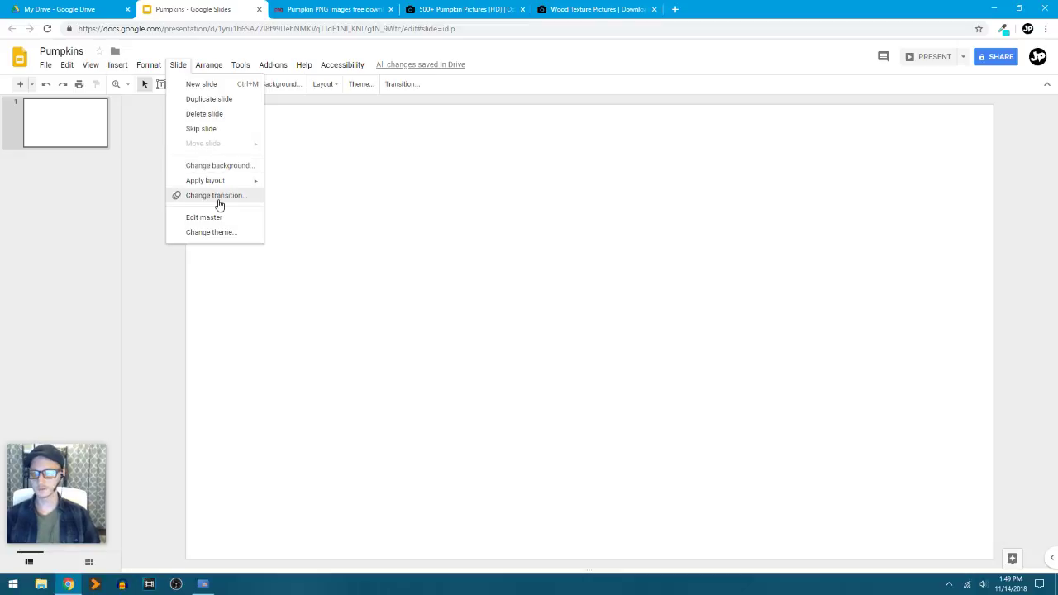
Step: Open the presentation's master and layouts for editing
{"action": "left_click", "coordinate": [219, 203]}
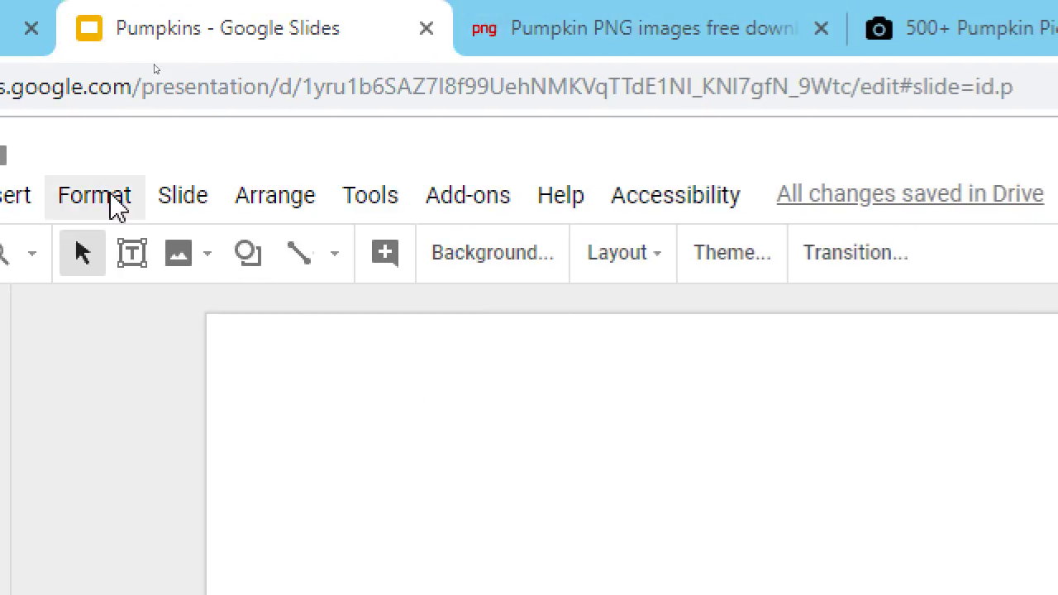
{"action": "left_click", "coordinate": [172, 198]}
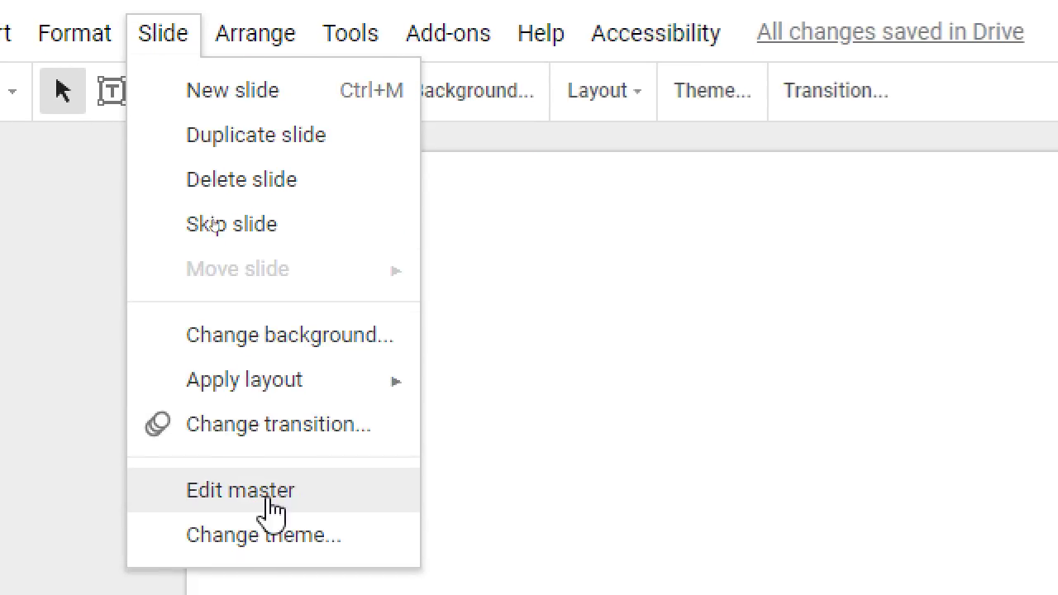
{"action": "left_click", "coordinate": [270, 496]}
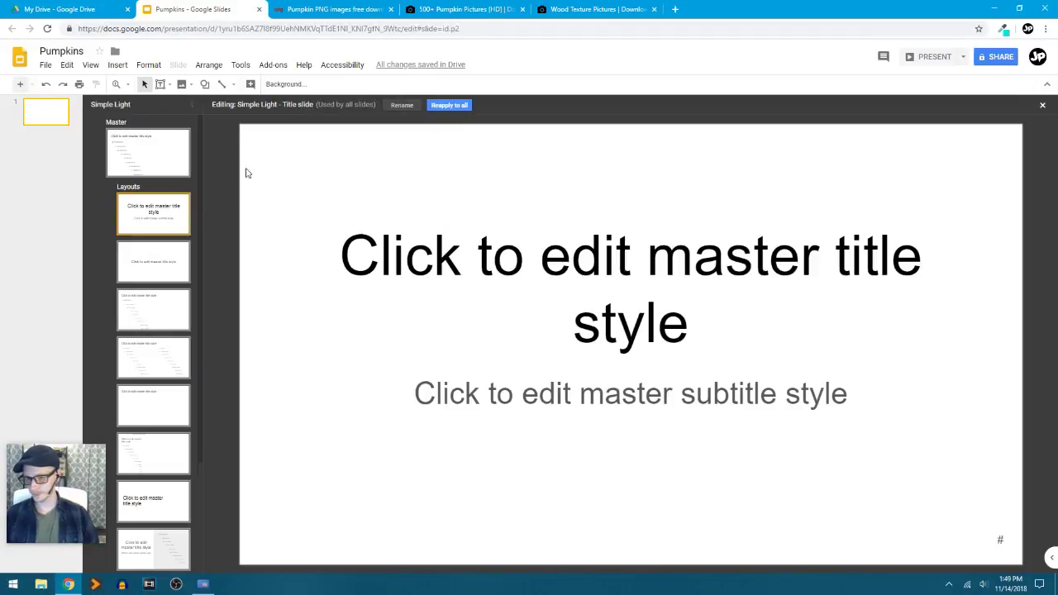
Step: Look through the theme's existing layouts, including section title and description, one column text, and title and two columns
{"action": "scroll", "coordinate": [158, 290], "scroll_direction": "down", "scroll_amount": 3}
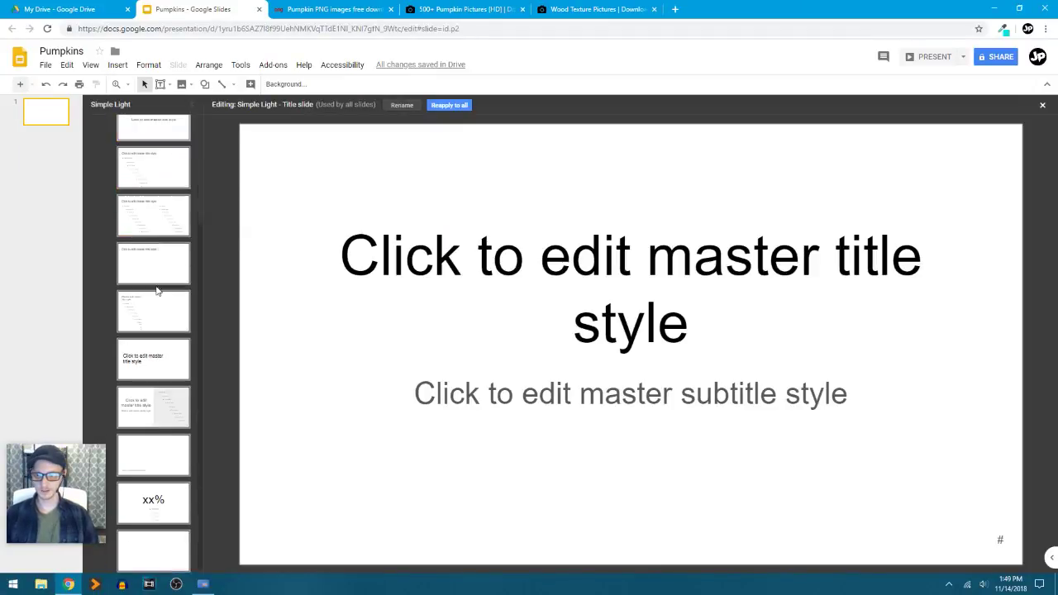
{"action": "left_click", "coordinate": [170, 500]}
{"action": "left_click", "coordinate": [172, 453]}
{"action": "left_click", "coordinate": [174, 402]}
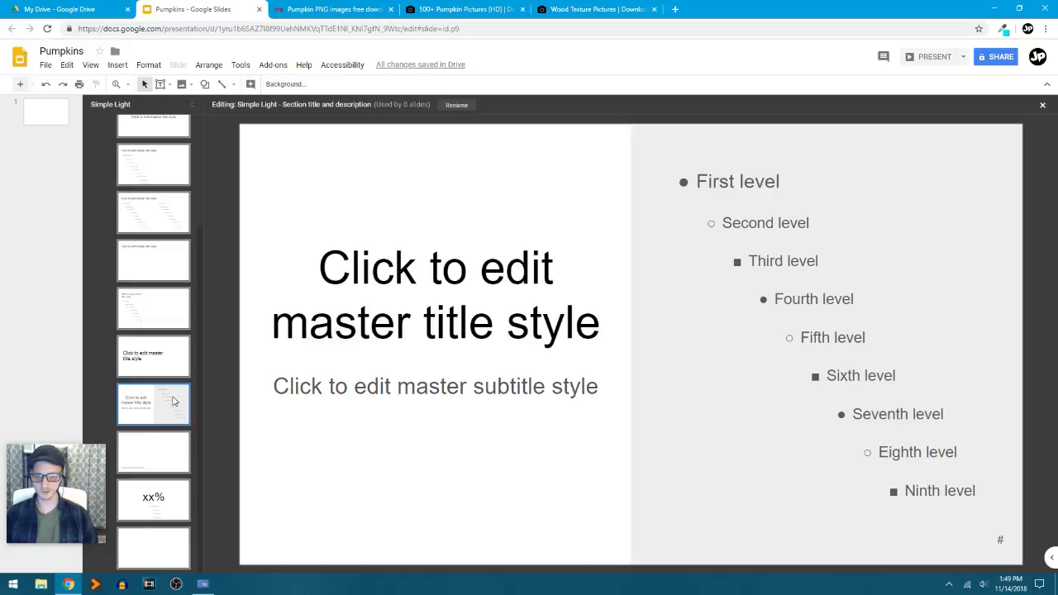
{"action": "left_click", "coordinate": [170, 354]}
{"action": "left_click", "coordinate": [166, 321]}
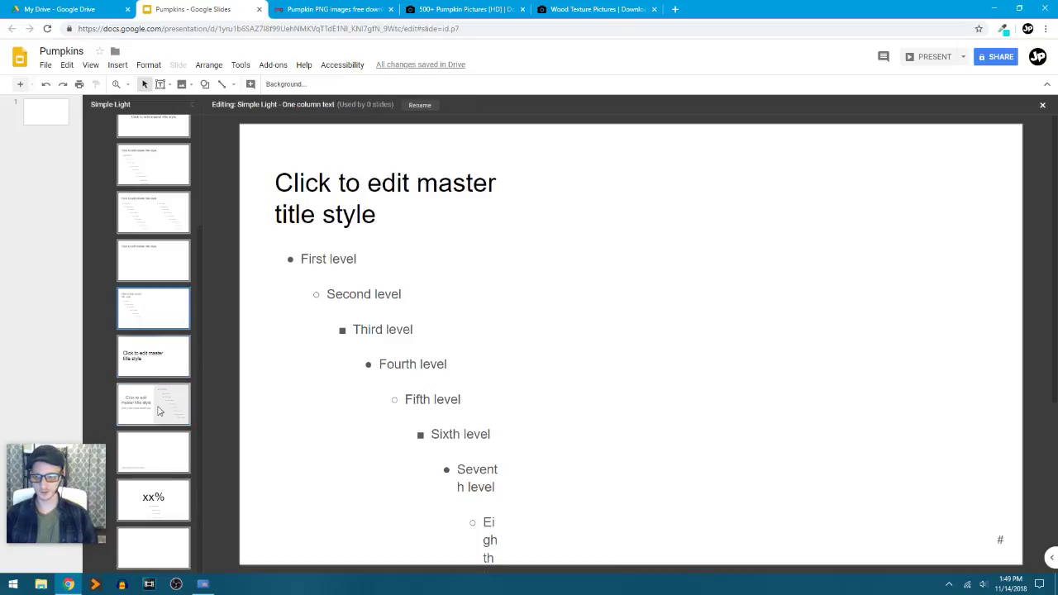
{"action": "left_click", "coordinate": [156, 259]}
{"action": "left_click", "coordinate": [154, 208]}
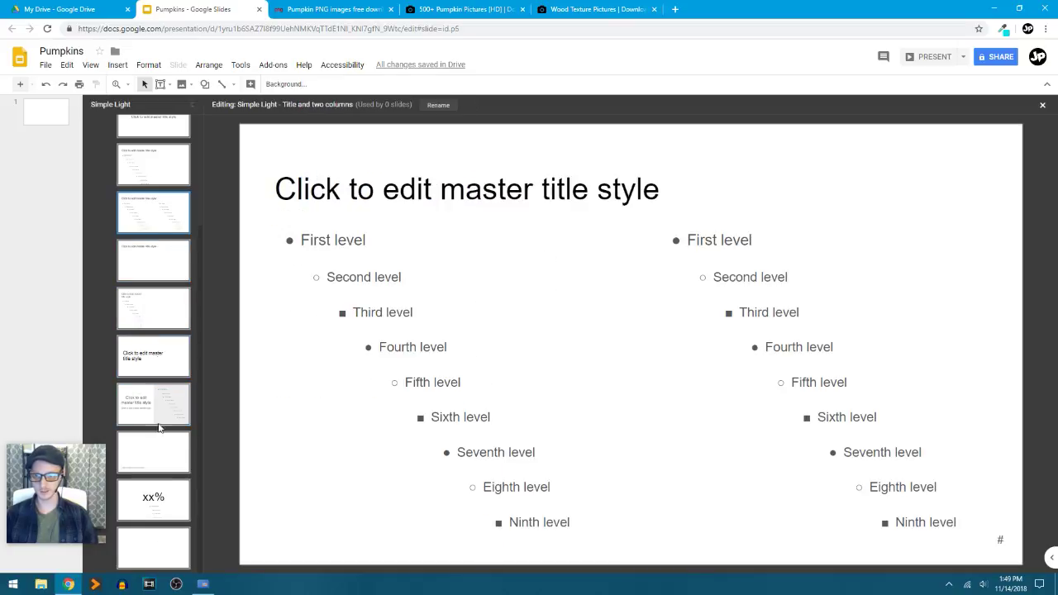
Step: Delete every layout from Section header through Blank, keeping only the Title slide layout
{"action": "left_click", "coordinate": [158, 560]}
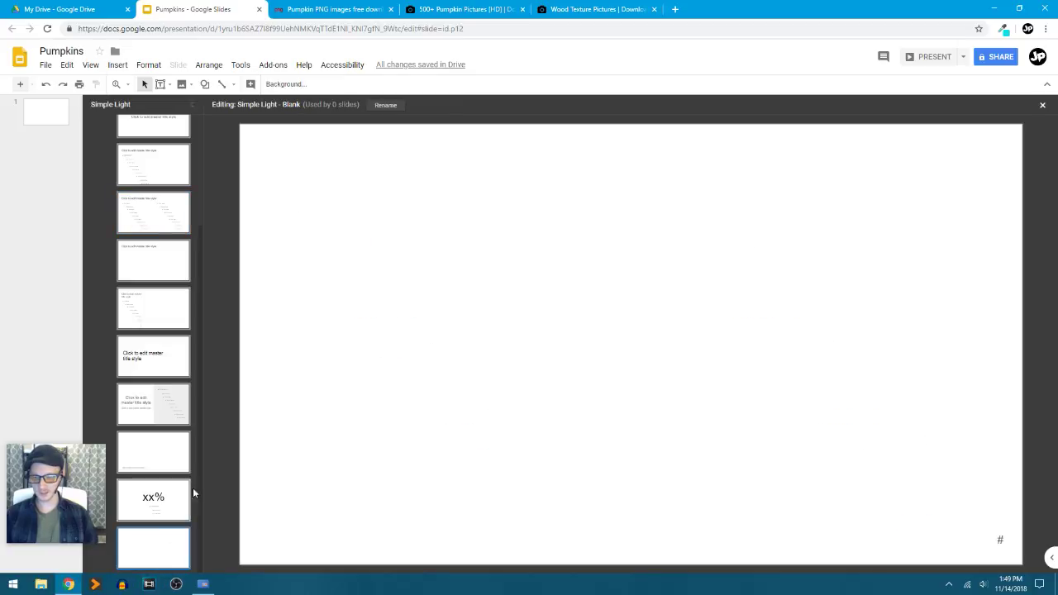
{"action": "scroll", "coordinate": [139, 405], "scroll_direction": "up", "scroll_amount": 4}
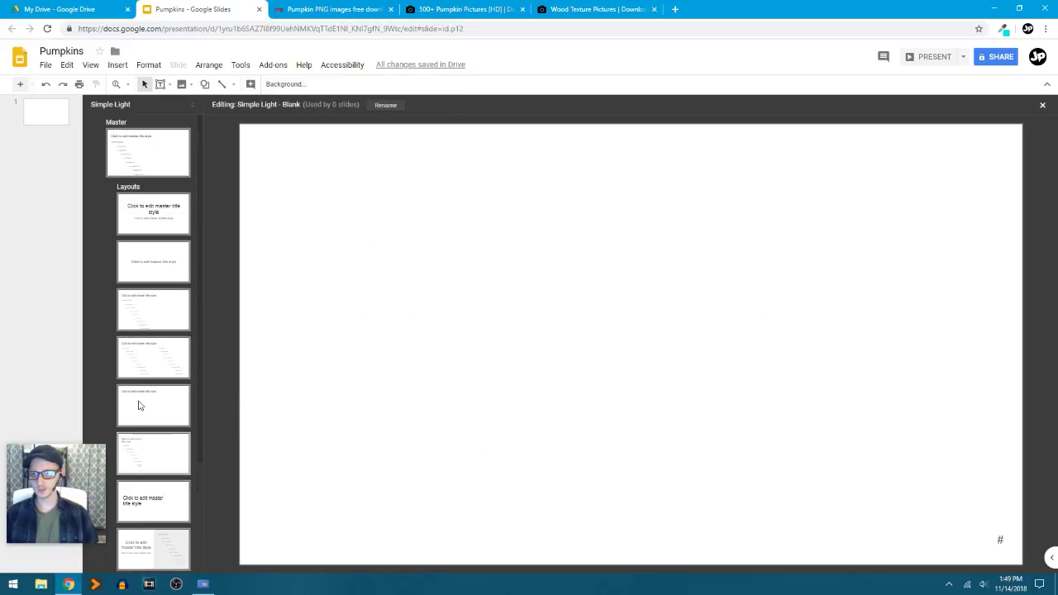
{"action": "left_click", "coordinate": [165, 281], "text": "shift"}
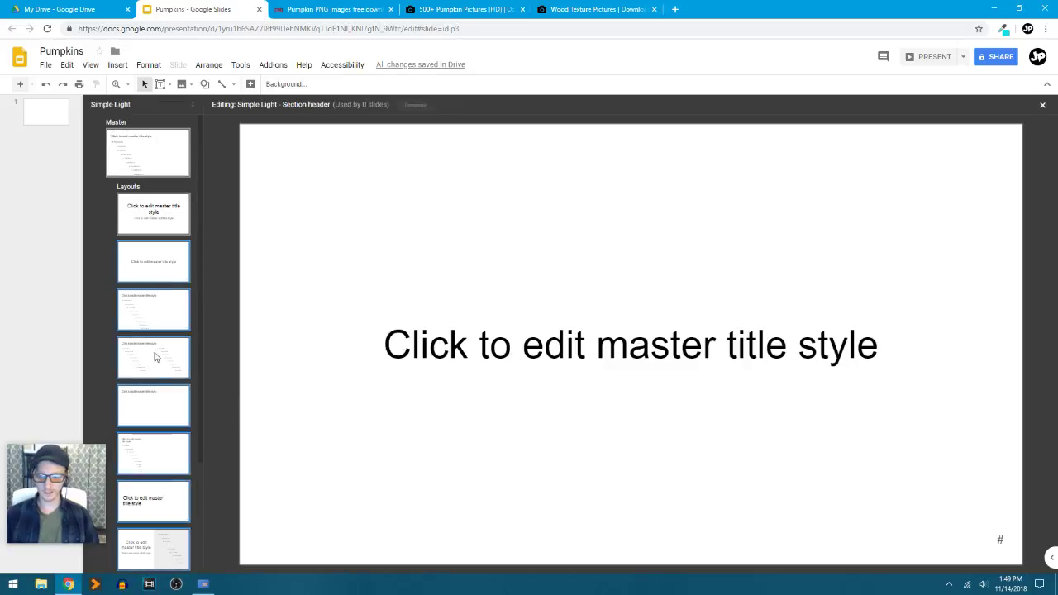
{"action": "scroll", "coordinate": [157, 347], "scroll_direction": "down", "scroll_amount": 3}
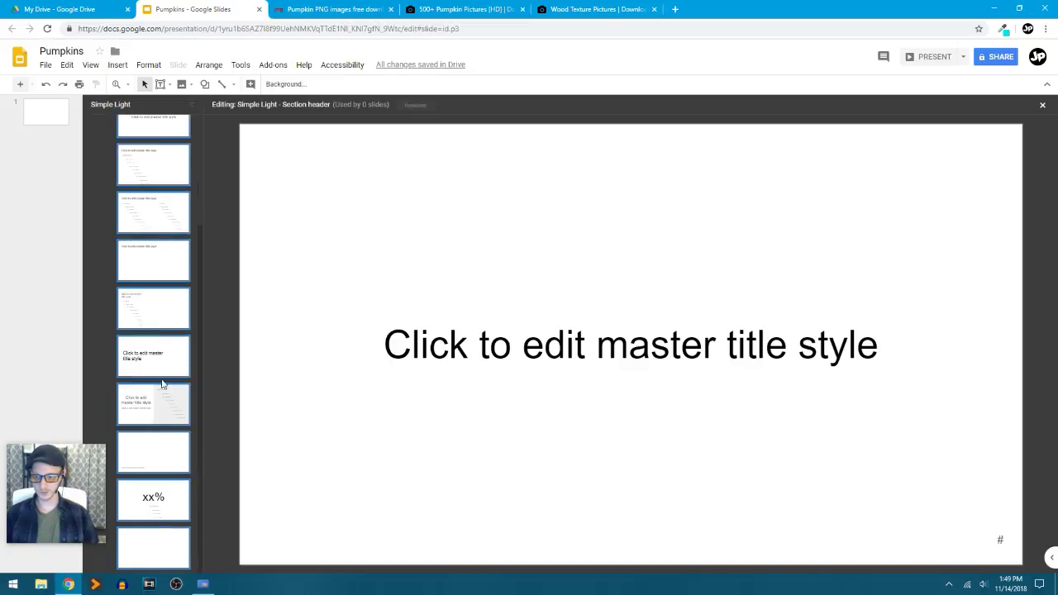
{"action": "left_click", "coordinate": [171, 552]}
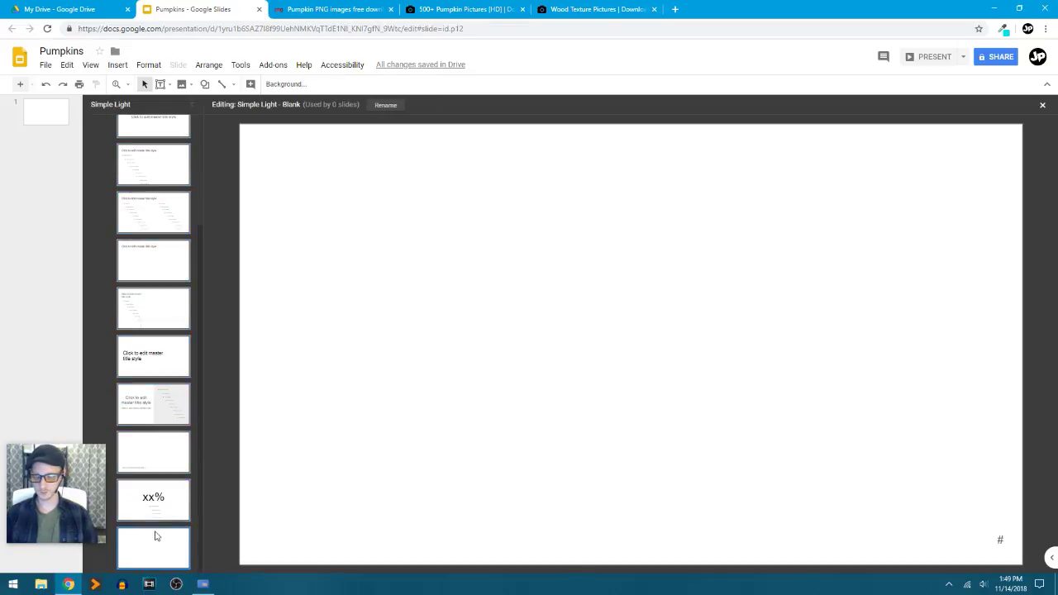
{"action": "scroll", "coordinate": [157, 496], "scroll_direction": "up", "scroll_amount": 5}
{"action": "left_click", "coordinate": [166, 274]}
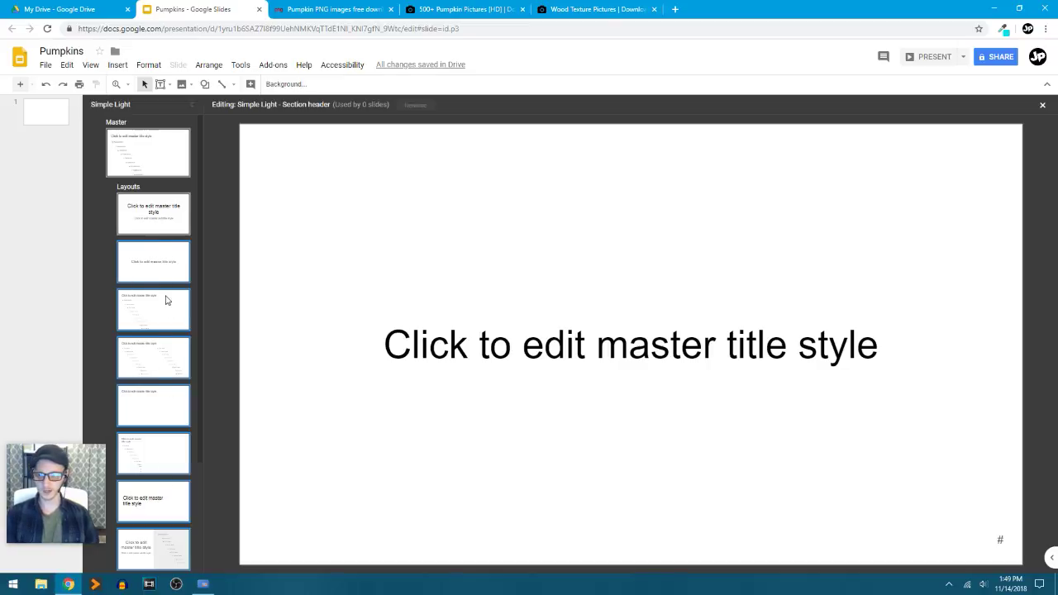
{"action": "key", "text": "Delete"}
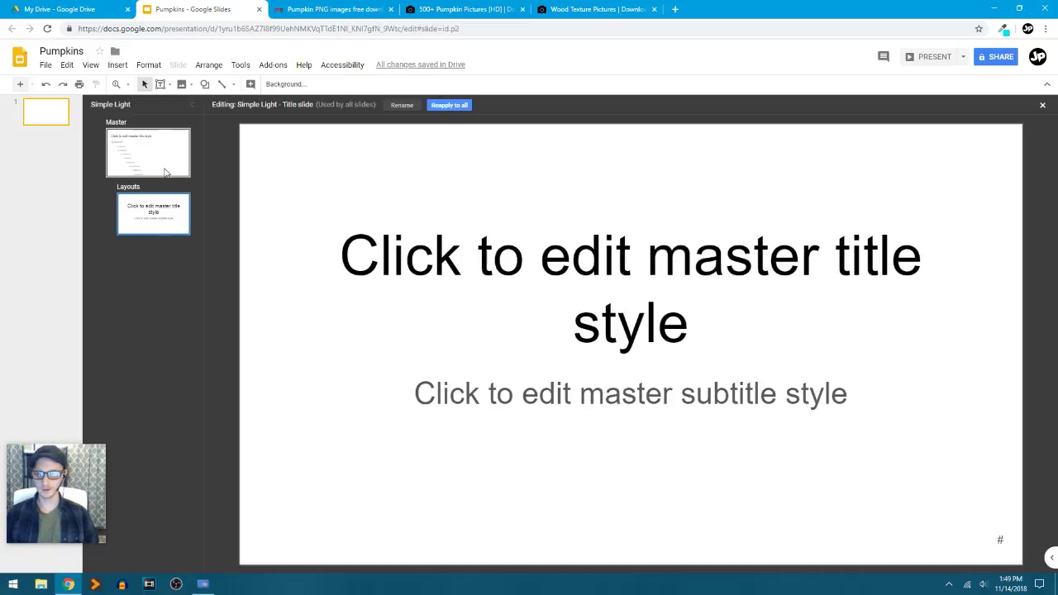
Step: Delete all placeholders from the Title slide layout and from the master so both are blank
{"action": "left_click", "coordinate": [142, 150]}
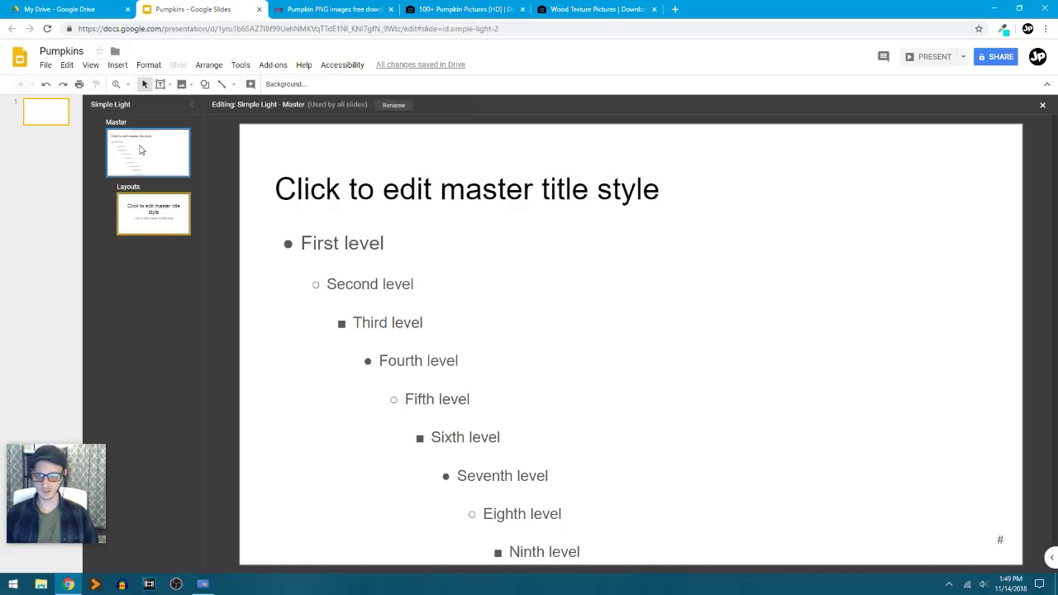
{"action": "left_click", "coordinate": [149, 228]}
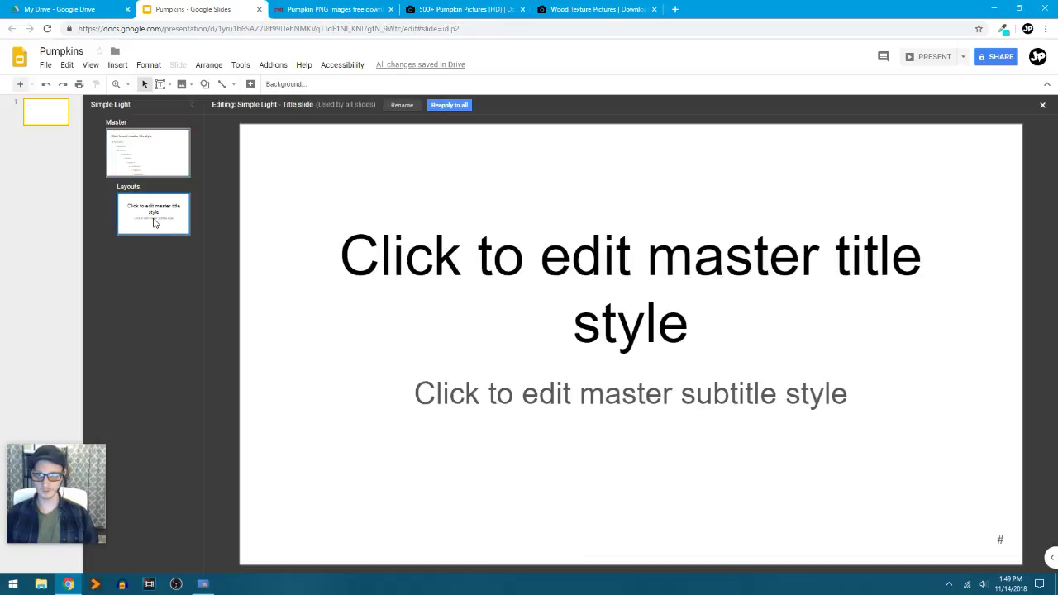
{"action": "key", "text": "ctrl+a"}
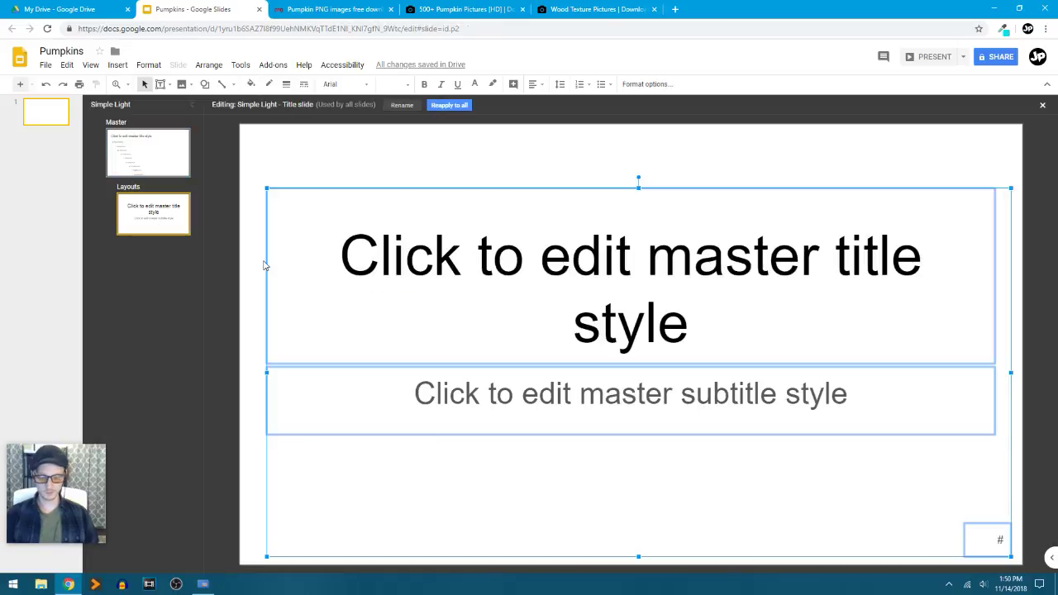
{"action": "key", "text": "Delete"}
{"action": "left_click", "coordinate": [174, 161]}
{"action": "key", "text": "ctrl+a"}
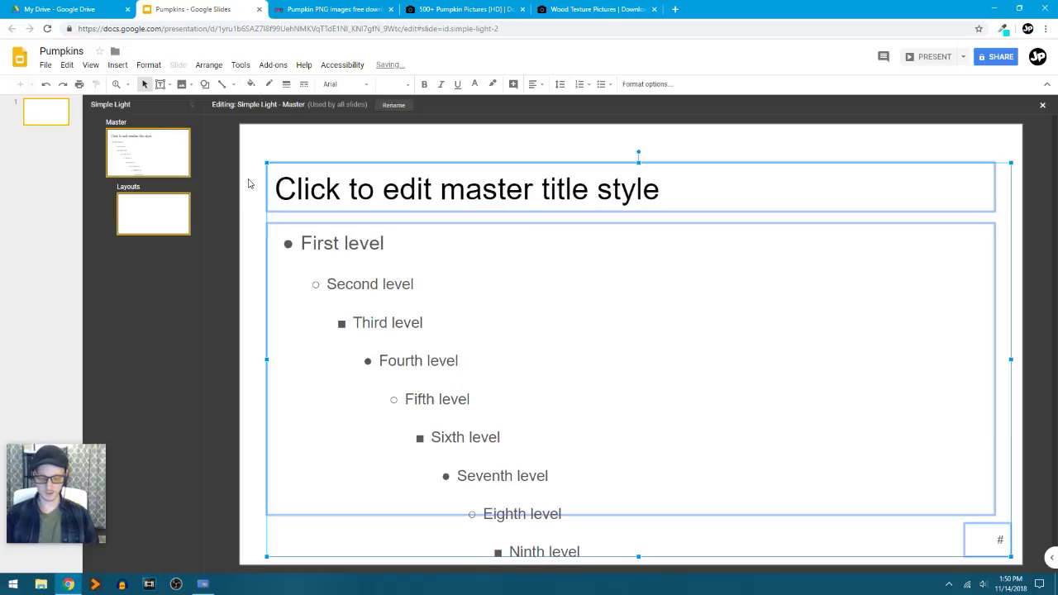
{"action": "key", "text": "Delete"}
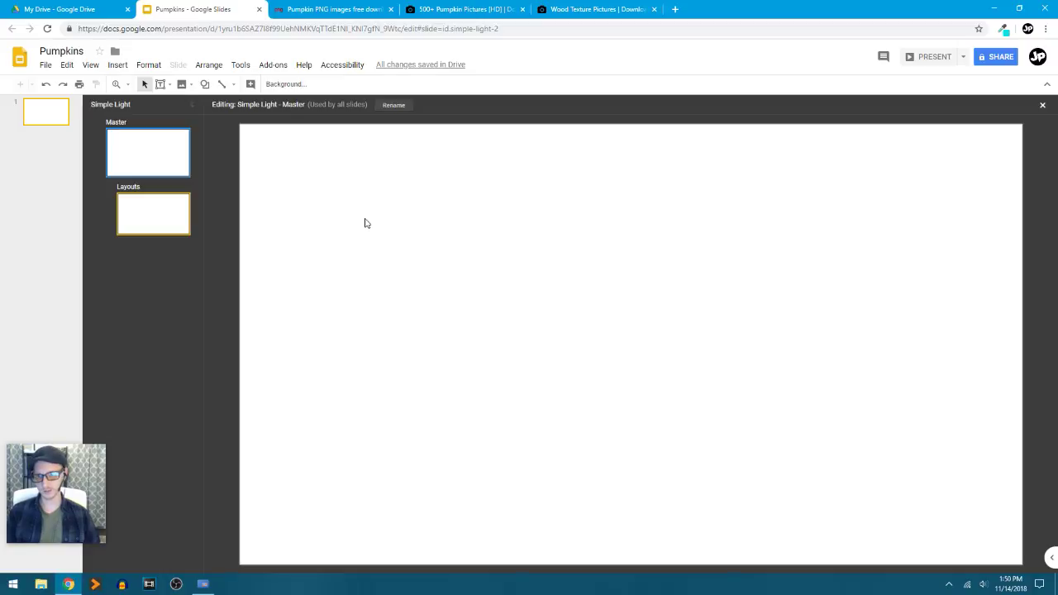
Step: Return to the normal slide view and reopen the master for editing
{"action": "left_click", "coordinate": [157, 223]}
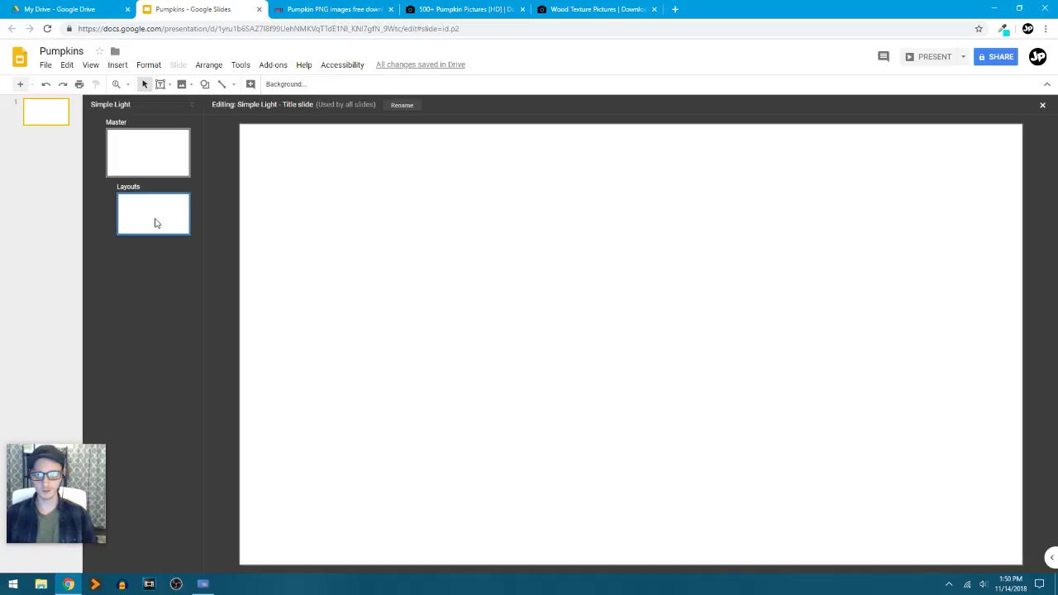
{"action": "left_click", "coordinate": [45, 117]}
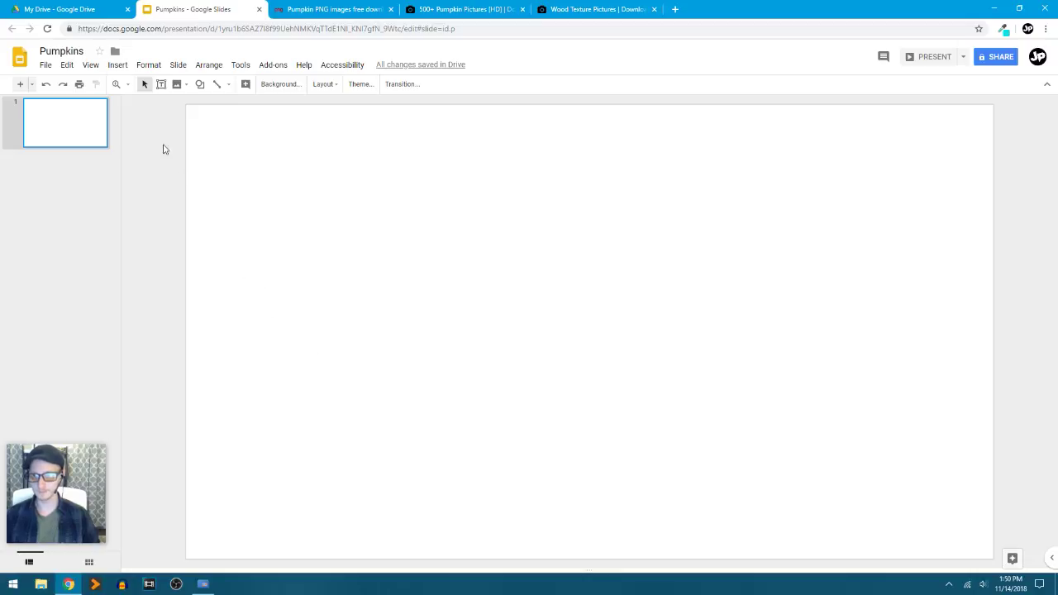
{"action": "left_click", "coordinate": [172, 64]}
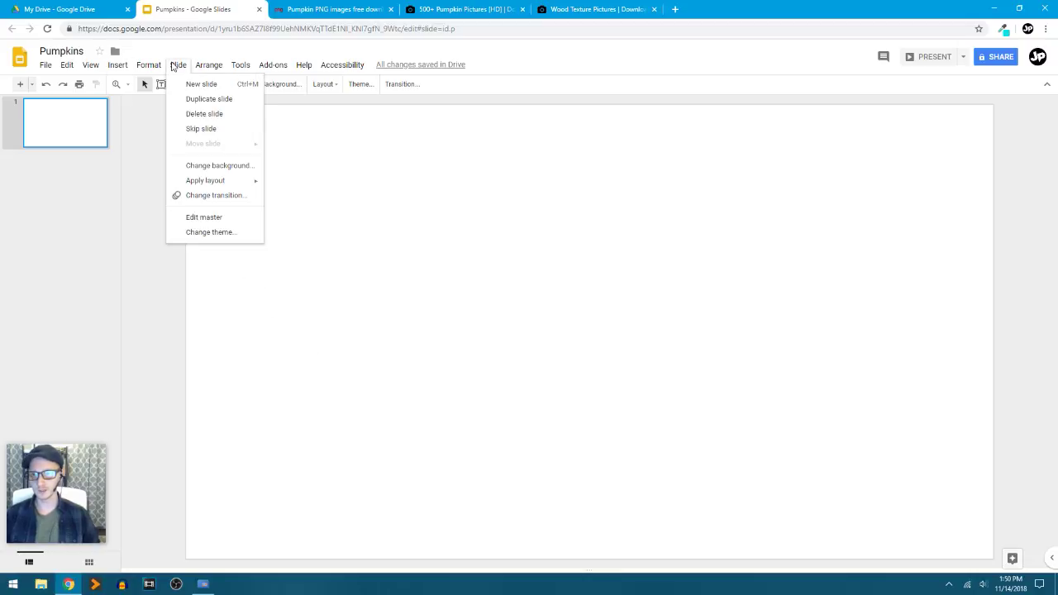
{"action": "left_click", "coordinate": [206, 217]}
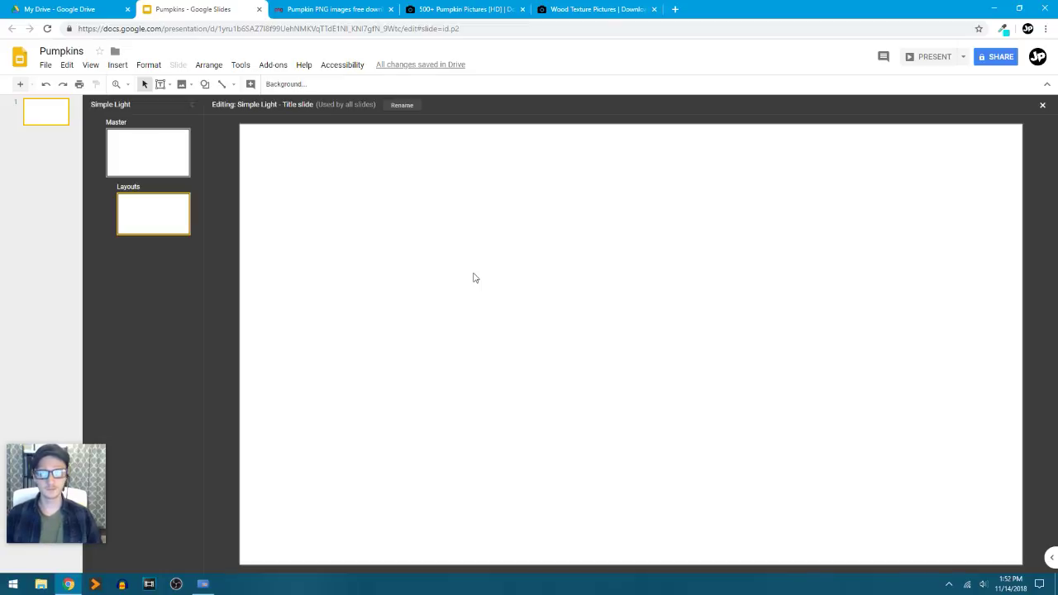
Step: Add a new layout below the blank Title slide layout
{"action": "right_click", "coordinate": [119, 269]}
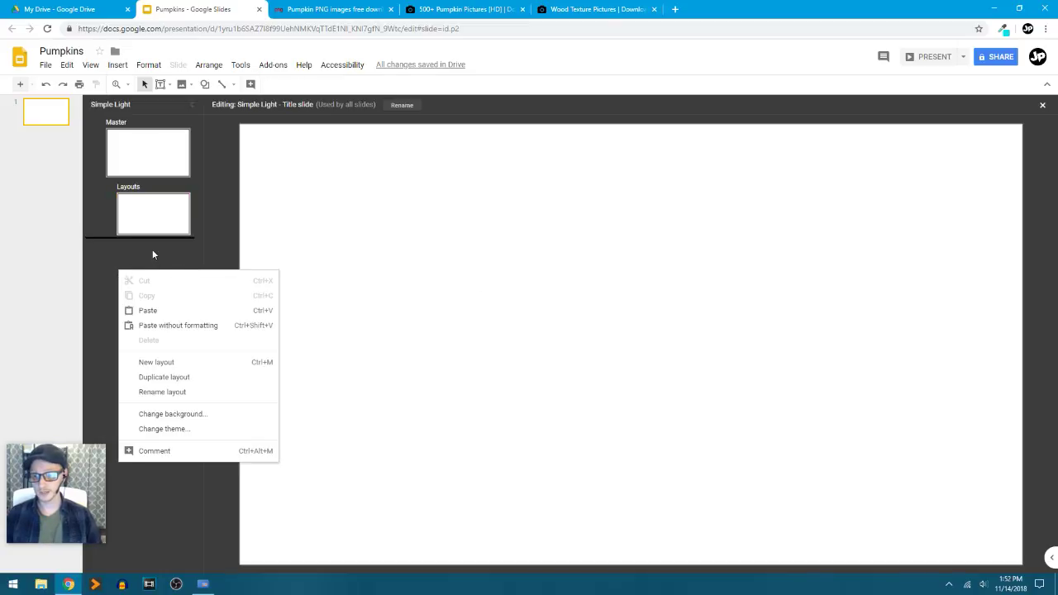
{"action": "right_click", "coordinate": [150, 250]}
{"action": "right_click", "coordinate": [105, 276]}
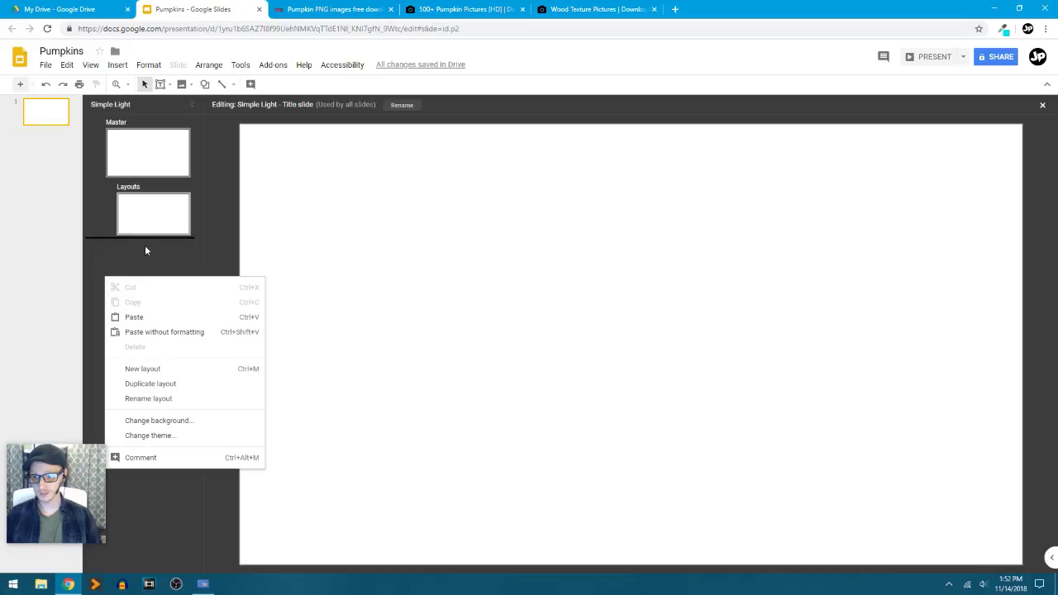
{"action": "left_click", "coordinate": [150, 370]}
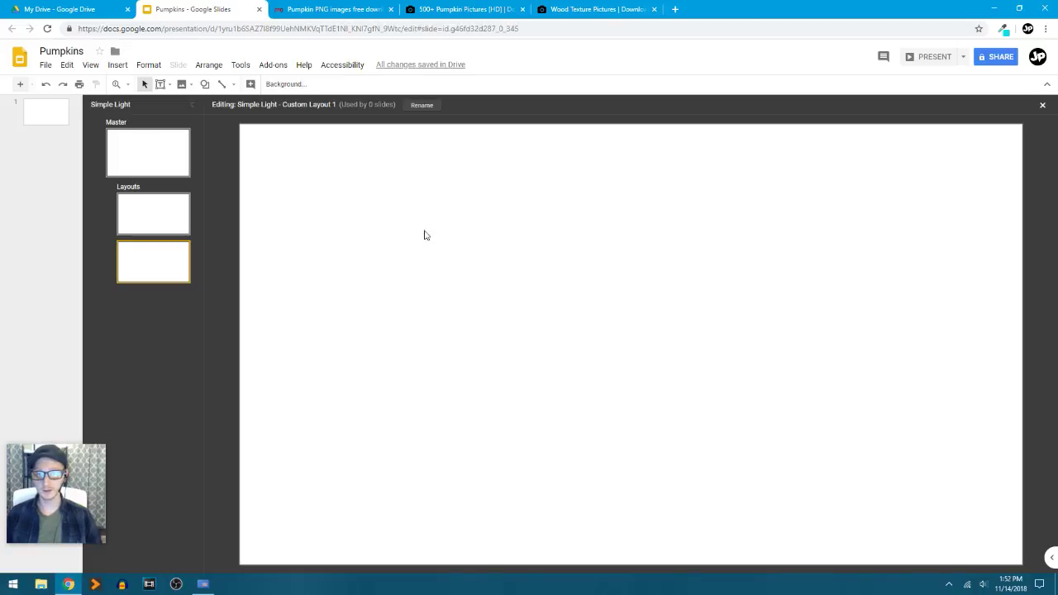
Step: Open the image upload for the new layout's background
{"action": "left_click", "coordinate": [286, 84]}
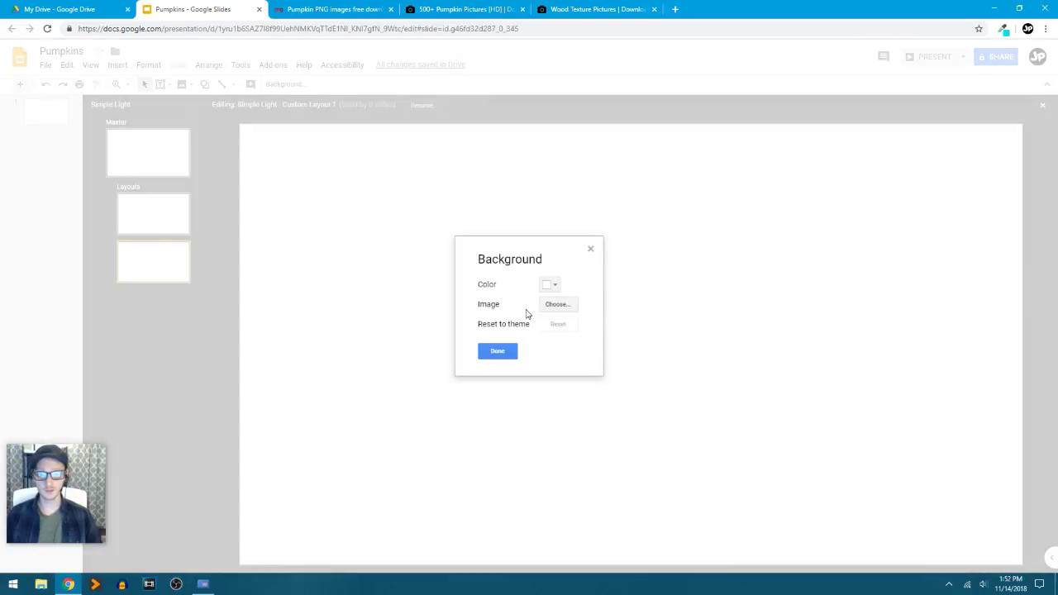
{"action": "left_click", "coordinate": [591, 249]}
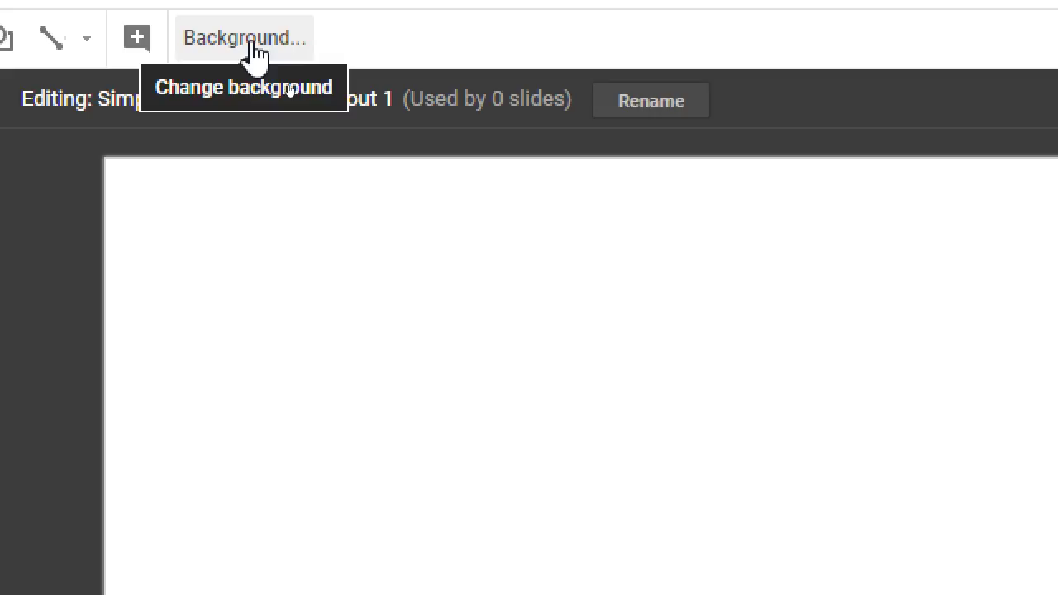
{"action": "left_click", "coordinate": [256, 48]}
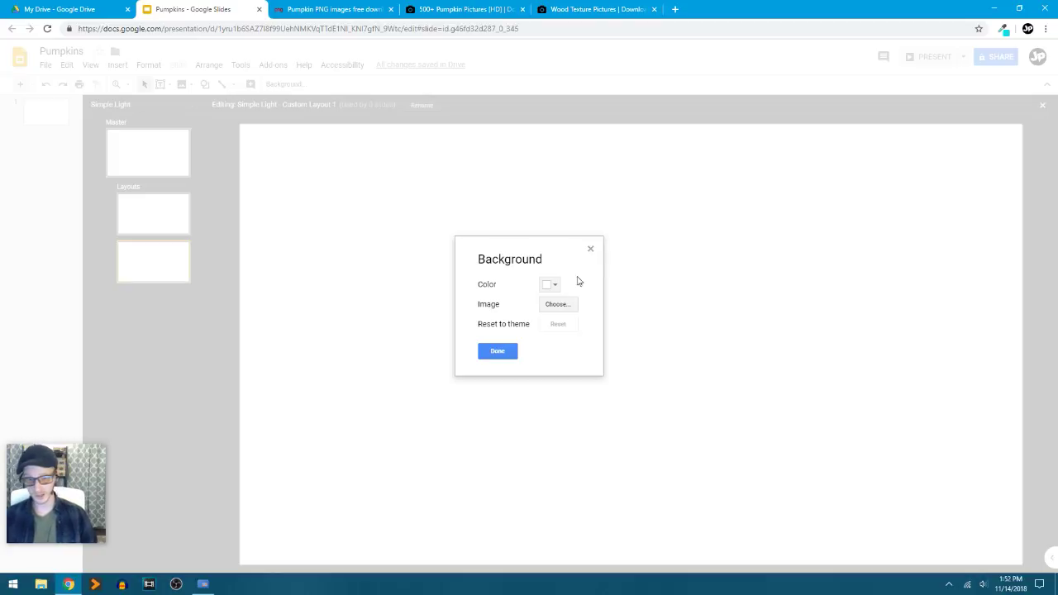
{"action": "left_click", "coordinate": [566, 306]}
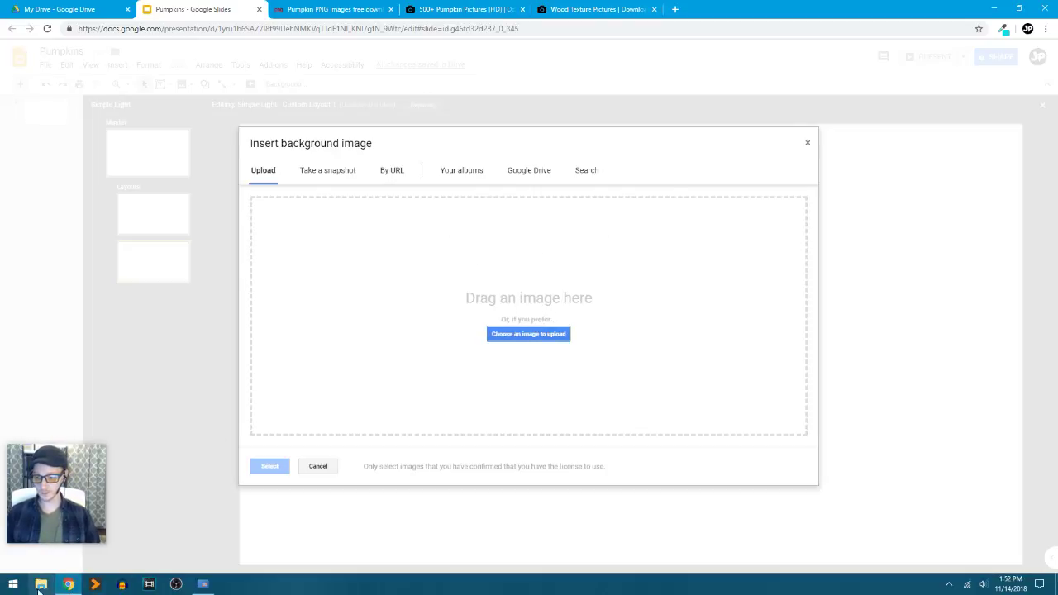
Step: Switch to File Explorer, open the Pumpkins folder on the Desktop, and place its window so the image upload area stays partly uncovered
{"action": "key", "text": "super+e"}
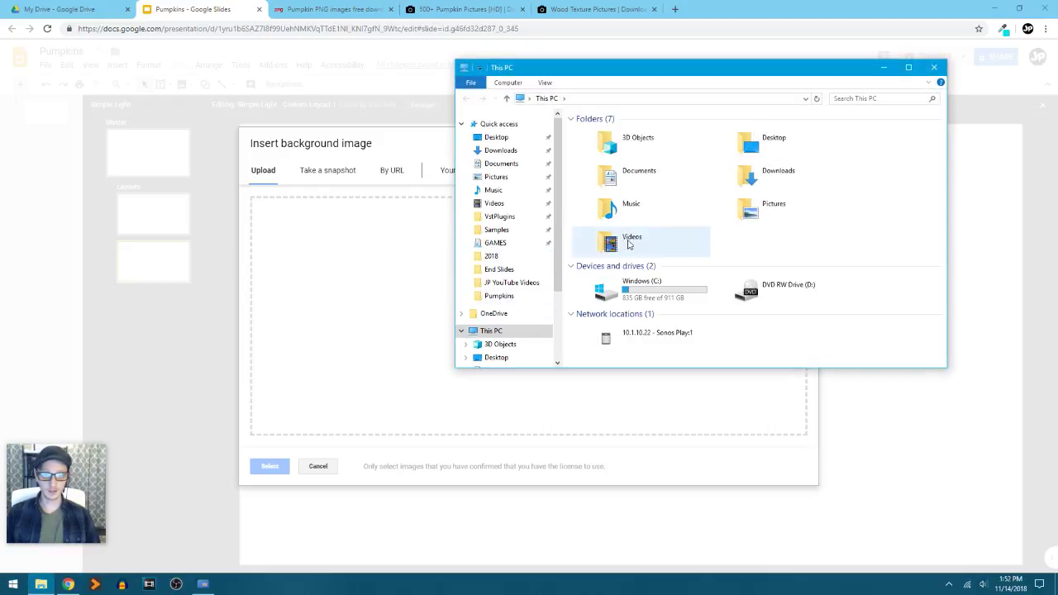
{"action": "left_click", "coordinate": [503, 138]}
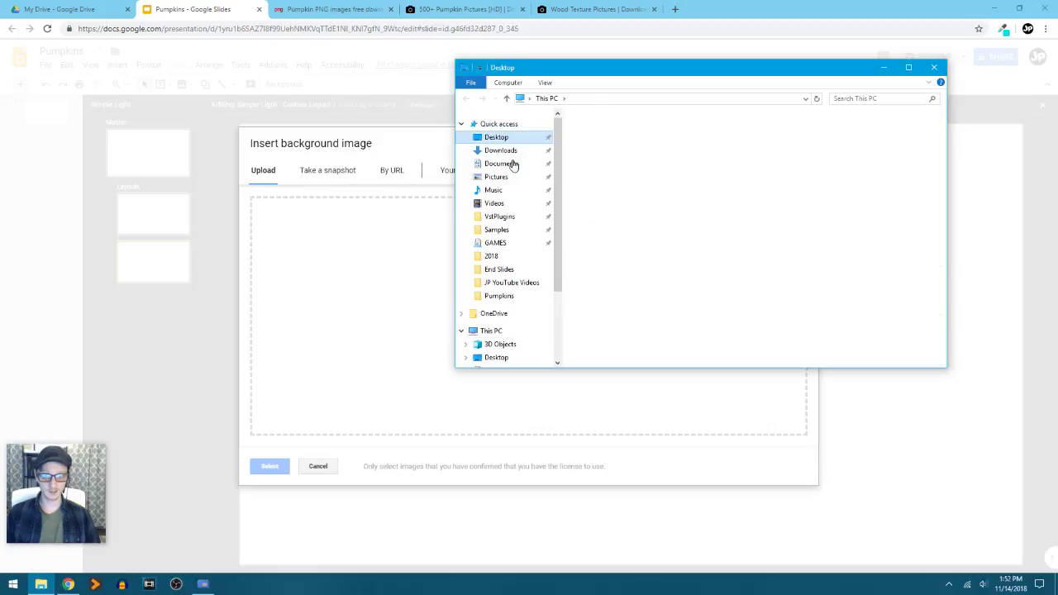
{"action": "double_click", "coordinate": [604, 176]}
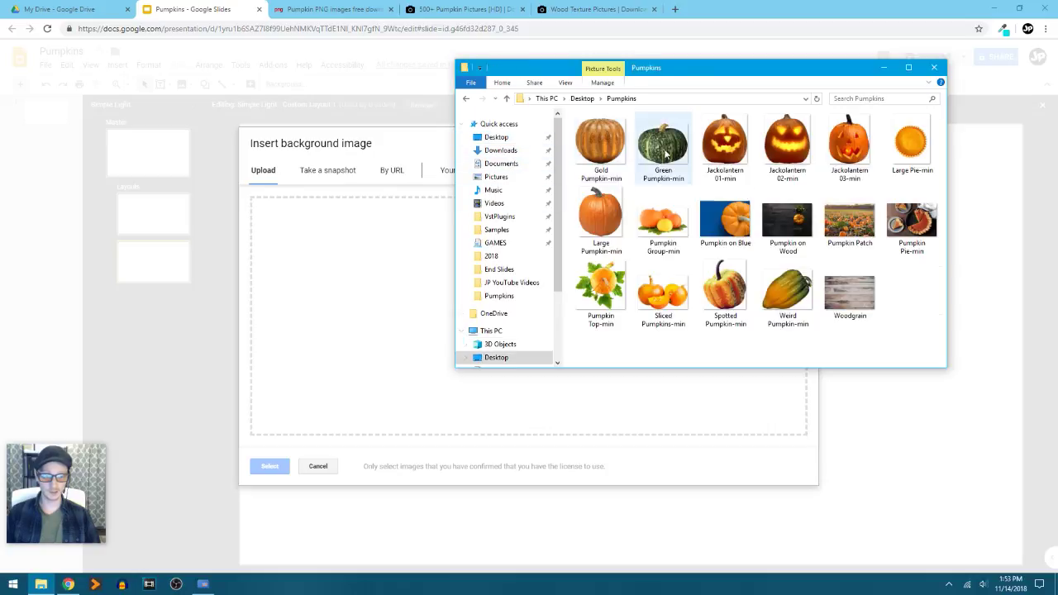
{"action": "left_click_drag", "start_coordinate": [734, 73], "coordinate": [691, 99]}
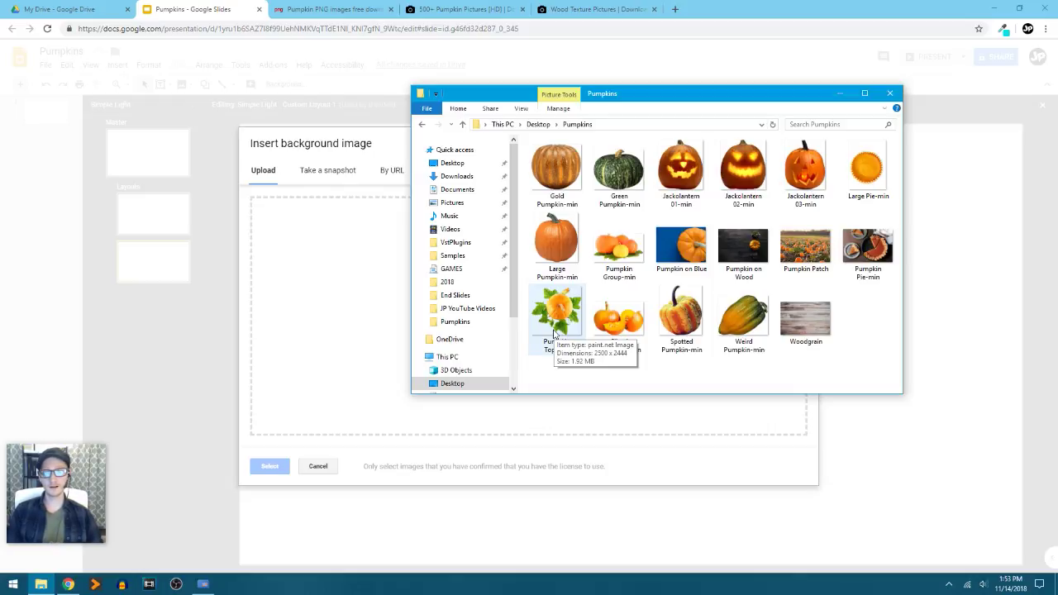
{"action": "left_click_drag", "start_coordinate": [717, 99], "coordinate": [754, 155]}
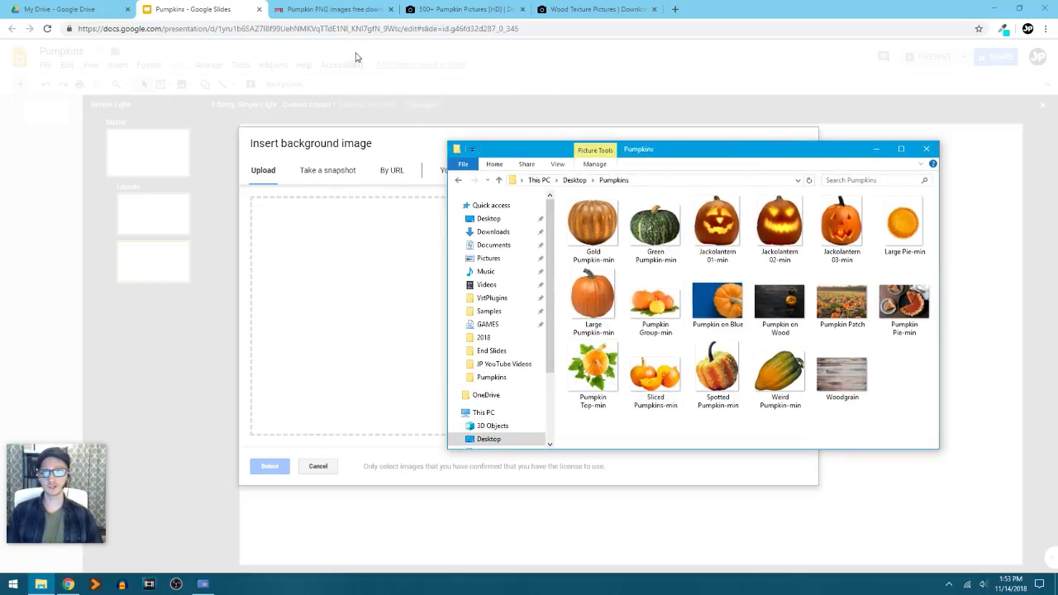
Step: Switch to the pngimg page and look through its gallery of transparent pumpkin PNG images
{"action": "left_click", "coordinate": [336, 12]}
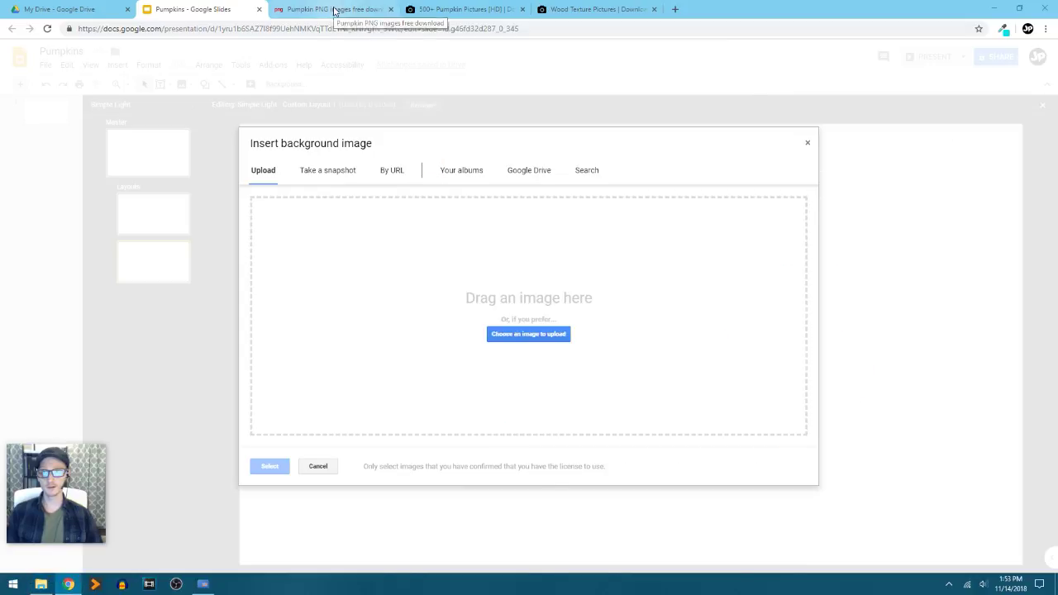
{"action": "scroll", "coordinate": [193, 303], "scroll_direction": "down", "scroll_amount": 3}
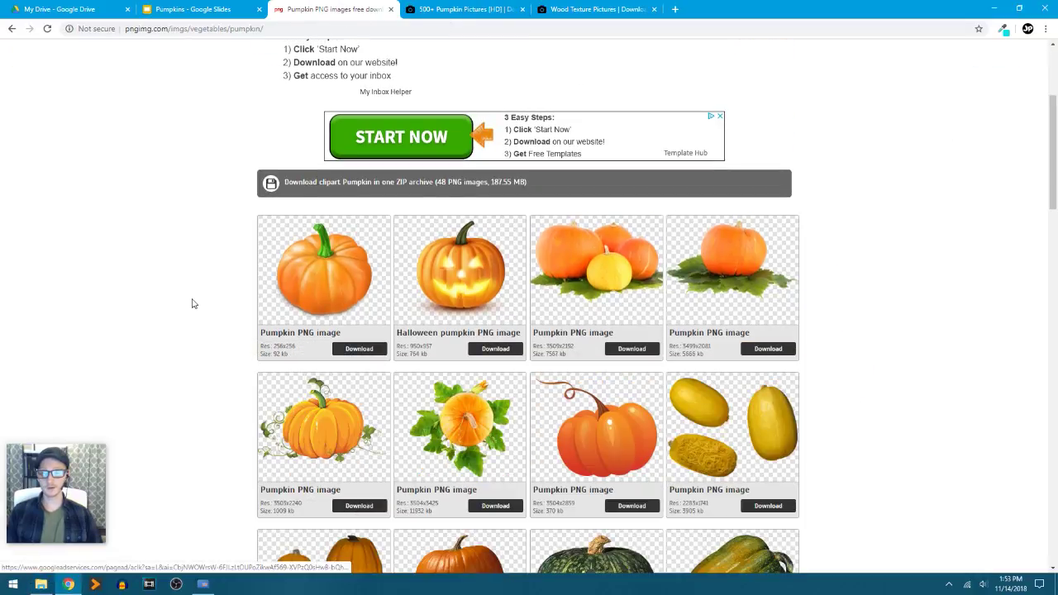
{"action": "scroll", "coordinate": [192, 303], "scroll_direction": "down", "scroll_amount": 2}
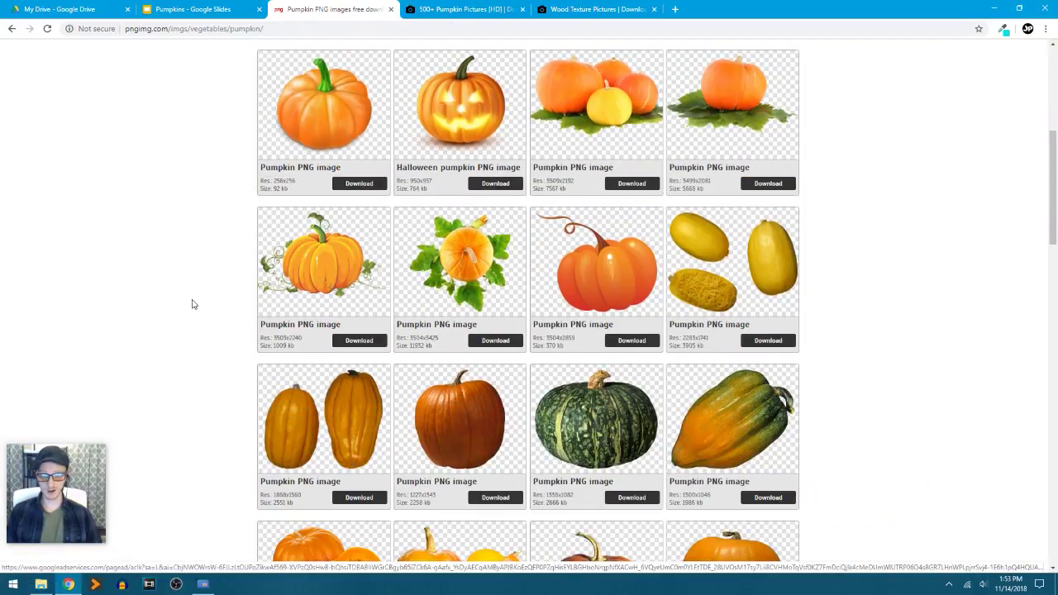
{"action": "scroll", "coordinate": [201, 301], "scroll_direction": "down", "scroll_amount": 1}
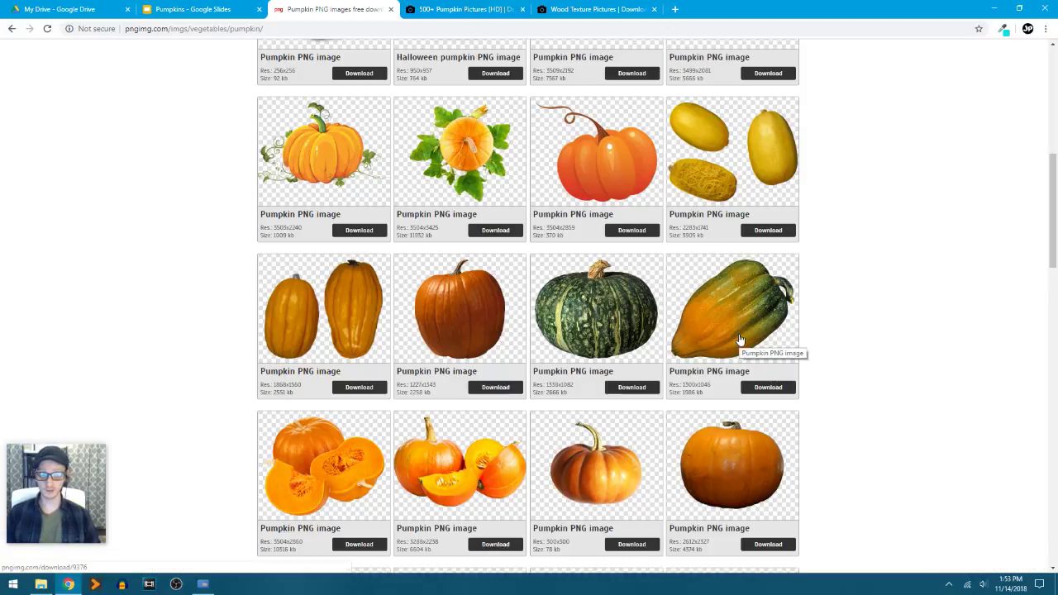
{"action": "scroll", "coordinate": [658, 354], "scroll_direction": "down", "scroll_amount": 2}
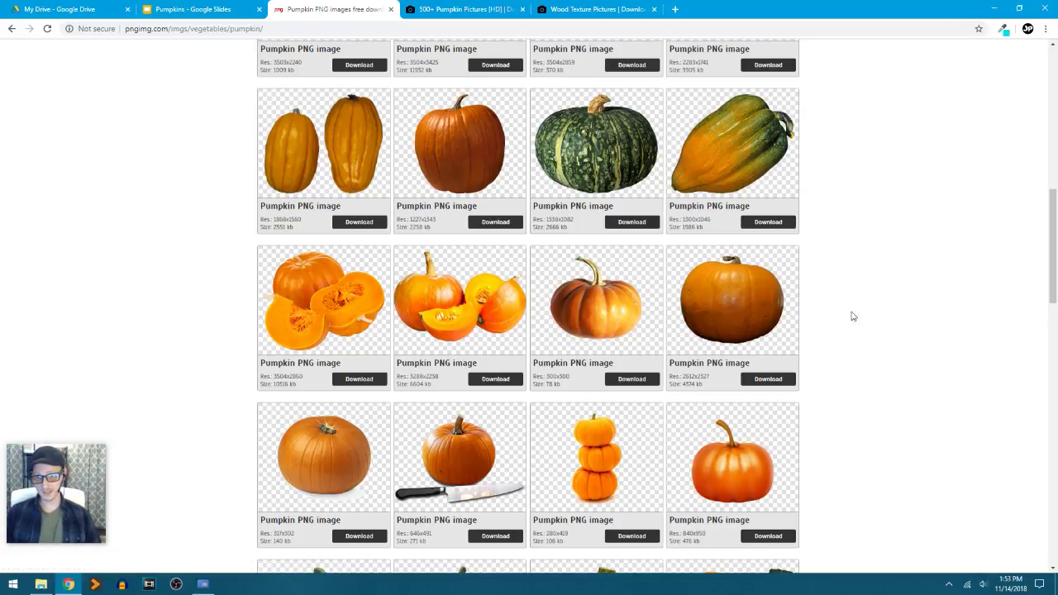
{"action": "scroll", "coordinate": [824, 349], "scroll_direction": "up", "scroll_amount": 3}
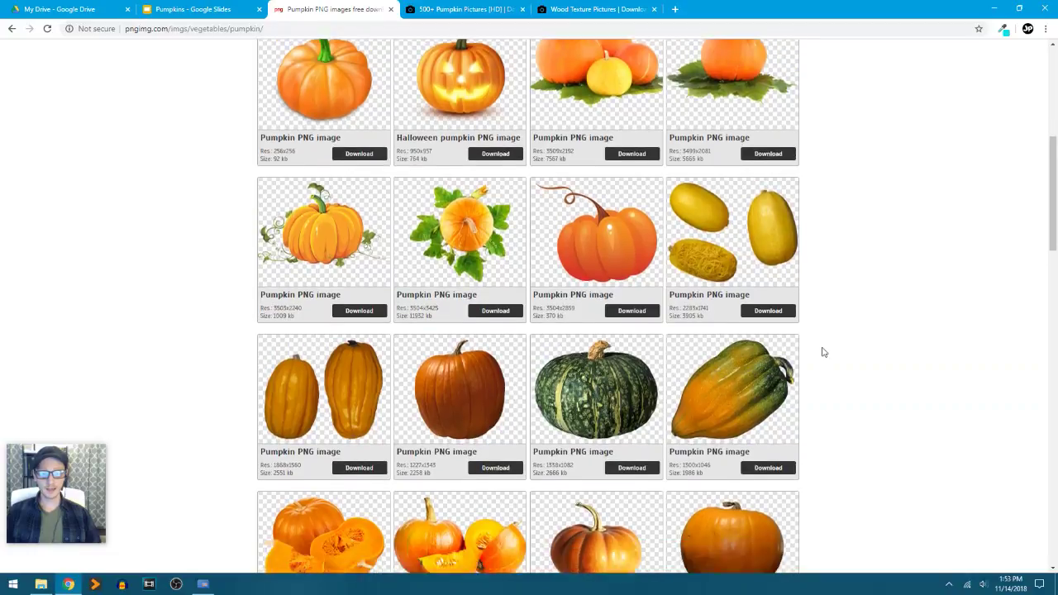
{"action": "scroll", "coordinate": [823, 353], "scroll_direction": "down", "scroll_amount": 1}
{"action": "scroll", "coordinate": [612, 350], "scroll_direction": "up", "scroll_amount": 3}
{"action": "scroll", "coordinate": [612, 350], "scroll_direction": "up", "scroll_amount": 2}
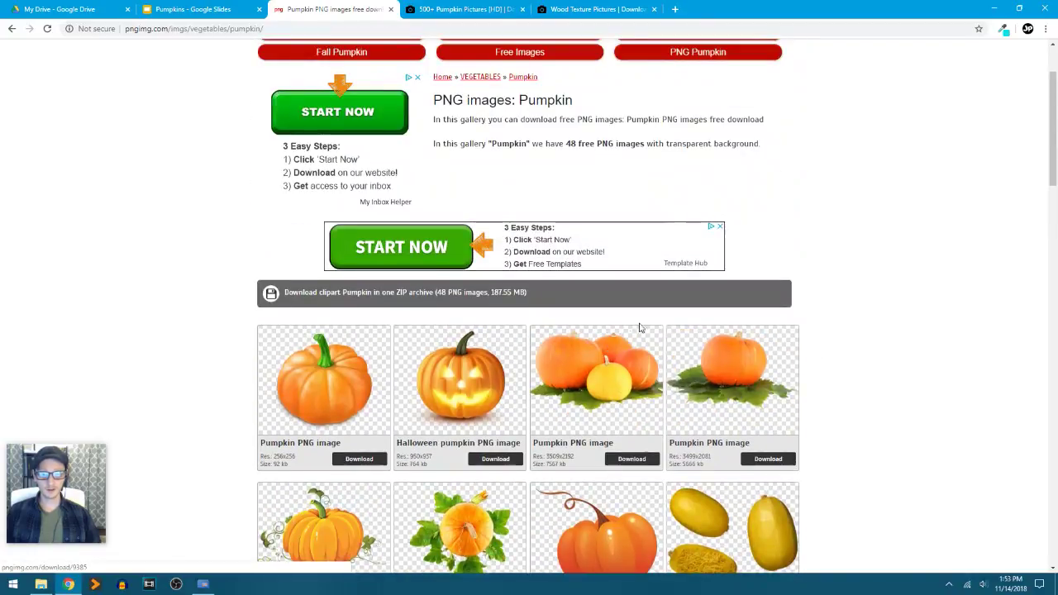
Step: View the resolution and license details of the pumpkin group image with the yellow pumpkin, and close both pngimg pages
{"action": "left_click", "coordinate": [617, 386]}
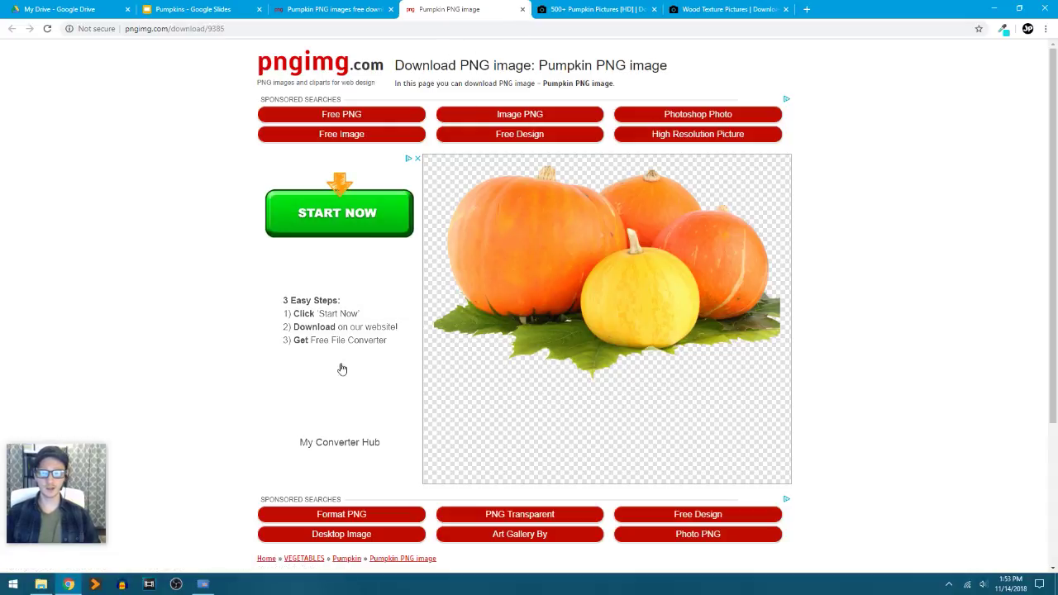
{"action": "scroll", "coordinate": [184, 357], "scroll_direction": "down", "scroll_amount": 3}
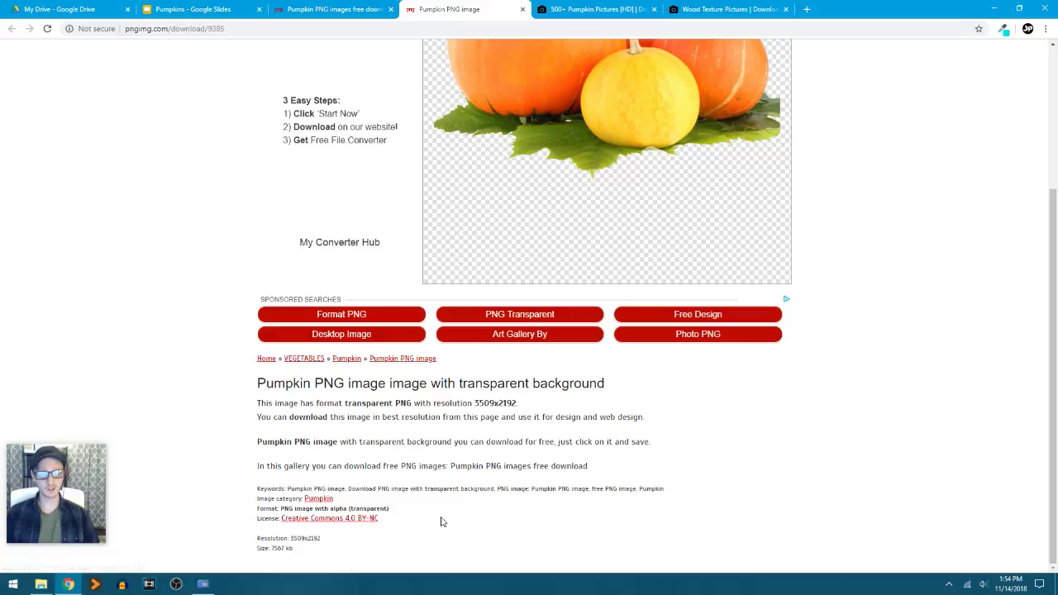
{"action": "scroll", "coordinate": [440, 521], "scroll_direction": "up", "scroll_amount": 3}
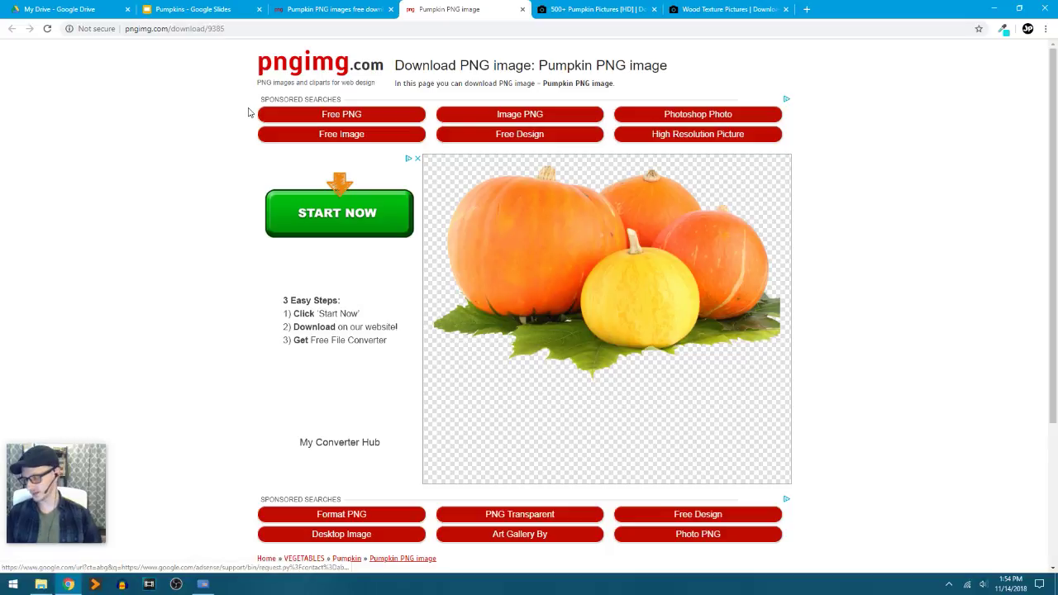
{"action": "left_click", "coordinate": [522, 9]}
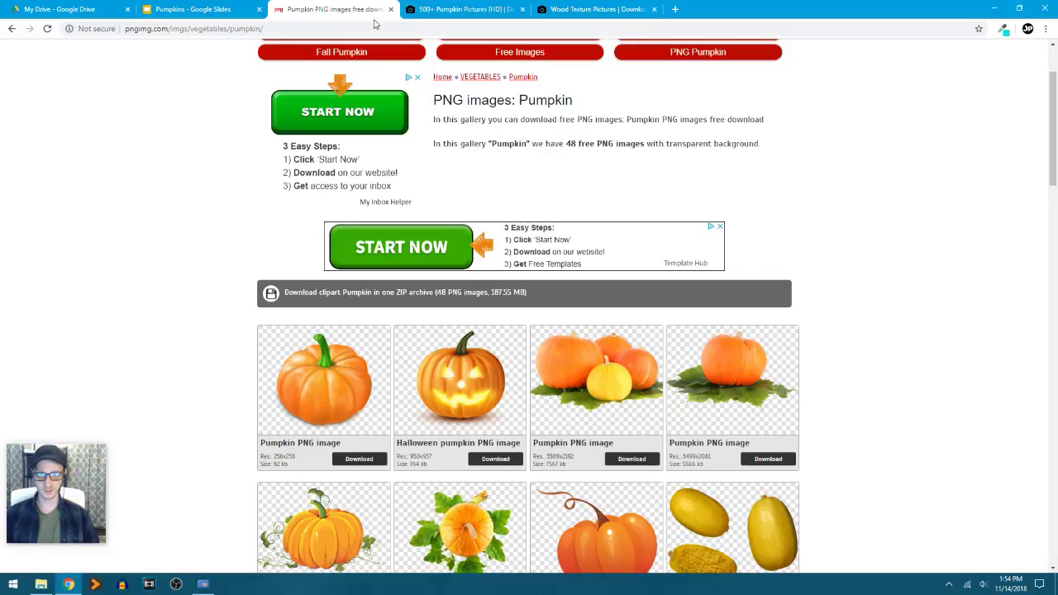
{"action": "left_click", "coordinate": [390, 9]}
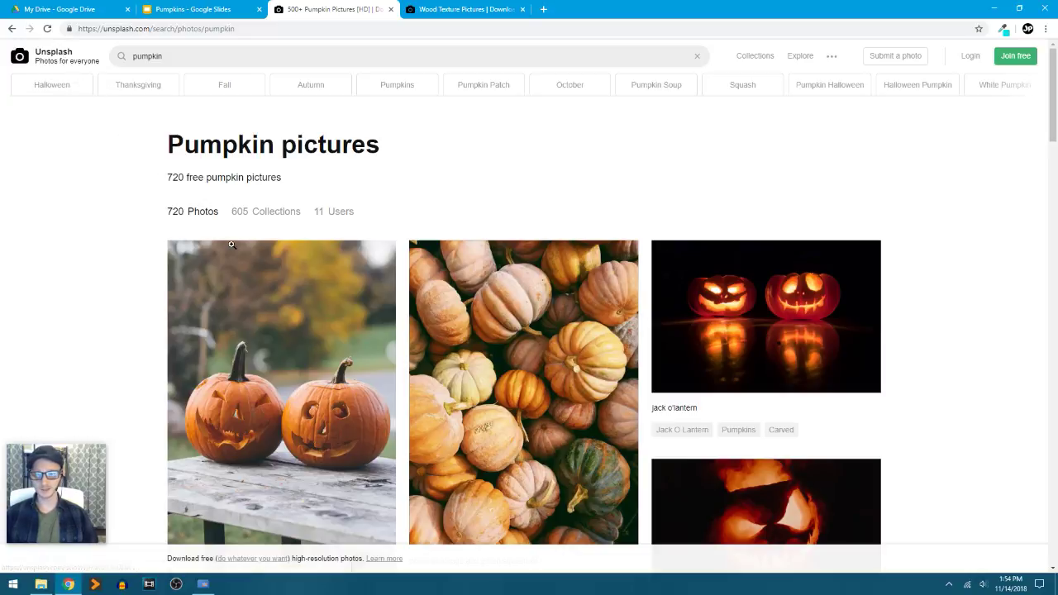
Step: Look through the pumpkin photos and the wood texture photos on Unsplash for possible slide backgrounds
{"action": "scroll", "coordinate": [922, 355], "scroll_direction": "down", "scroll_amount": 2}
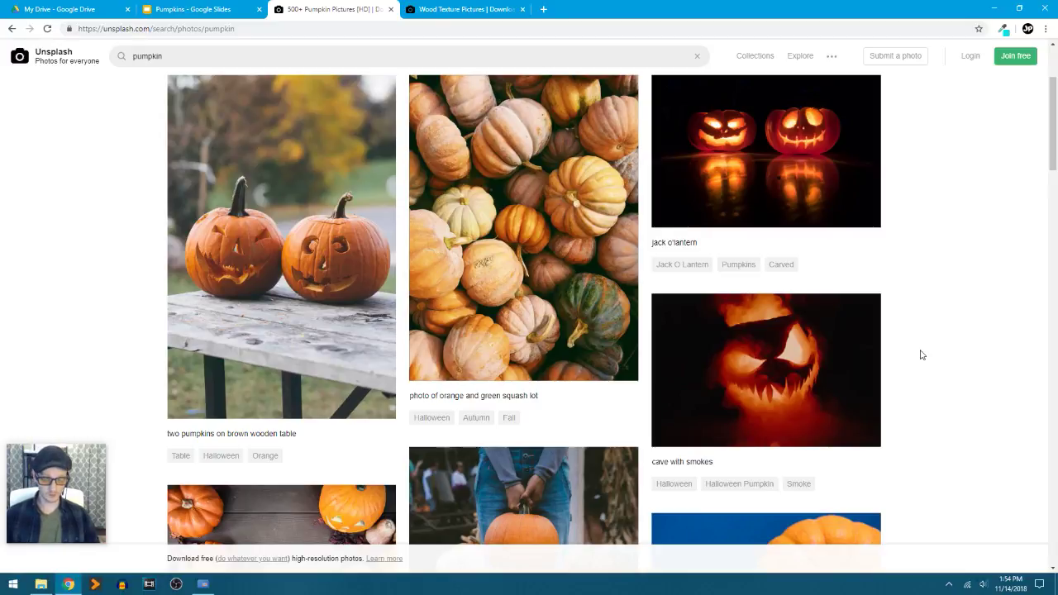
{"action": "scroll", "coordinate": [950, 332], "scroll_direction": "down", "scroll_amount": 8}
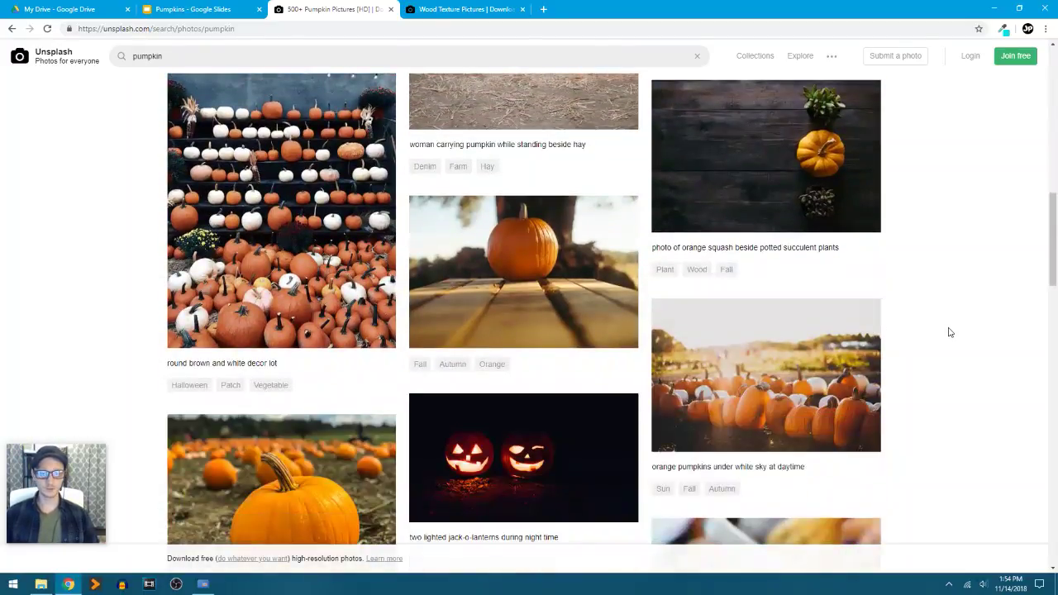
{"action": "scroll", "coordinate": [949, 332], "scroll_direction": "down", "scroll_amount": 9}
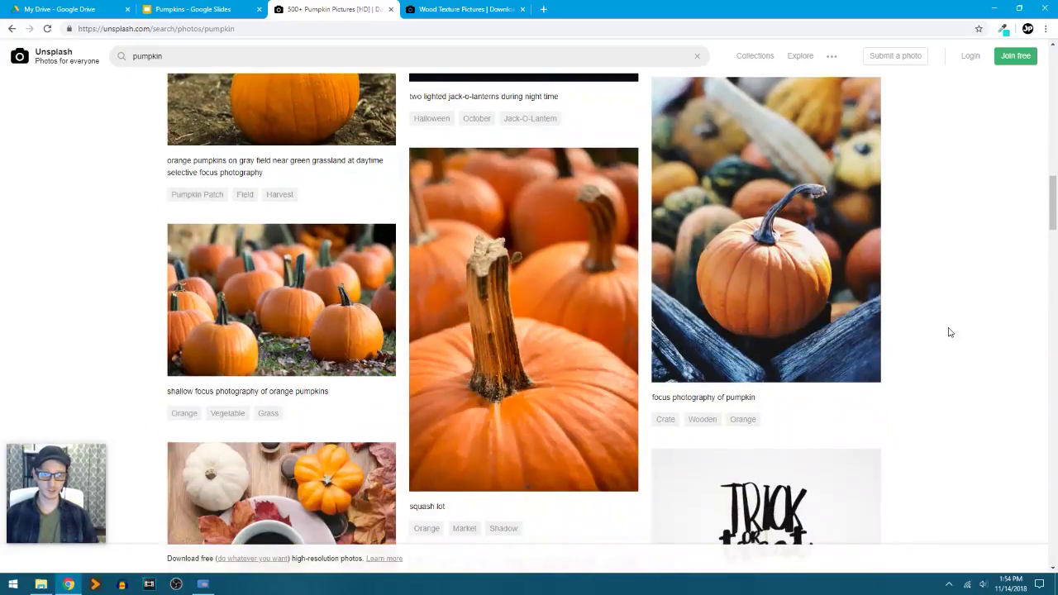
{"action": "scroll", "coordinate": [949, 332], "scroll_direction": "down", "scroll_amount": 11}
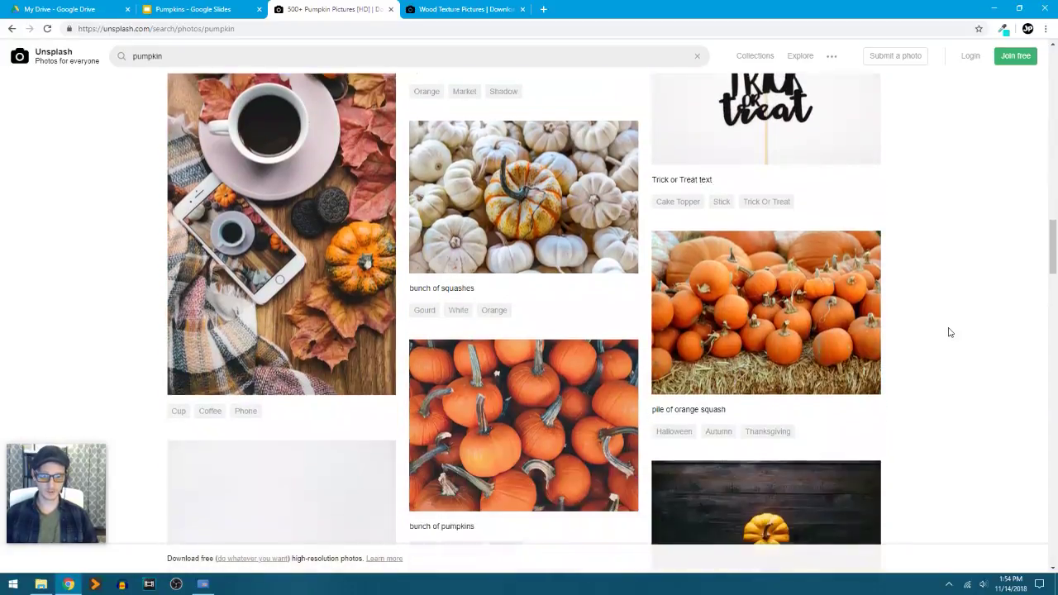
{"action": "scroll", "coordinate": [949, 333], "scroll_direction": "down", "scroll_amount": 8}
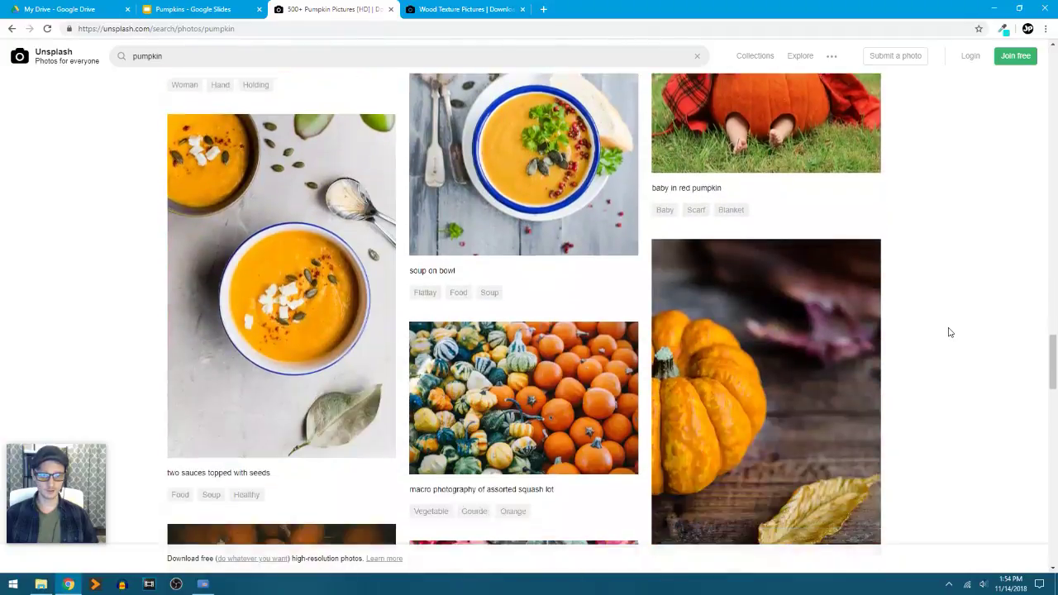
{"action": "scroll", "coordinate": [950, 333], "scroll_direction": "down", "scroll_amount": 3}
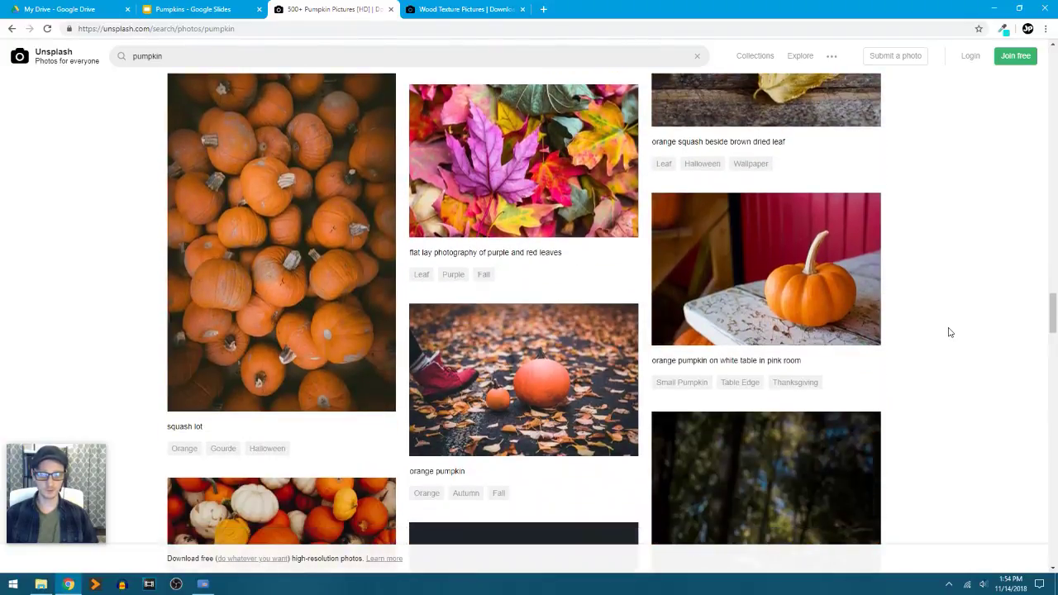
{"action": "scroll", "coordinate": [949, 333], "scroll_direction": "down", "scroll_amount": 3}
{"action": "scroll", "coordinate": [949, 333], "scroll_direction": "up", "scroll_amount": 2}
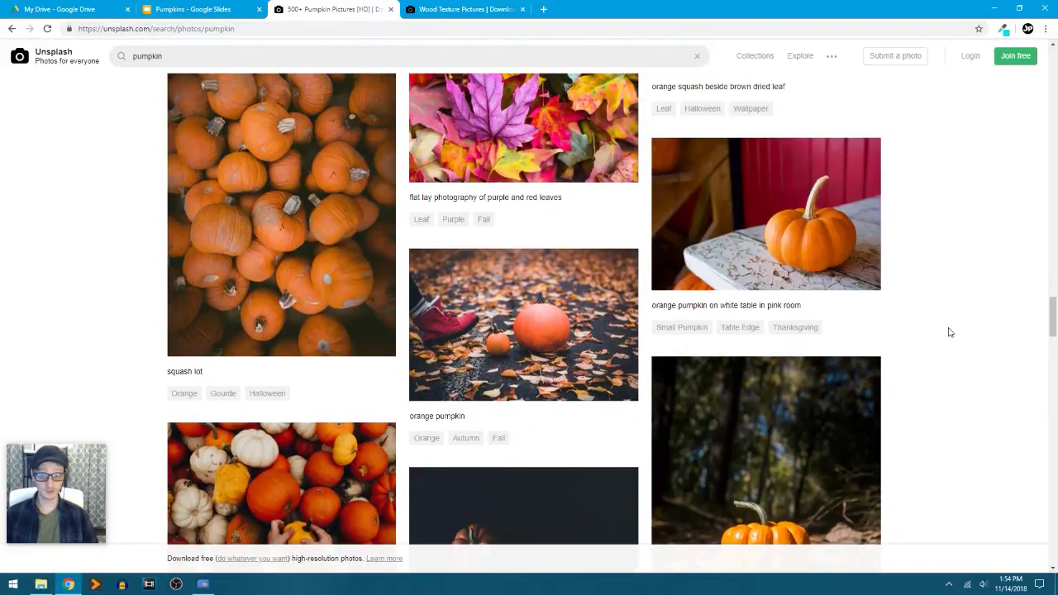
{"action": "scroll", "coordinate": [949, 332], "scroll_direction": "down", "scroll_amount": 2}
{"action": "scroll", "coordinate": [950, 332], "scroll_direction": "down", "scroll_amount": 6}
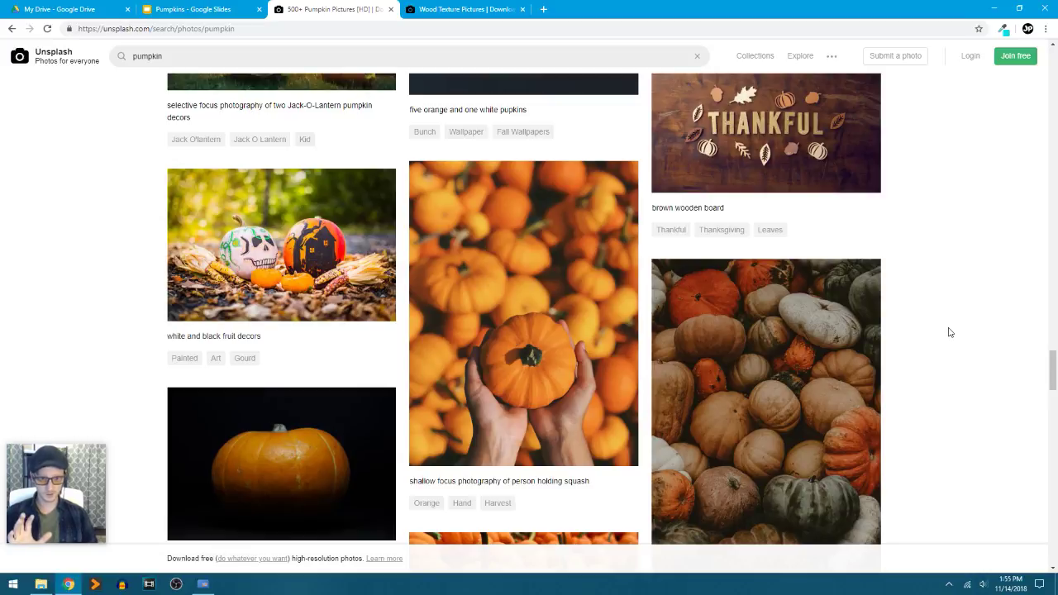
{"action": "scroll", "coordinate": [950, 333], "scroll_direction": "down", "scroll_amount": 12}
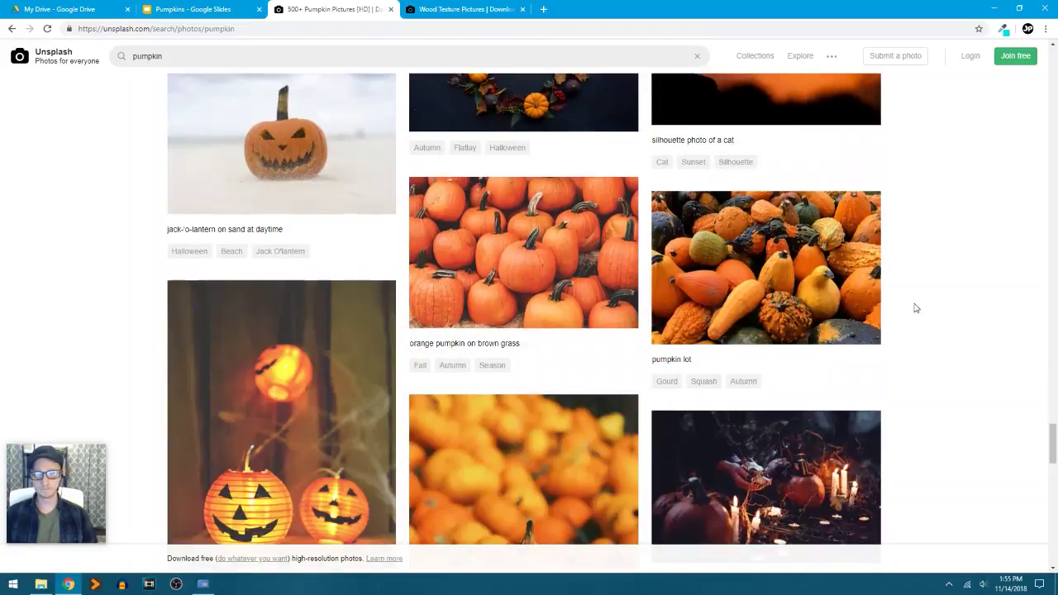
{"action": "scroll", "coordinate": [910, 308], "scroll_direction": "down", "scroll_amount": 6}
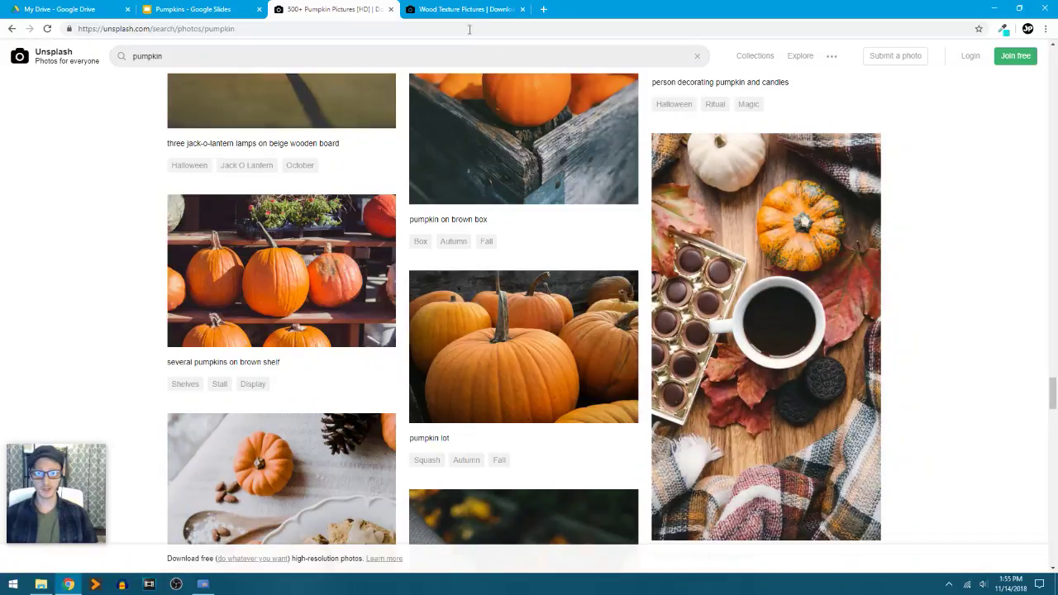
{"action": "left_click", "coordinate": [477, 15]}
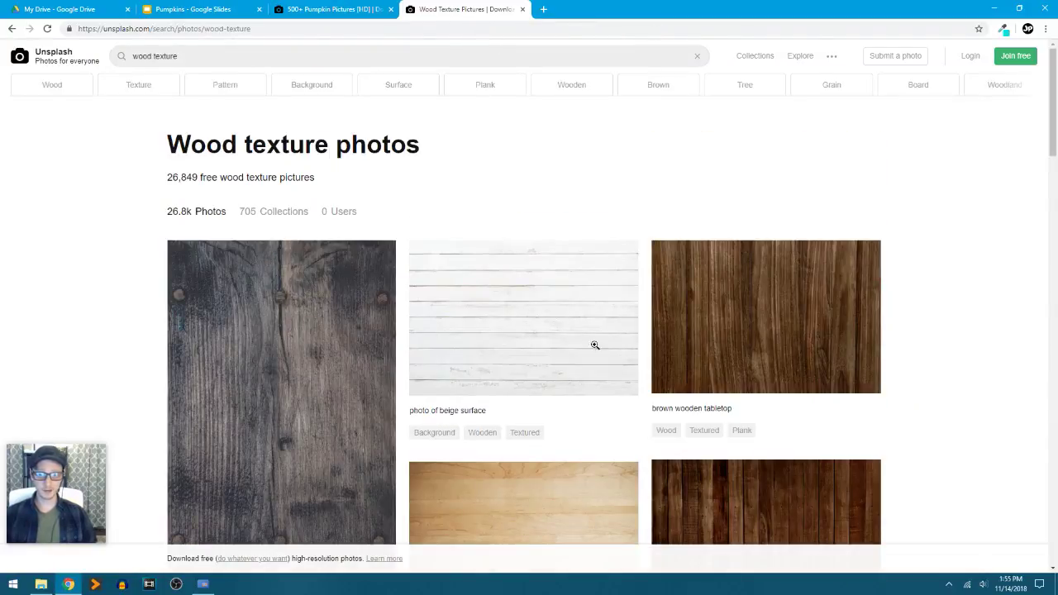
{"action": "scroll", "coordinate": [892, 333], "scroll_direction": "down", "scroll_amount": 3}
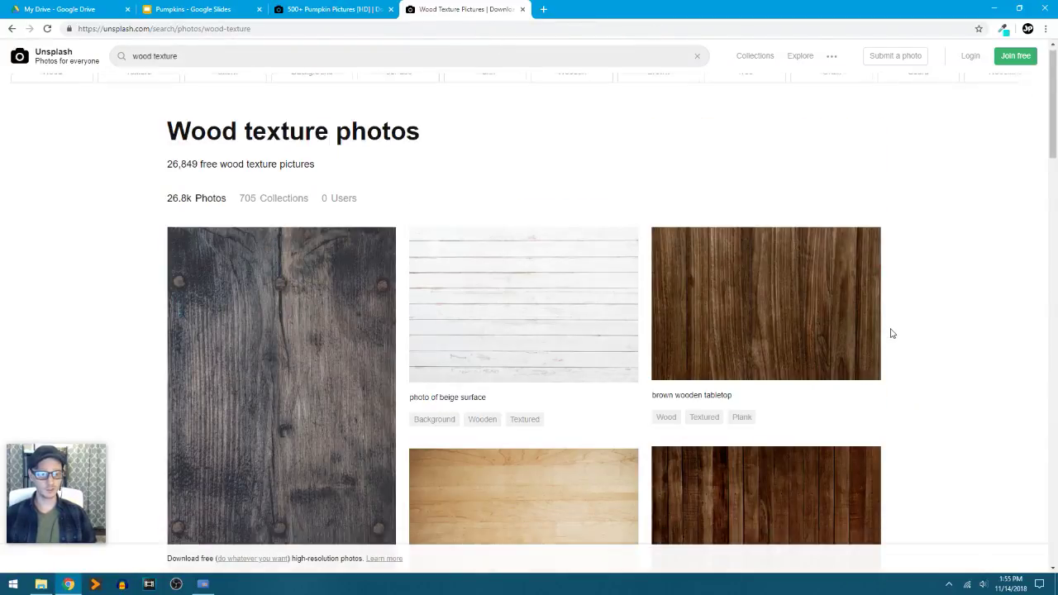
Step: Return to the Pumpkins presentation and set the Woodgrain image from the Pumpkins folder as the new layout's background
{"action": "left_click", "coordinate": [194, 12]}
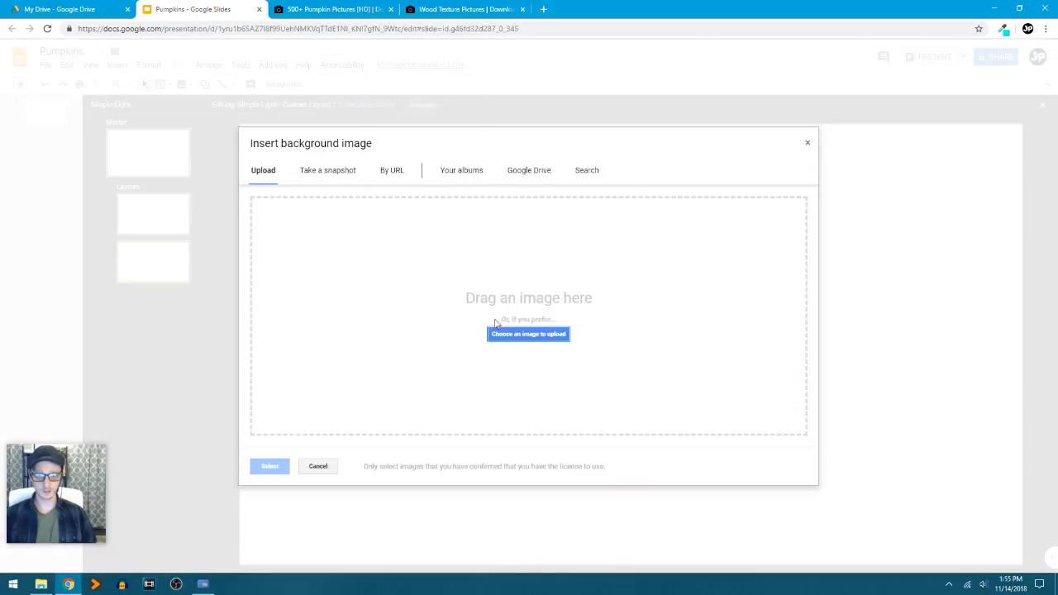
{"action": "left_click", "coordinate": [40, 585]}
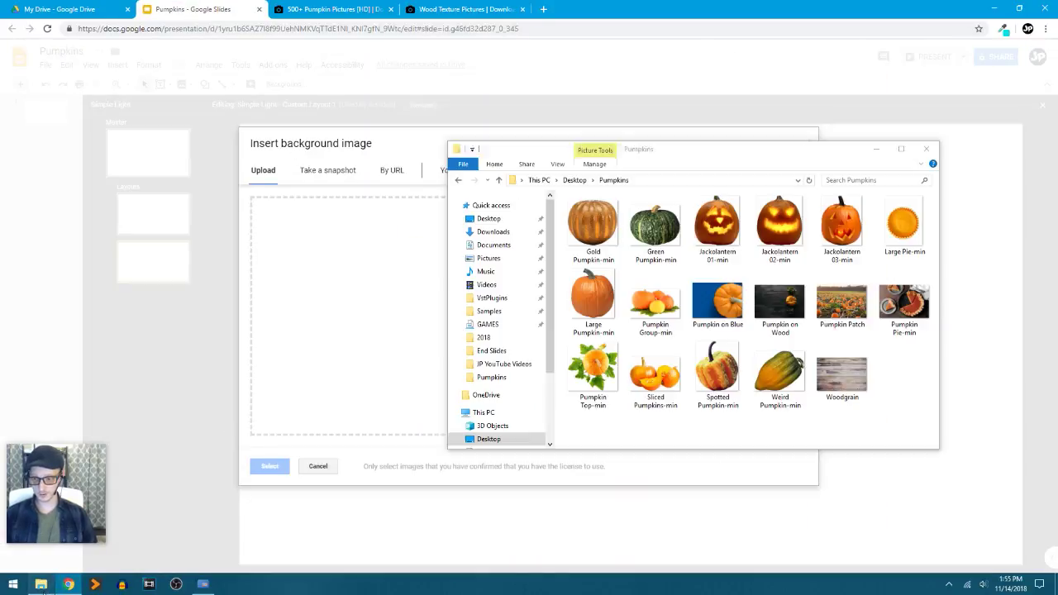
{"action": "left_click", "coordinate": [865, 394]}
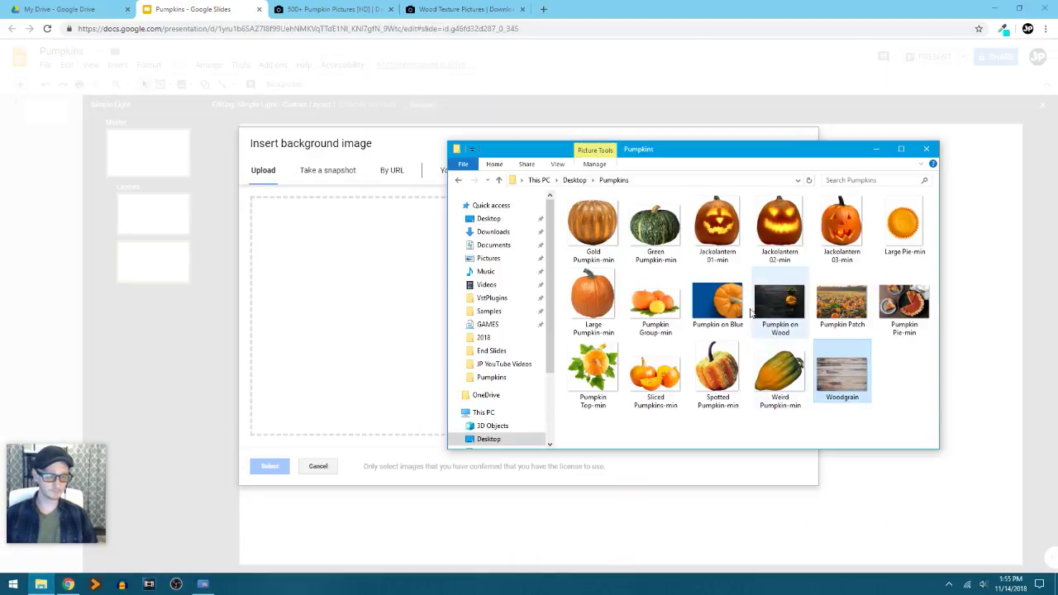
{"action": "left_click_drag", "start_coordinate": [737, 151], "coordinate": [773, 236]}
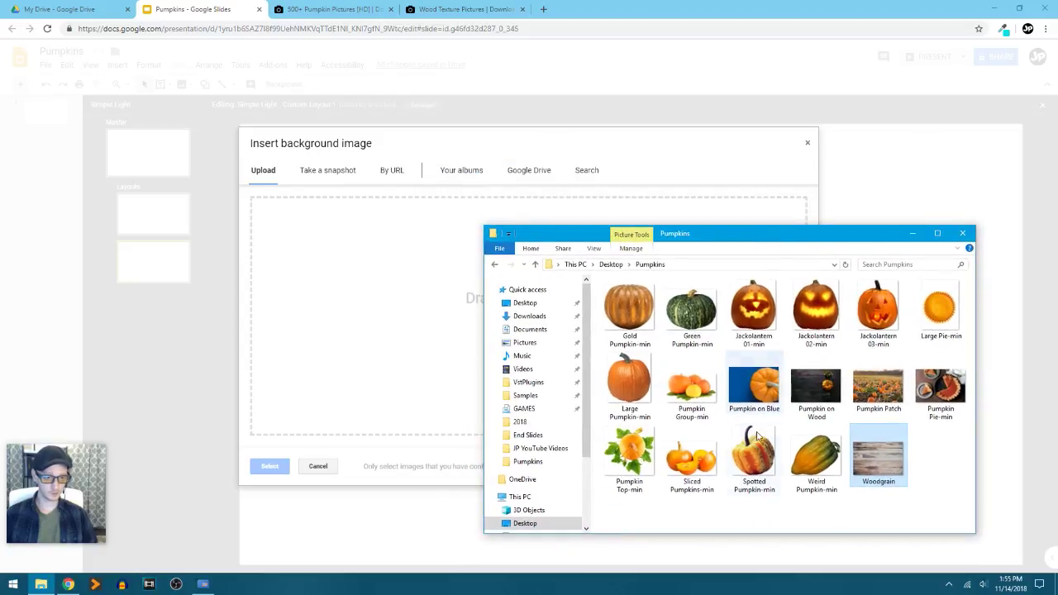
{"action": "left_click_drag", "start_coordinate": [883, 464], "coordinate": [430, 331]}
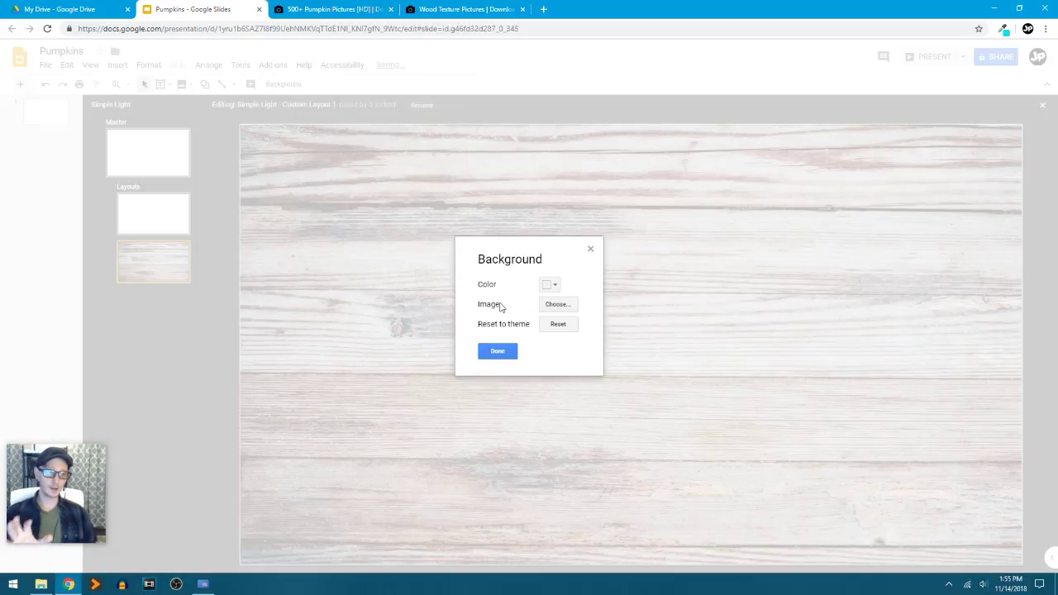
{"action": "left_click", "coordinate": [503, 350]}
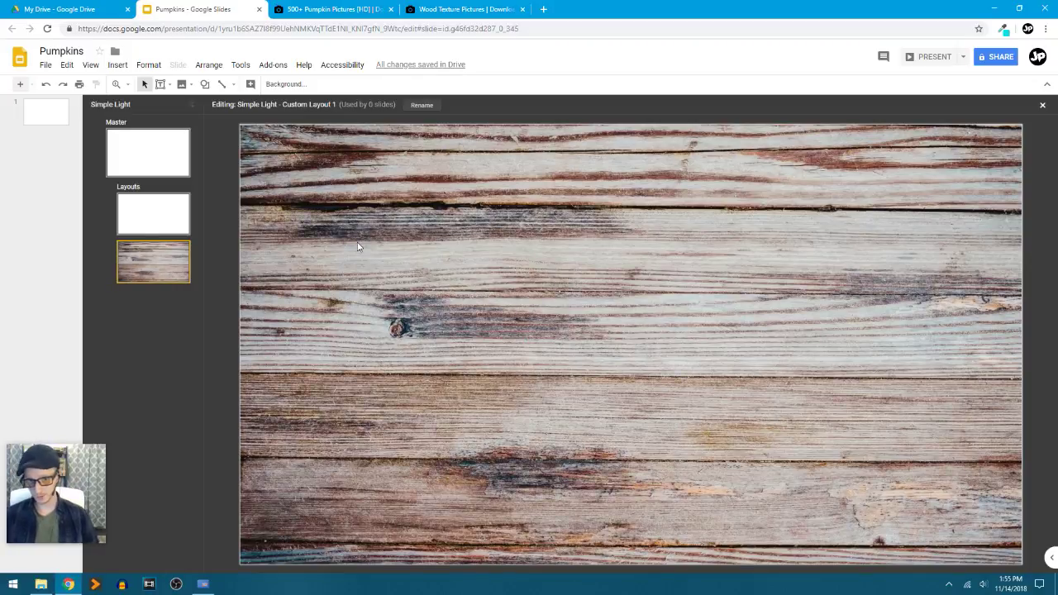
Step: Undo the new layout's background image
{"action": "key", "text": "ctrl+z"}
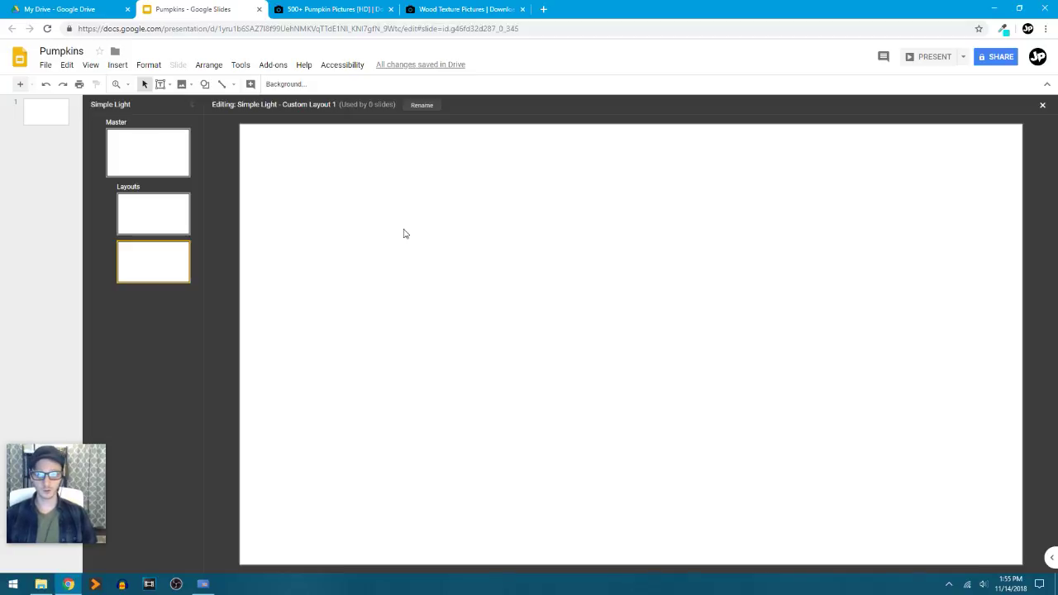
{"action": "right_click", "coordinate": [392, 252]}
{"action": "left_click", "coordinate": [371, 237]}
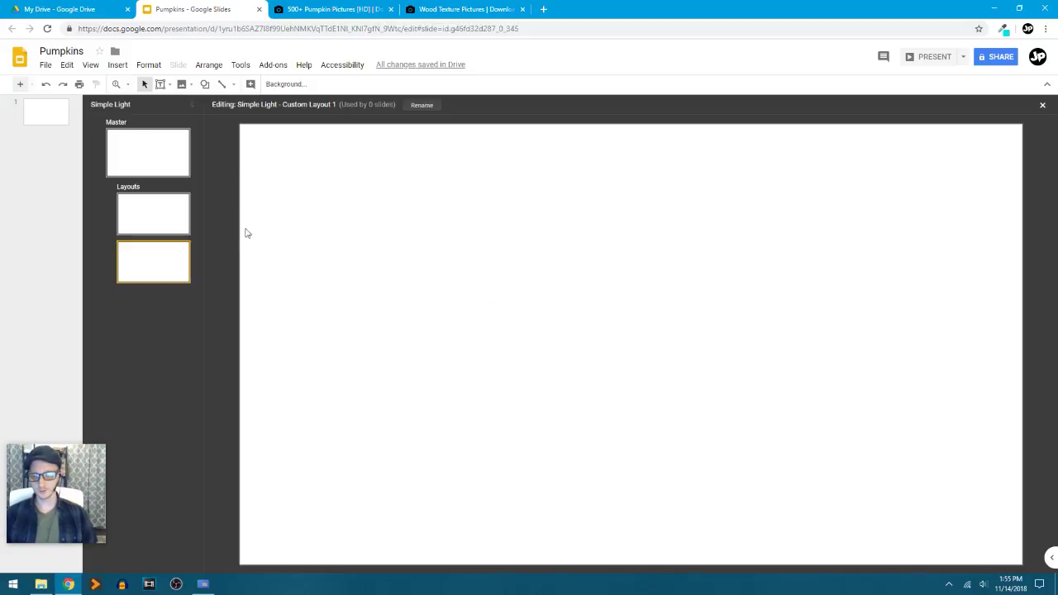
Step: Insert the Woodgrain image from the Pumpkins folder onto the layout and scale it to the slide's full width from the top-left corner
{"action": "left_click", "coordinate": [41, 585]}
{"action": "left_click_drag", "start_coordinate": [889, 464], "coordinate": [411, 290]}
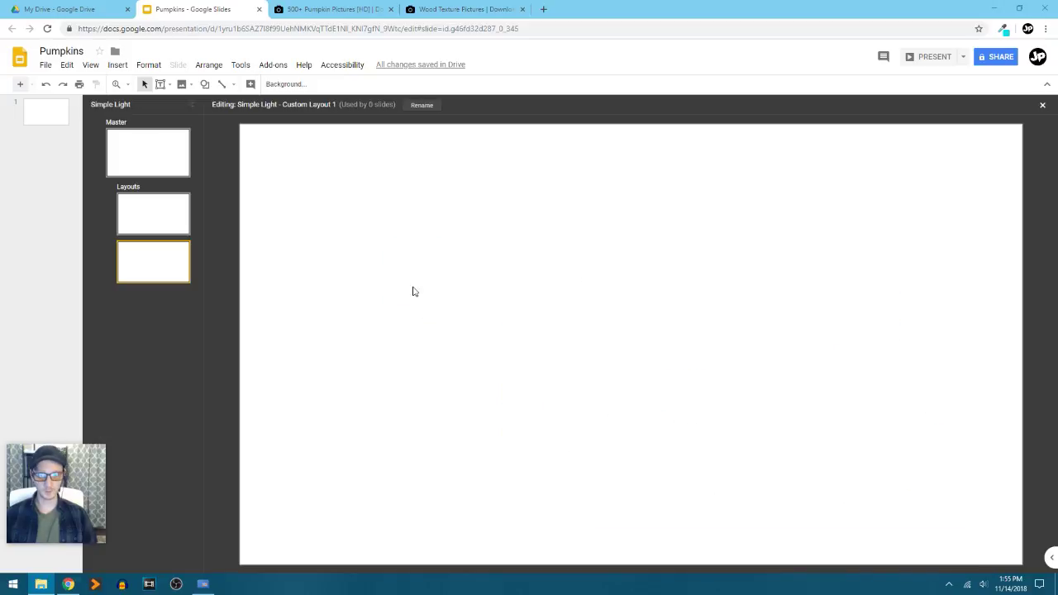
{"action": "key", "text": "ctrl+alt+minus"}
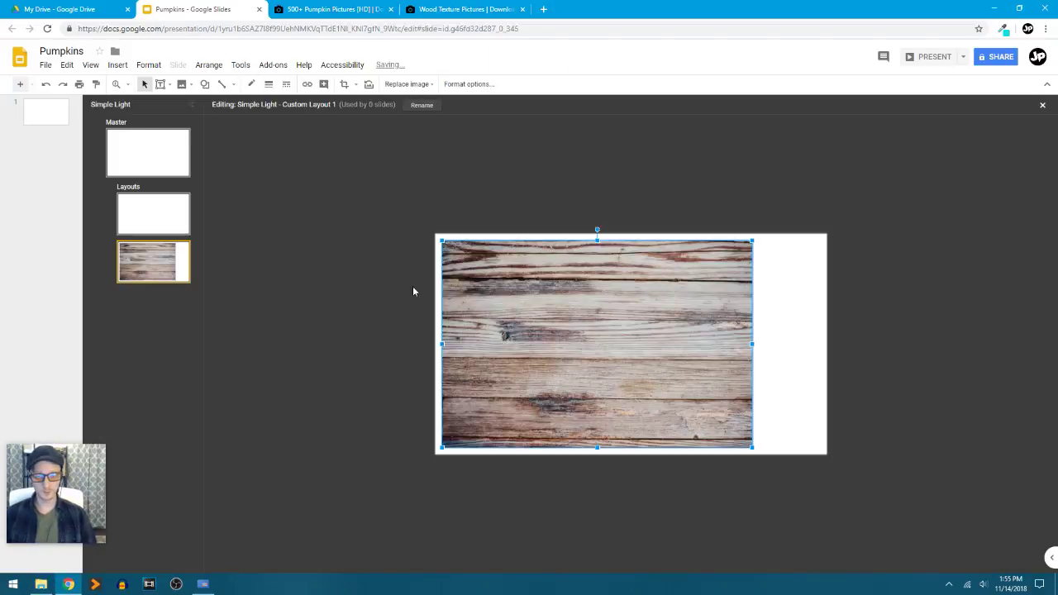
{"action": "mouse_move", "coordinate": [548, 329]}
{"action": "left_mouse_down"}
{"action": "mouse_move", "coordinate": [529, 312]}
{"action": "mouse_move", "coordinate": [542, 326]}
{"action": "mouse_move", "coordinate": [536, 320]}
{"action": "left_mouse_up"}
{"action": "left_click_drag", "start_coordinate": [789, 460], "coordinate": [828, 465]}
Step: Crop the woodgrain image to the slide's height and shift the picture vertically within the crop frame
{"action": "double_click", "coordinate": [652, 474]}
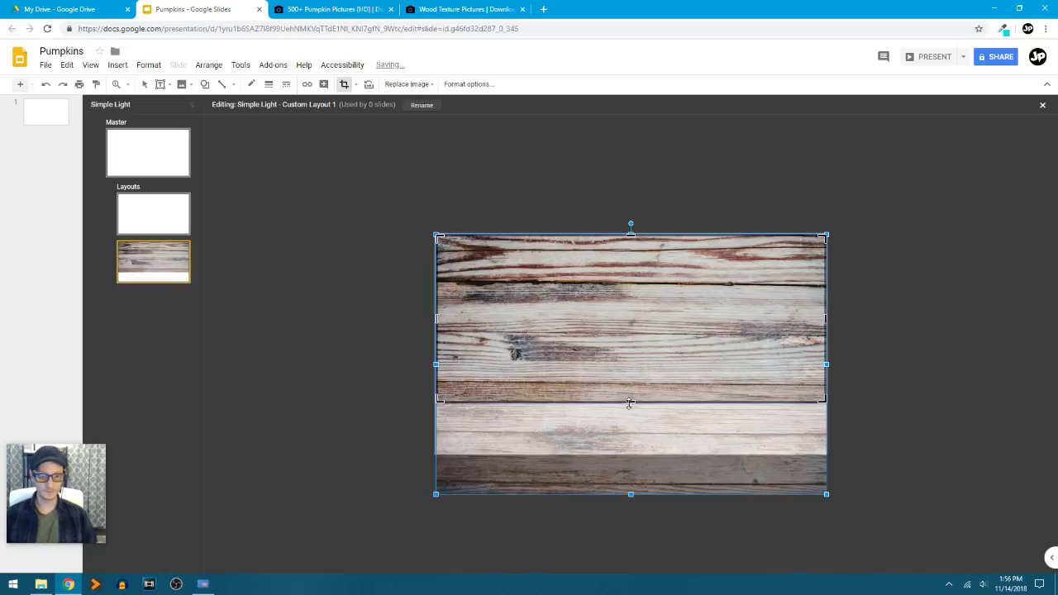
{"action": "left_click_drag", "start_coordinate": [631, 403], "coordinate": [642, 455]}
{"action": "left_click_drag", "start_coordinate": [666, 377], "coordinate": [657, 339]}
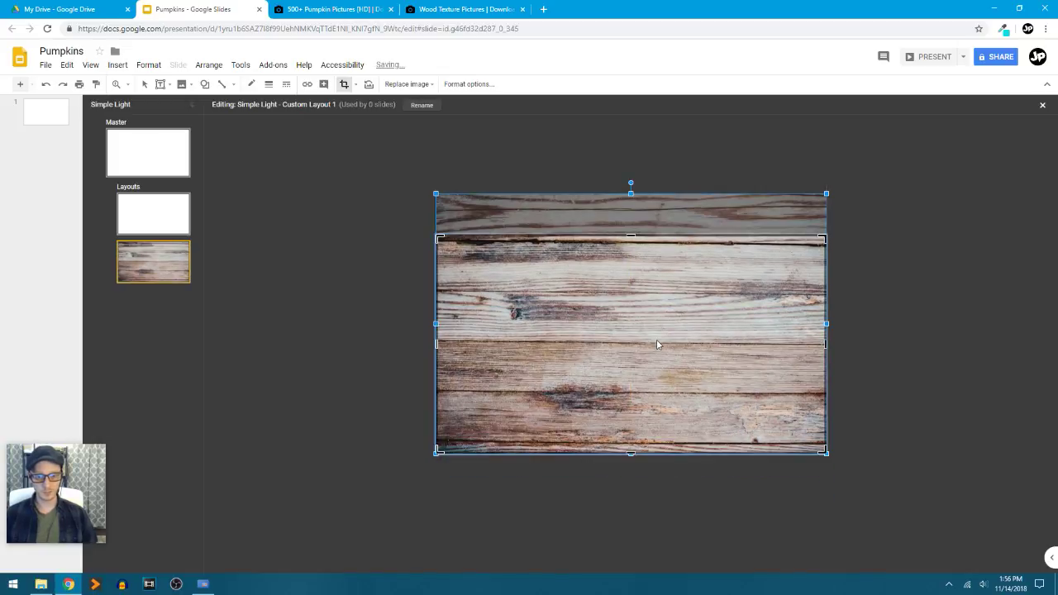
{"action": "left_click", "coordinate": [913, 301]}
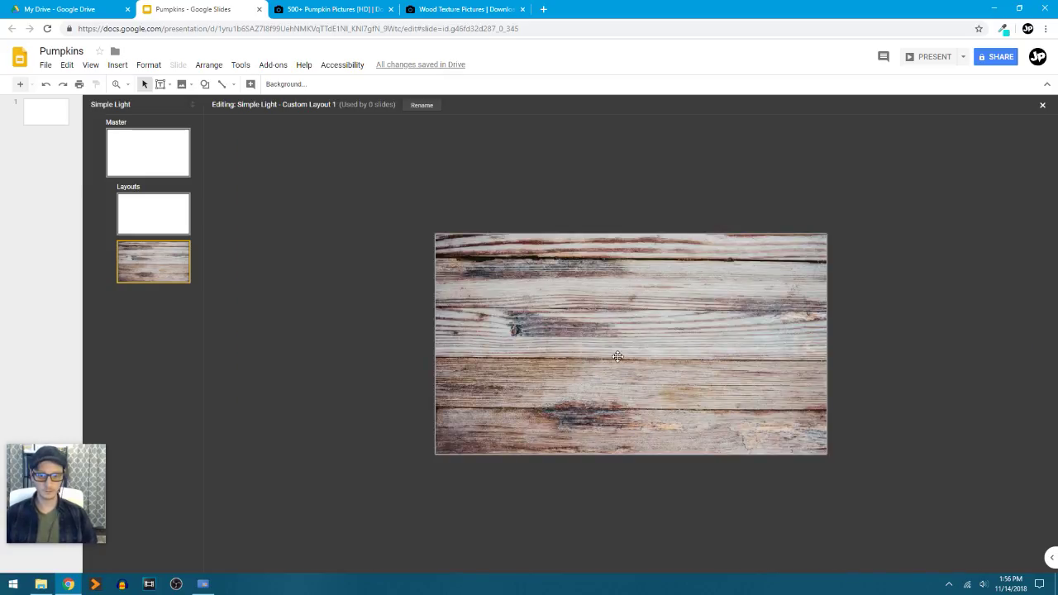
Step: Raise the woodgrain image's transparency until it is a faint texture, and increase its contrast slightly
{"action": "left_click", "coordinate": [622, 356]}
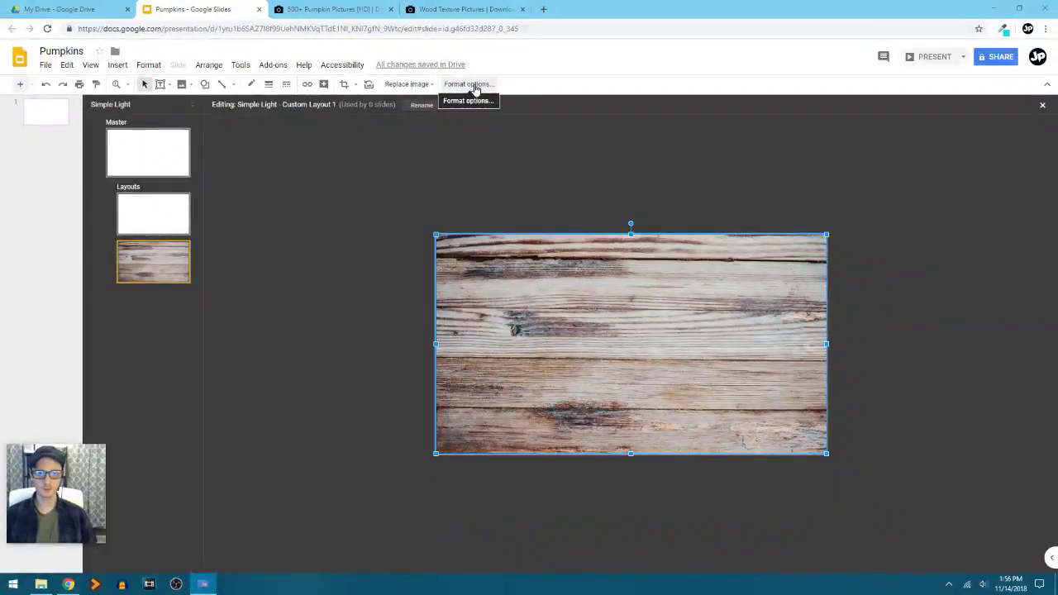
{"action": "left_click", "coordinate": [488, 83]}
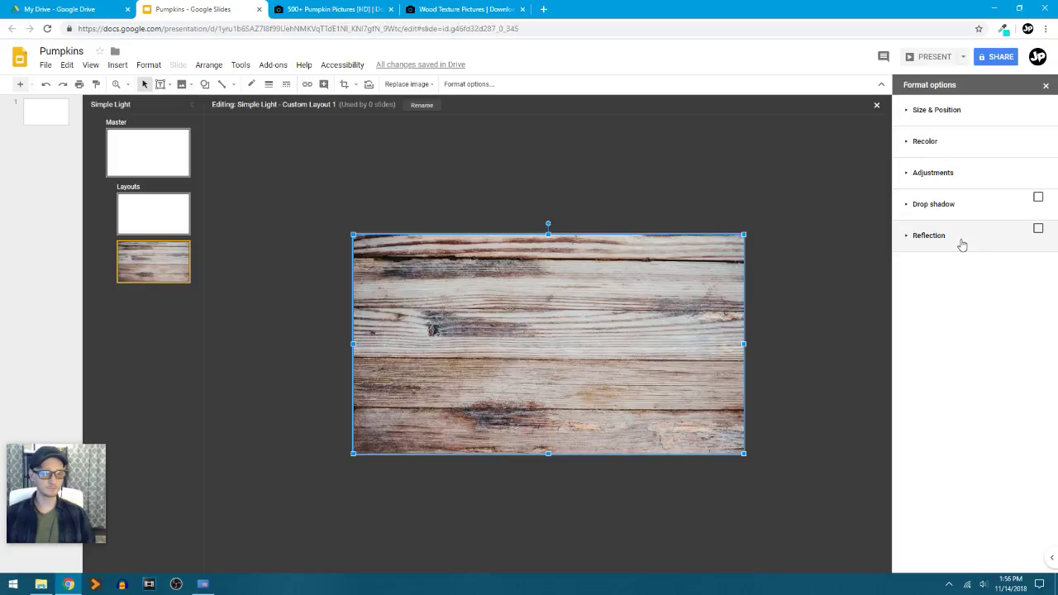
{"action": "left_click", "coordinate": [920, 181]}
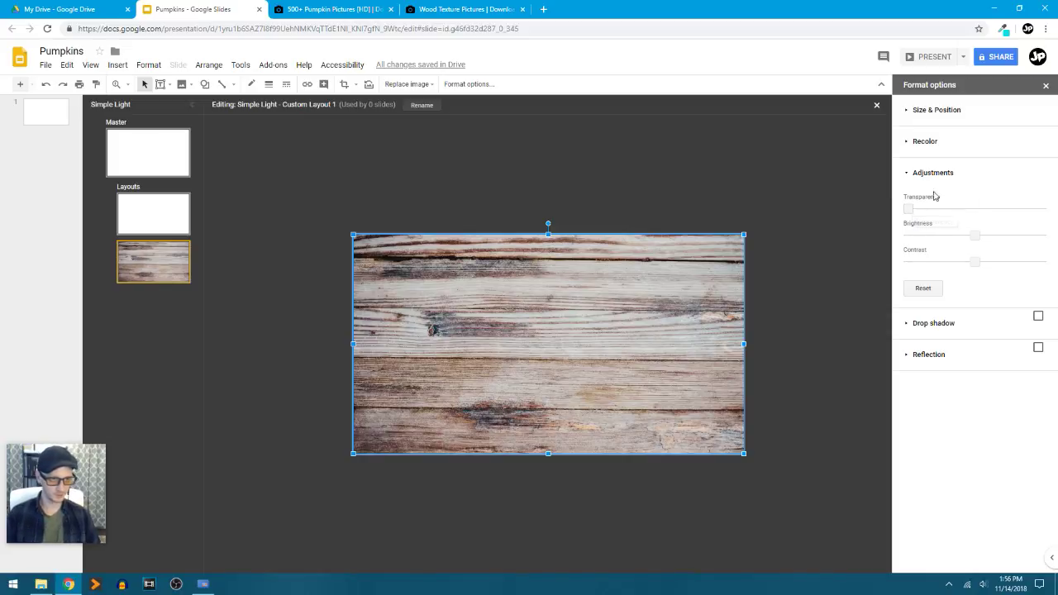
{"action": "left_click_drag", "start_coordinate": [910, 207], "coordinate": [1017, 240]}
{"action": "key", "text": "Right"}
{"action": "key", "text": "Right"}
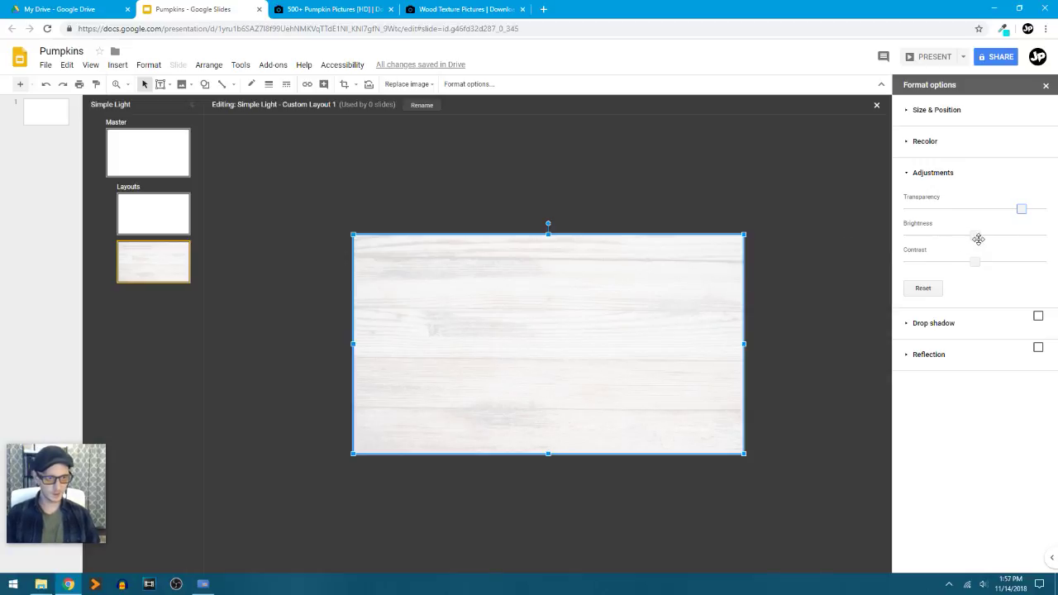
{"action": "left_click_drag", "start_coordinate": [977, 259], "coordinate": [1000, 259]}
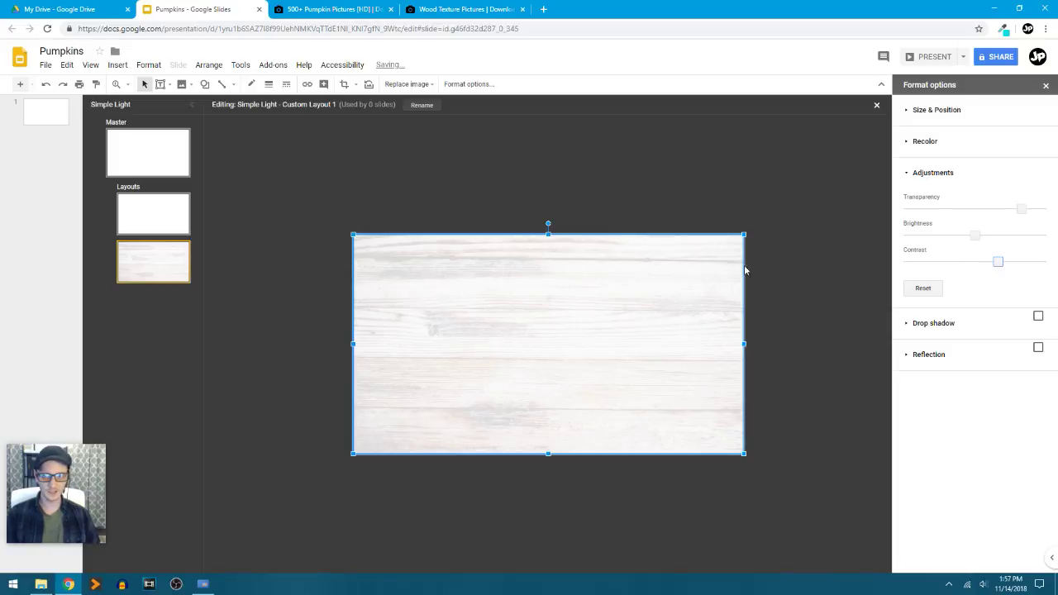
Step: Leave the layout editing view and apply Custom Layout 1 with the faded woodgrain to slide 1
{"action": "left_click", "coordinate": [287, 253]}
{"action": "left_click", "coordinate": [41, 160]}
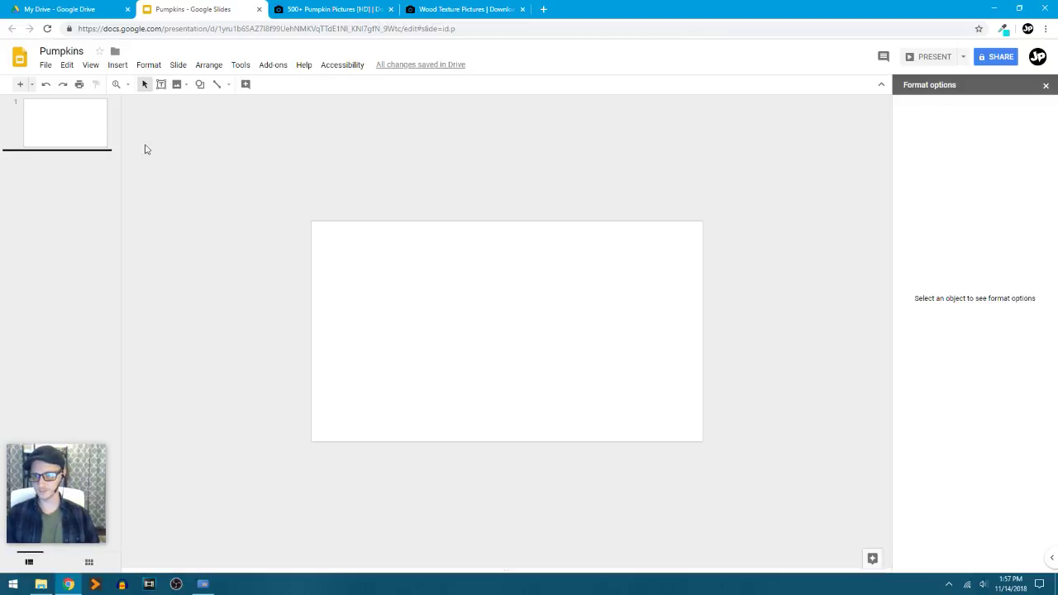
{"action": "right_click", "coordinate": [81, 135]}
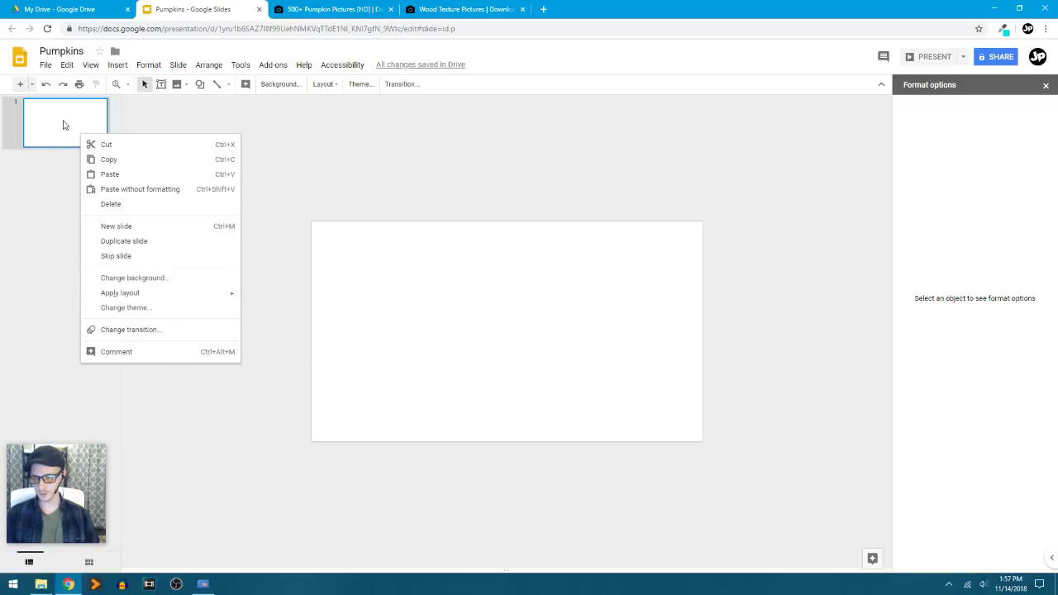
{"action": "mouse_move", "coordinate": [175, 295]}
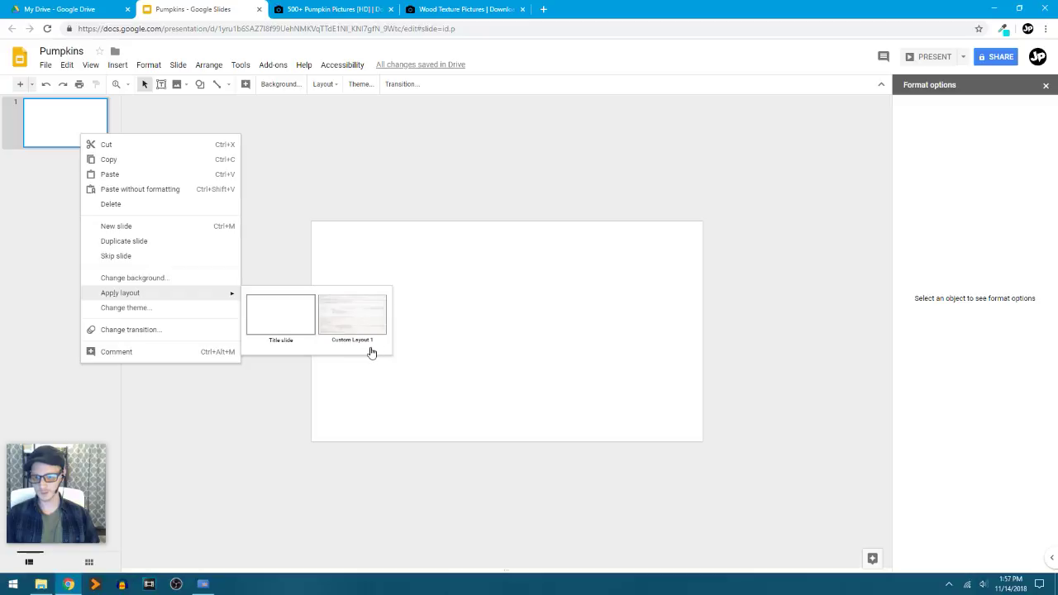
{"action": "left_click", "coordinate": [364, 321]}
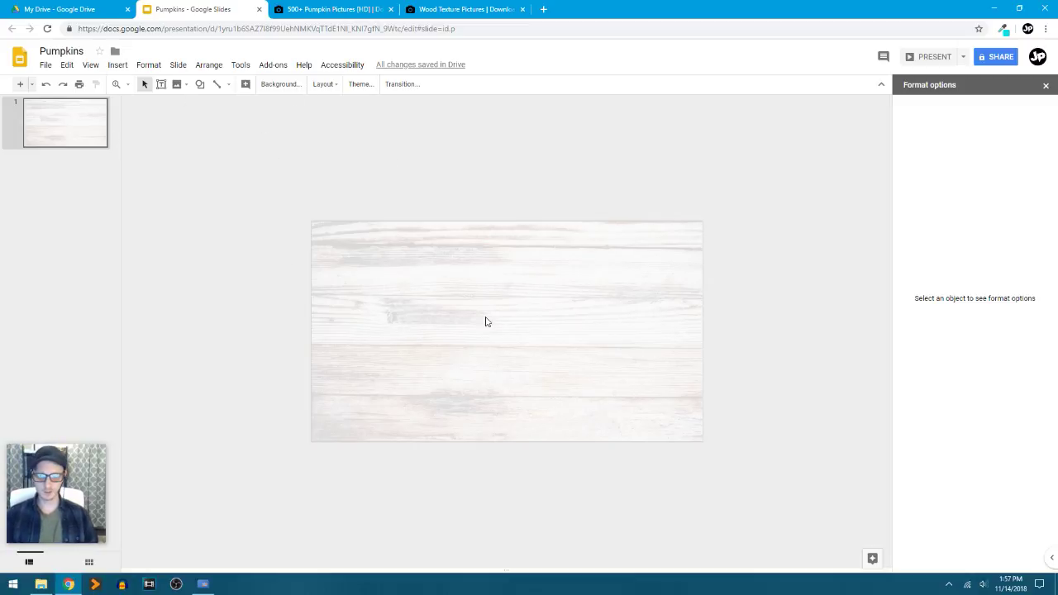
Step: Set slide 1's background color to solid orange and inspect the woodgrain texture over it
{"action": "left_click", "coordinate": [280, 84]}
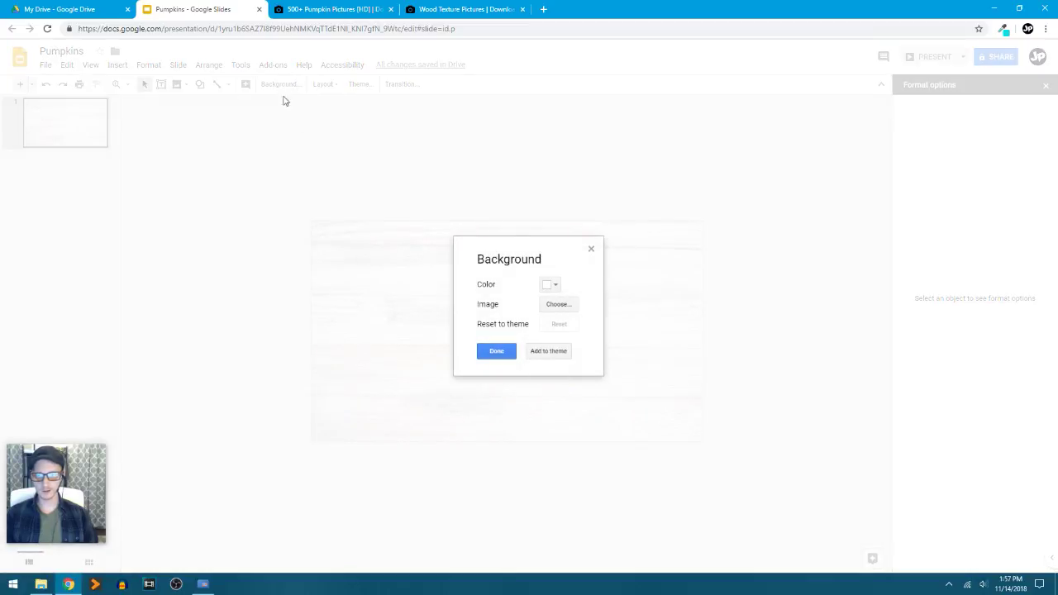
{"action": "left_click", "coordinate": [555, 285]}
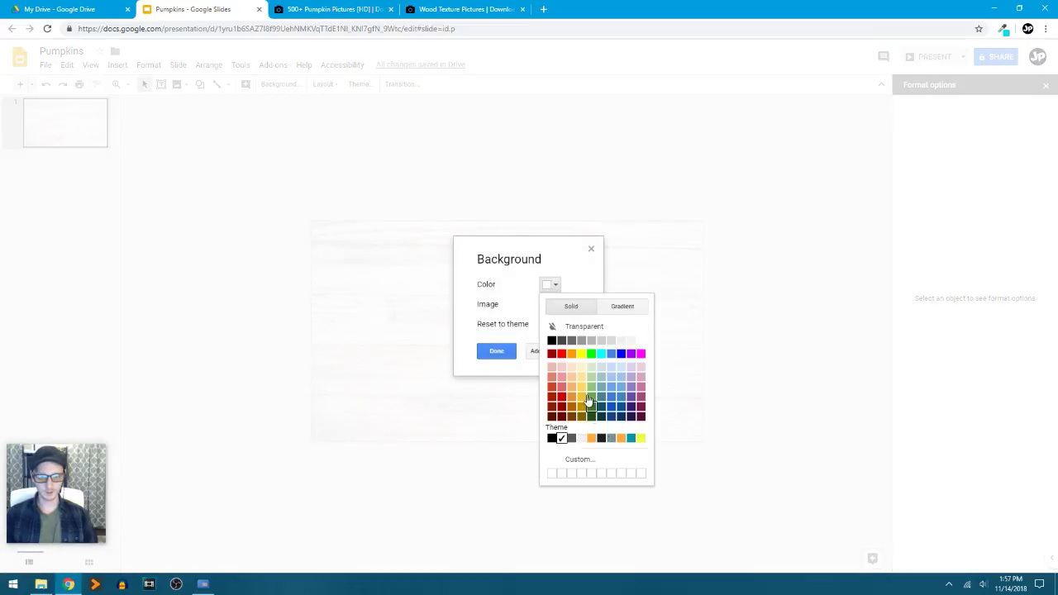
{"action": "left_click", "coordinate": [571, 354]}
{"action": "left_click", "coordinate": [511, 354]}
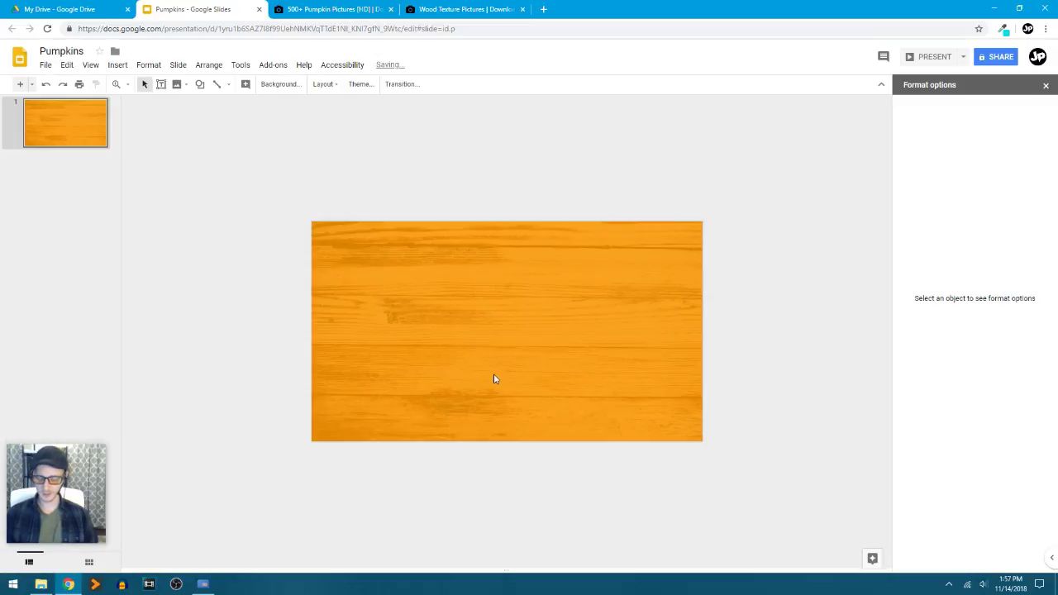
{"action": "scroll", "coordinate": [494, 379], "scroll_direction": "up", "scroll_amount": 5}
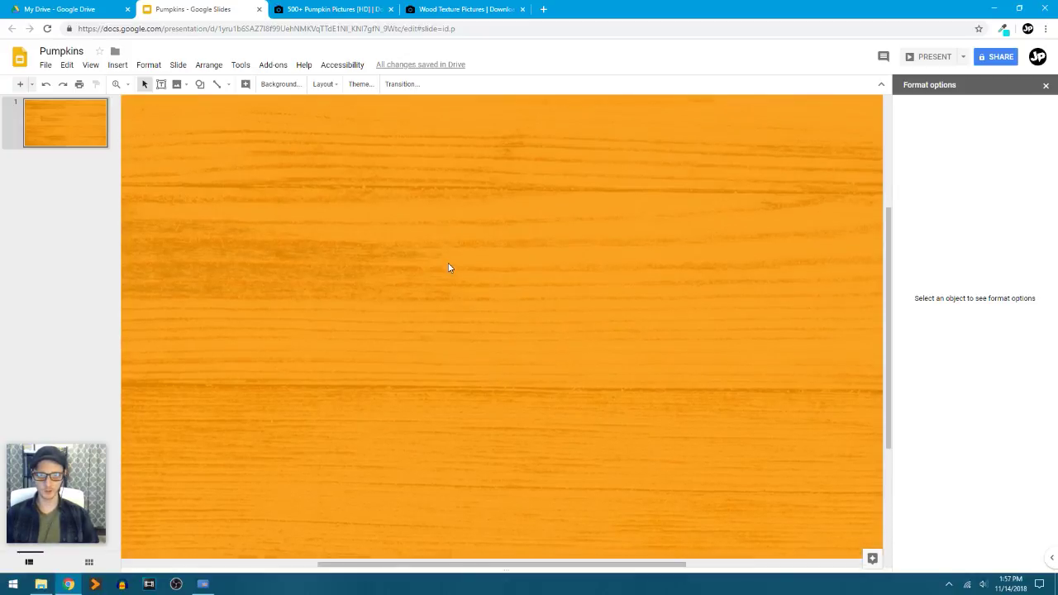
{"action": "scroll", "coordinate": [449, 267], "scroll_direction": "down", "scroll_amount": 5}
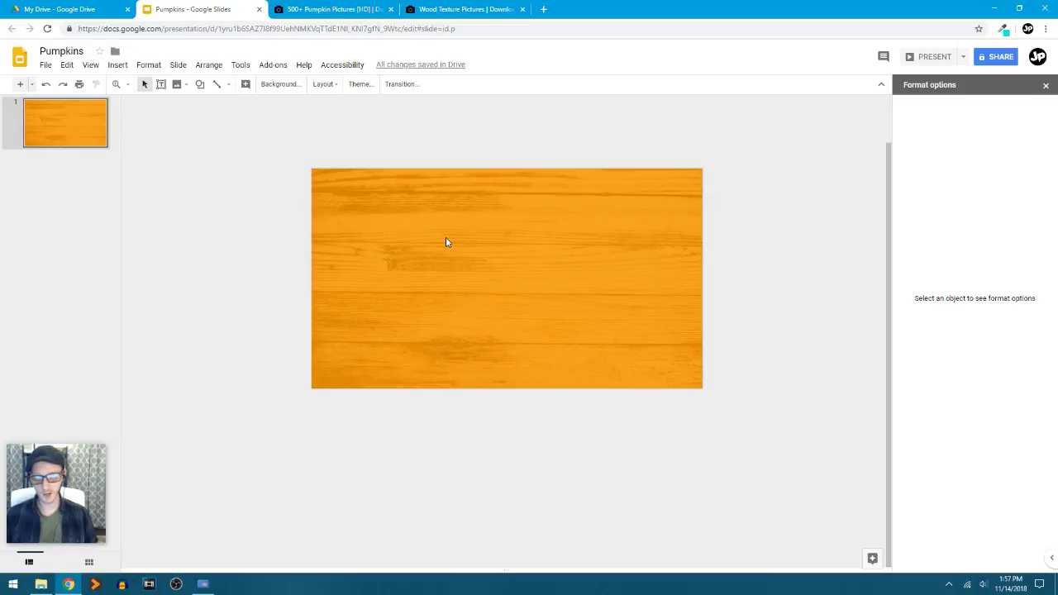
Step: Close the format options and change slide 1's background color to dark green
{"action": "left_click", "coordinate": [1046, 85]}
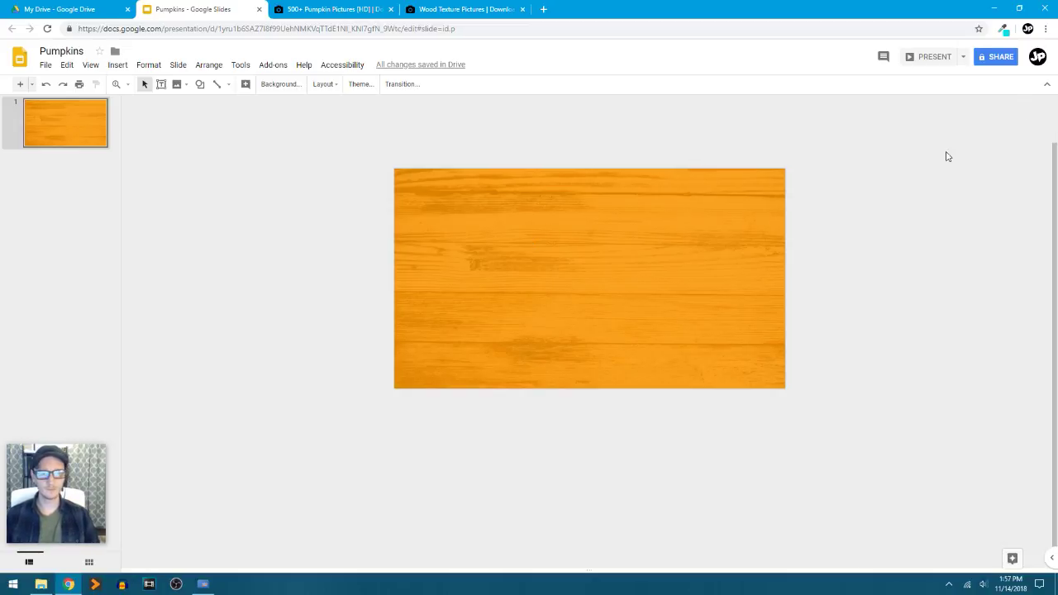
{"action": "scroll", "coordinate": [759, 242], "scroll_direction": "up", "scroll_amount": 5}
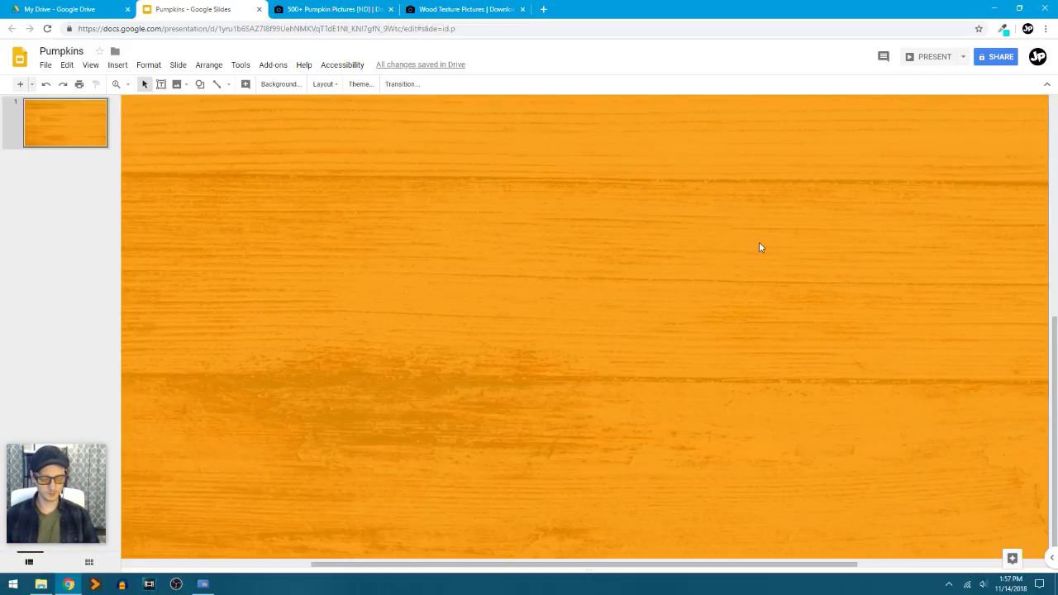
{"action": "scroll", "coordinate": [759, 242], "scroll_direction": "down", "scroll_amount": 2}
{"action": "left_click", "coordinate": [277, 84]}
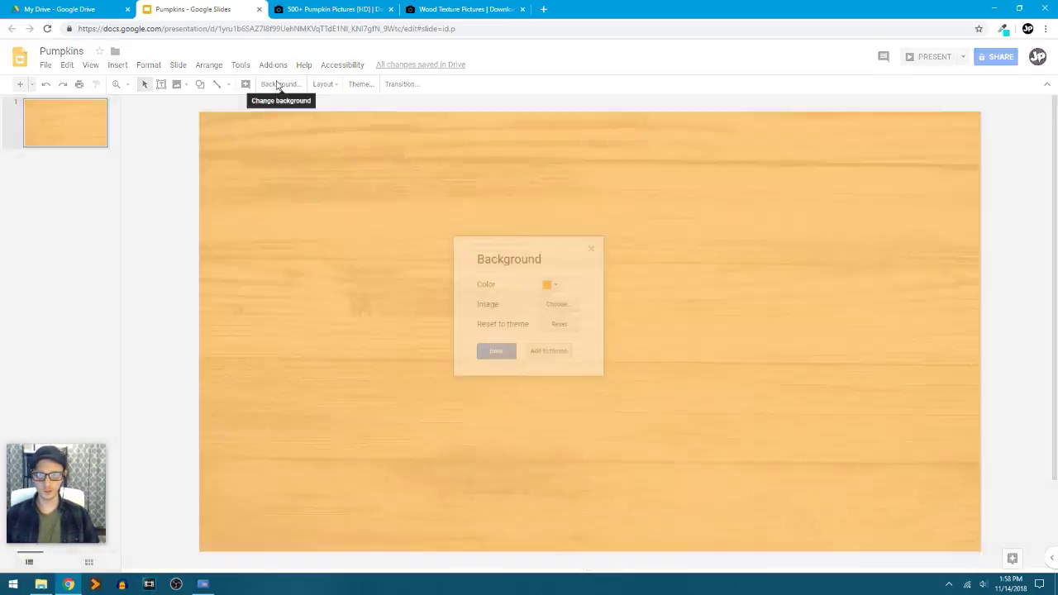
{"action": "left_click", "coordinate": [550, 284]}
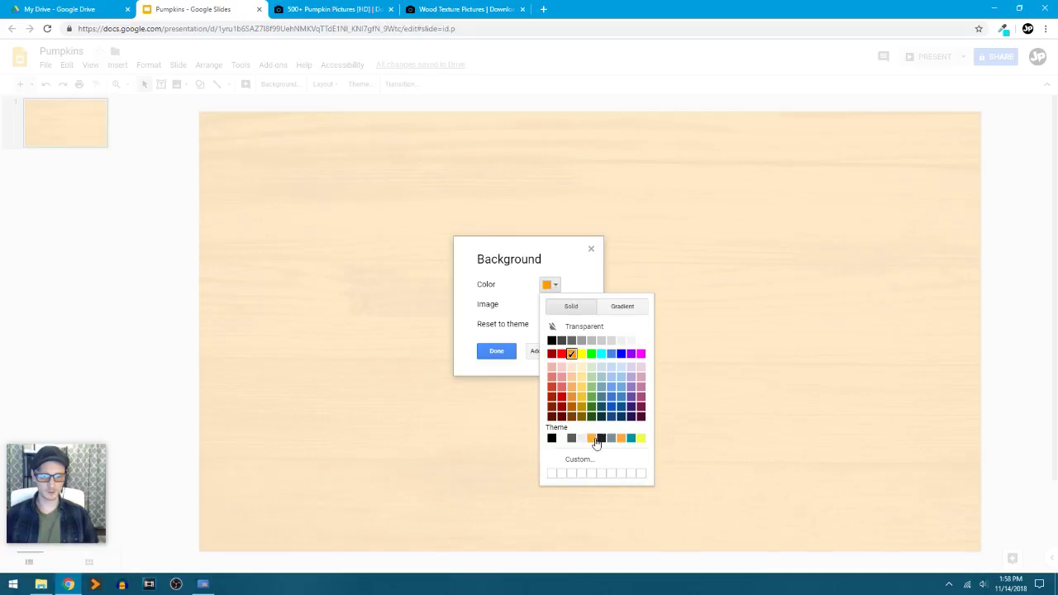
{"action": "left_click", "coordinate": [593, 412]}
{"action": "left_click", "coordinate": [500, 353]}
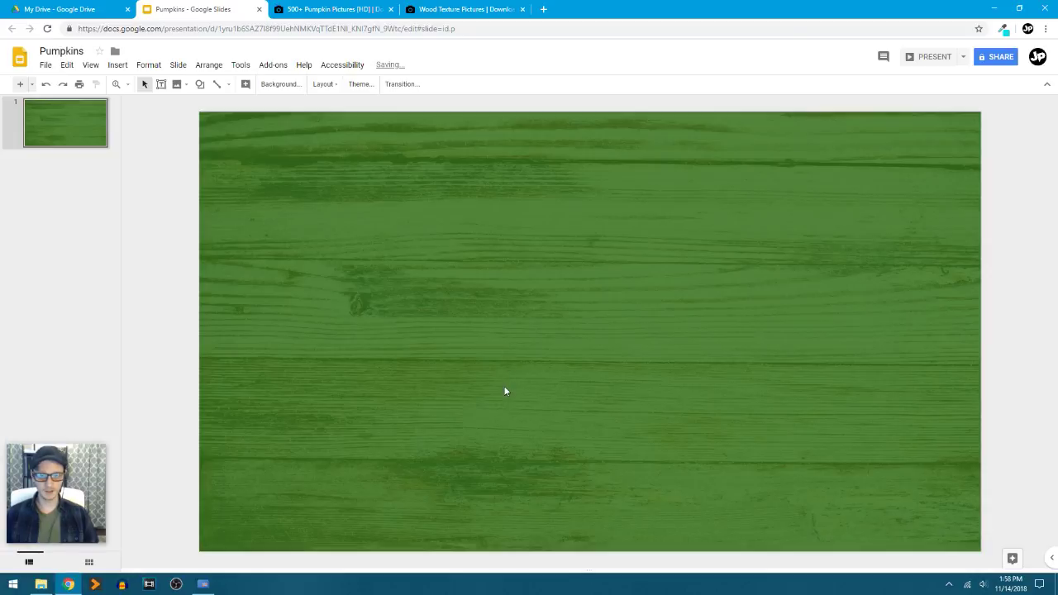
{"action": "scroll", "coordinate": [512, 388], "scroll_direction": "down", "scroll_amount": 3}
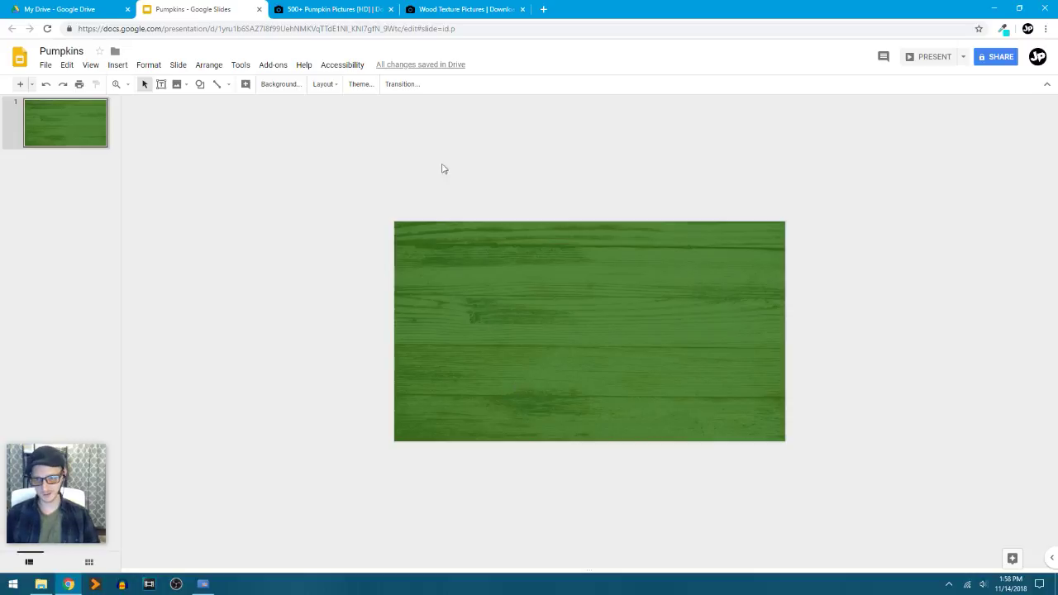
Step: Change slide 1's background color to a deep blue under the woodgrain texture
{"action": "right_click", "coordinate": [384, 149]}
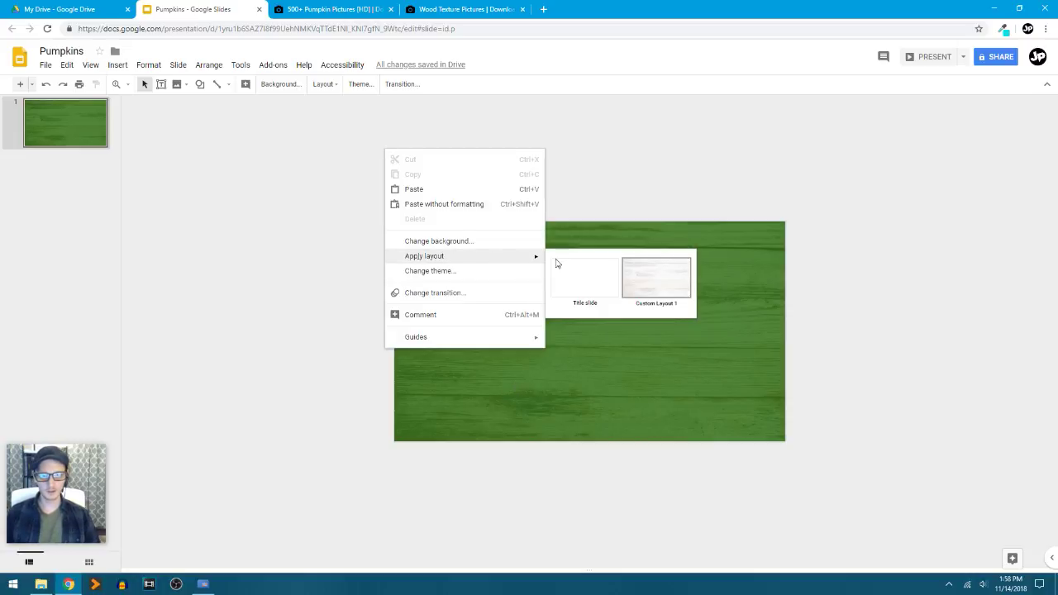
{"action": "left_click", "coordinate": [266, 83]}
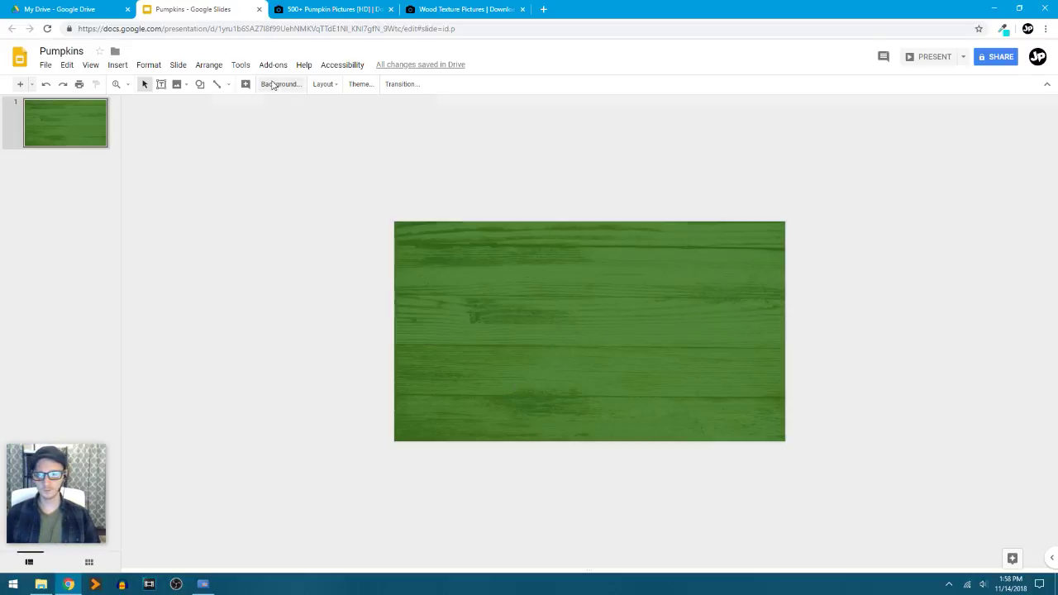
{"action": "left_click", "coordinate": [266, 84]}
{"action": "left_click", "coordinate": [550, 284]}
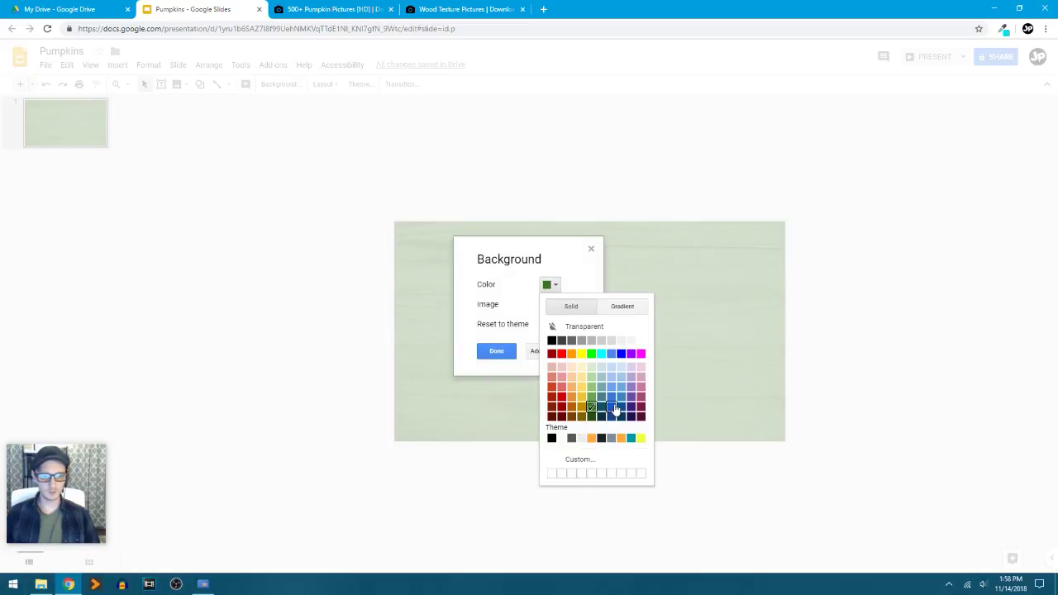
{"action": "left_click", "coordinate": [611, 417]}
{"action": "left_click", "coordinate": [496, 351]}
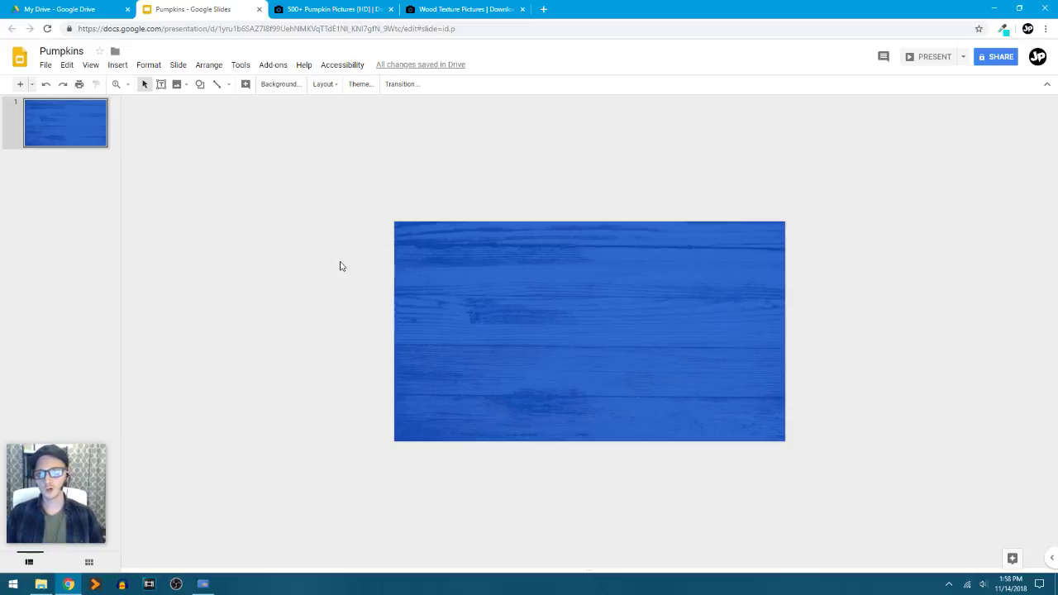
Step: Open the master for editing, view the Title slide layout and the woodgrain layout, and return to slide 1
{"action": "left_click", "coordinate": [184, 72]}
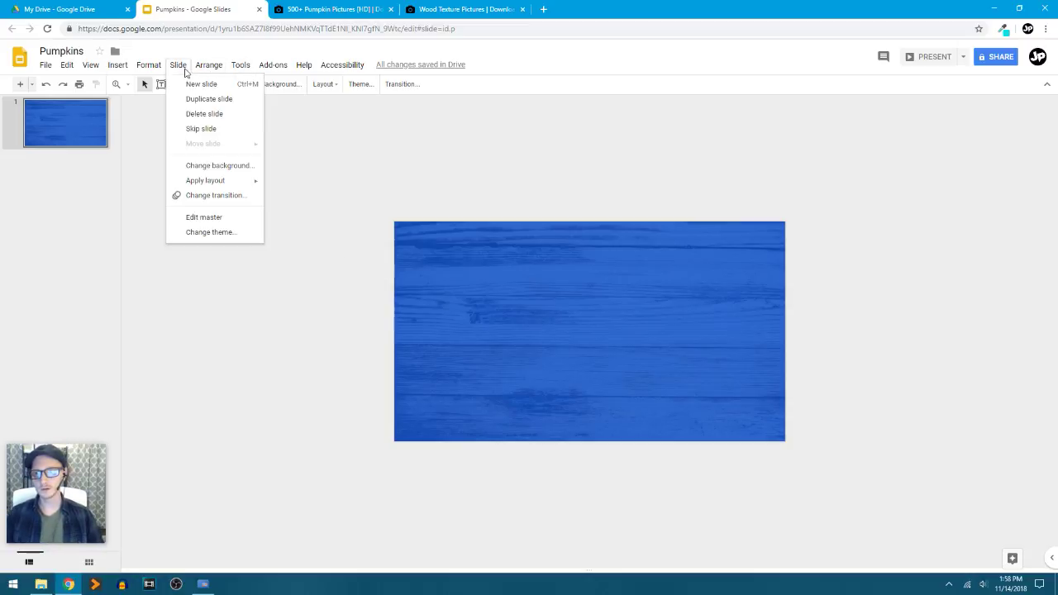
{"action": "left_click", "coordinate": [207, 218]}
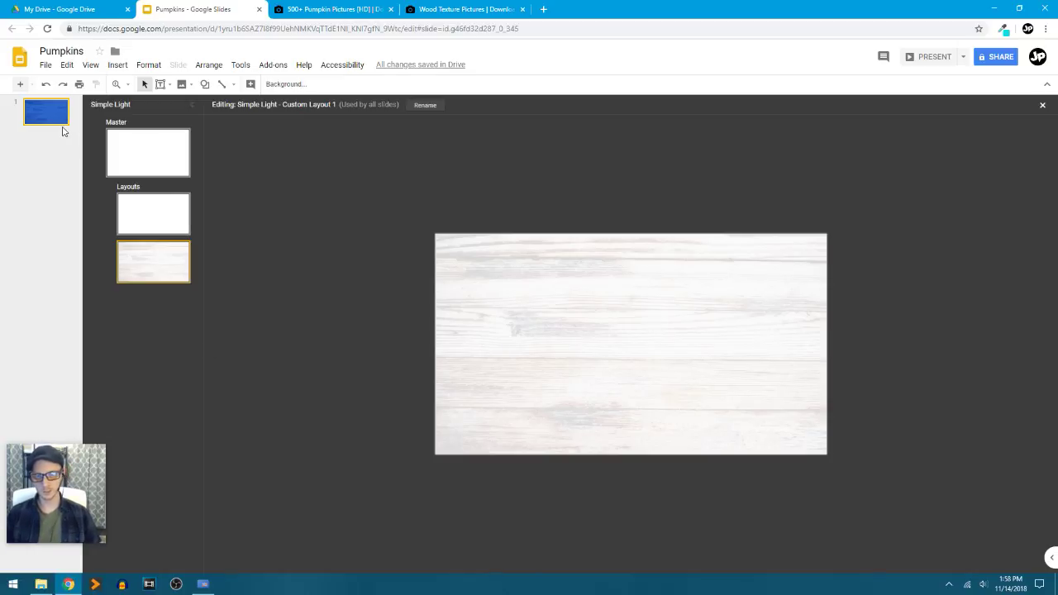
{"action": "left_click", "coordinate": [171, 220]}
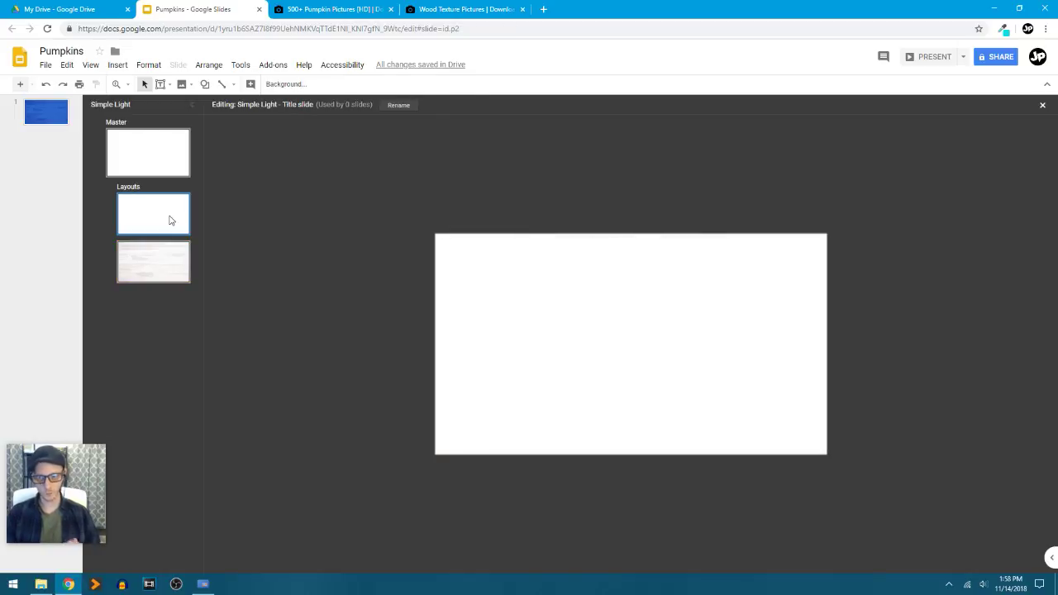
{"action": "left_click_drag", "start_coordinate": [166, 281], "coordinate": [166, 288]}
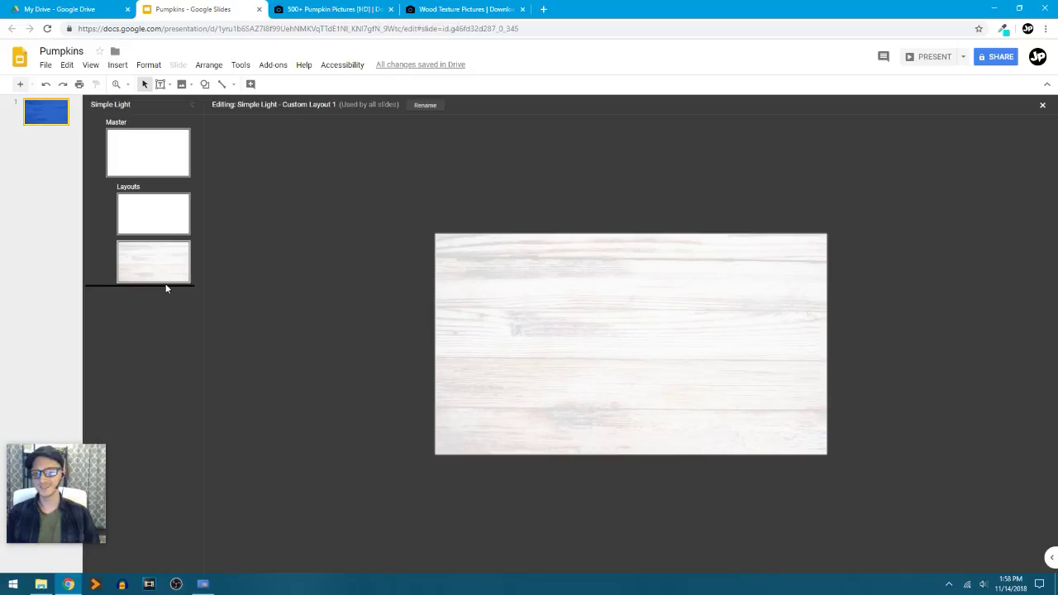
{"action": "left_click", "coordinate": [60, 121]}
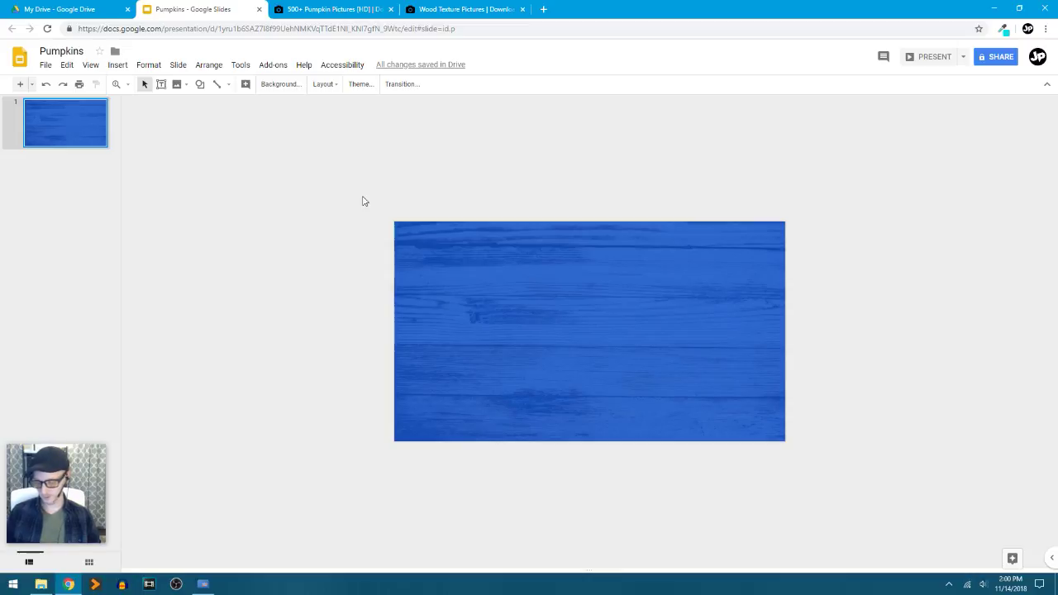
Step: Switch to File Explorer and open the Pumpkin Group-min image from the Pumpkins folder for viewing
{"action": "left_click", "coordinate": [40, 585]}
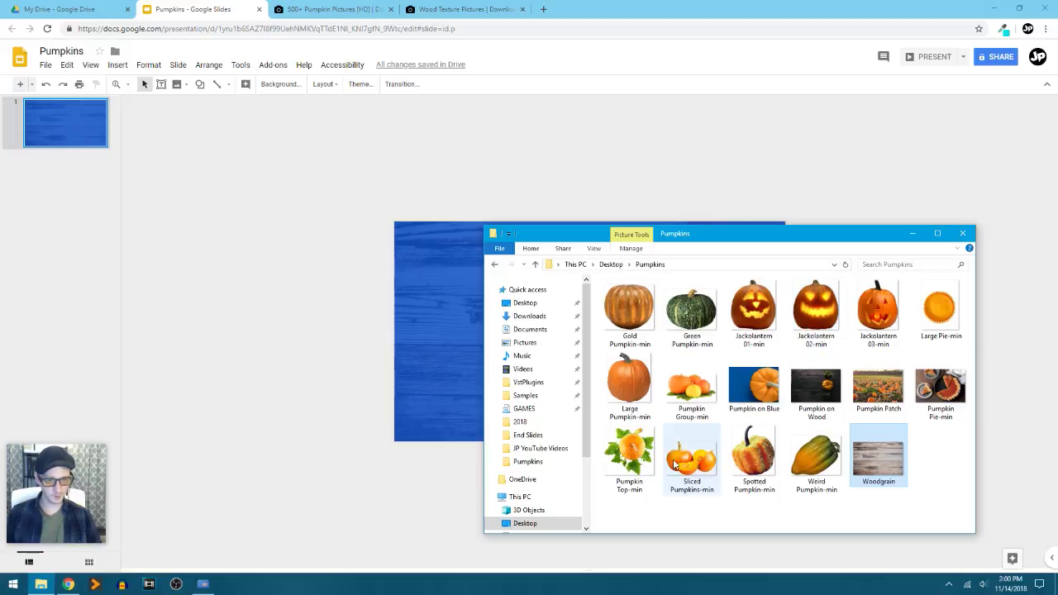
{"action": "left_click", "coordinate": [697, 403]}
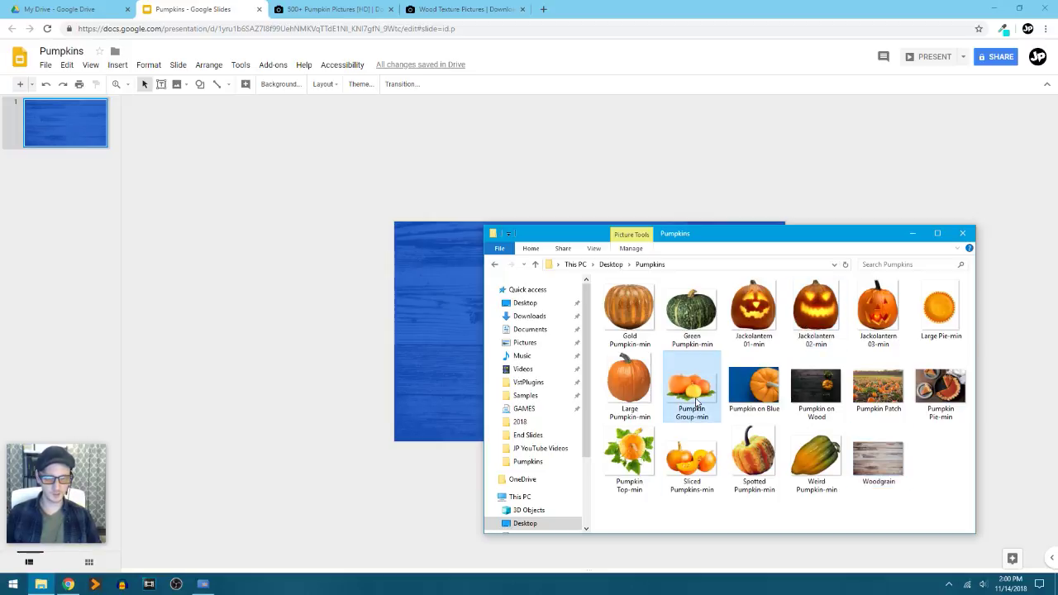
{"action": "double_click", "coordinate": [697, 403]}
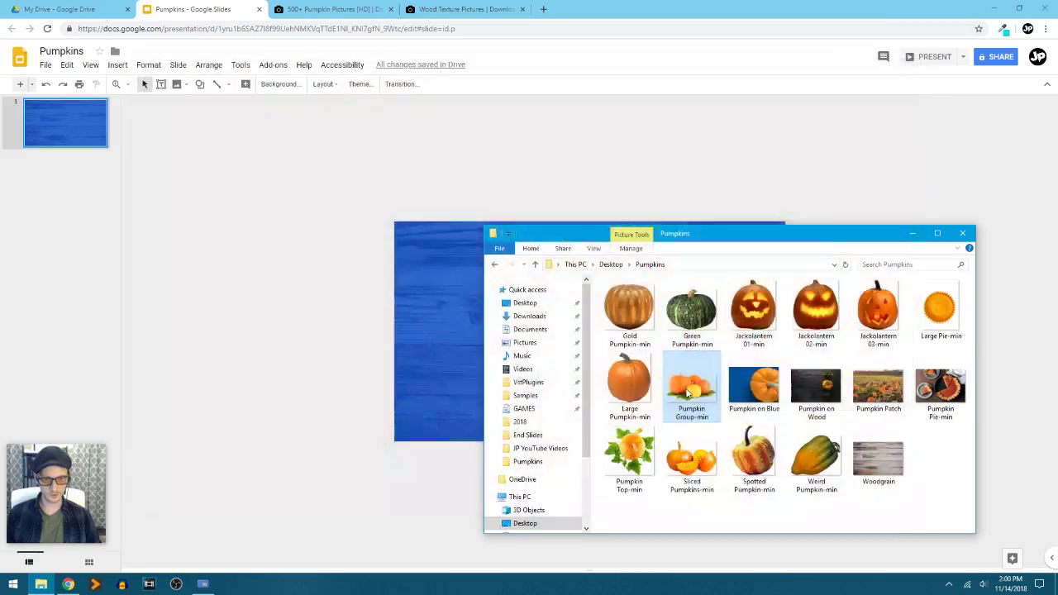
Step: Add the Pumpkin Group-min image to slide 1, shrink it slightly and center it on the woodgrain background
{"action": "key", "text": "Escape"}
{"action": "left_click_drag", "start_coordinate": [691, 395], "coordinate": [363, 340]}
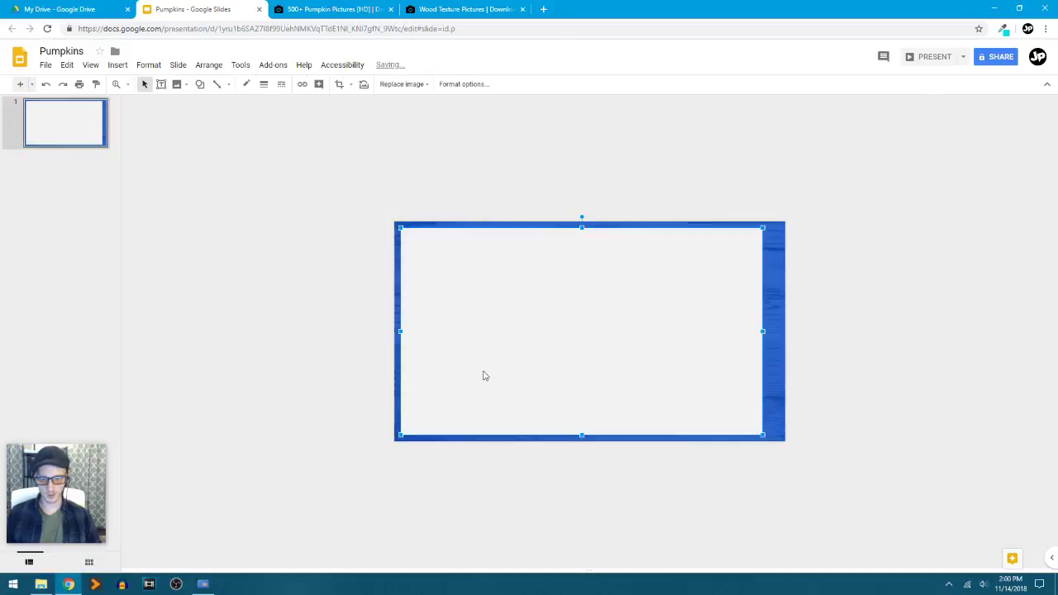
{"action": "left_click_drag", "start_coordinate": [480, 364], "coordinate": [623, 365]}
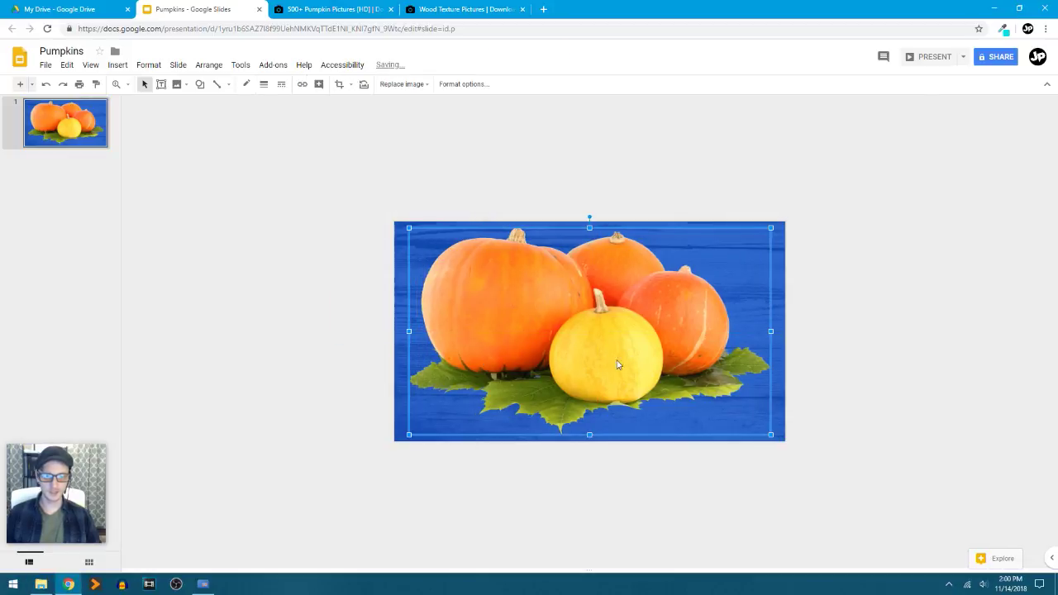
{"action": "left_click_drag", "start_coordinate": [774, 442], "coordinate": [733, 412]}
{"action": "left_click", "coordinate": [893, 400]}
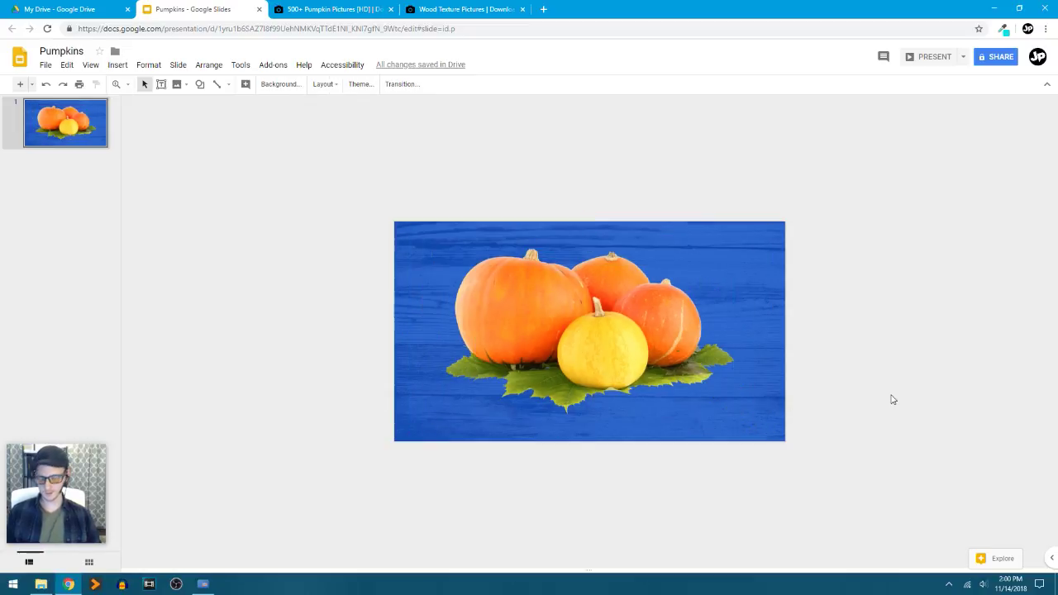
{"action": "key", "text": "ctrl+alt+plus"}
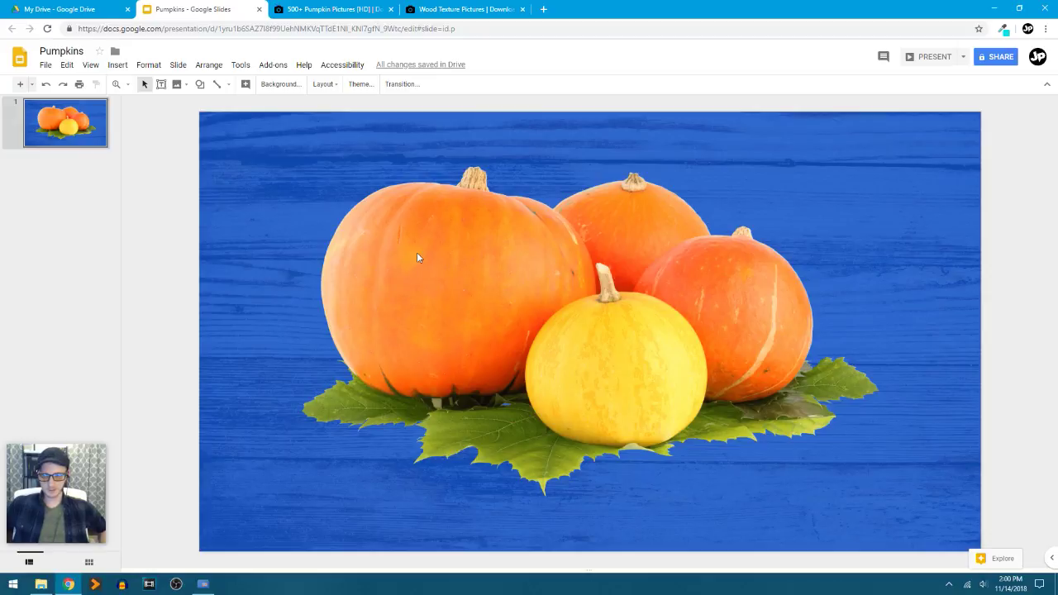
{"action": "key", "text": "ctrl+alt+minus"}
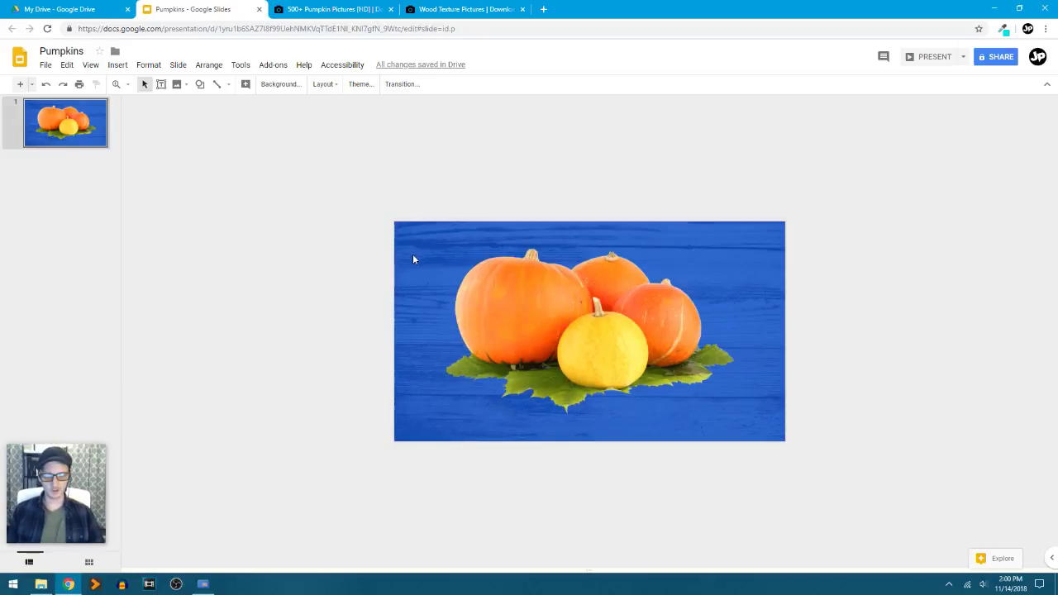
Step: Insert word art reading PUMPKINS on slide 1
{"action": "left_click", "coordinate": [120, 68]}
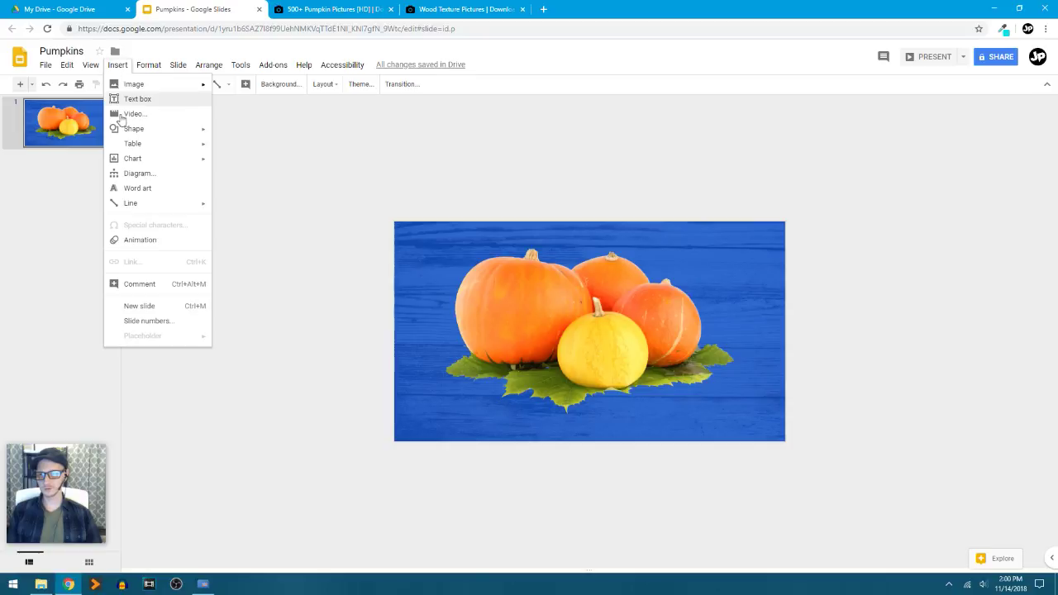
{"action": "left_click", "coordinate": [142, 189]}
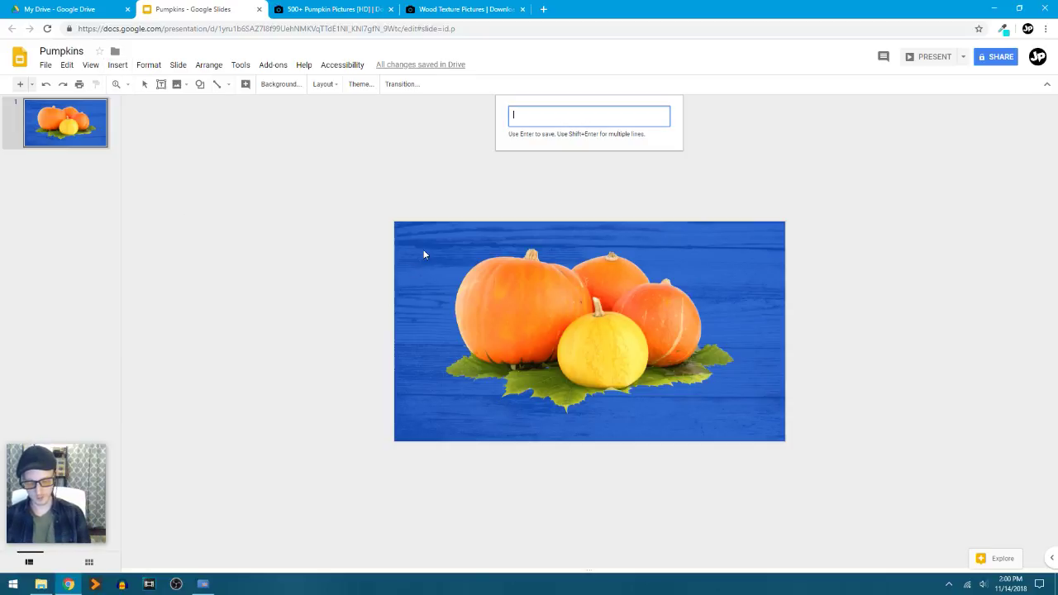
{"action": "type", "text": "PUM"}
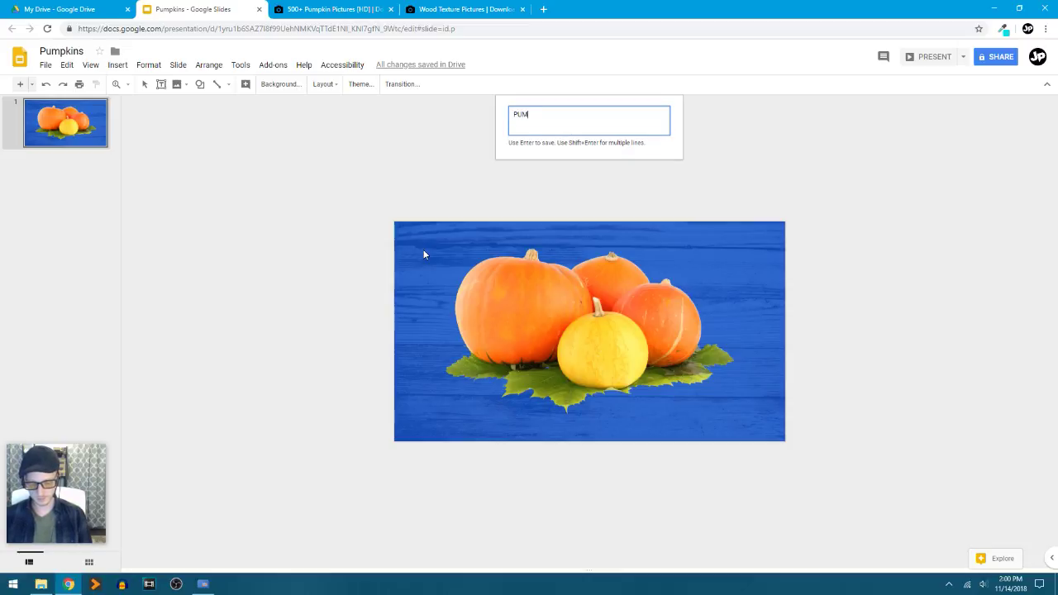
{"action": "type", "text": "PKINS"}
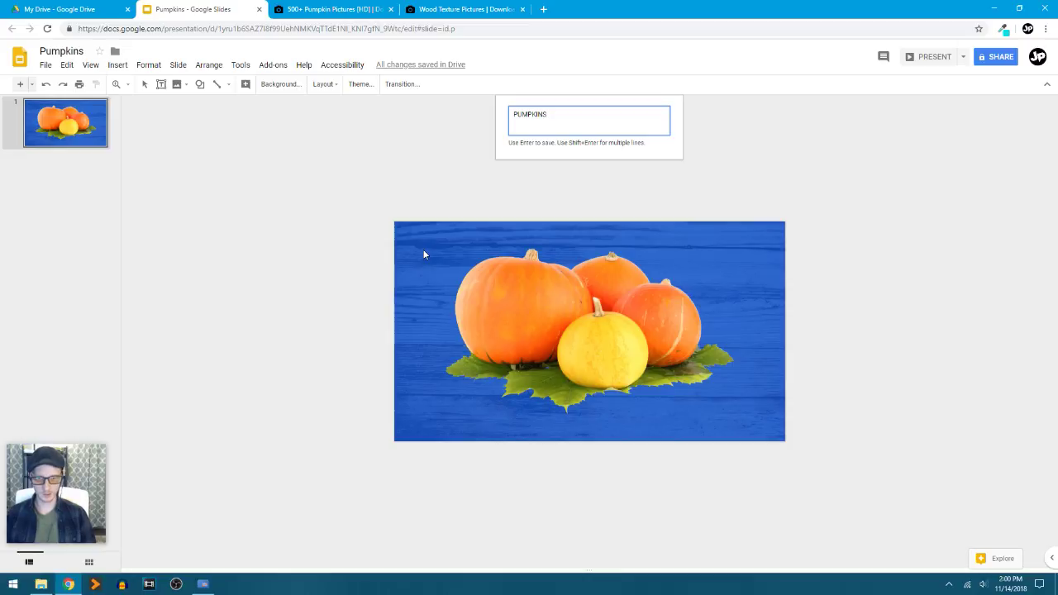
{"action": "key", "text": "Return"}
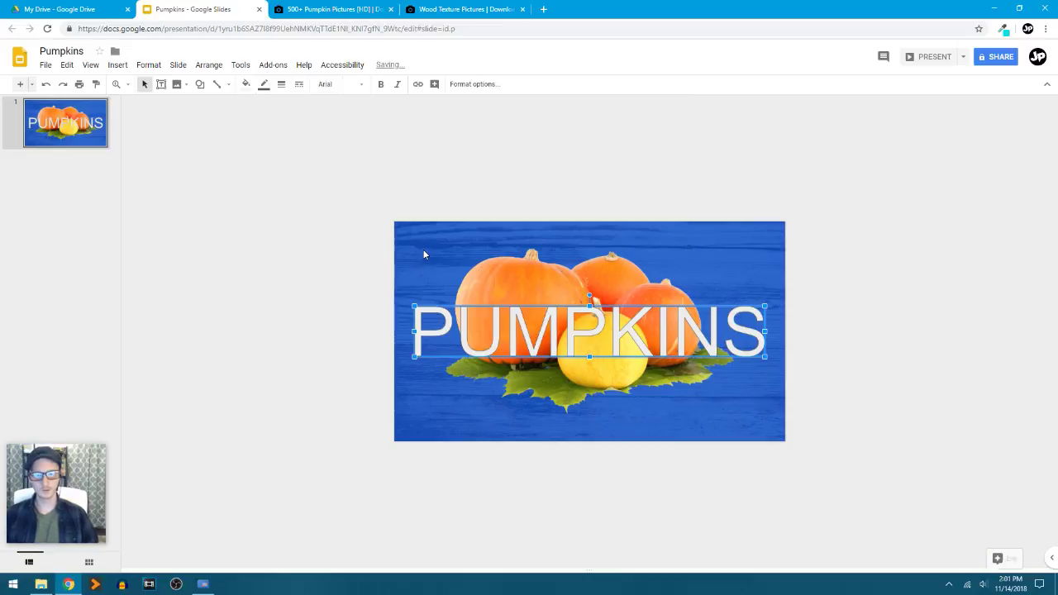
Step: Change the PUMPKINS word art's font to Montserrat Black and scale it down to fit within the slide
{"action": "left_click", "coordinate": [359, 86]}
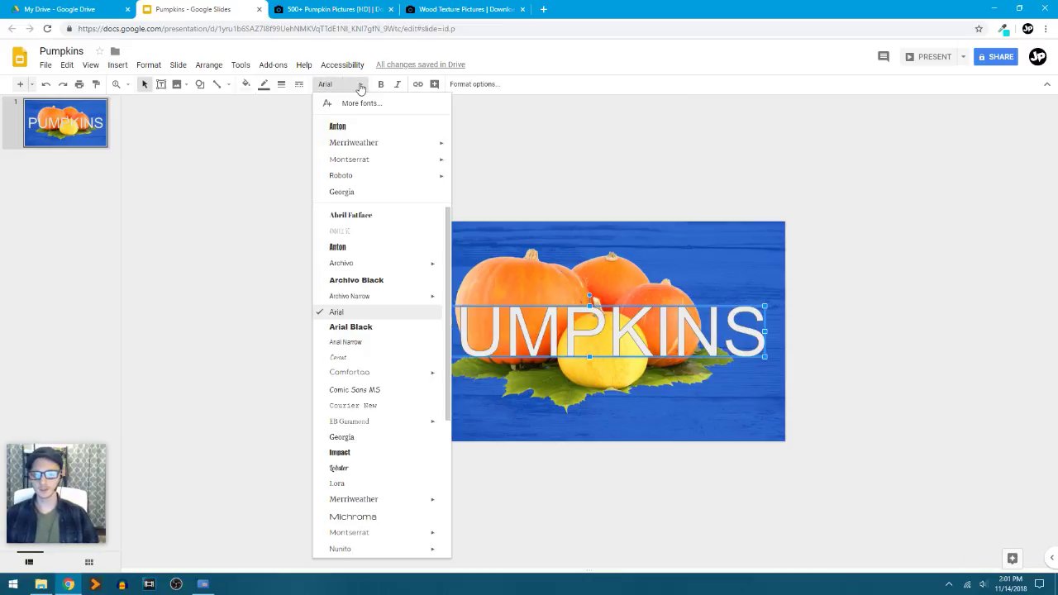
{"action": "scroll", "coordinate": [362, 370], "scroll_direction": "down", "scroll_amount": 5}
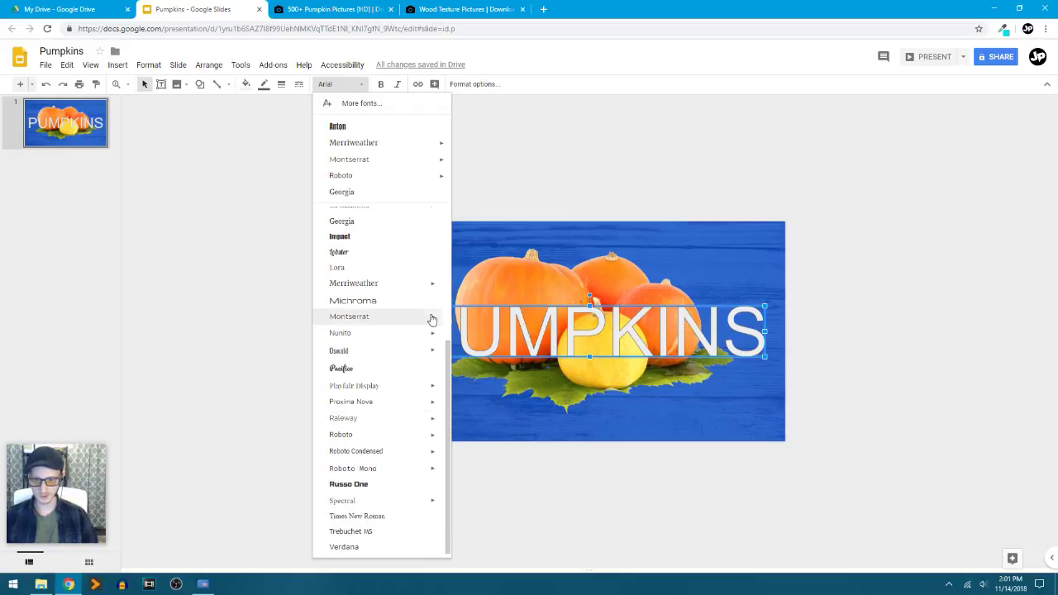
{"action": "mouse_move", "coordinate": [432, 319]}
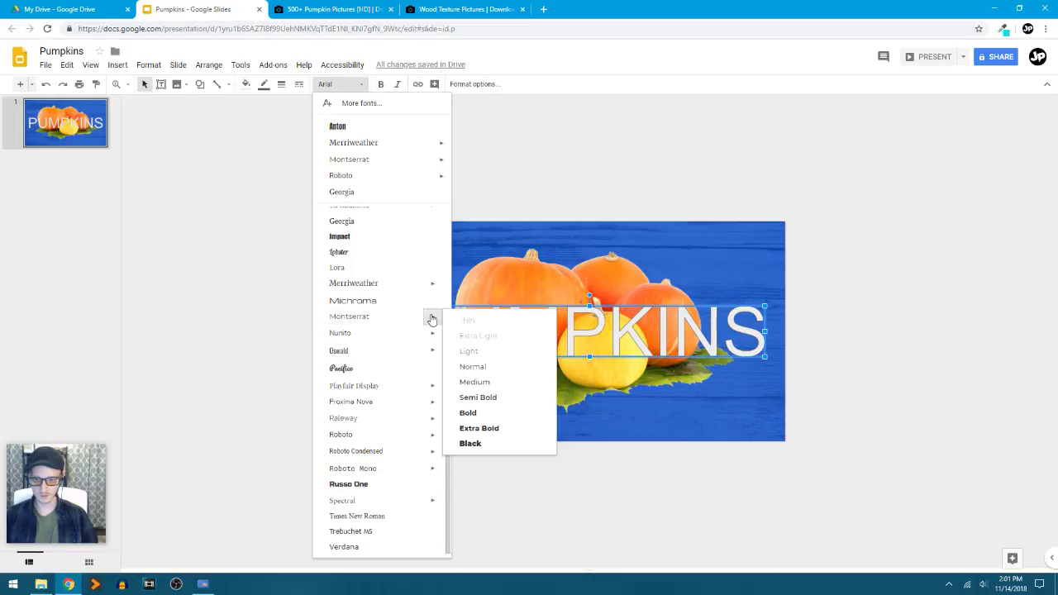
{"action": "left_click", "coordinate": [494, 445]}
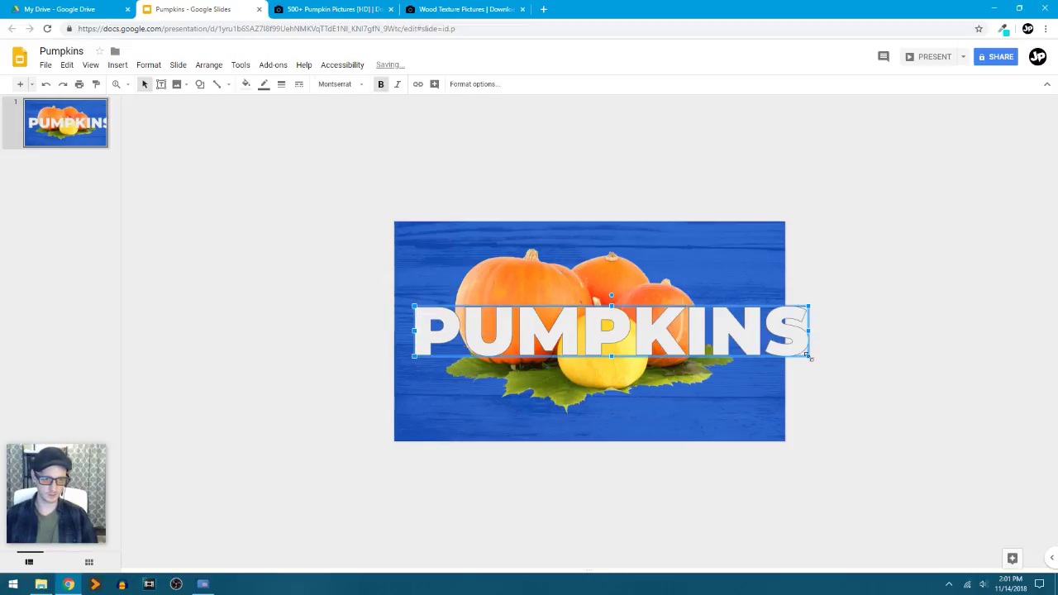
{"action": "left_click_drag", "start_coordinate": [697, 335], "coordinate": [647, 341]}
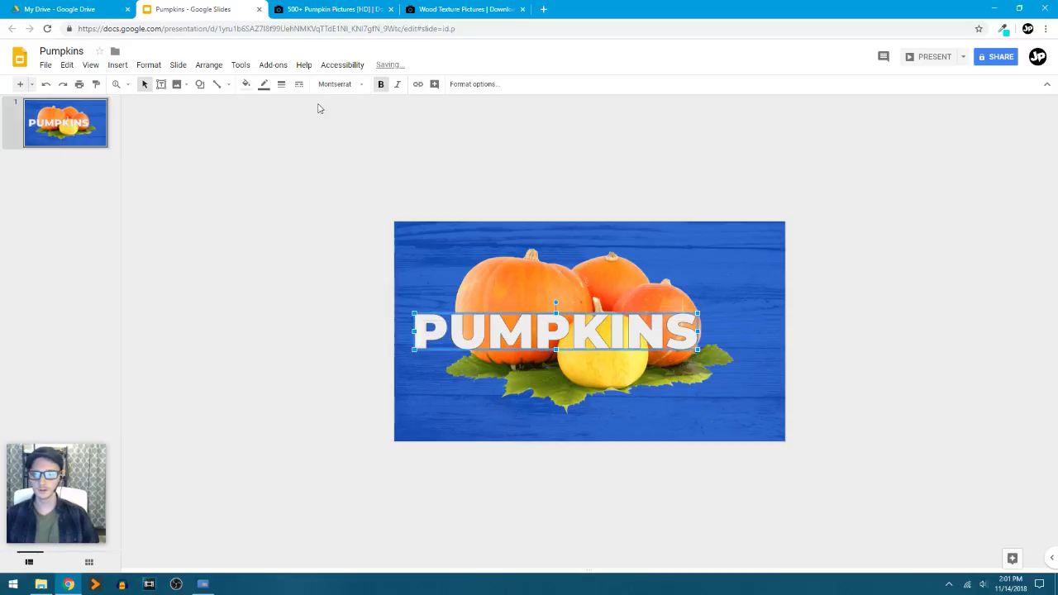
Step: Make the PUMPKINS word art's outline transparent and its fill white
{"action": "left_click", "coordinate": [264, 84]}
{"action": "left_click", "coordinate": [268, 105]}
{"action": "left_click", "coordinate": [245, 84]}
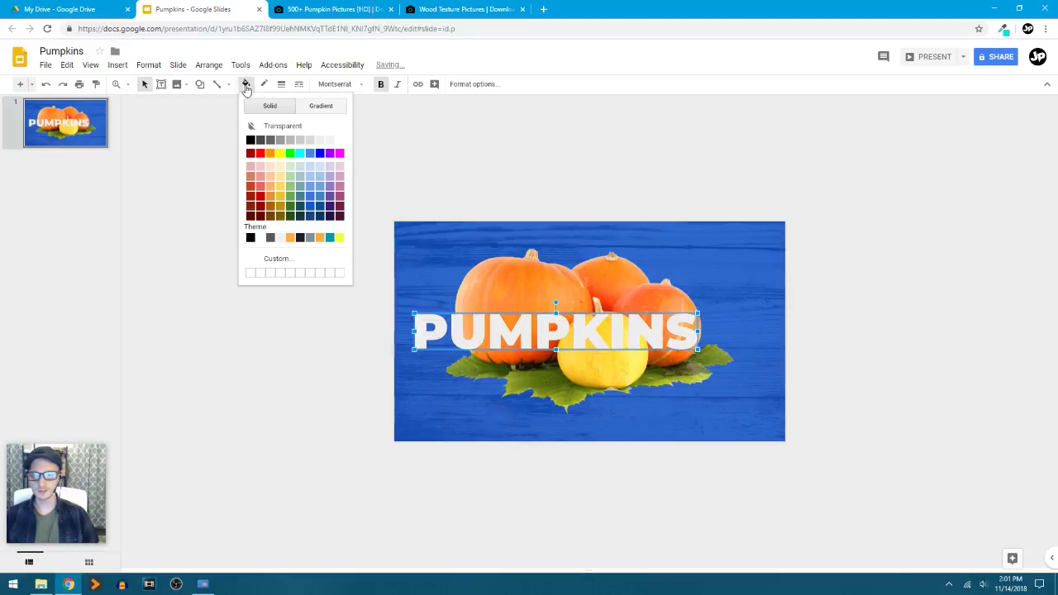
{"action": "left_click", "coordinate": [339, 141]}
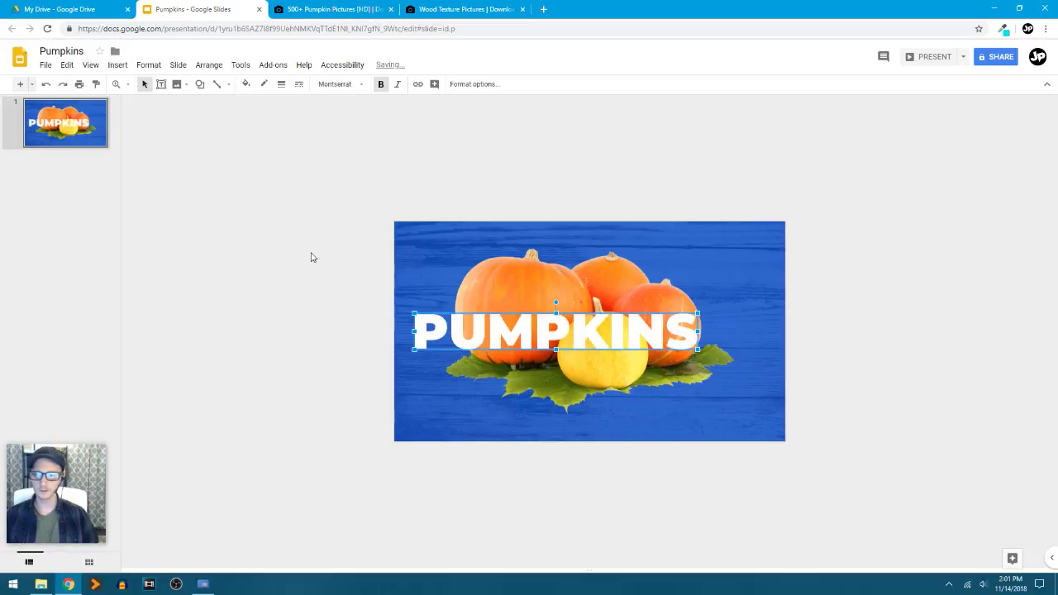
{"action": "left_click", "coordinate": [311, 257]}
Step: Try two larger sizes for the PUMPKINS word art, undoing each resize
{"action": "left_click", "coordinate": [580, 343]}
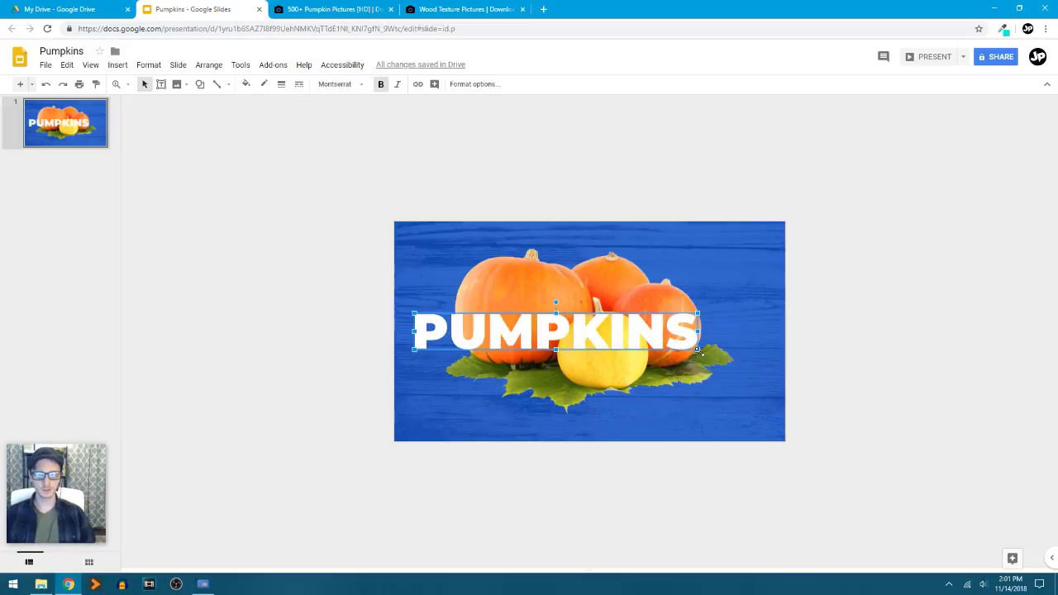
{"action": "left_click_drag", "start_coordinate": [698, 348], "coordinate": [827, 422]}
{"action": "key", "text": "ctrl+z"}
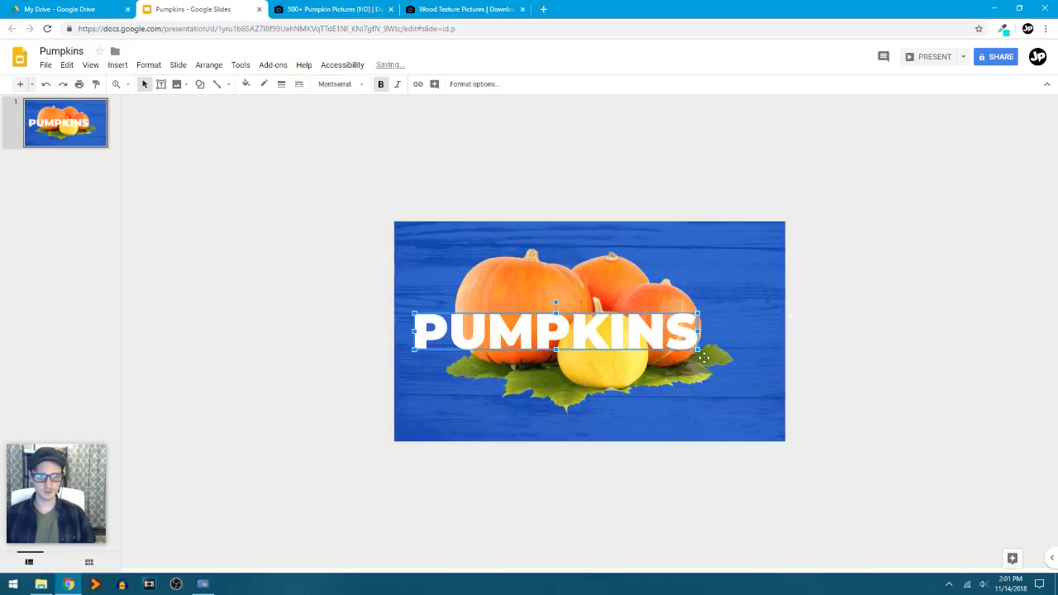
{"action": "left_click_drag", "start_coordinate": [699, 351], "coordinate": [822, 402]}
{"action": "key", "text": "ctrl+z"}
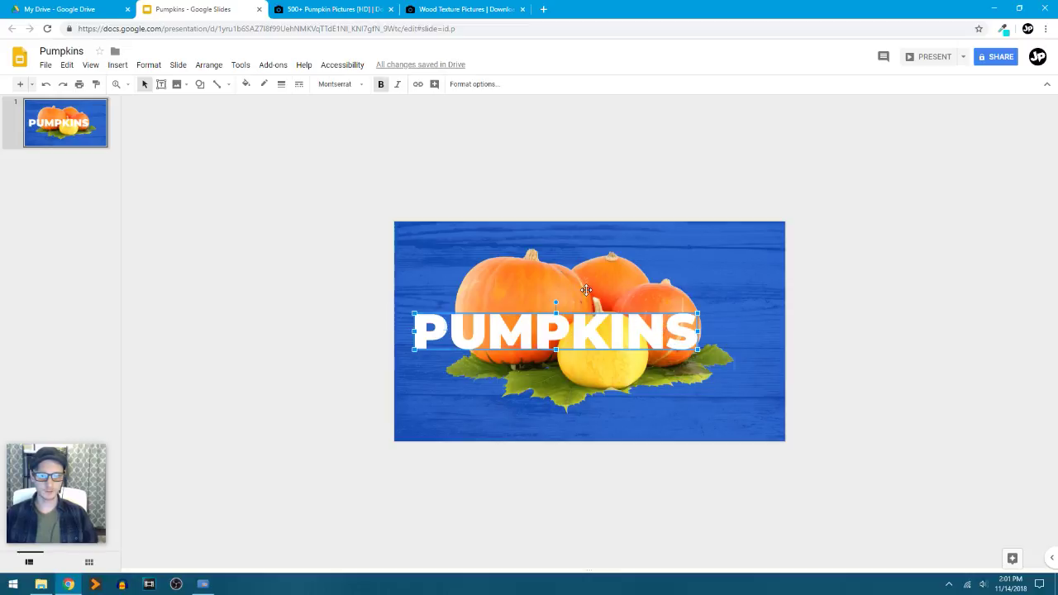
Step: Try the pumpkin group image in several positions around the word art, ending with it overhanging the slide's right edge
{"action": "left_click", "coordinate": [592, 280]}
{"action": "left_click_drag", "start_coordinate": [591, 283], "coordinate": [767, 281]}
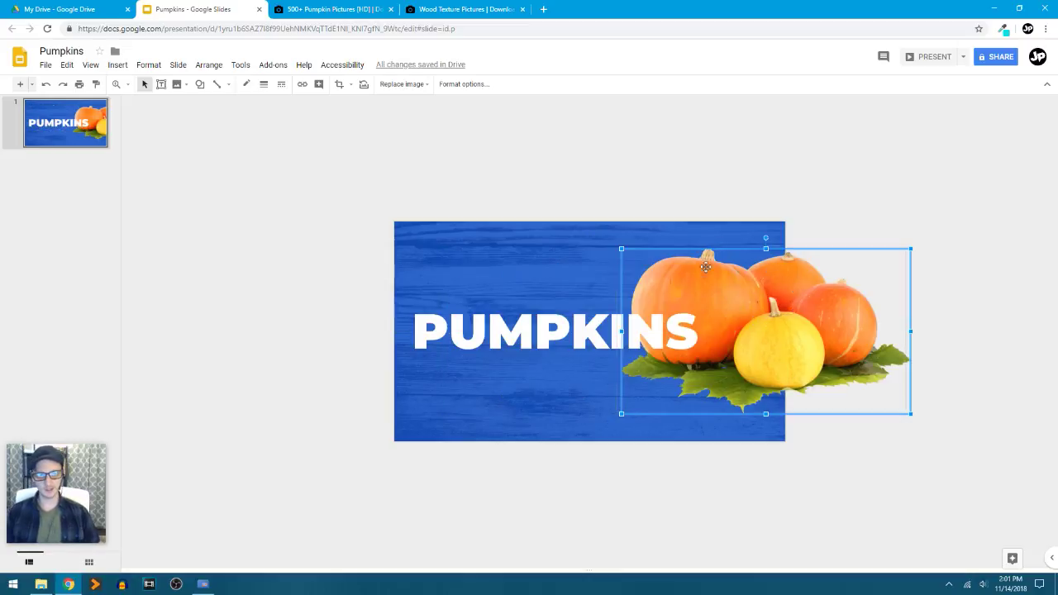
{"action": "left_click_drag", "start_coordinate": [753, 320], "coordinate": [676, 463]}
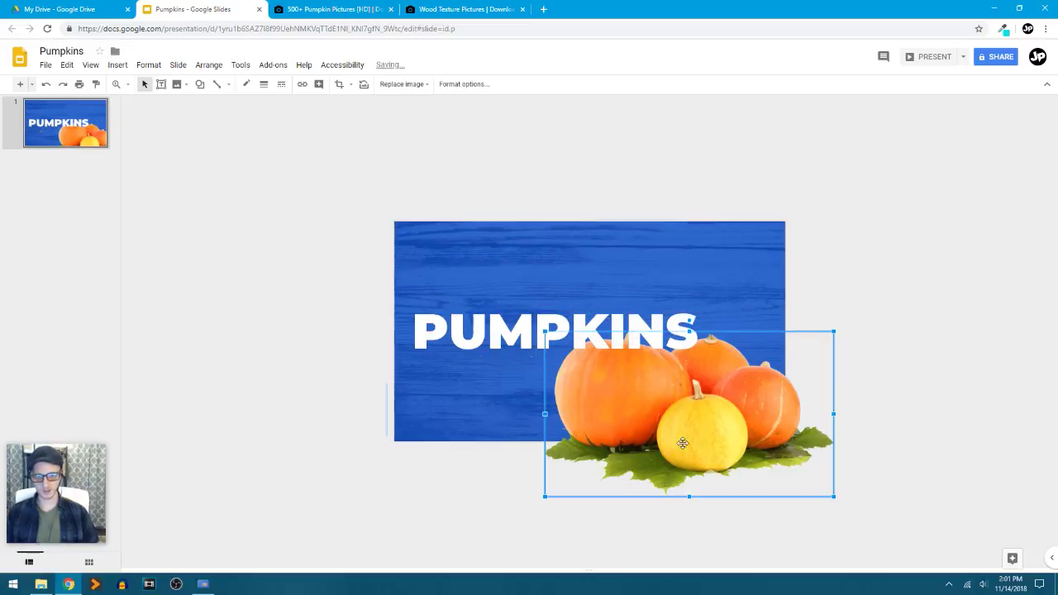
{"action": "left_click_drag", "start_coordinate": [719, 405], "coordinate": [810, 329]}
{"action": "left_click_drag", "start_coordinate": [802, 255], "coordinate": [405, 302]}
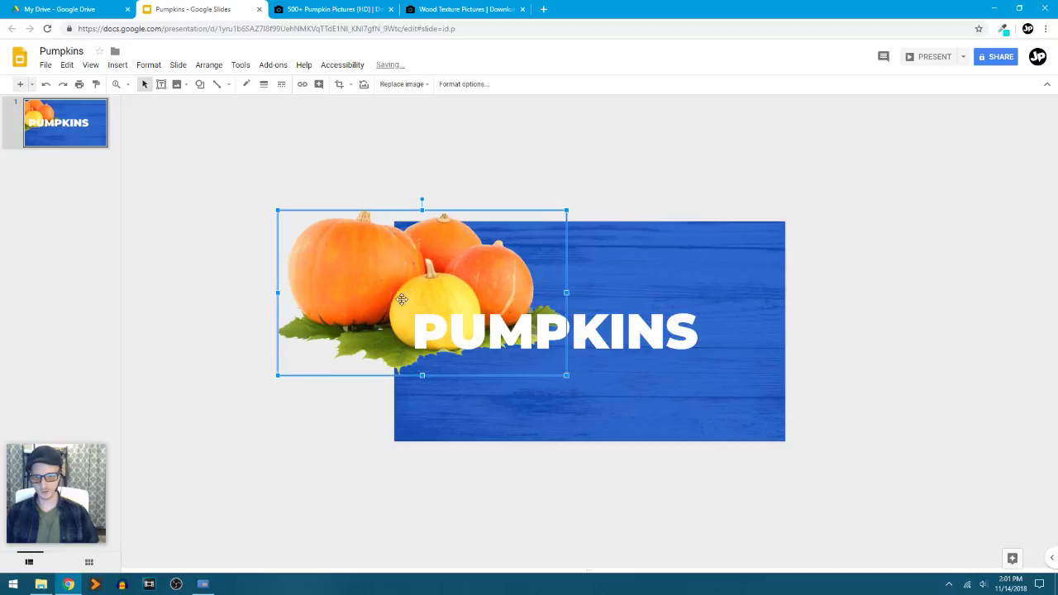
{"action": "left_click_drag", "start_coordinate": [347, 284], "coordinate": [722, 350]}
{"action": "left_click_drag", "start_coordinate": [754, 457], "coordinate": [792, 354]}
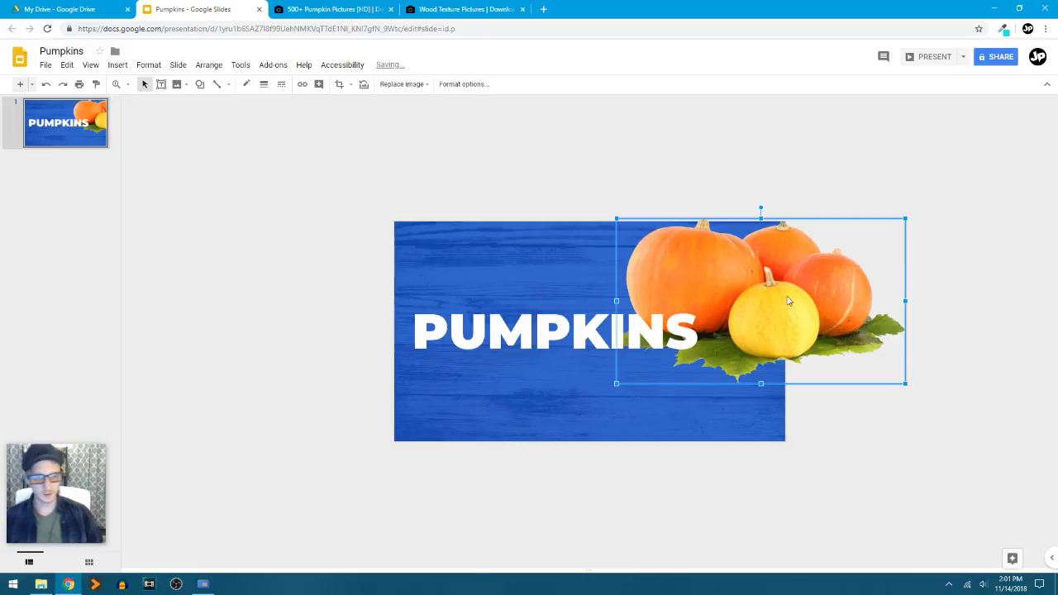
{"action": "left_click_drag", "start_coordinate": [829, 311], "coordinate": [831, 372]}
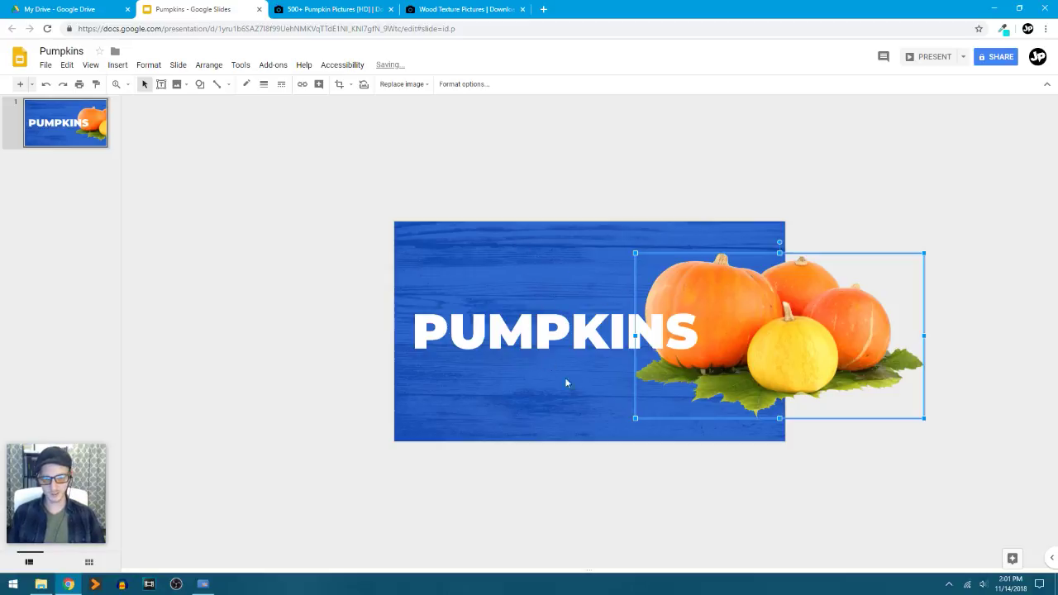
{"action": "left_click_drag", "start_coordinate": [810, 372], "coordinate": [793, 373]}
{"action": "left_click", "coordinate": [543, 333]}
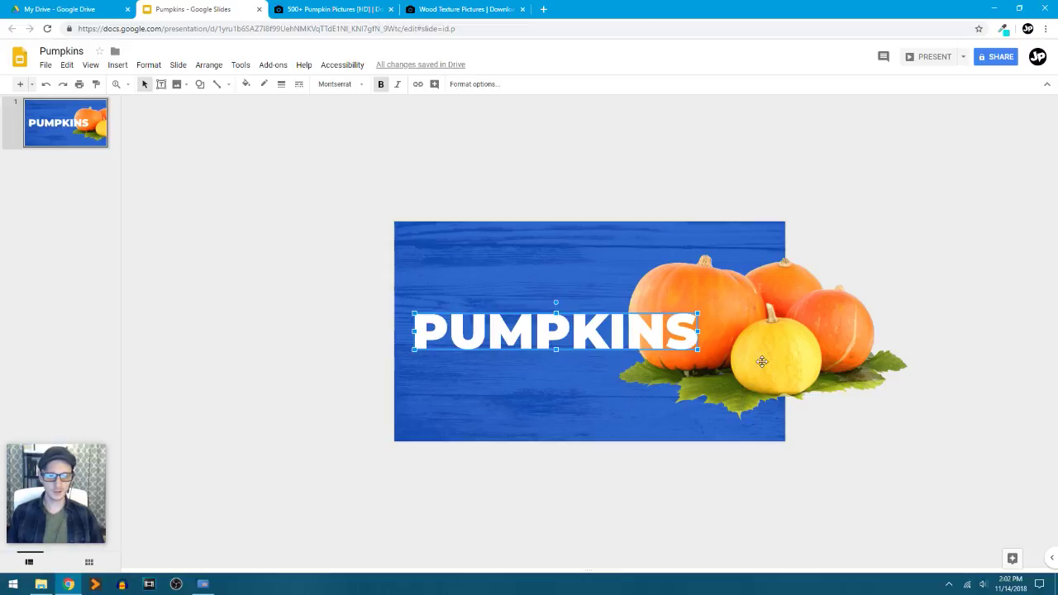
{"action": "left_click", "coordinate": [818, 342]}
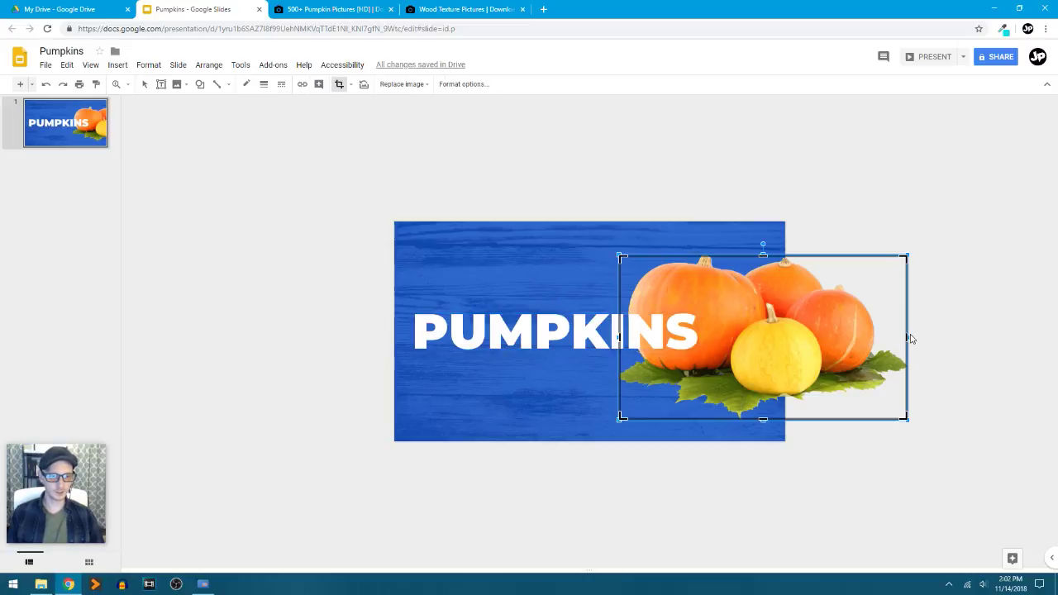
Step: Move the PUMPKINS word art above the slide, and center and enlarge the pumpkin group over the slide's bottom edge
{"action": "left_click", "coordinate": [557, 339]}
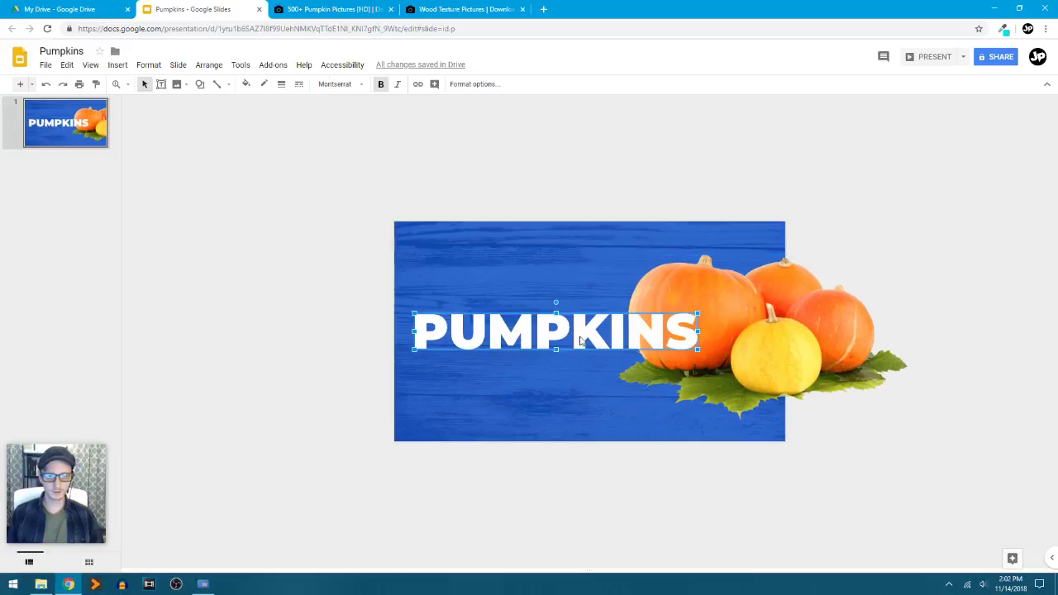
{"action": "left_click_drag", "start_coordinate": [557, 339], "coordinate": [558, 176]}
{"action": "left_click_drag", "start_coordinate": [801, 354], "coordinate": [629, 424]}
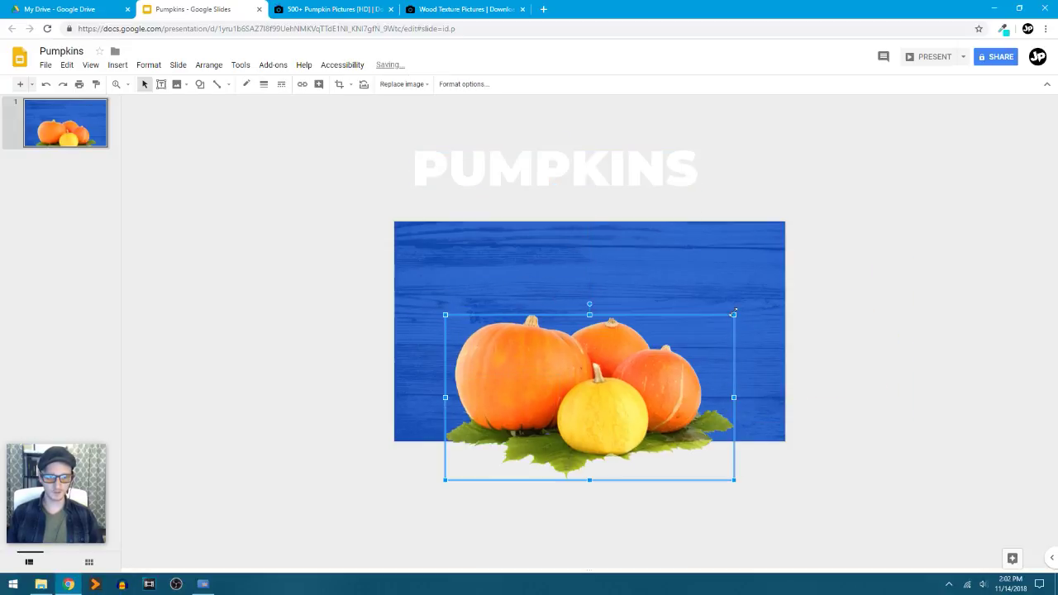
{"action": "left_click_drag", "start_coordinate": [734, 314], "coordinate": [802, 275]}
{"action": "left_click_drag", "start_coordinate": [664, 379], "coordinate": [665, 391]}
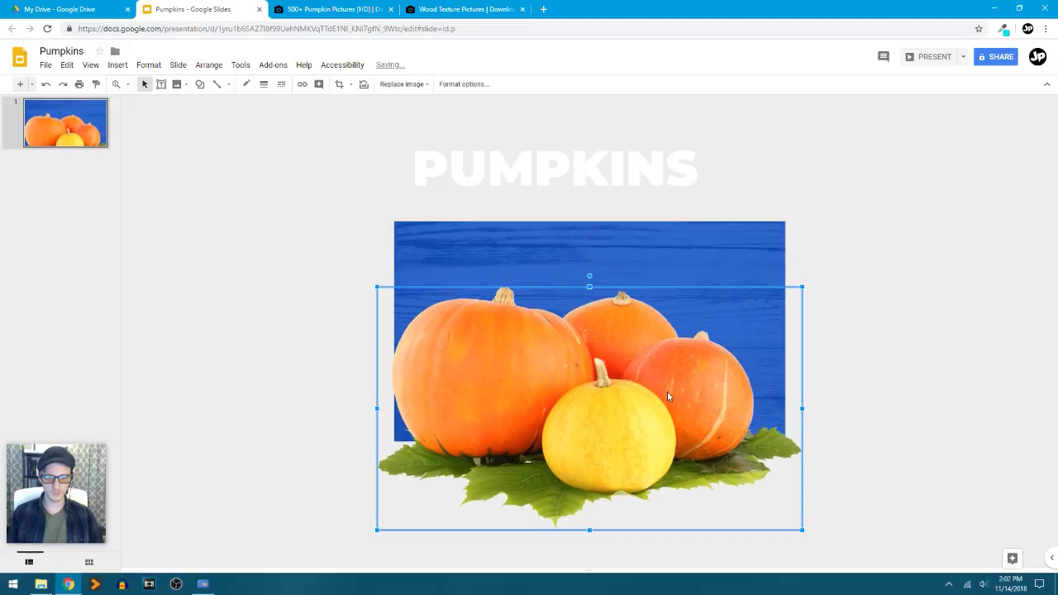
Step: Crop the pumpkin group image's lower part so that it ends at the slide's bottom edge
{"action": "double_click", "coordinate": [667, 391]}
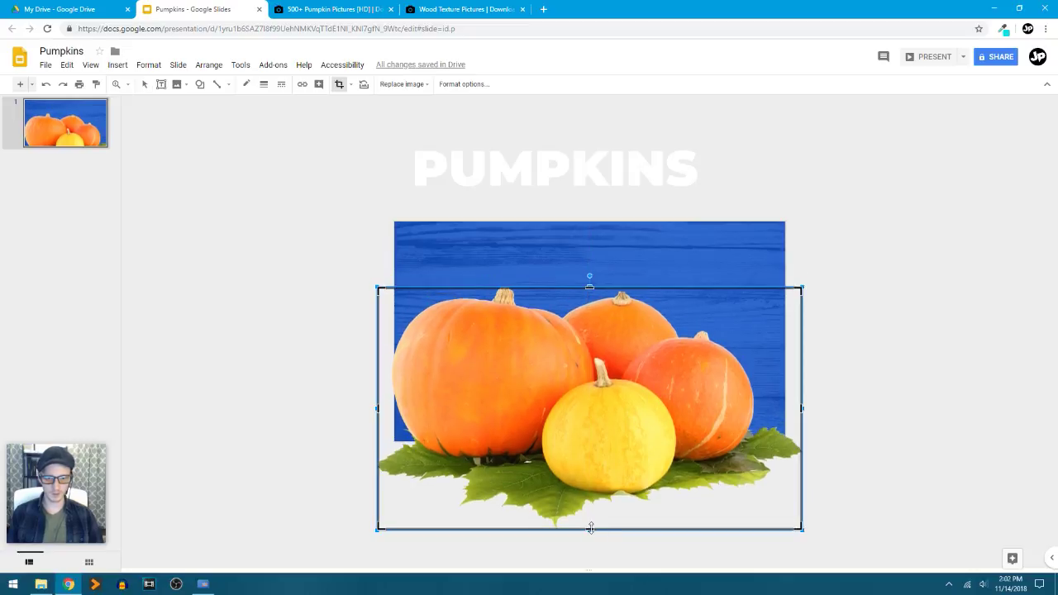
{"action": "left_click_drag", "start_coordinate": [590, 527], "coordinate": [585, 442]}
{"action": "key", "text": "Escape"}
{"action": "left_click", "coordinate": [868, 377]}
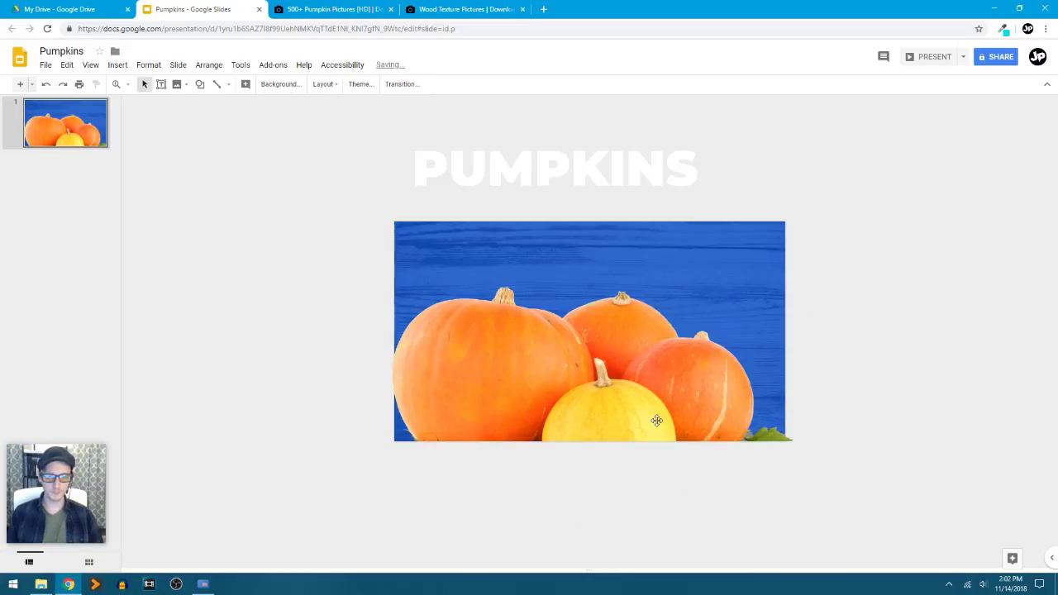
{"action": "double_click", "coordinate": [656, 420]}
{"action": "key", "text": "Escape"}
{"action": "left_click", "coordinate": [889, 403]}
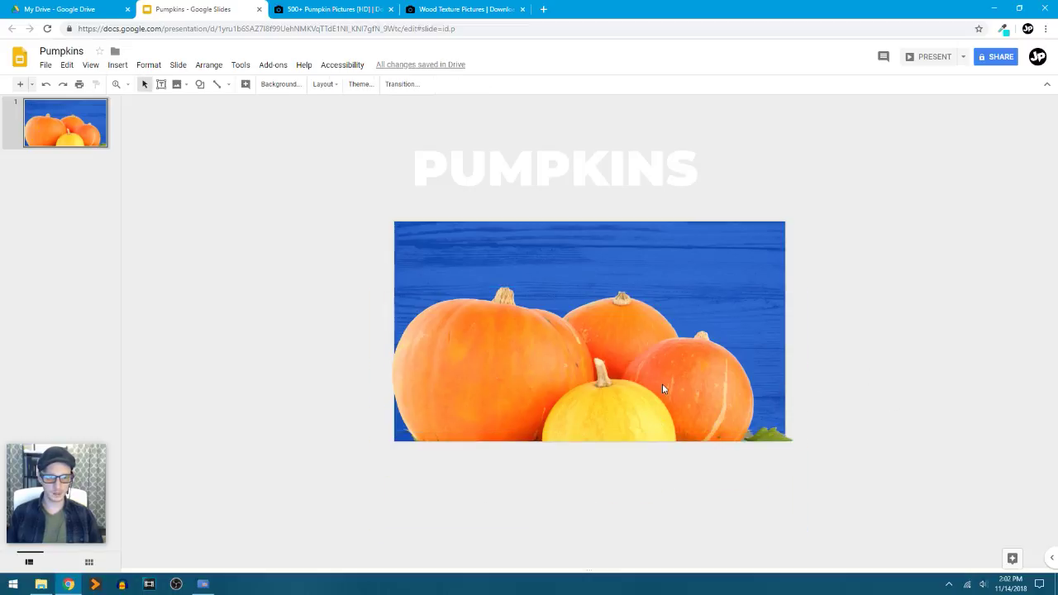
Step: Shrink the cropped pumpkin group slightly and center it along the slide's bottom edge
{"action": "left_click", "coordinate": [663, 382]}
{"action": "left_click_drag", "start_coordinate": [804, 288], "coordinate": [766, 303]}
{"action": "left_click_drag", "start_coordinate": [694, 372], "coordinate": [690, 394]}
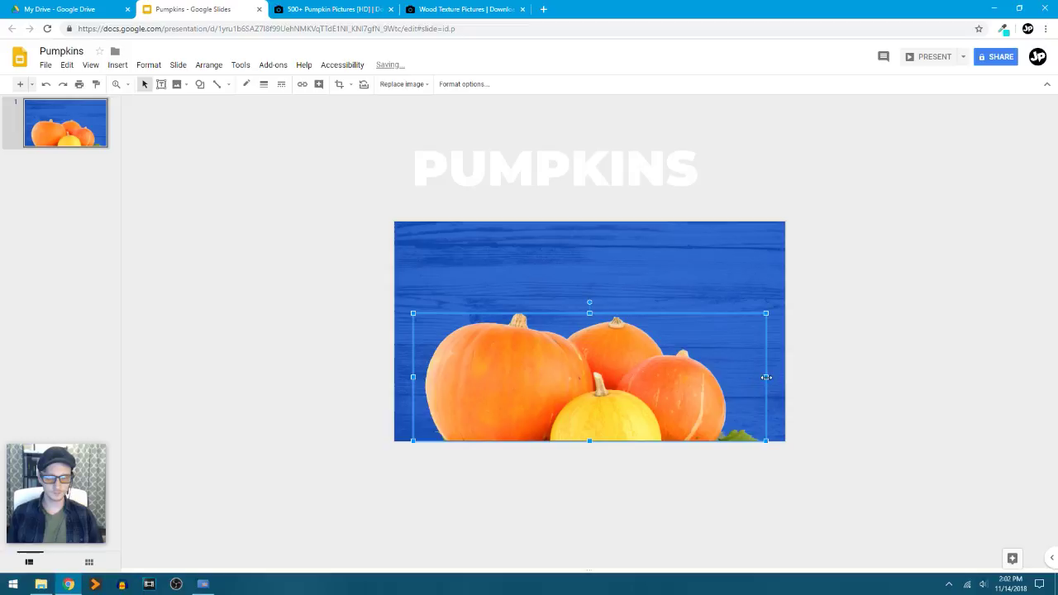
Step: Widen the pumpkin image's crop frame on both sides to reach the slide's left and right edges
{"action": "double_click", "coordinate": [677, 389]}
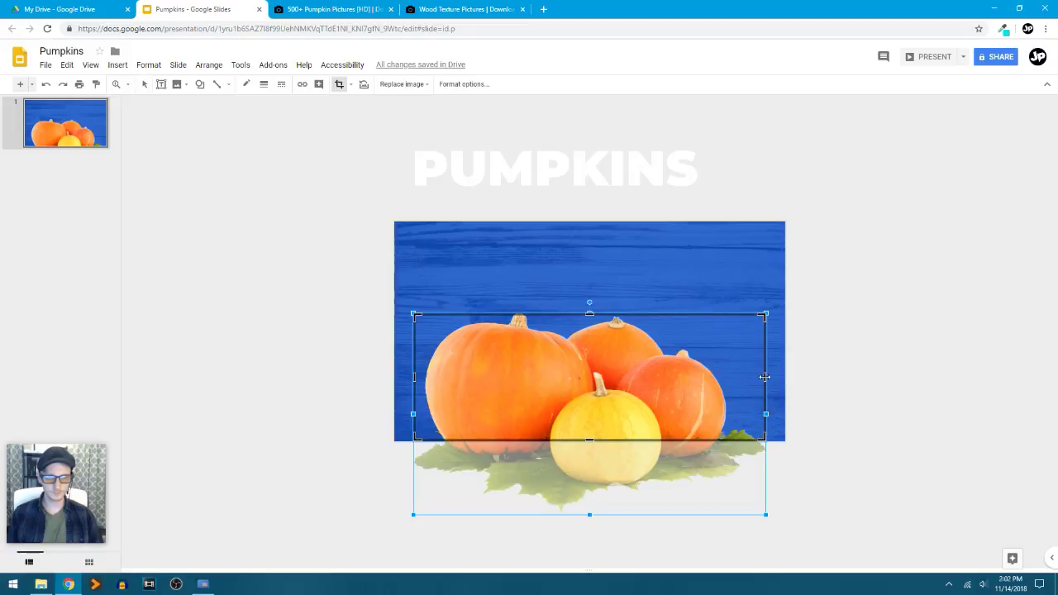
{"action": "left_click_drag", "start_coordinate": [765, 377], "coordinate": [784, 376]}
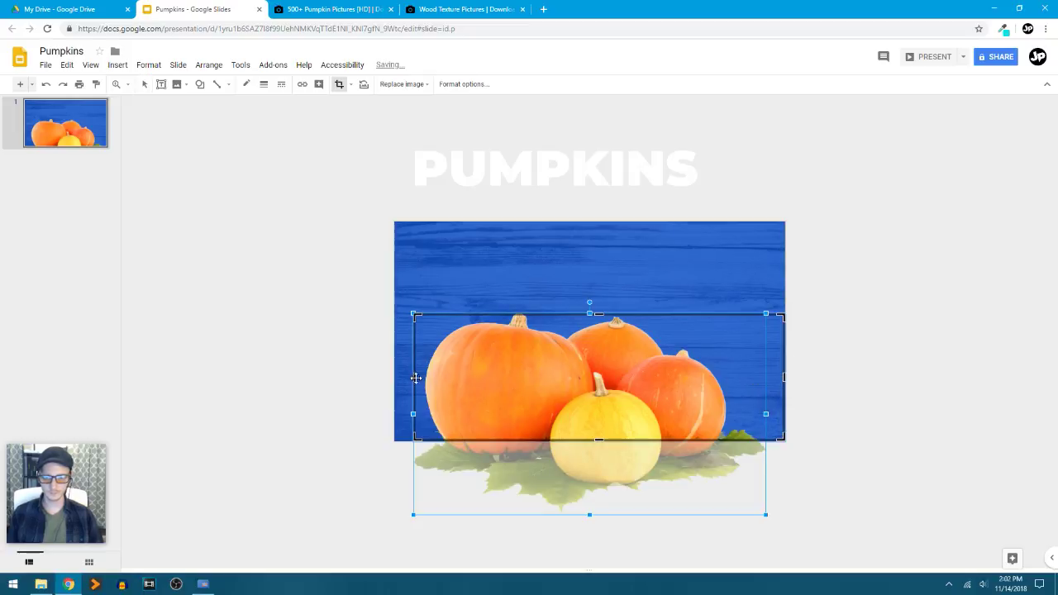
{"action": "left_click_drag", "start_coordinate": [398, 378], "coordinate": [395, 379]}
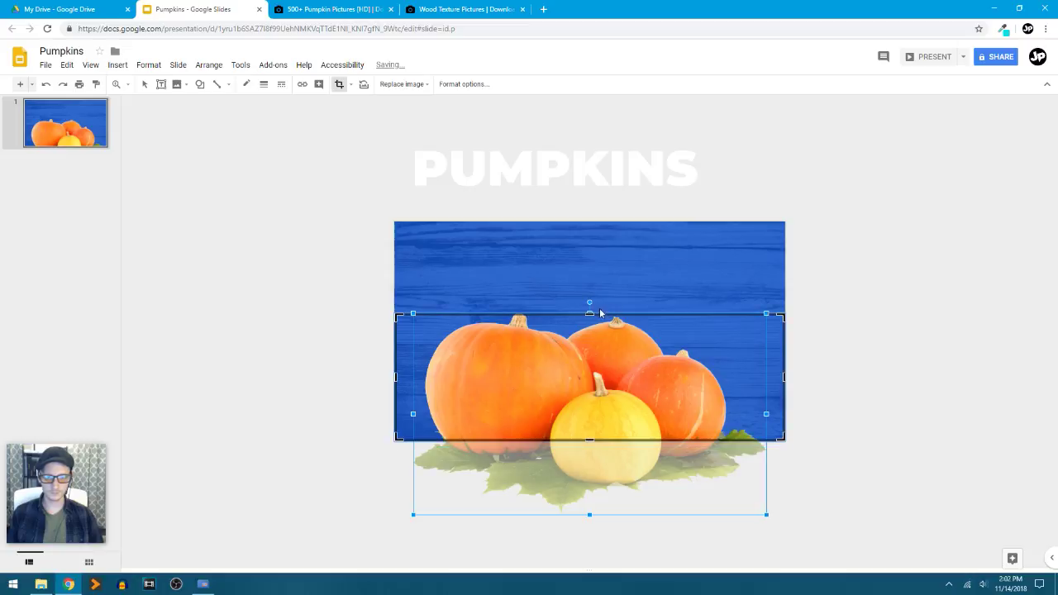
Step: Extend the crop frame upward and raise the pumpkin group within it, exposing more of the leaves along the slide's bottom edge
{"action": "left_click_drag", "start_coordinate": [589, 315], "coordinate": [590, 301]}
{"action": "left_click_drag", "start_coordinate": [653, 402], "coordinate": [652, 377]}
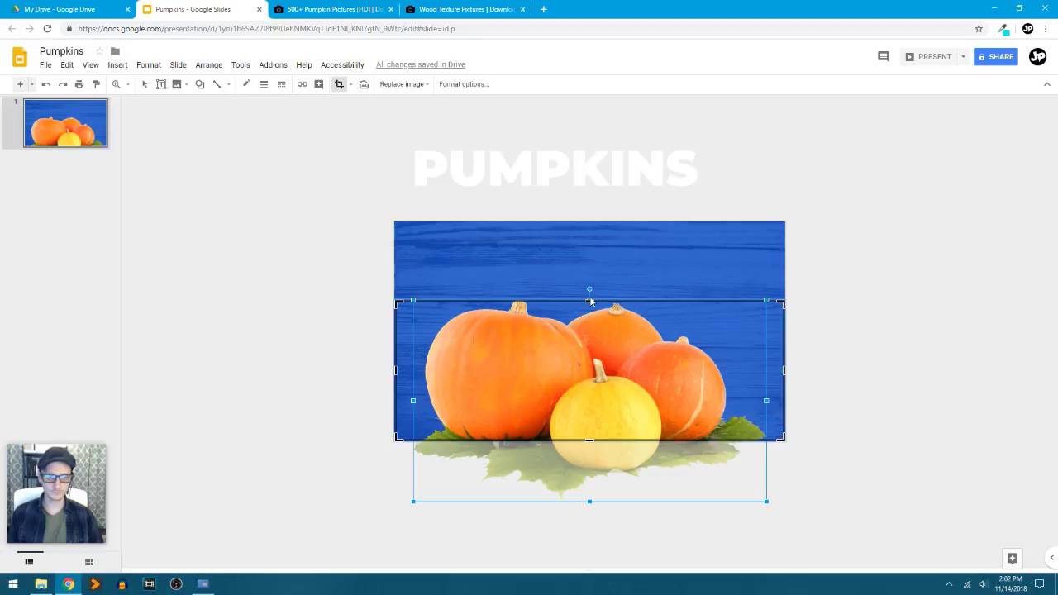
{"action": "left_click_drag", "start_coordinate": [590, 301], "coordinate": [590, 292]}
{"action": "left_click_drag", "start_coordinate": [601, 337], "coordinate": [601, 329]}
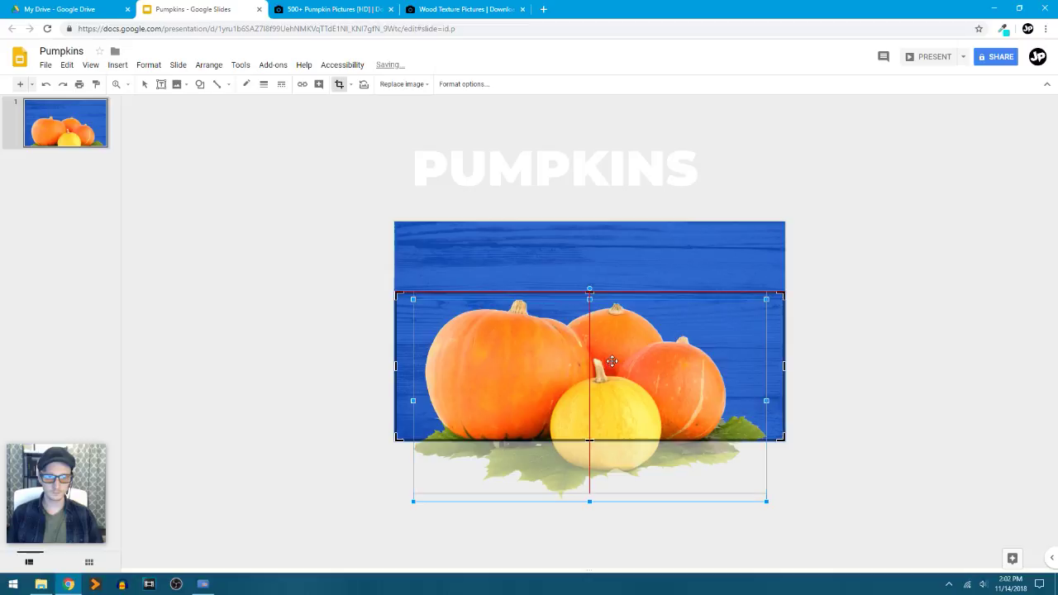
{"action": "left_click", "coordinate": [875, 401]}
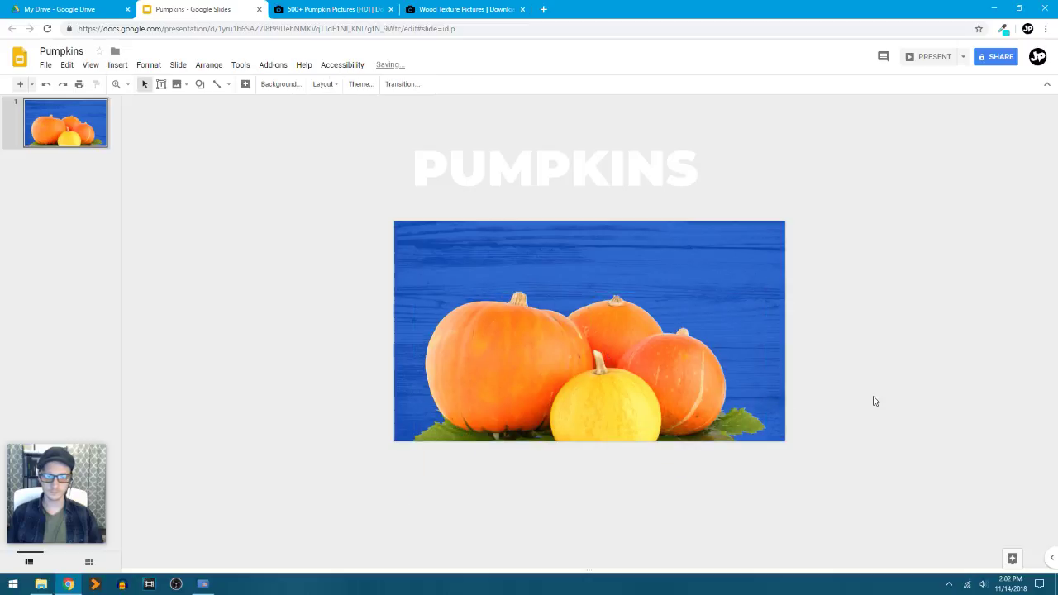
{"action": "left_click", "coordinate": [664, 384]}
{"action": "double_click", "coordinate": [667, 388]}
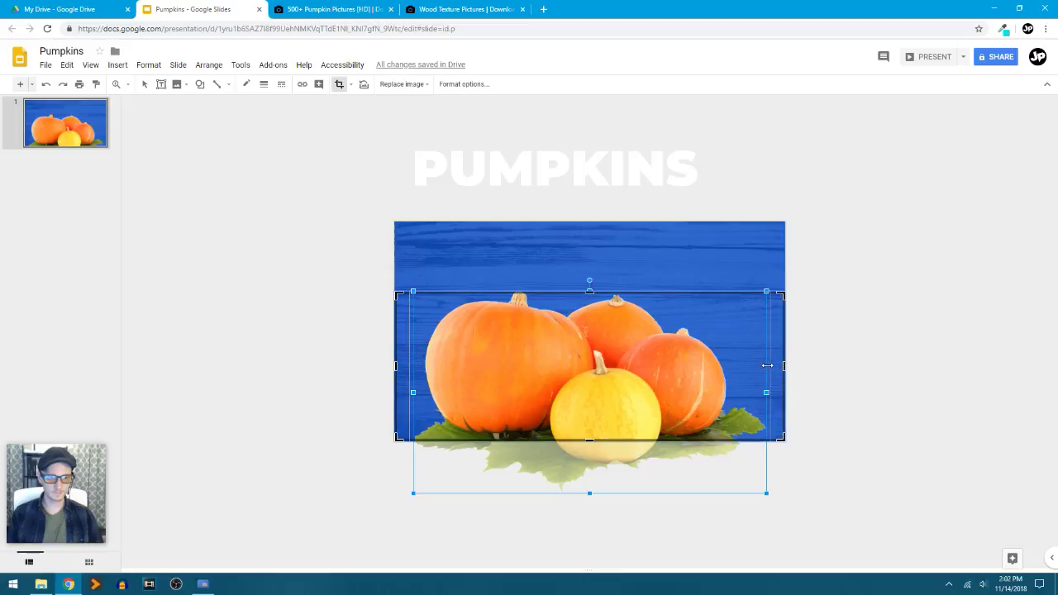
{"action": "left_click", "coordinate": [881, 371]}
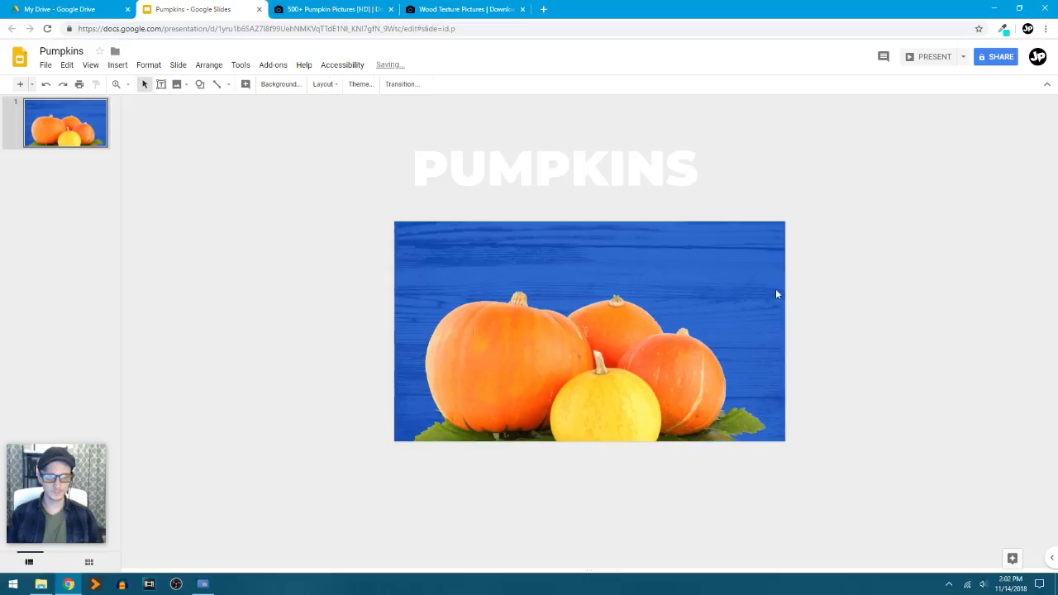
Step: Move the PUMPKINS word art onto the slide, centered above the pumpkin group, and nudge it slightly upward
{"action": "left_click", "coordinate": [593, 177]}
{"action": "left_click_drag", "start_coordinate": [597, 178], "coordinate": [634, 271]}
{"action": "left_click", "coordinate": [605, 345]}
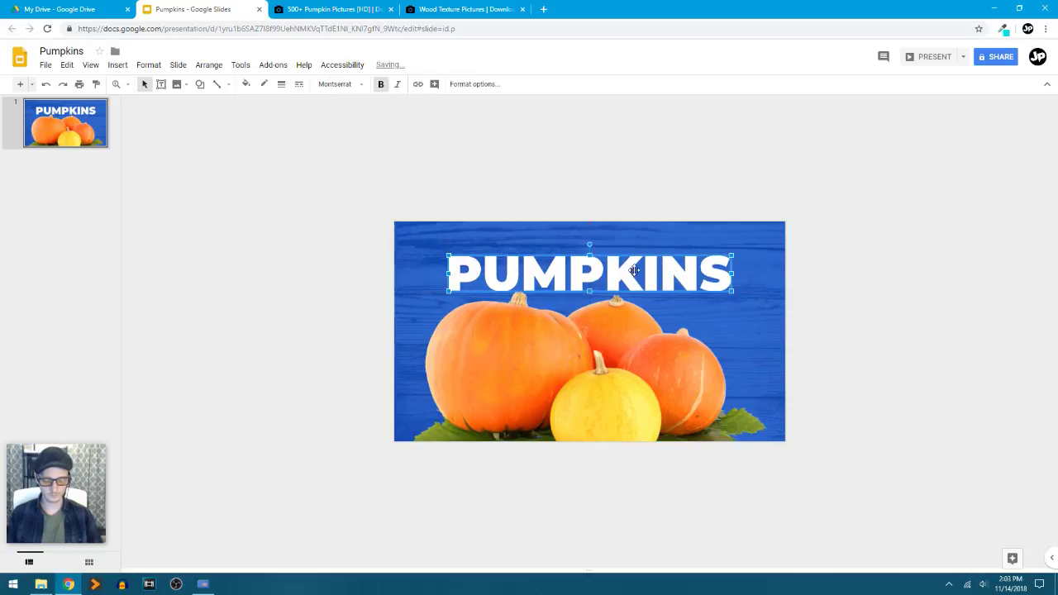
{"action": "key", "text": "Up"}
{"action": "key", "text": "Up"}
{"action": "key", "text": "Up"}
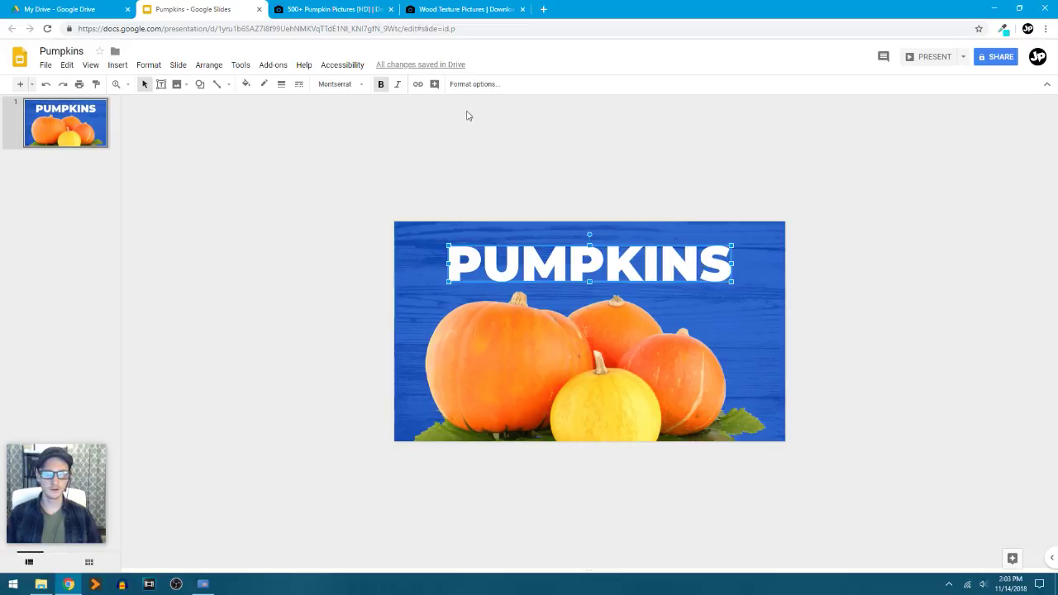
Step: Add a drop shadow to the PUMPKINS word art
{"action": "left_click", "coordinate": [478, 84]}
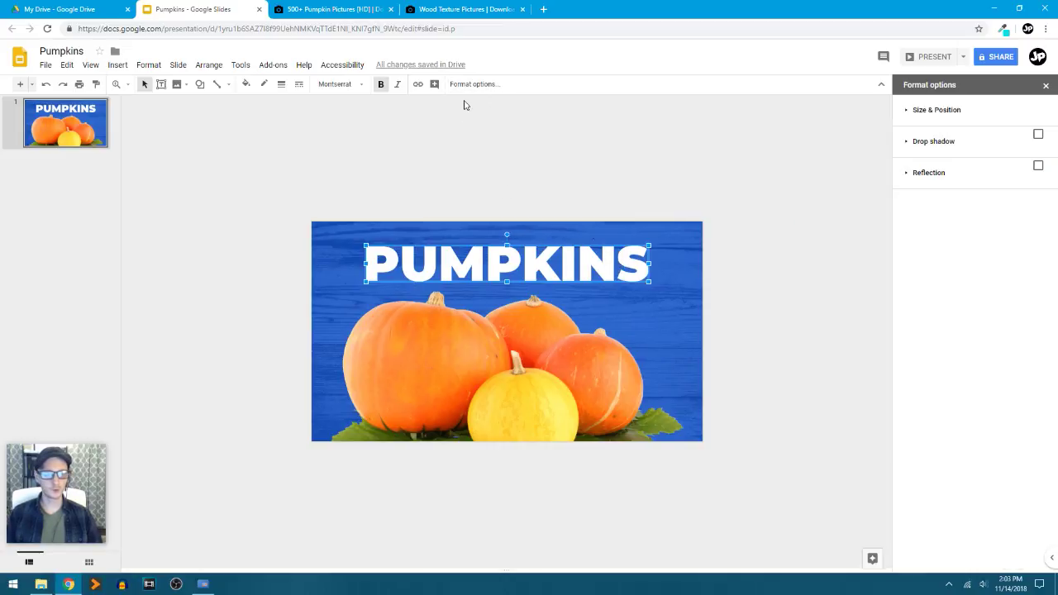
{"action": "left_click", "coordinate": [1039, 134]}
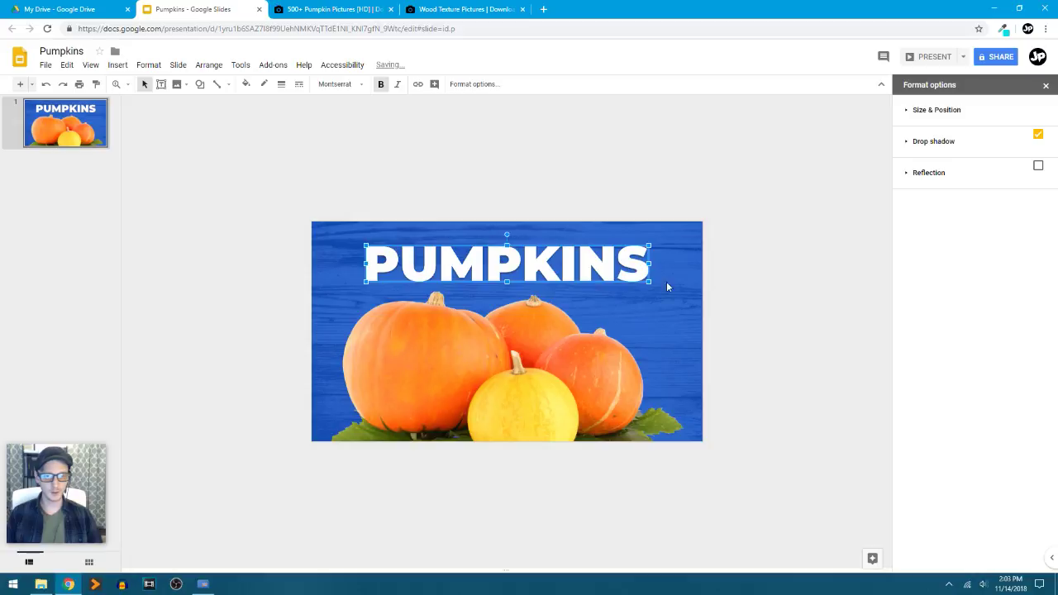
{"action": "left_click", "coordinate": [1046, 85]}
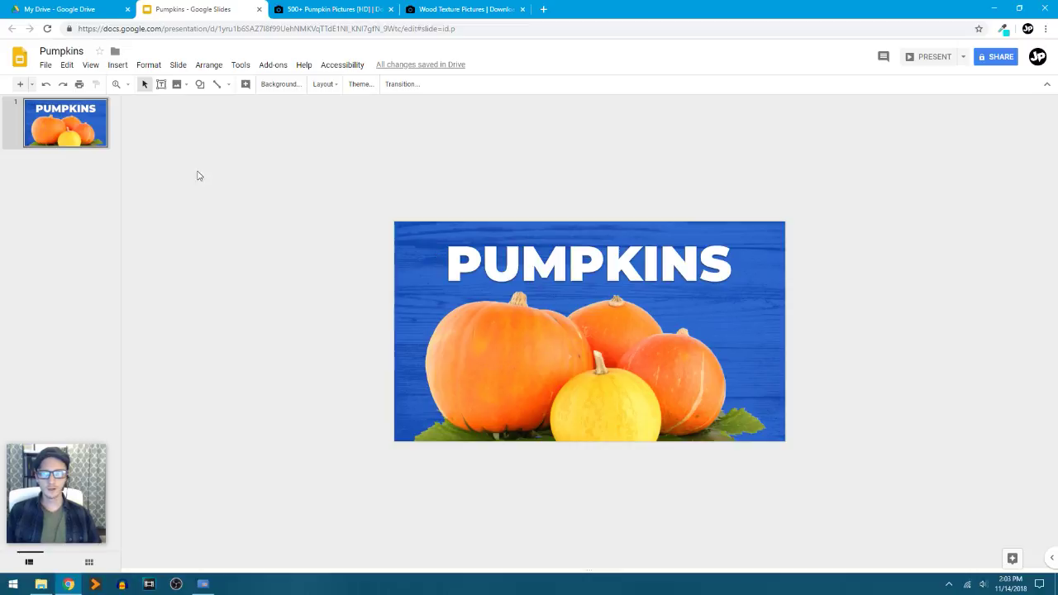
{"action": "right_click", "coordinate": [81, 195]}
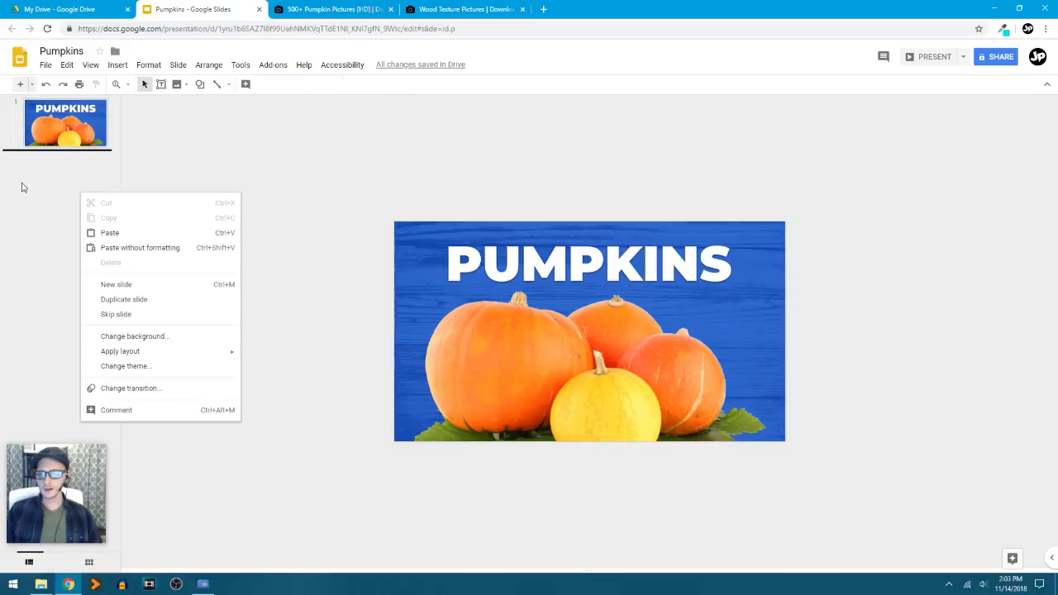
{"action": "left_click", "coordinate": [162, 286]}
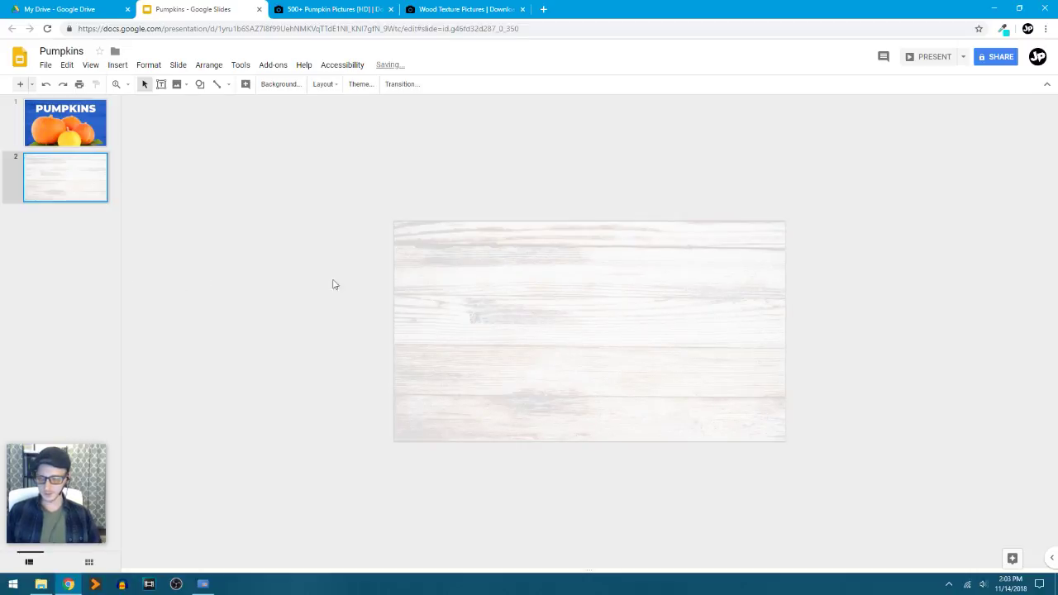
{"action": "key", "text": "ctrl+z"}
Step: Duplicate the title slide and move the copy's PUMPKINS word art off the slide, above its top edge
{"action": "right_click", "coordinate": [73, 127]}
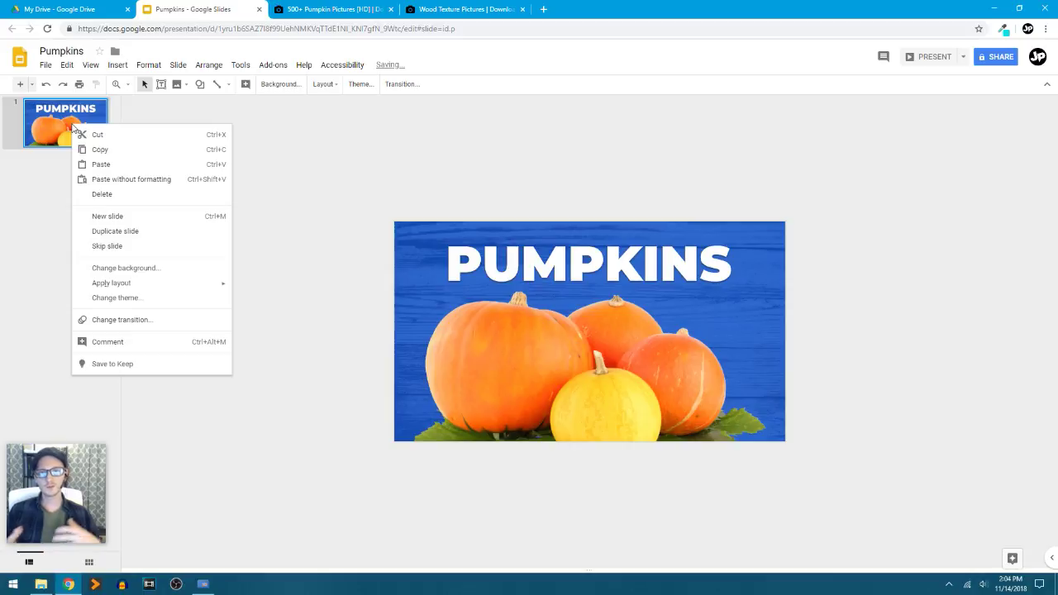
{"action": "left_click", "coordinate": [134, 235]}
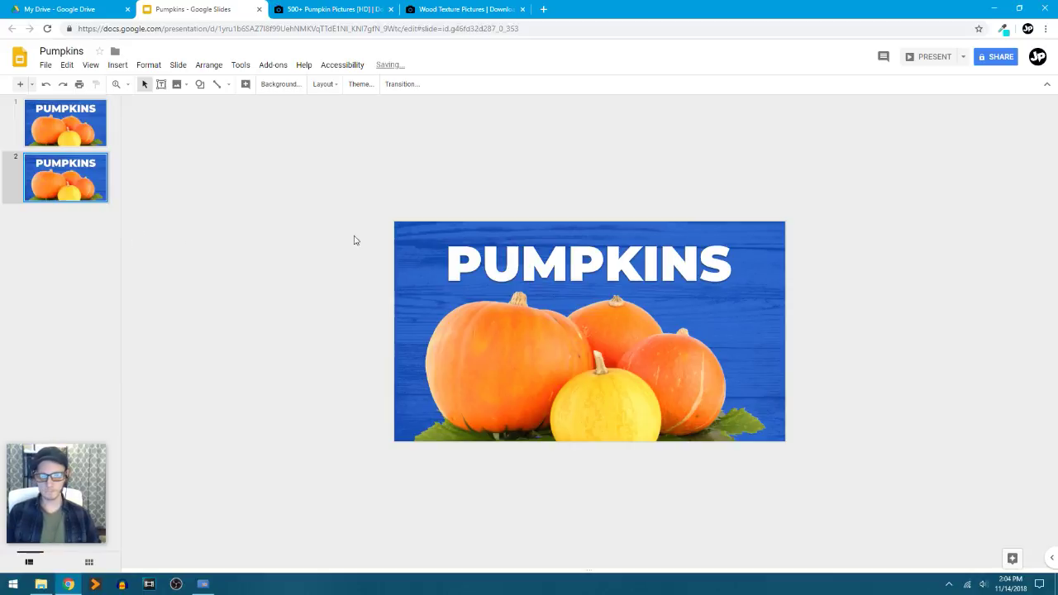
{"action": "left_click", "coordinate": [597, 269]}
{"action": "left_click_drag", "start_coordinate": [624, 276], "coordinate": [480, 214]}
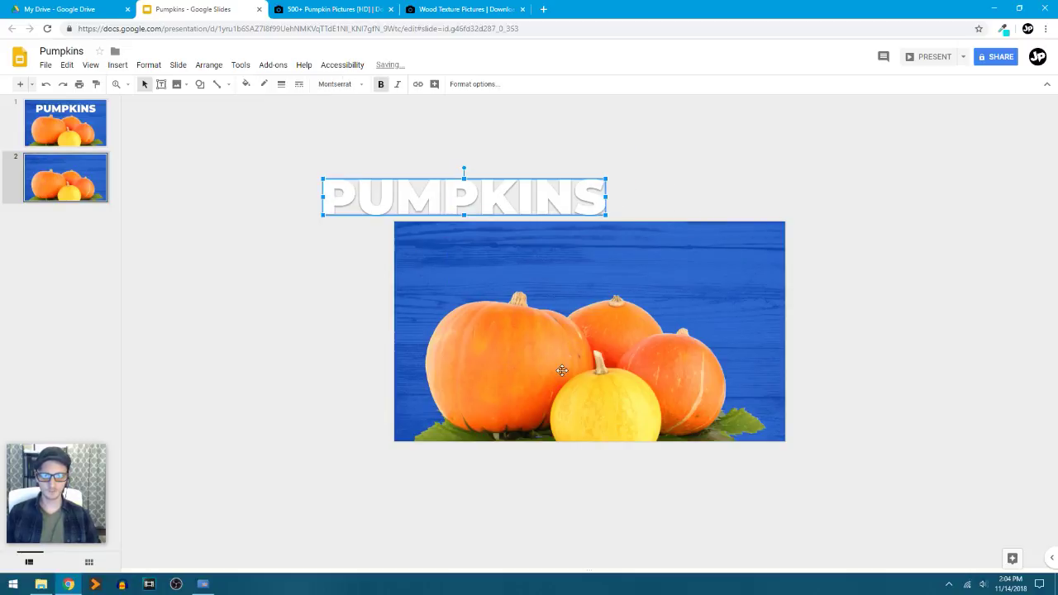
Step: On slide 2, move the pumpkin group past the right edge and shift the PUMPKINS word art farther up and left
{"action": "left_click", "coordinate": [567, 382]}
{"action": "left_click_drag", "start_coordinate": [568, 382], "coordinate": [830, 465]}
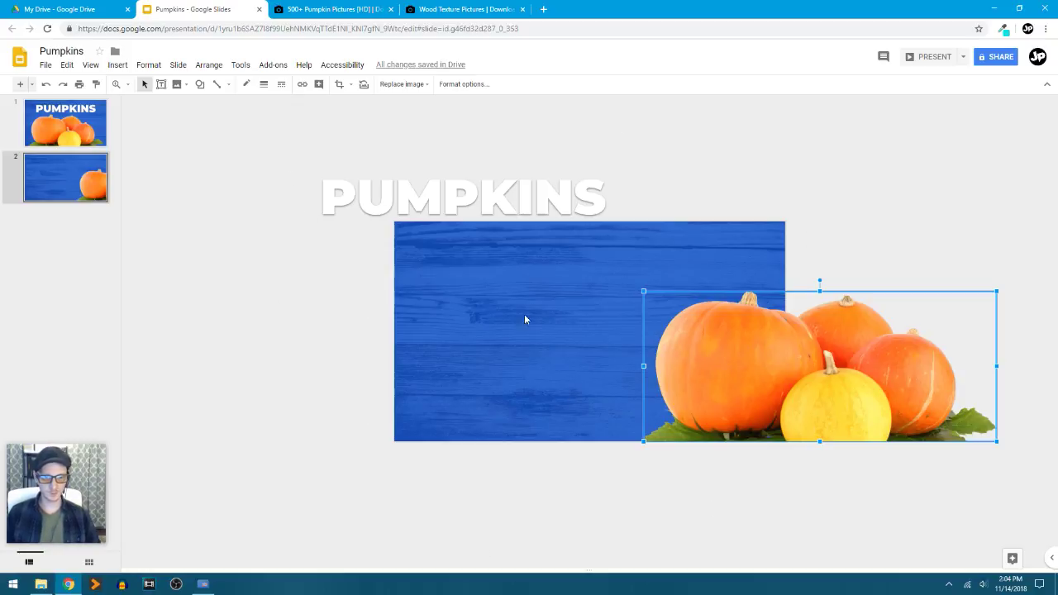
{"action": "left_click_drag", "start_coordinate": [437, 208], "coordinate": [394, 193]}
Step: Reset the pumpkin group image to remove its crop and move it mostly off the slide's right edge
{"action": "left_click", "coordinate": [819, 361]}
{"action": "left_click_drag", "start_coordinate": [819, 362], "coordinate": [835, 441]}
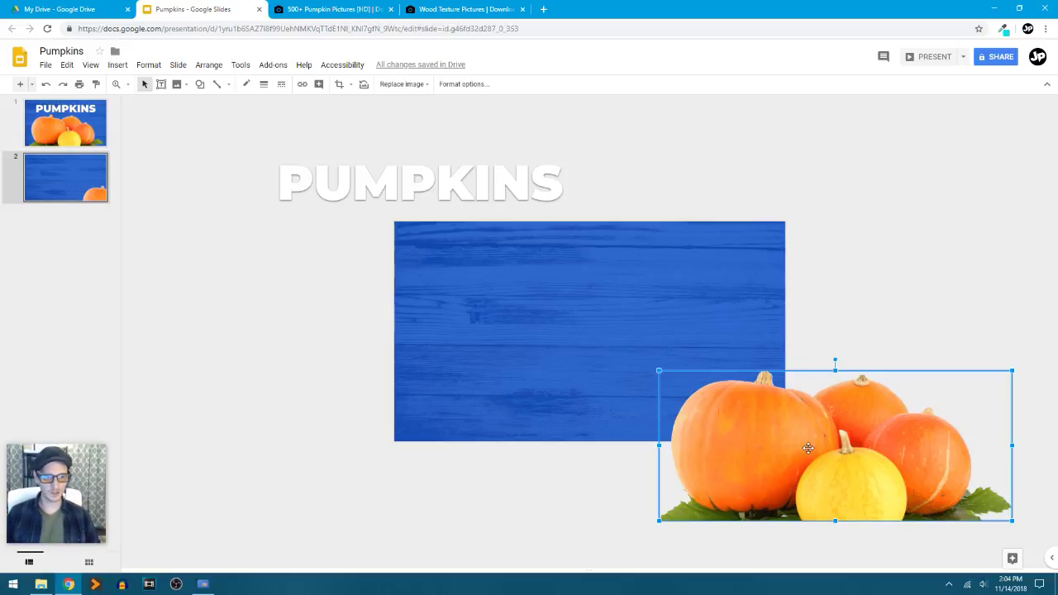
{"action": "left_click_drag", "start_coordinate": [881, 480], "coordinate": [853, 400]}
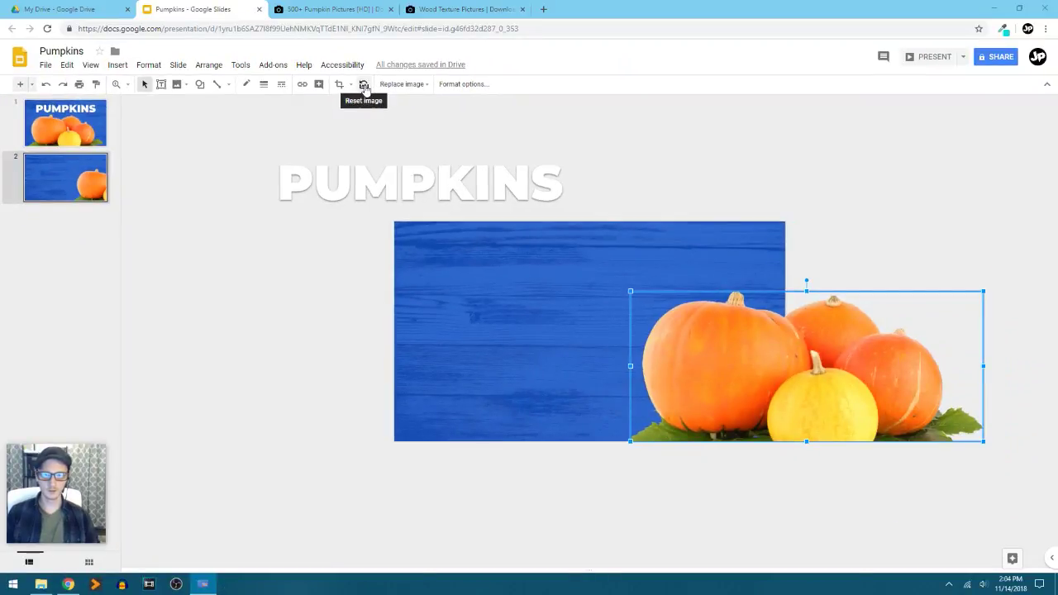
{"action": "left_click", "coordinate": [412, 76]}
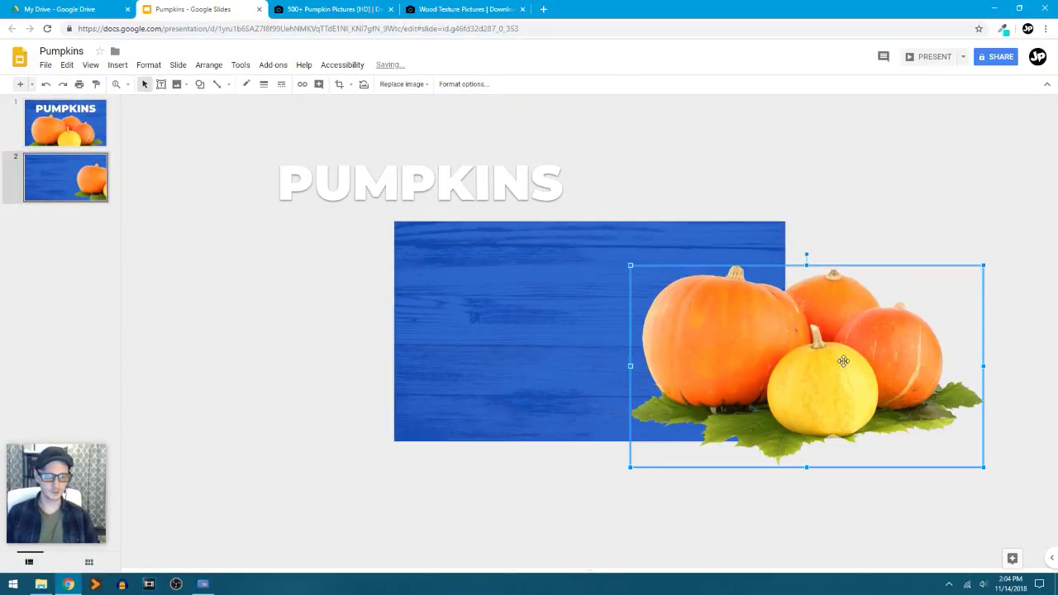
{"action": "left_click_drag", "start_coordinate": [890, 375], "coordinate": [855, 336]}
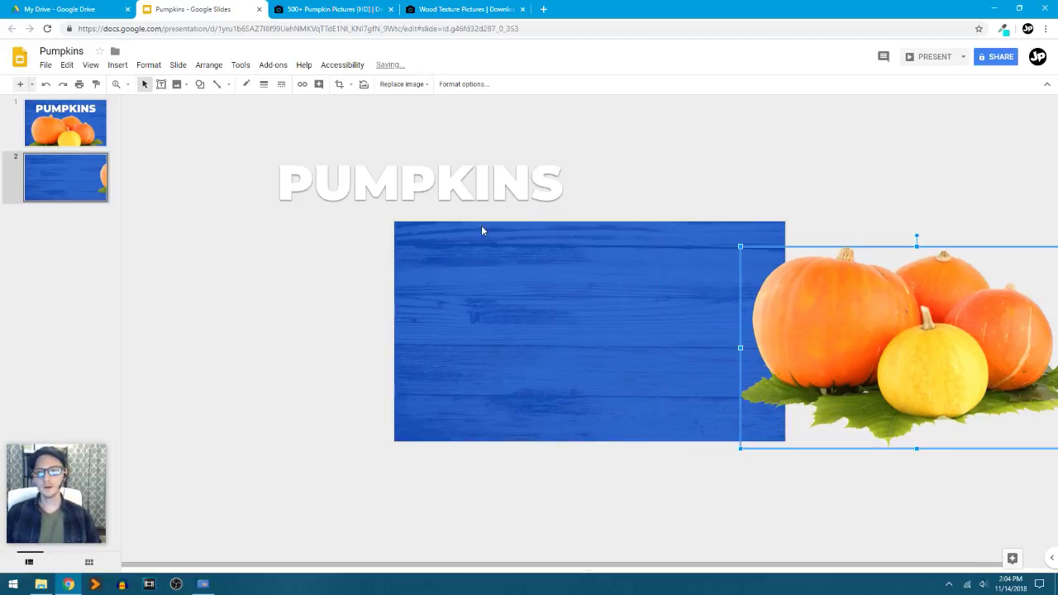
Step: Shorten the PUMPKINS word art on slide 2 to the single letter P
{"action": "left_click", "coordinate": [413, 178]}
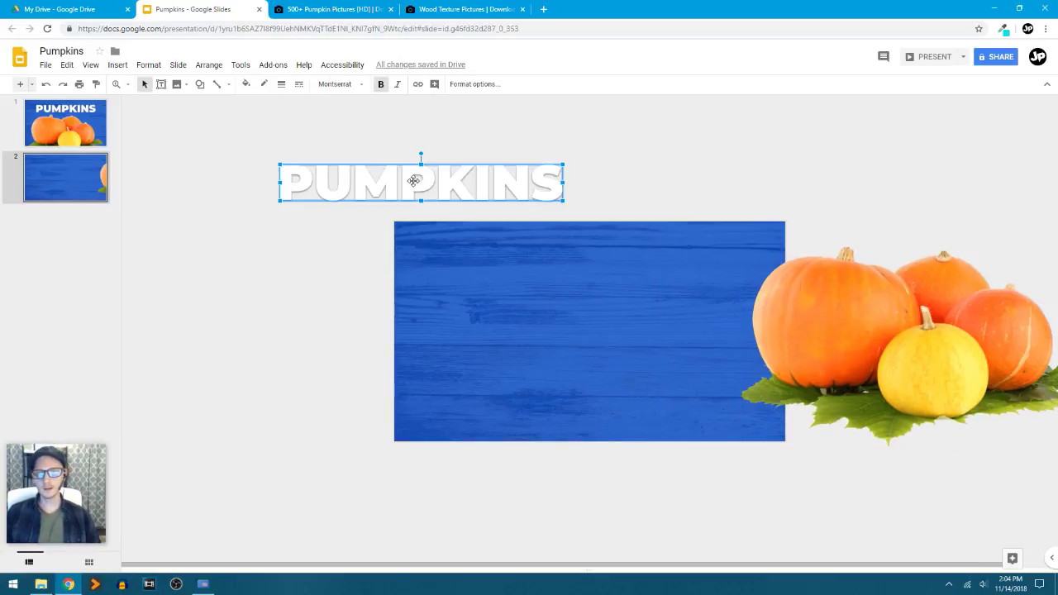
{"action": "double_click", "coordinate": [454, 195]}
{"action": "left_click", "coordinate": [321, 222]}
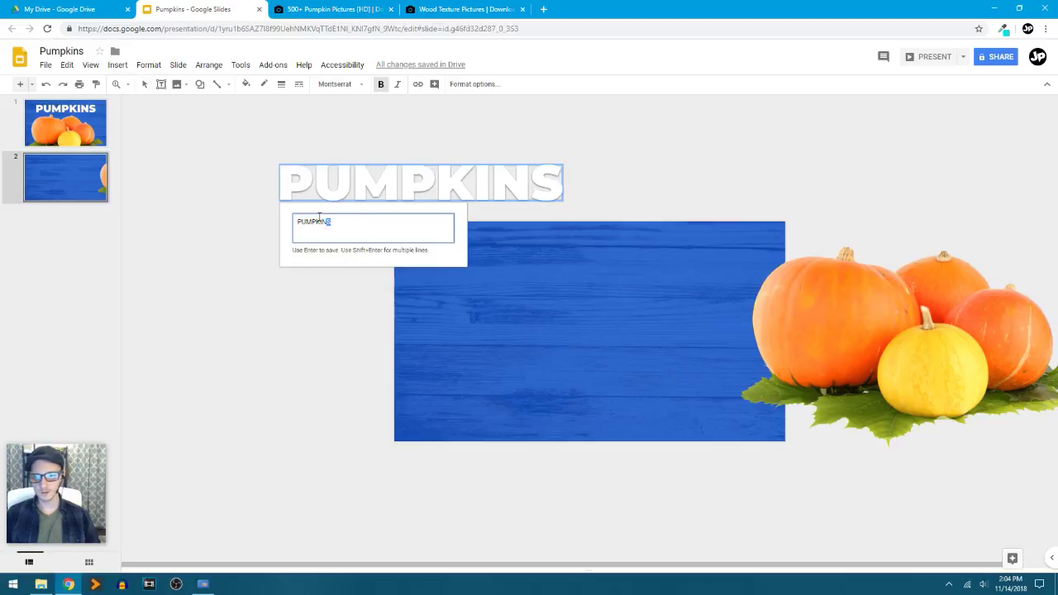
{"action": "left_click_drag", "start_coordinate": [319, 218], "coordinate": [305, 217]}
{"action": "key", "text": "BackSpace"}
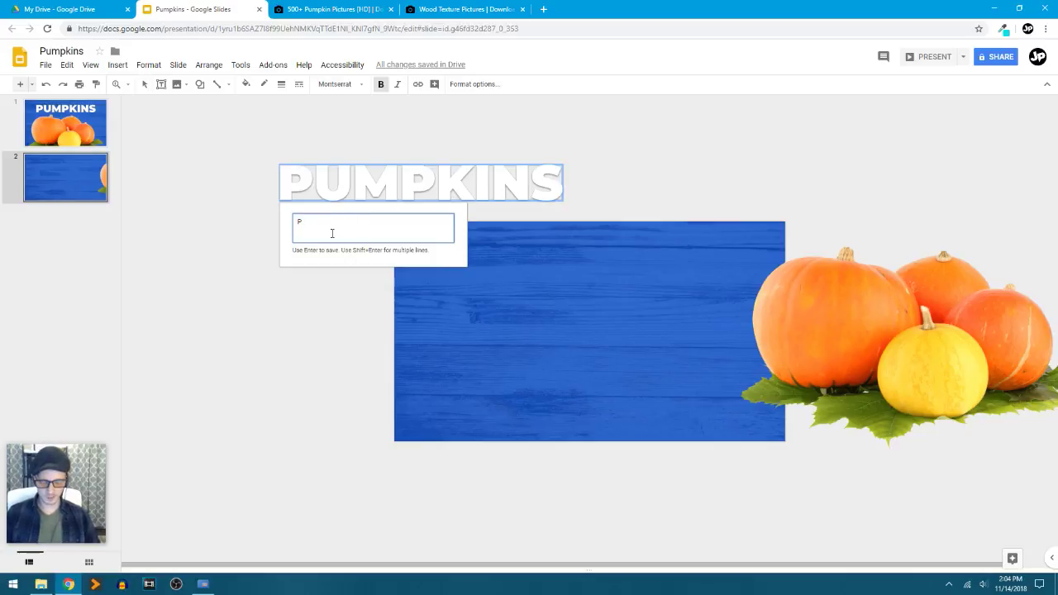
{"action": "key", "text": "Return"}
Step: Place a copy of the P word art directly below it and change the copy's text to U
{"action": "left_click_drag", "start_coordinate": [303, 190], "coordinate": [303, 237]}
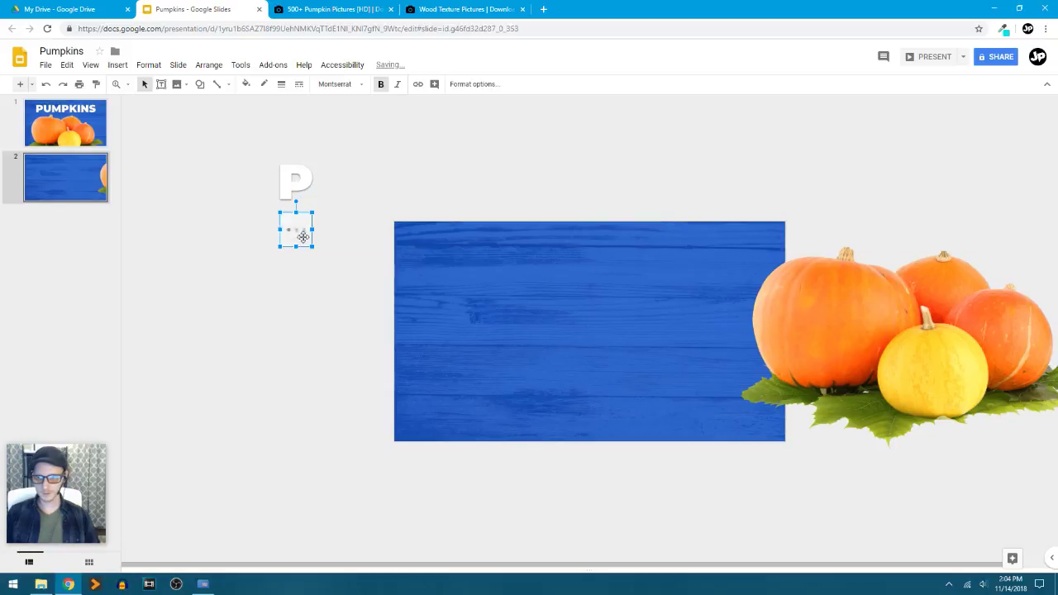
{"action": "double_click", "coordinate": [307, 238]}
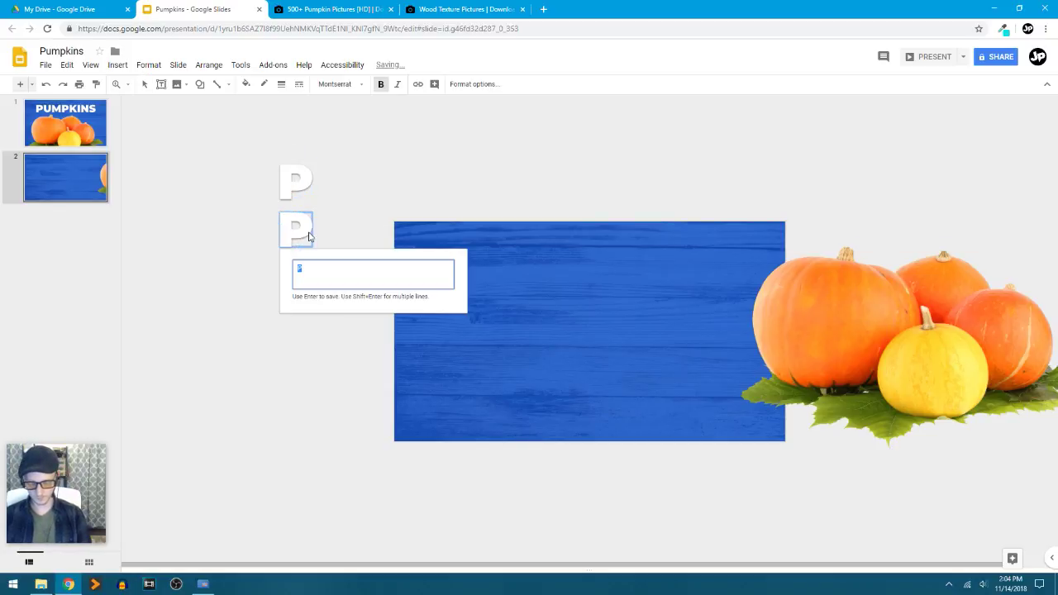
{"action": "type", "text": "U"}
{"action": "key", "text": "Return"}
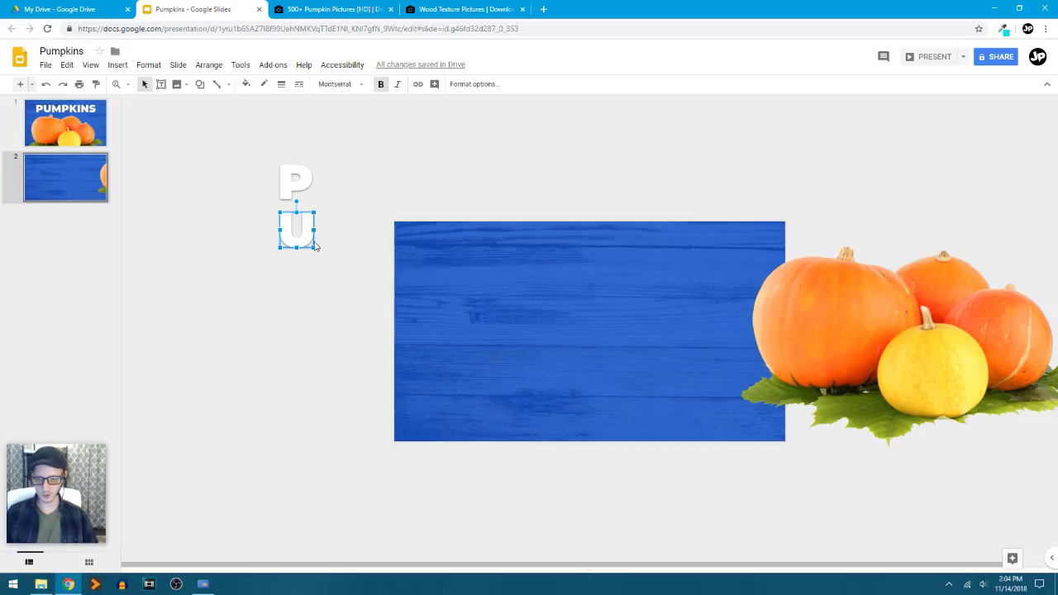
{"action": "double_click", "coordinate": [313, 244]}
{"action": "key", "text": "Escape"}
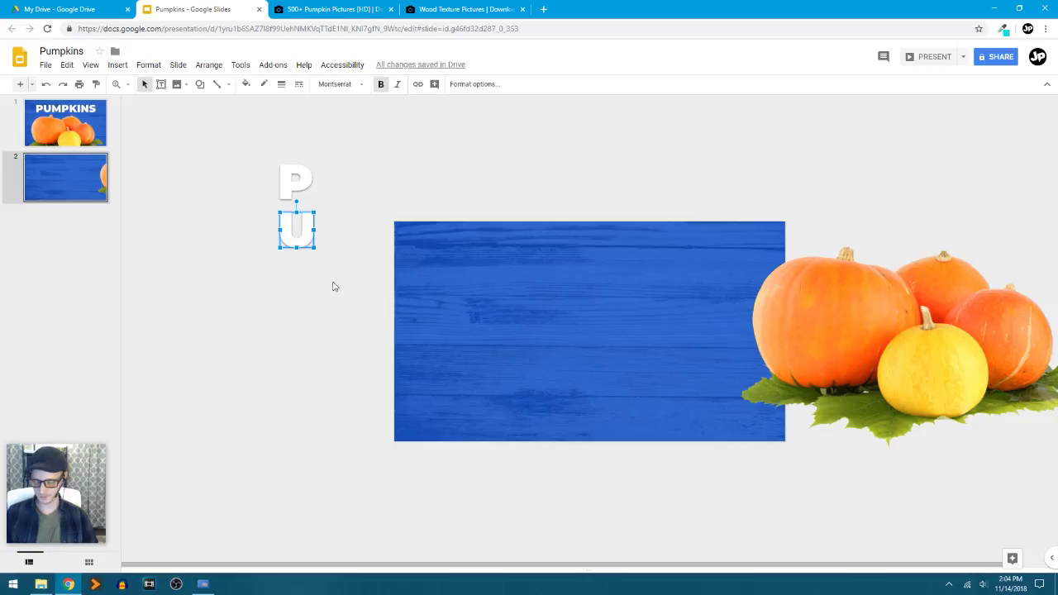
Step: Place a copy of the U word art below and to its right and change the copy's text to M
{"action": "left_click_drag", "start_coordinate": [303, 234], "coordinate": [338, 287]}
{"action": "double_click", "coordinate": [334, 292]}
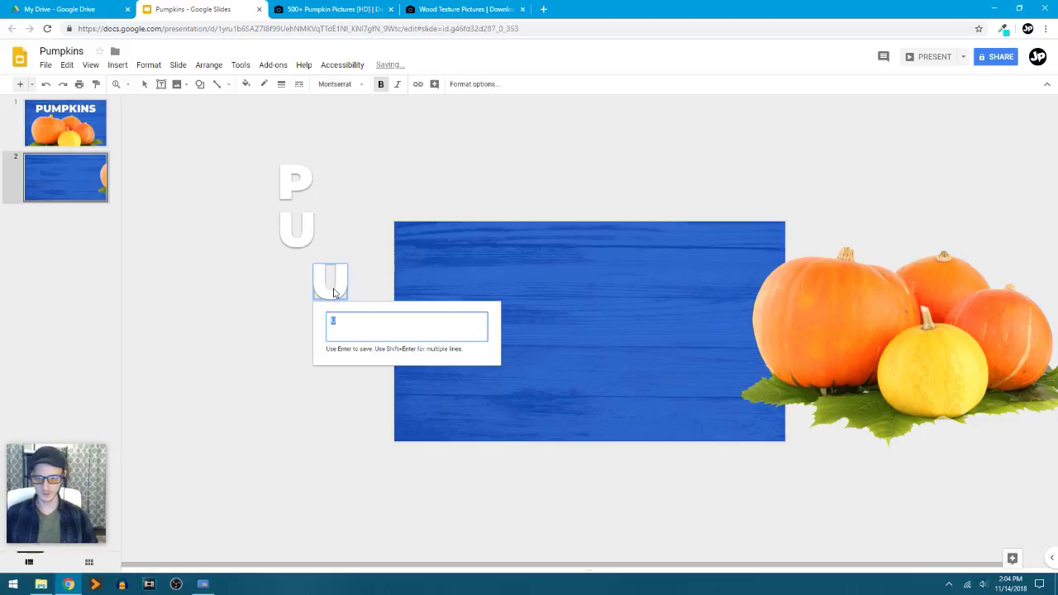
{"action": "key", "text": "Return"}
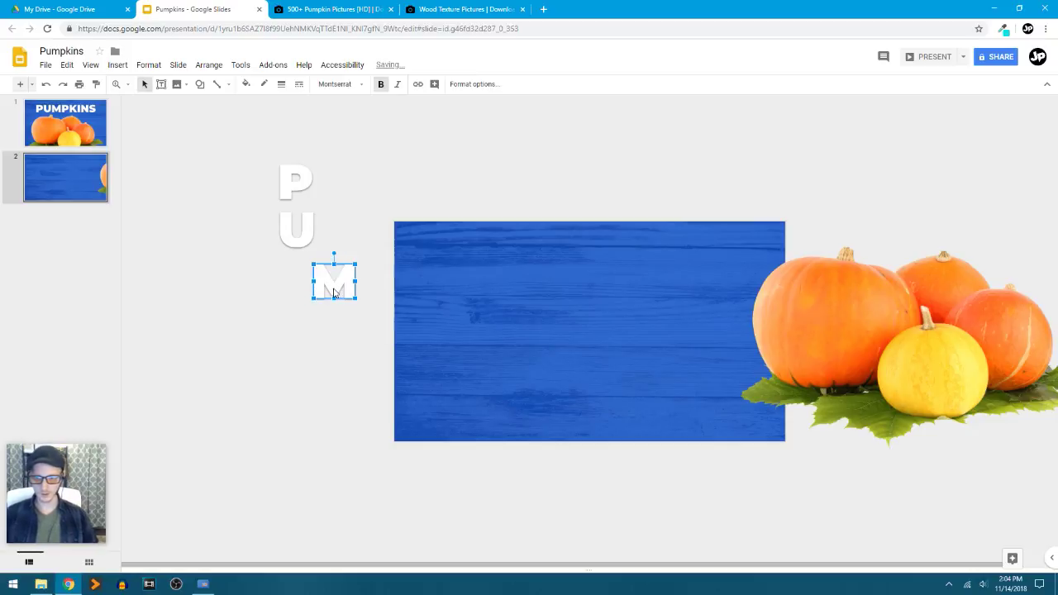
Step: Place a copy of the M word art below and to its right and change the copy's text to K
{"action": "left_click_drag", "start_coordinate": [338, 282], "coordinate": [362, 339]}
{"action": "double_click", "coordinate": [360, 345]}
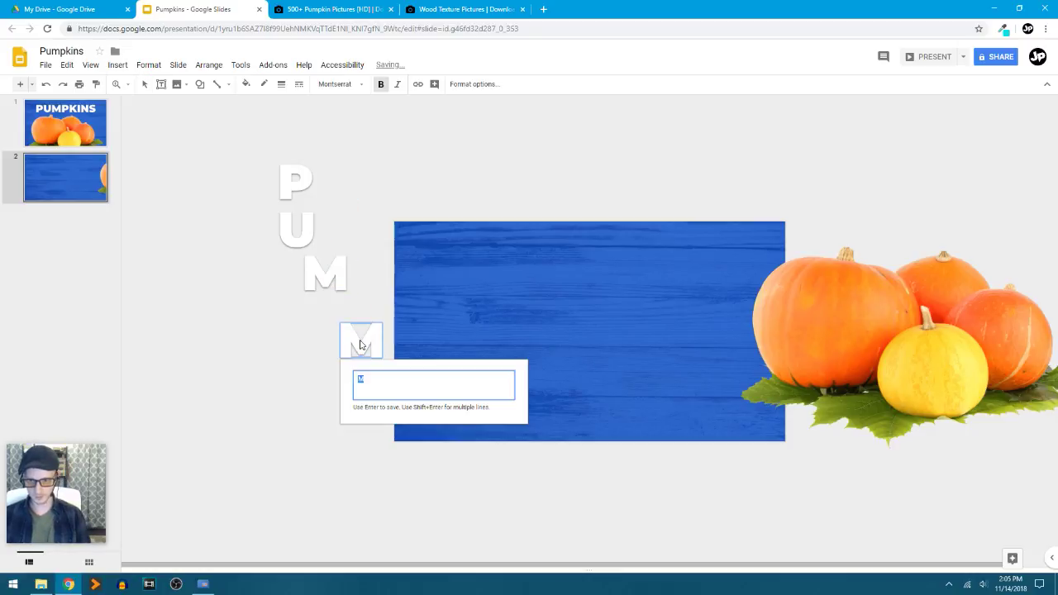
{"action": "key", "text": "Return"}
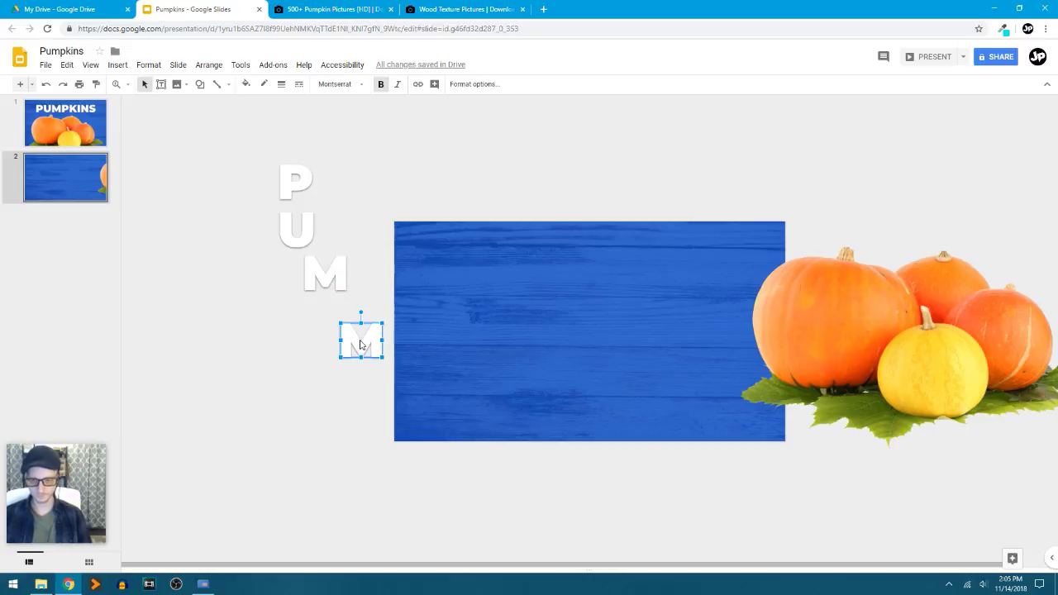
Step: Place a copy of the K word art below and to its right and change the copy's text to I
{"action": "left_click_drag", "start_coordinate": [361, 339], "coordinate": [411, 386]}
{"action": "double_click", "coordinate": [411, 385]}
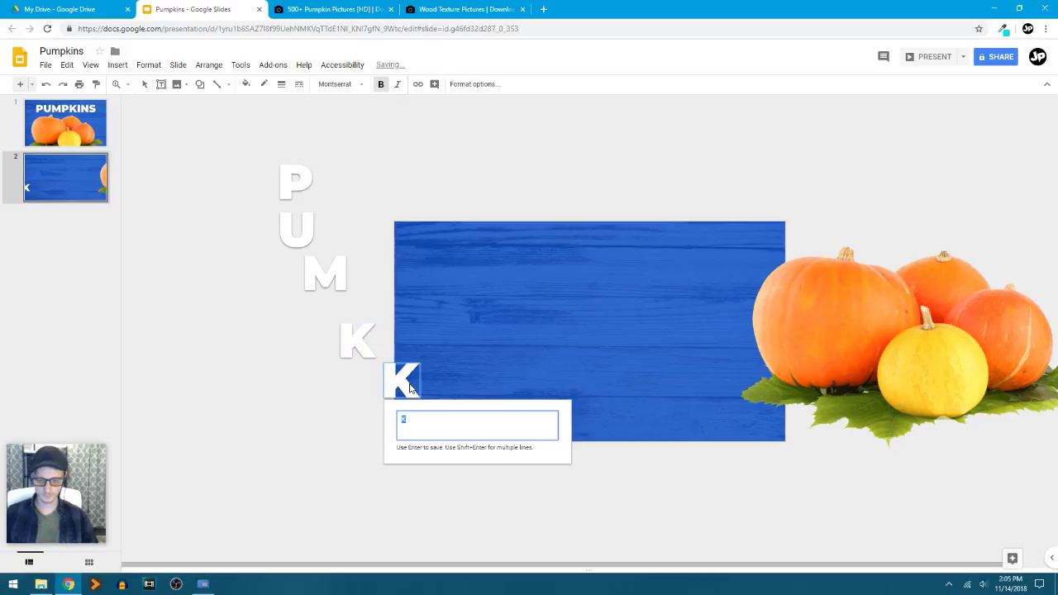
{"action": "key", "text": "BackSpace"}
{"action": "key", "text": "Return"}
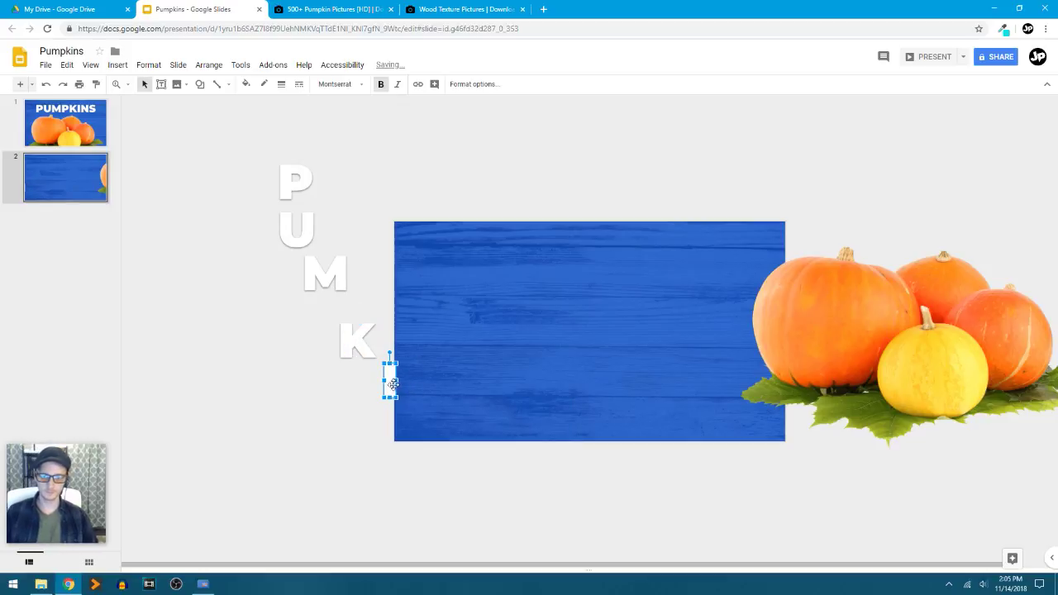
Step: Place a copy of the I word art below and to its right and change the copy's text to N
{"action": "left_click_drag", "start_coordinate": [394, 384], "coordinate": [446, 413]}
{"action": "double_click", "coordinate": [446, 421]}
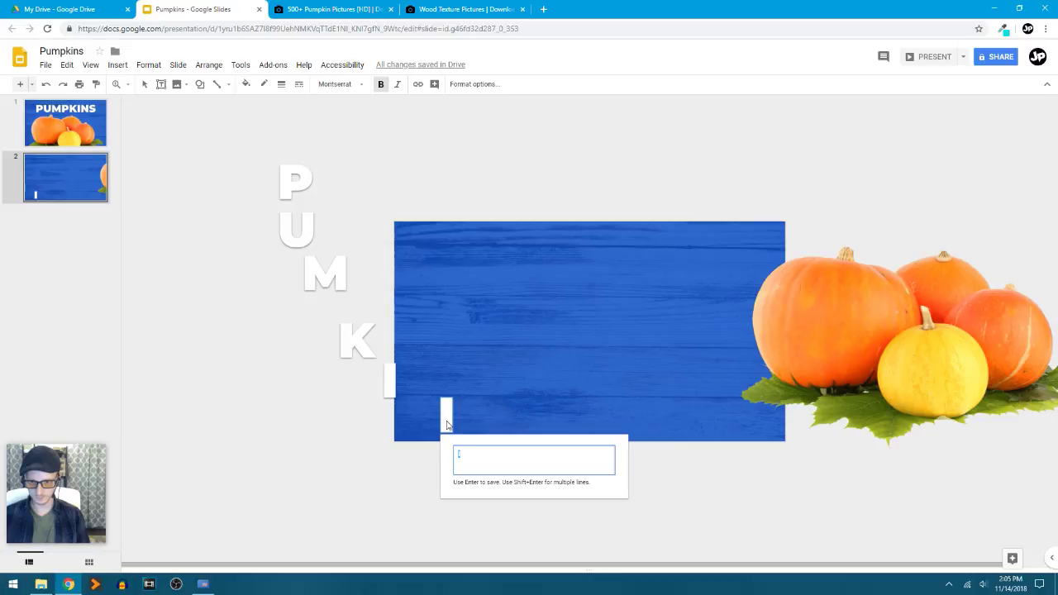
{"action": "key", "text": "Return"}
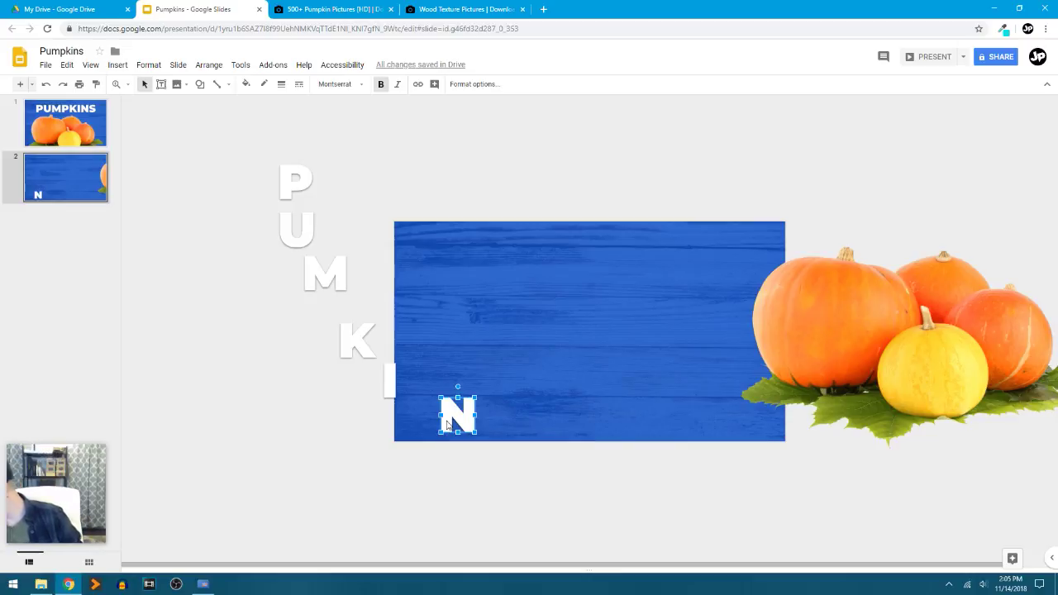
Step: Place a copy of the N word art below and to its right and change the copy's text to S
{"action": "left_click_drag", "start_coordinate": [455, 413], "coordinate": [521, 453]}
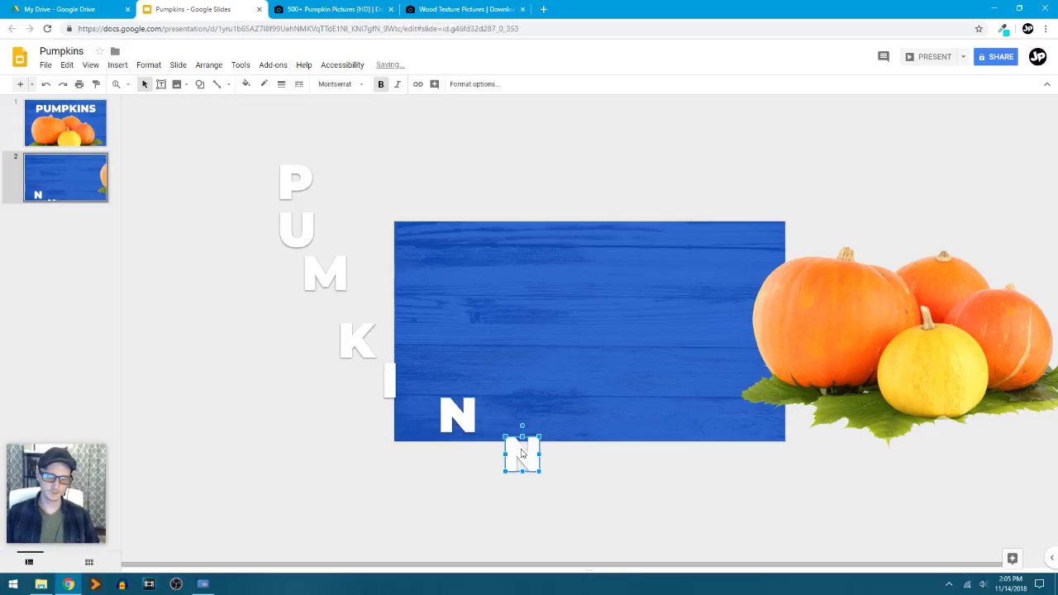
{"action": "double_click", "coordinate": [521, 453]}
{"action": "type", "text": "S"}
{"action": "key", "text": "Return"}
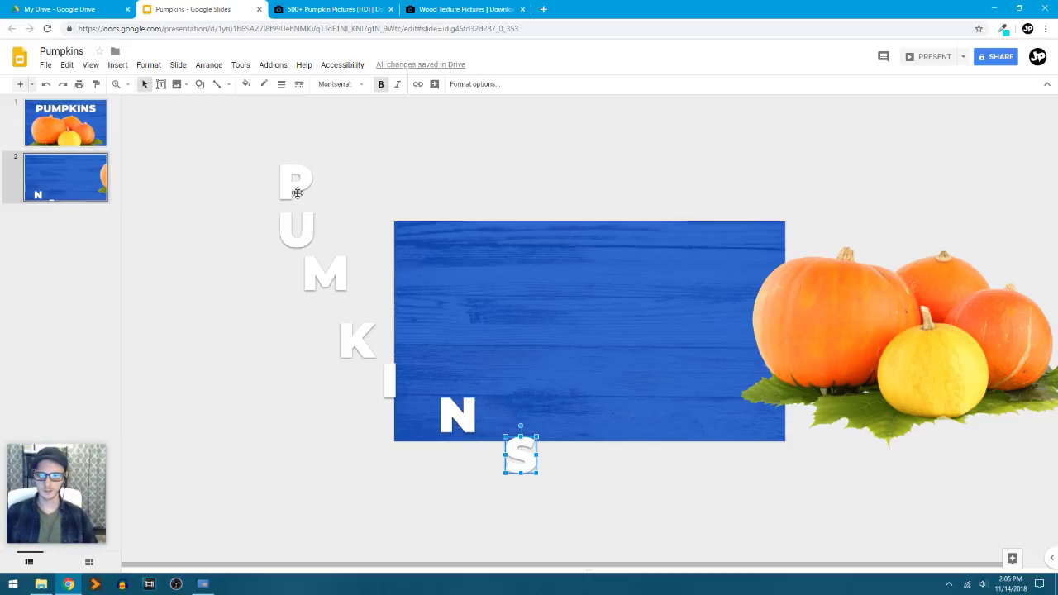
Step: Place a copy of the P word art between M and K, shifting K and I to the right to make room
{"action": "left_click", "coordinate": [307, 188]}
{"action": "left_click_drag", "start_coordinate": [309, 188], "coordinate": [402, 290]}
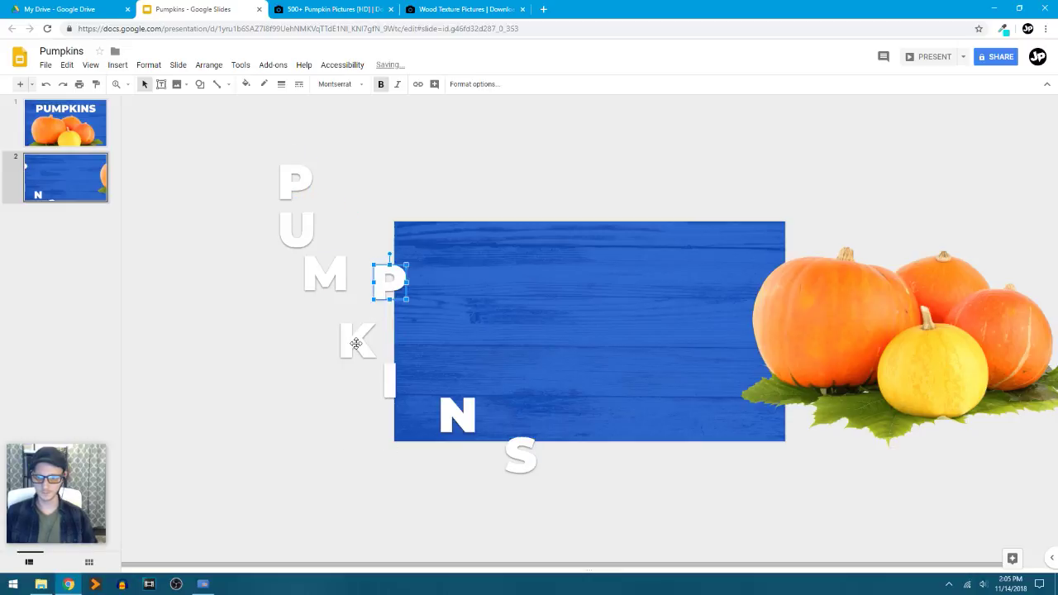
{"action": "left_click", "coordinate": [357, 344]}
{"action": "left_click_drag", "start_coordinate": [377, 345], "coordinate": [431, 345]}
{"action": "left_click_drag", "start_coordinate": [386, 279], "coordinate": [362, 316]}
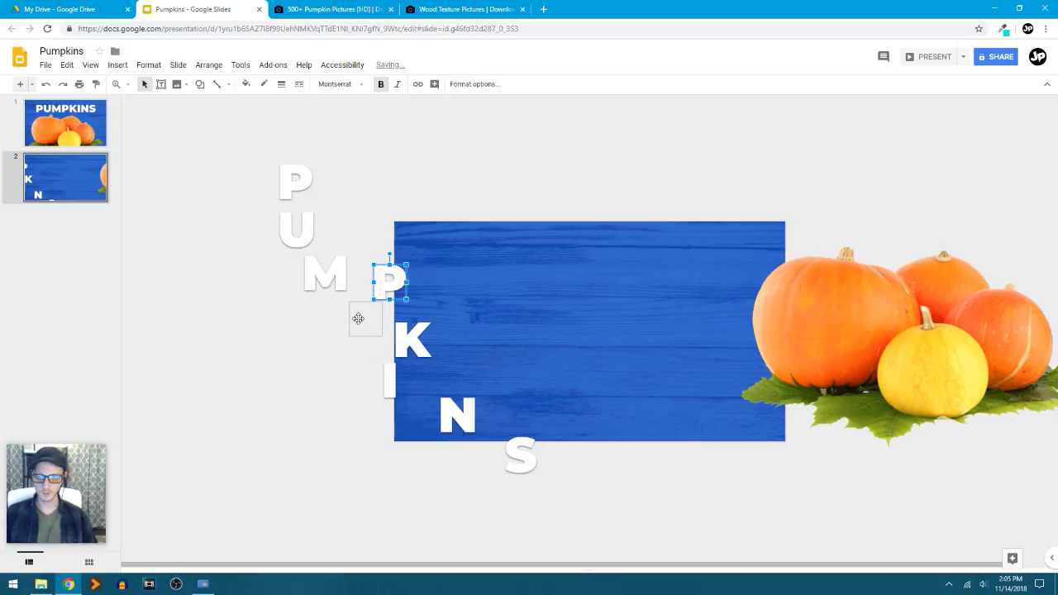
{"action": "left_click_drag", "start_coordinate": [390, 387], "coordinate": [412, 398]}
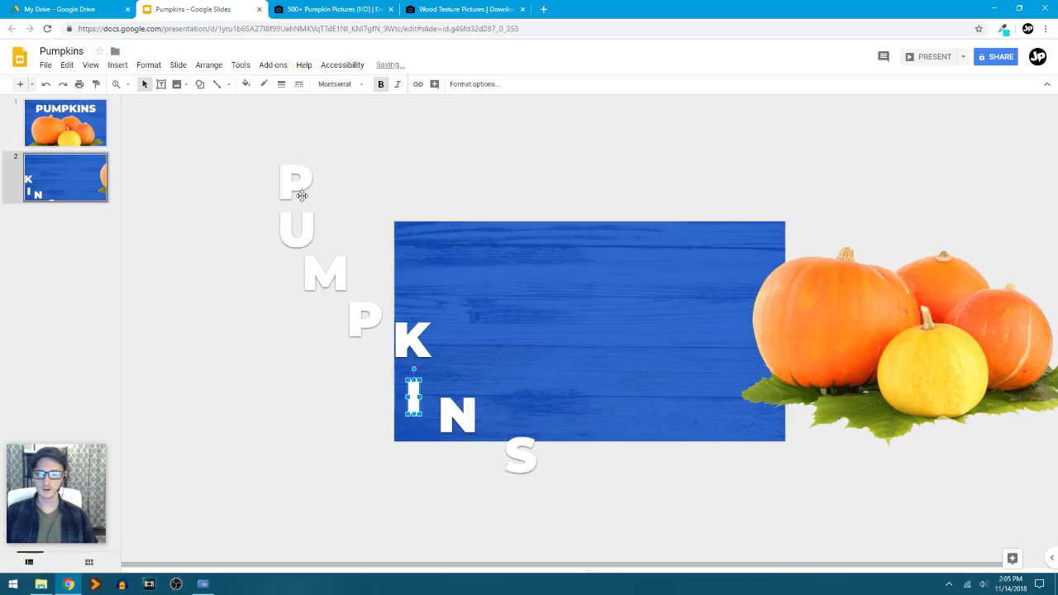
Step: Move the letters P, U, M and K onto the slide as a staggered row across its upper half
{"action": "left_click_drag", "start_coordinate": [300, 194], "coordinate": [476, 278]}
{"action": "left_click_drag", "start_coordinate": [298, 232], "coordinate": [511, 308]}
{"action": "left_click_drag", "start_coordinate": [337, 275], "coordinate": [573, 279]}
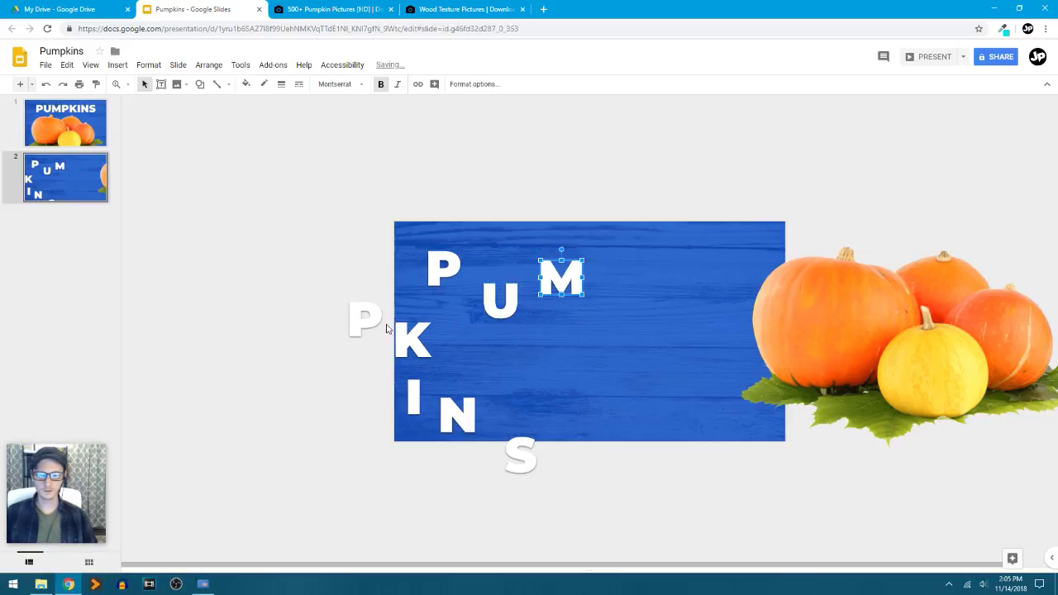
{"action": "left_click_drag", "start_coordinate": [411, 338], "coordinate": [647, 299]}
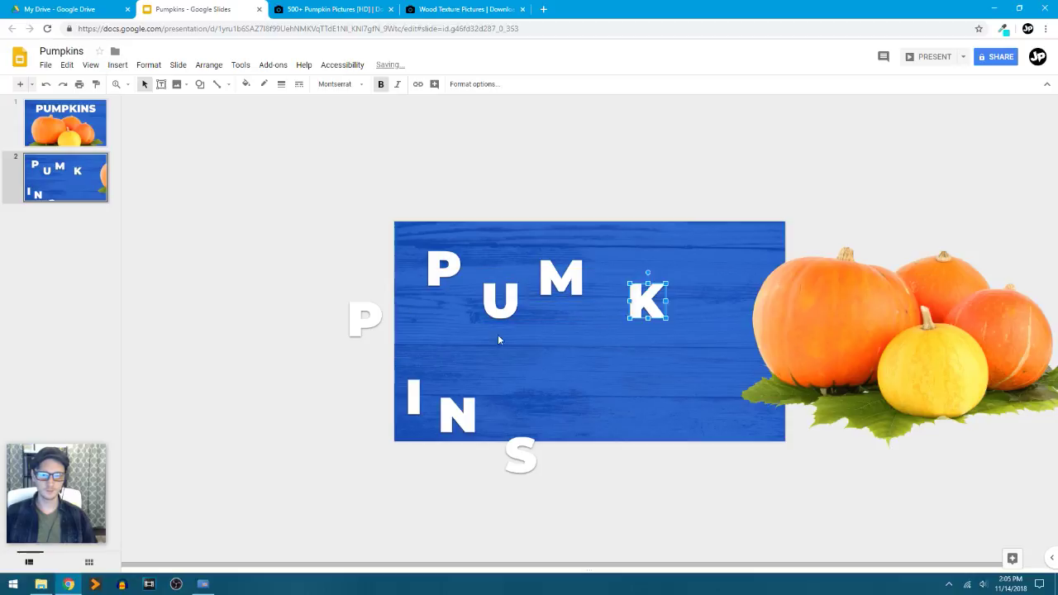
Step: Move the letters P, I, N and S into a loose row across the slide's lower half
{"action": "left_click_drag", "start_coordinate": [371, 317], "coordinate": [457, 361]}
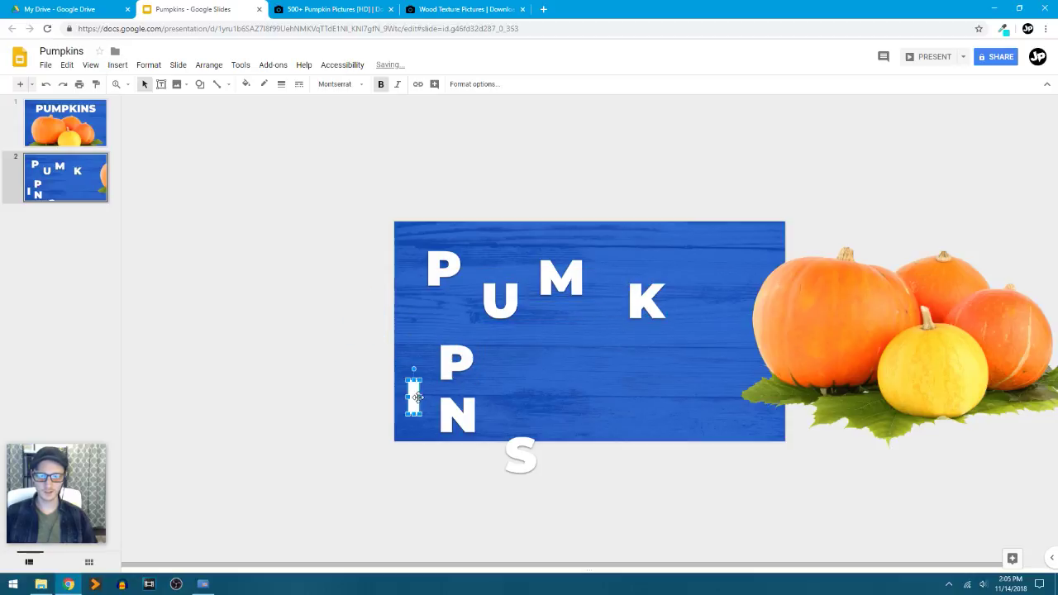
{"action": "left_click_drag", "start_coordinate": [414, 395], "coordinate": [516, 376]}
{"action": "left_click_drag", "start_coordinate": [461, 413], "coordinate": [590, 389]}
{"action": "left_click_drag", "start_coordinate": [526, 459], "coordinate": [700, 414]}
{"action": "left_click", "coordinate": [455, 477]}
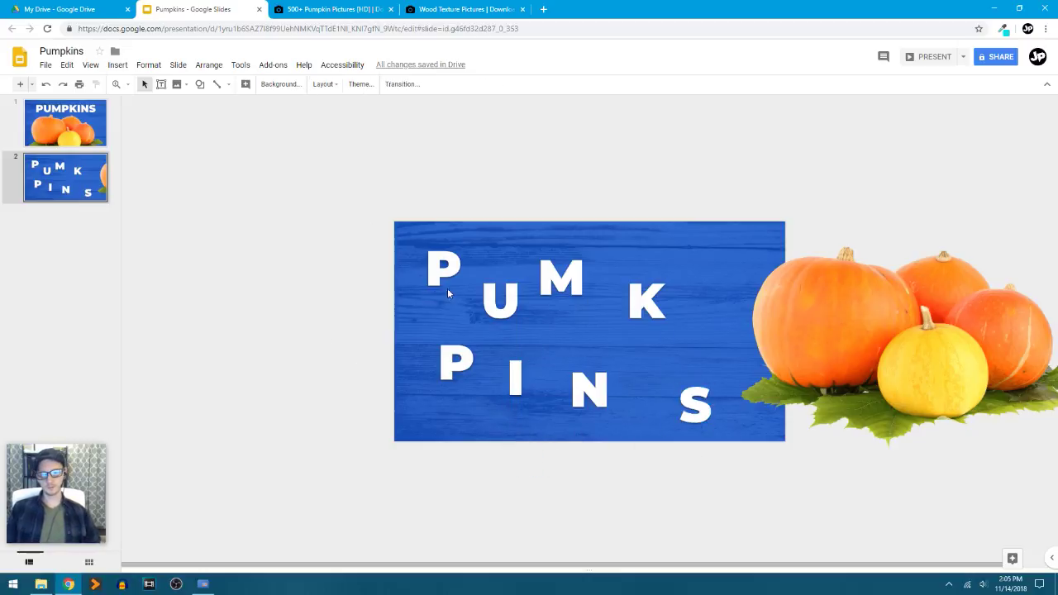
Step: Nudge the upper P slightly up and to the right, and move K toward the slide's right edge
{"action": "left_click_drag", "start_coordinate": [452, 271], "coordinate": [459, 267]}
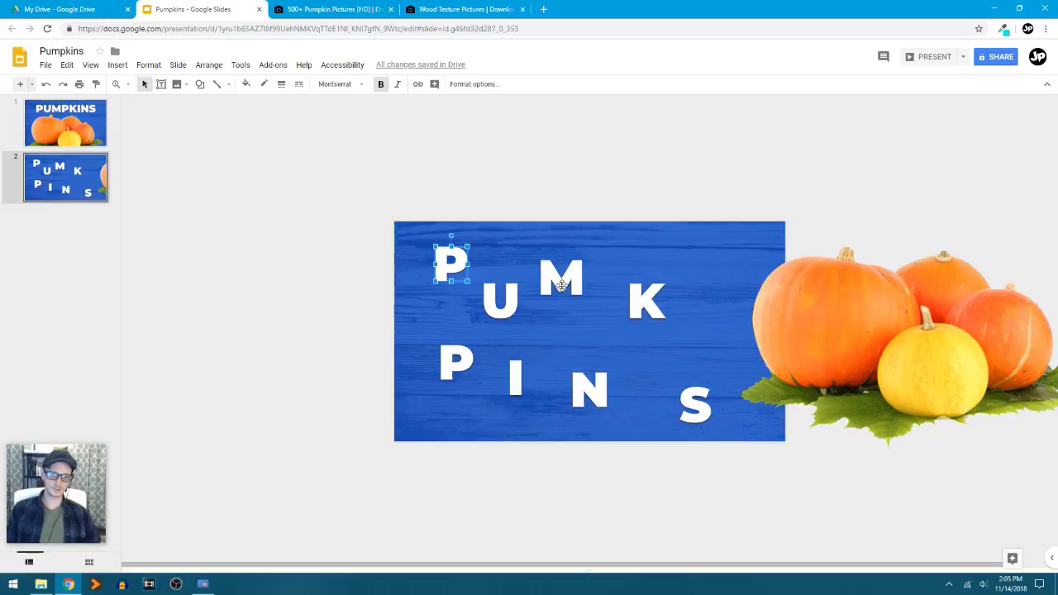
{"action": "left_click", "coordinate": [559, 286]}
{"action": "left_click", "coordinate": [651, 312]}
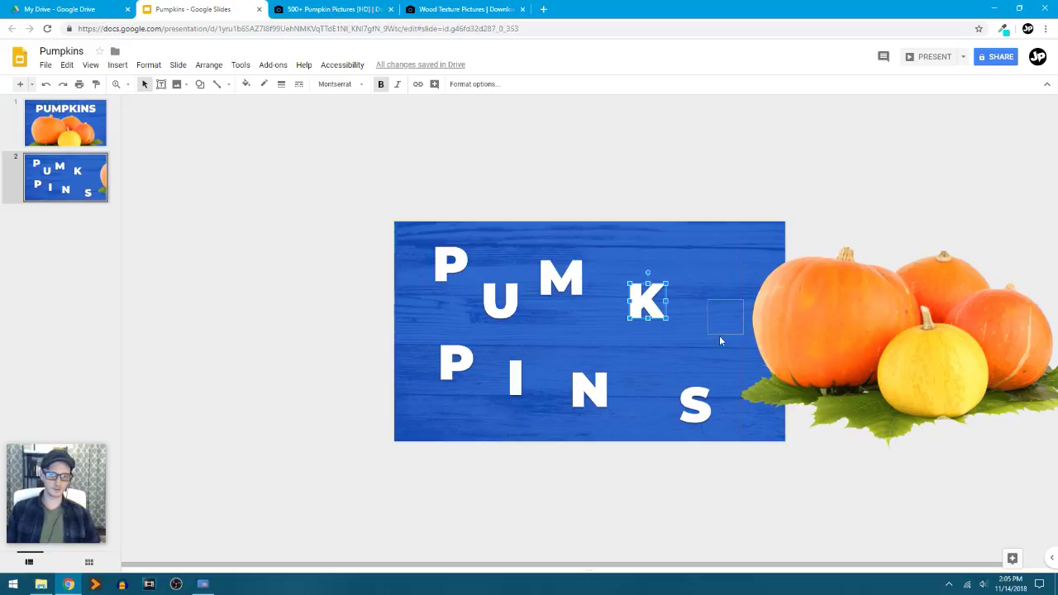
{"action": "left_click_drag", "start_coordinate": [720, 340], "coordinate": [721, 342]}
Step: Select all eight letters and enlarge them together
{"action": "left_click_drag", "start_coordinate": [374, 210], "coordinate": [726, 487]}
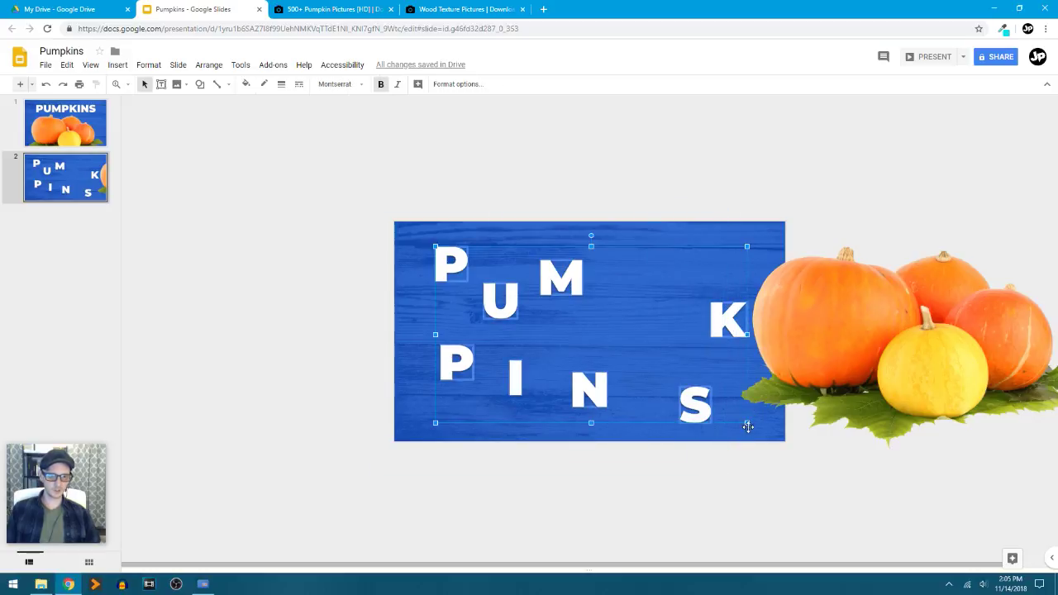
{"action": "left_click_drag", "start_coordinate": [436, 423], "coordinate": [369, 449]}
{"action": "left_click", "coordinate": [225, 428]}
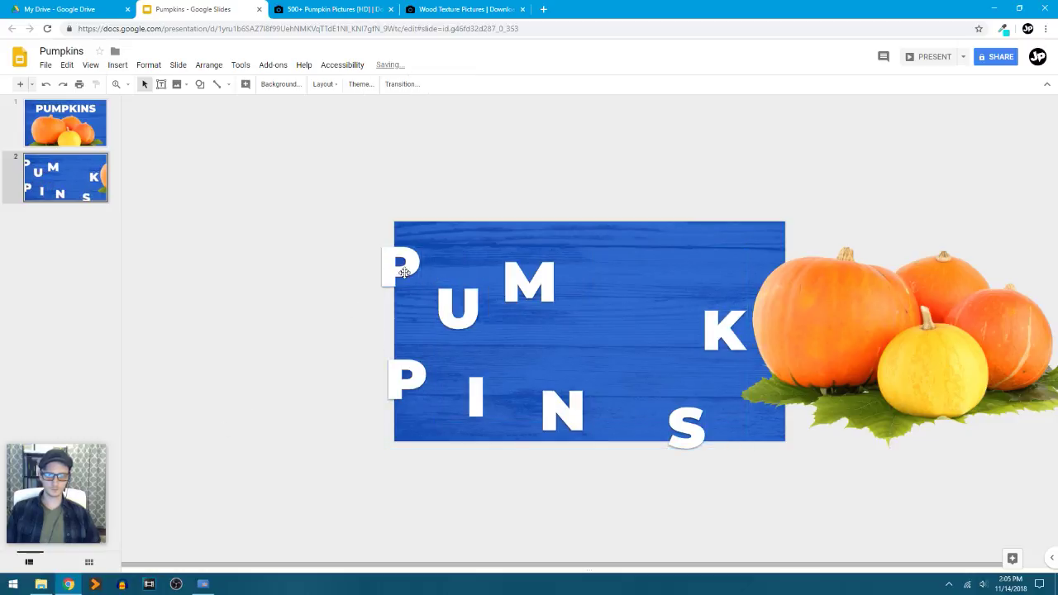
Step: Rearrange the upper row into a zigzag inside the slide, with P and M higher and U and K lower
{"action": "left_click_drag", "start_coordinate": [404, 273], "coordinate": [458, 268]}
{"action": "left_click_drag", "start_coordinate": [529, 281], "coordinate": [599, 319]}
{"action": "left_click_drag", "start_coordinate": [475, 306], "coordinate": [542, 284]}
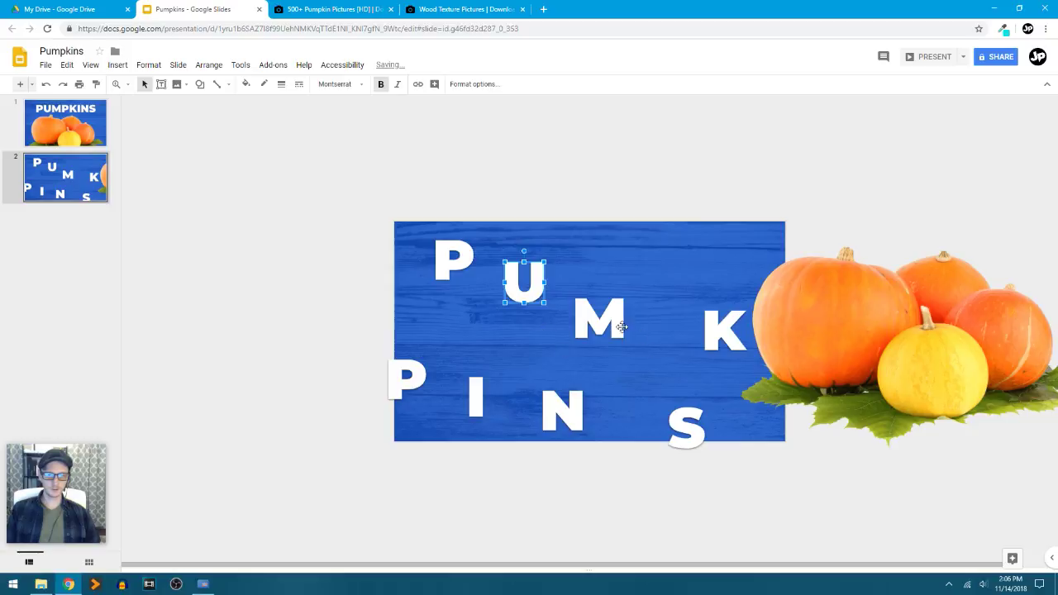
{"action": "left_click_drag", "start_coordinate": [622, 328], "coordinate": [652, 299]}
{"action": "left_click_drag", "start_coordinate": [723, 331], "coordinate": [709, 296]}
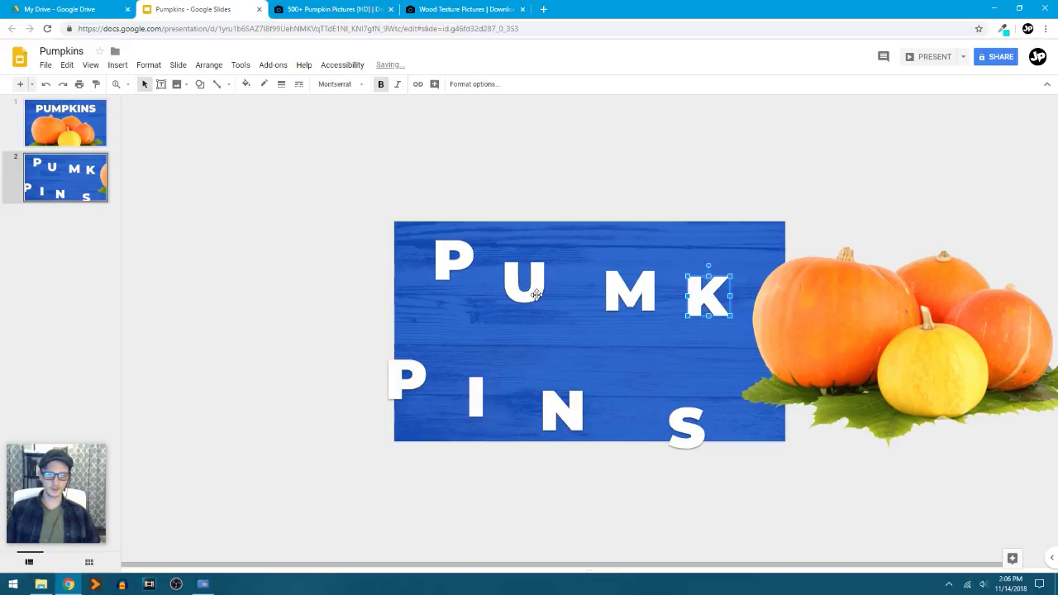
{"action": "left_click_drag", "start_coordinate": [537, 295], "coordinate": [538, 313]}
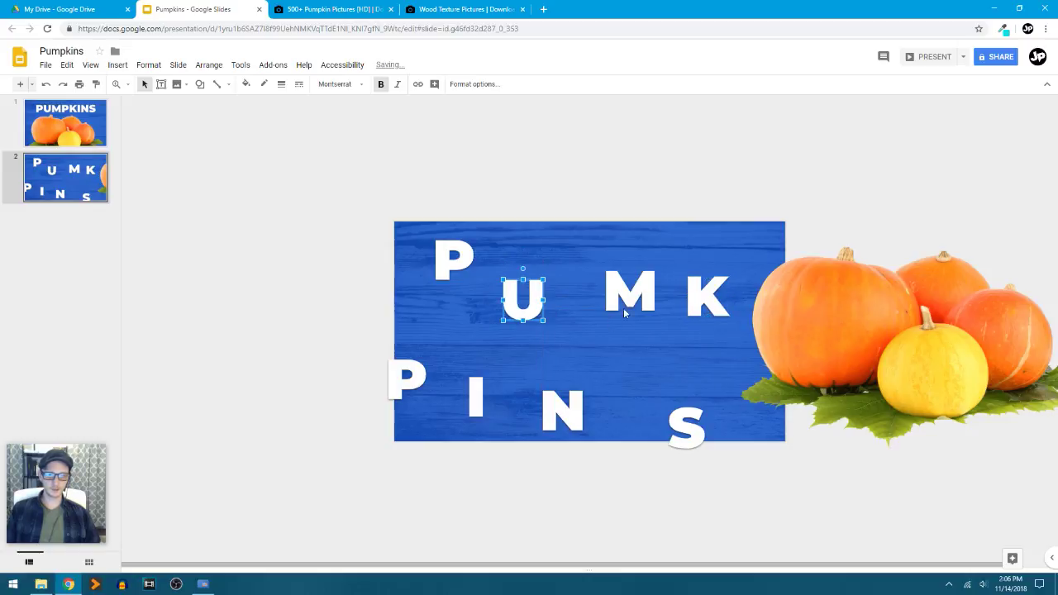
{"action": "left_click_drag", "start_coordinate": [626, 313], "coordinate": [593, 266]}
{"action": "mouse_move", "coordinate": [709, 298]}
{"action": "left_mouse_down"}
{"action": "mouse_move", "coordinate": [690, 297]}
{"action": "mouse_move", "coordinate": [704, 301]}
{"action": "left_mouse_up"}
Step: Distribute the upper letters P, U, M and K evenly in the horizontal direction
{"action": "left_click_drag", "start_coordinate": [364, 210], "coordinate": [698, 313]}
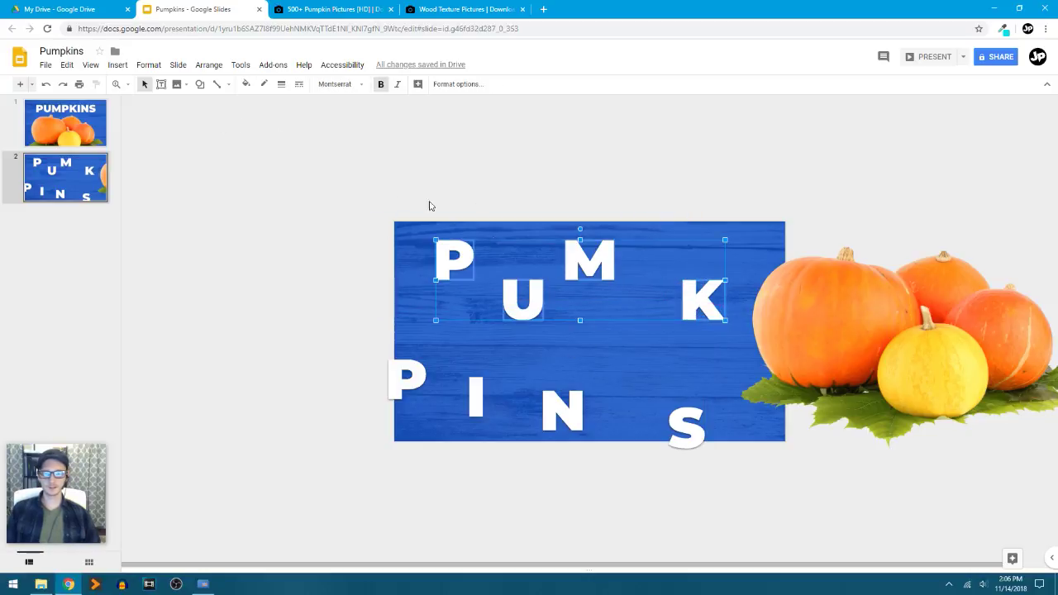
{"action": "left_click", "coordinate": [208, 68]}
{"action": "mouse_move", "coordinate": [276, 124]}
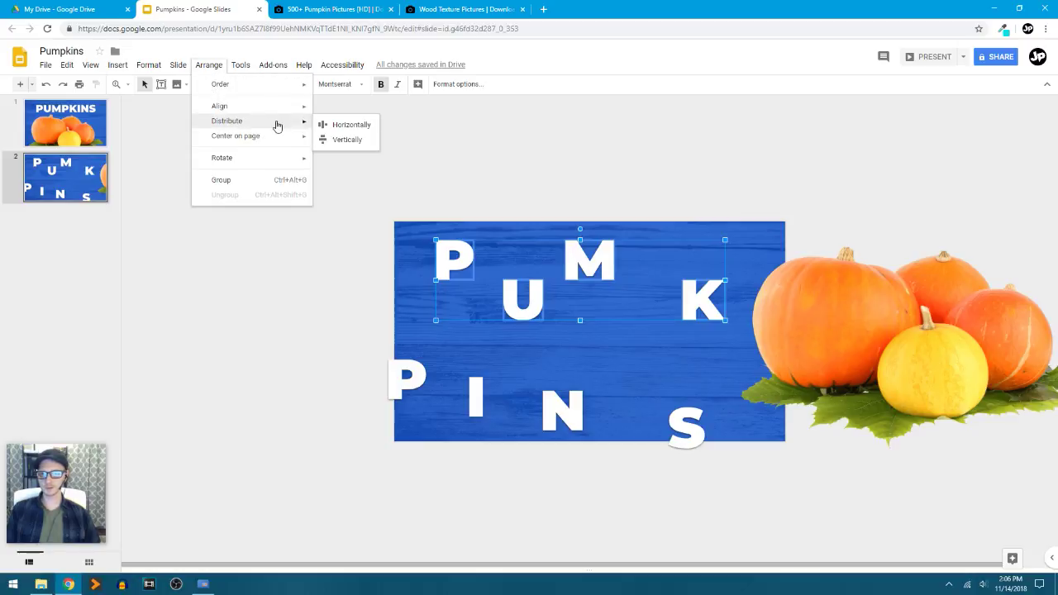
{"action": "left_click", "coordinate": [351, 125]}
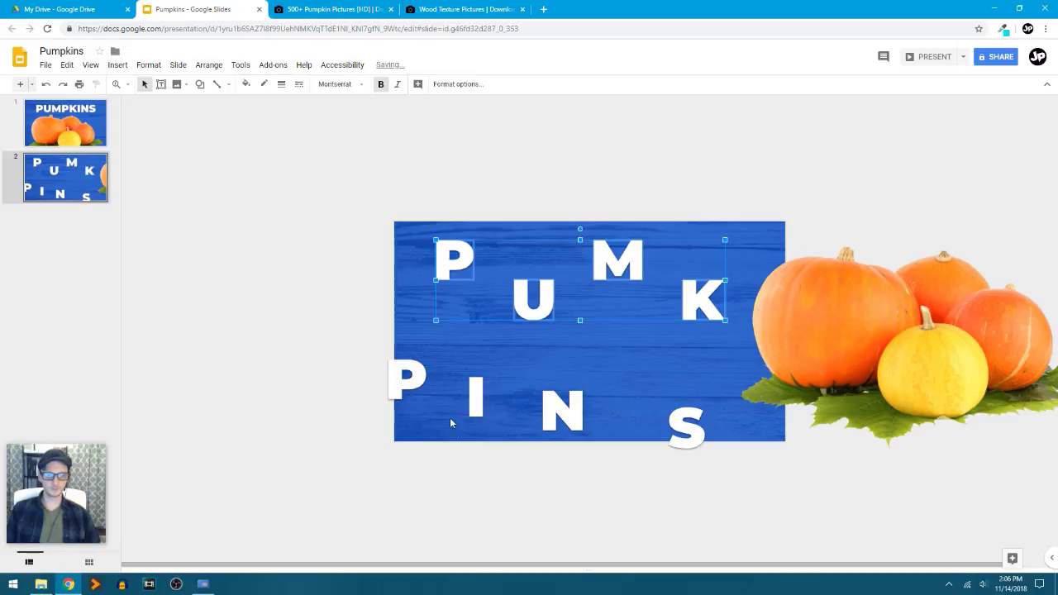
Step: Spread the lower letters P, I, N and S farther right, with S near the slide's lower right corner
{"action": "left_click", "coordinate": [420, 379]}
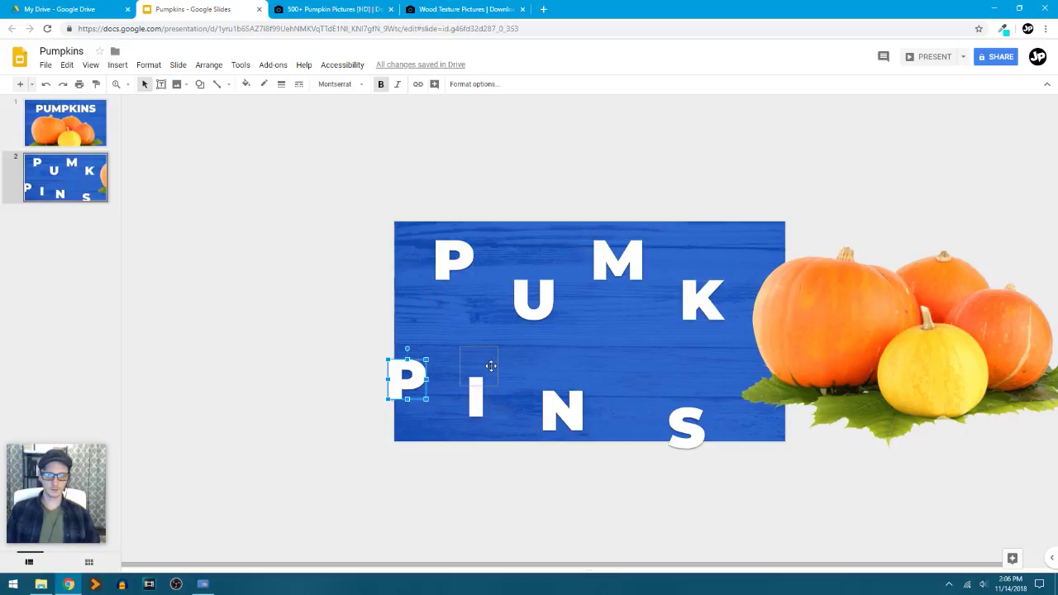
{"action": "left_click_drag", "start_coordinate": [491, 366], "coordinate": [574, 373]}
{"action": "left_click_drag", "start_coordinate": [568, 414], "coordinate": [745, 428]}
Step: Distribute the lower letters P, I, N and S evenly in the horizontal direction and shift them slightly left together
{"action": "left_click", "coordinate": [753, 470]}
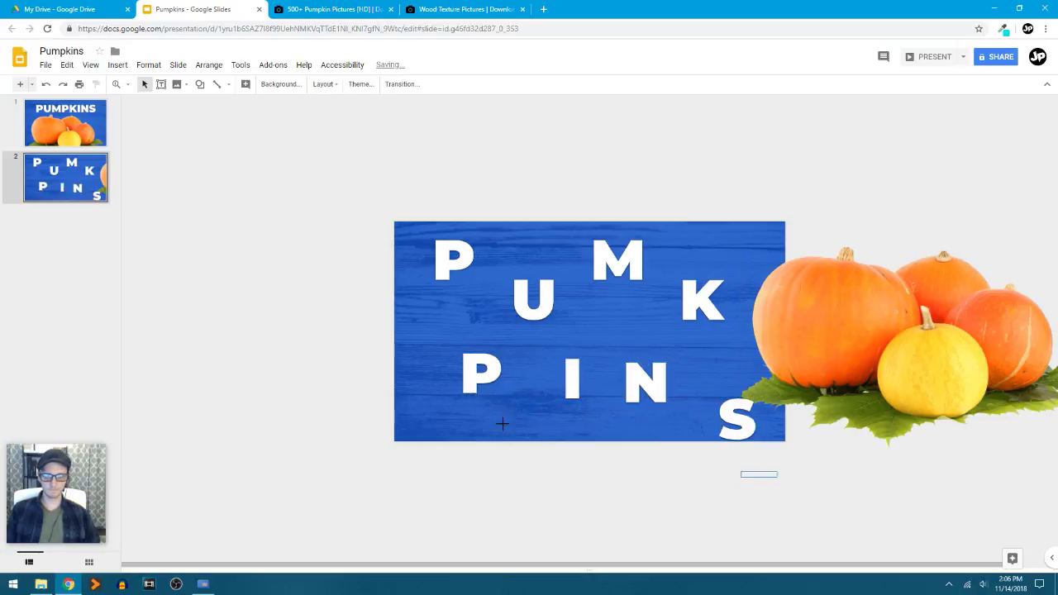
{"action": "left_click_drag", "start_coordinate": [502, 424], "coordinate": [454, 377]}
{"action": "left_click", "coordinate": [956, 352], "text": "shift"}
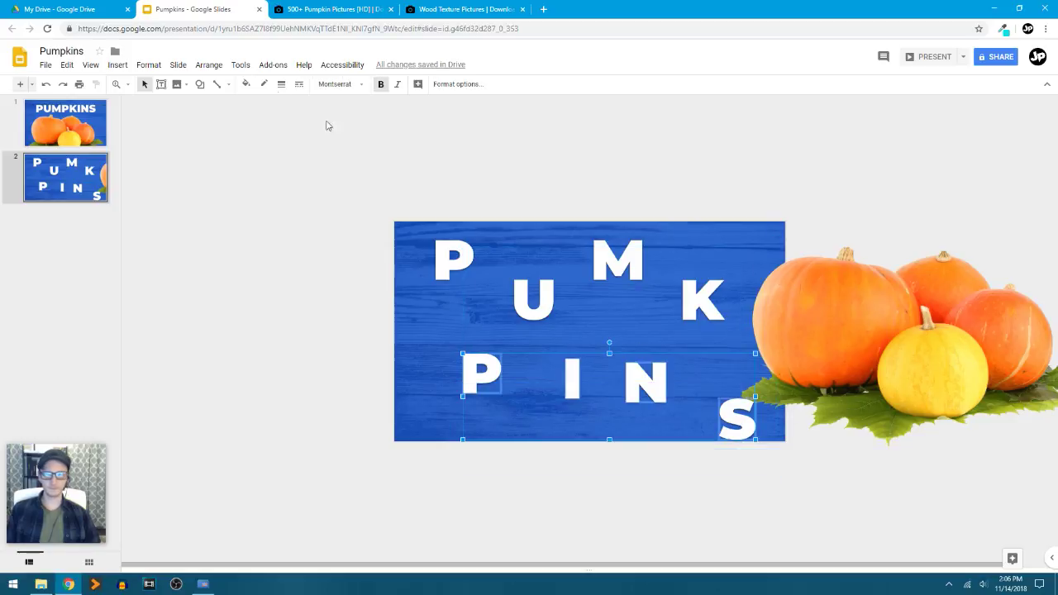
{"action": "left_click", "coordinate": [208, 65]}
{"action": "mouse_move", "coordinate": [265, 123]}
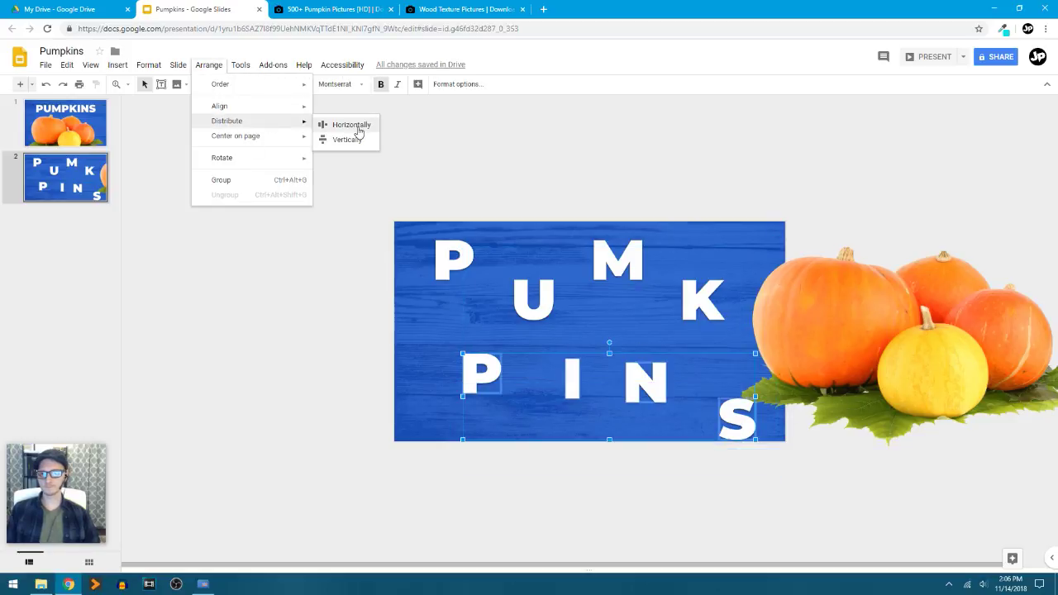
{"action": "left_click", "coordinate": [356, 122]}
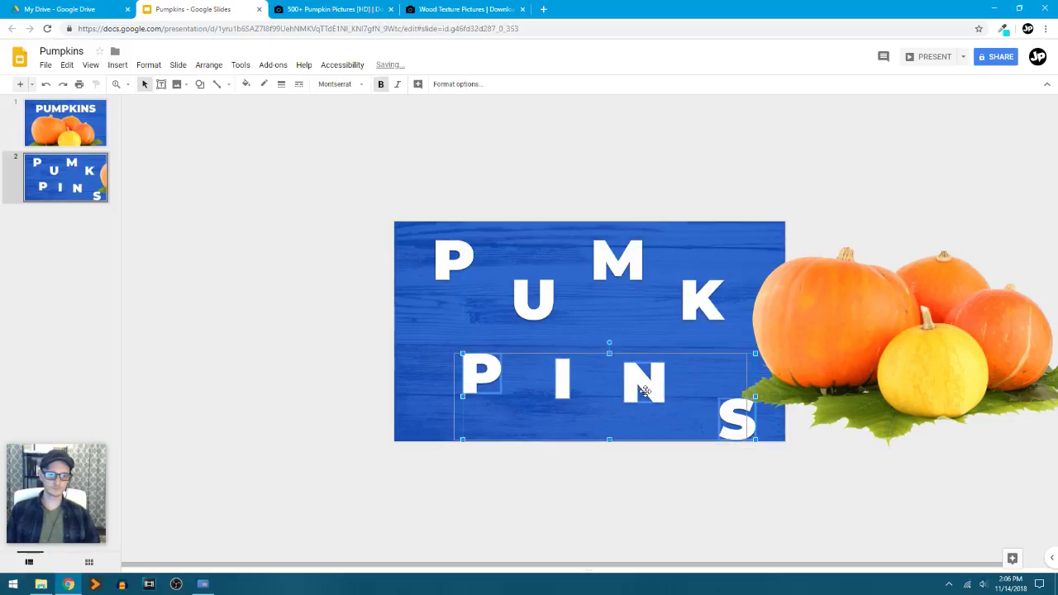
{"action": "left_click_drag", "start_coordinate": [653, 390], "coordinate": [644, 387]}
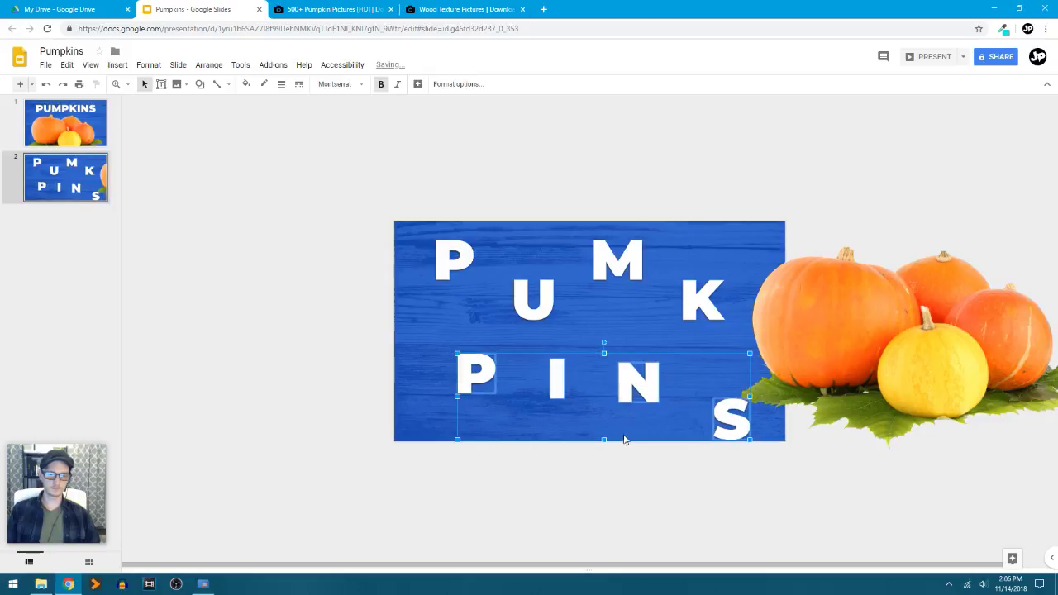
{"action": "left_click", "coordinate": [780, 538]}
Step: Move the pumpkin image left so it sits partly on the slide behind the letters, and flip it horizontally
{"action": "left_click_drag", "start_coordinate": [942, 395], "coordinate": [788, 368]}
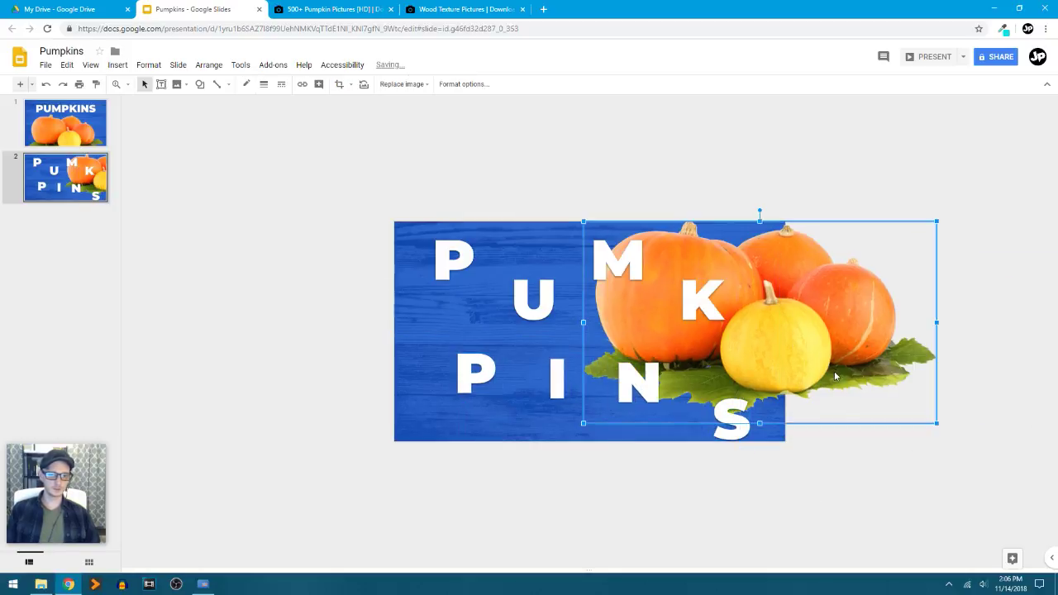
{"action": "left_click_drag", "start_coordinate": [840, 346], "coordinate": [839, 366]}
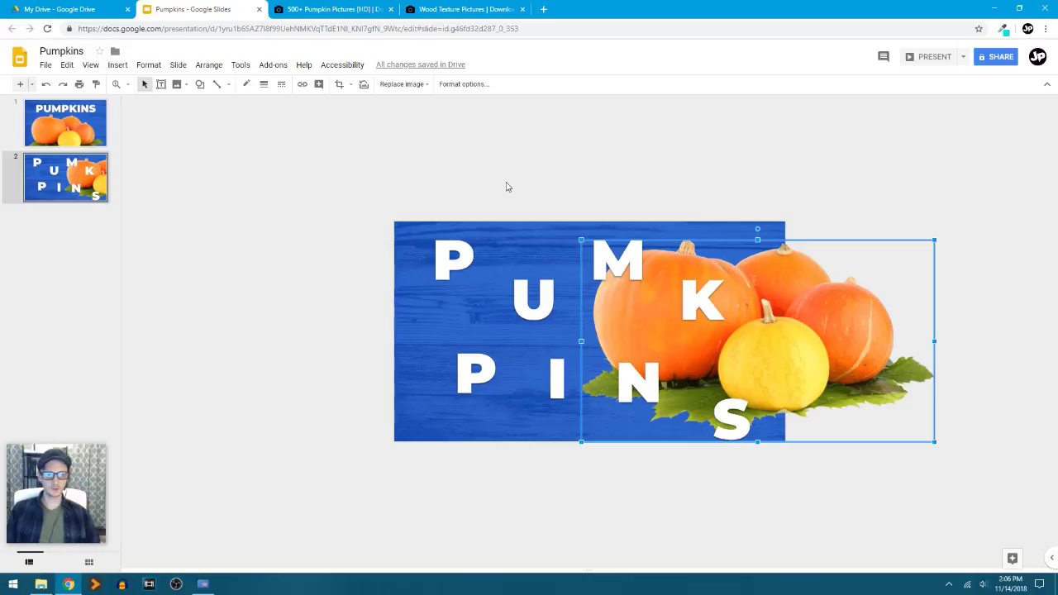
{"action": "left_click", "coordinate": [209, 67]}
{"action": "mouse_move", "coordinate": [295, 158]}
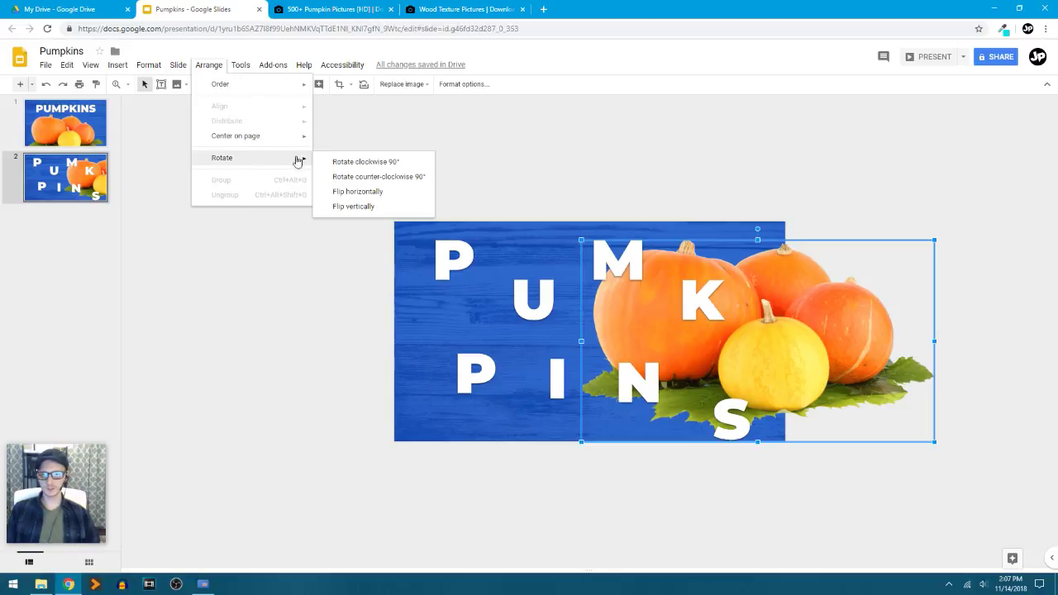
{"action": "left_click", "coordinate": [393, 196]}
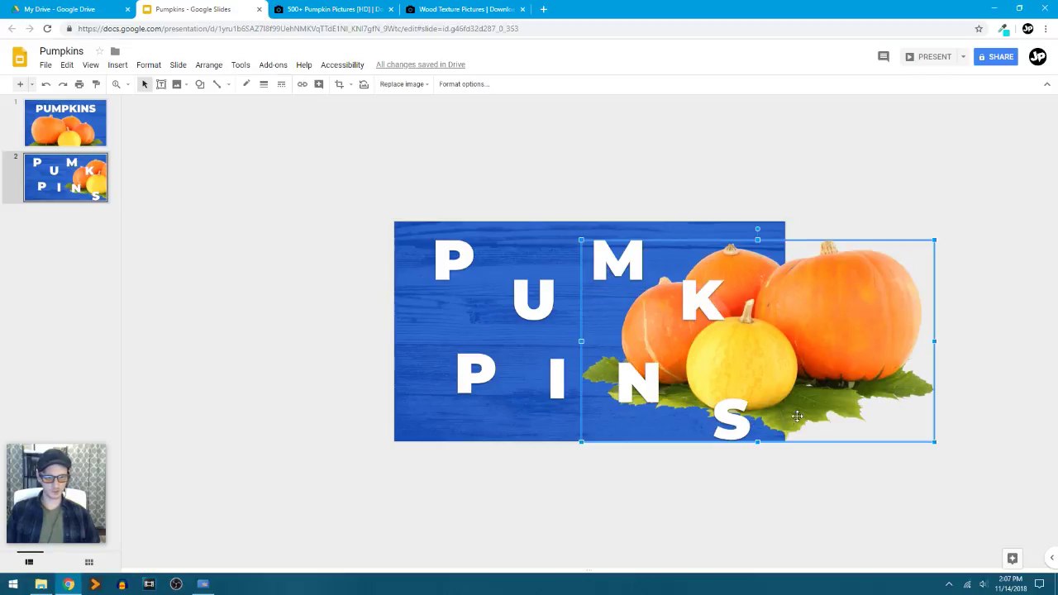
Step: Crop the pumpkin image at the slide's right edge and center it vertically on the slide
{"action": "double_click", "coordinate": [864, 343]}
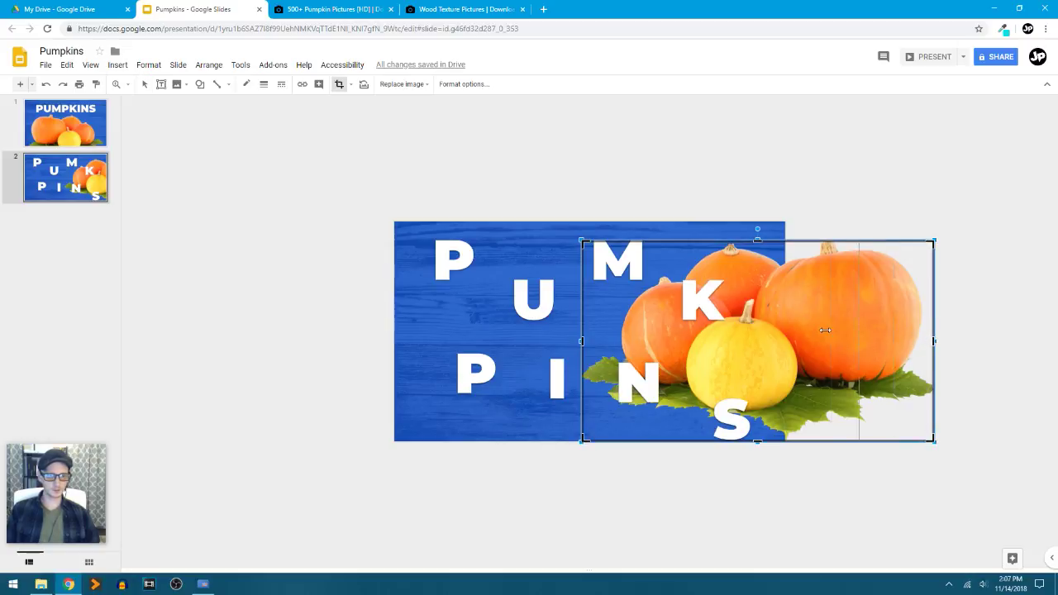
{"action": "left_click", "coordinate": [957, 283]}
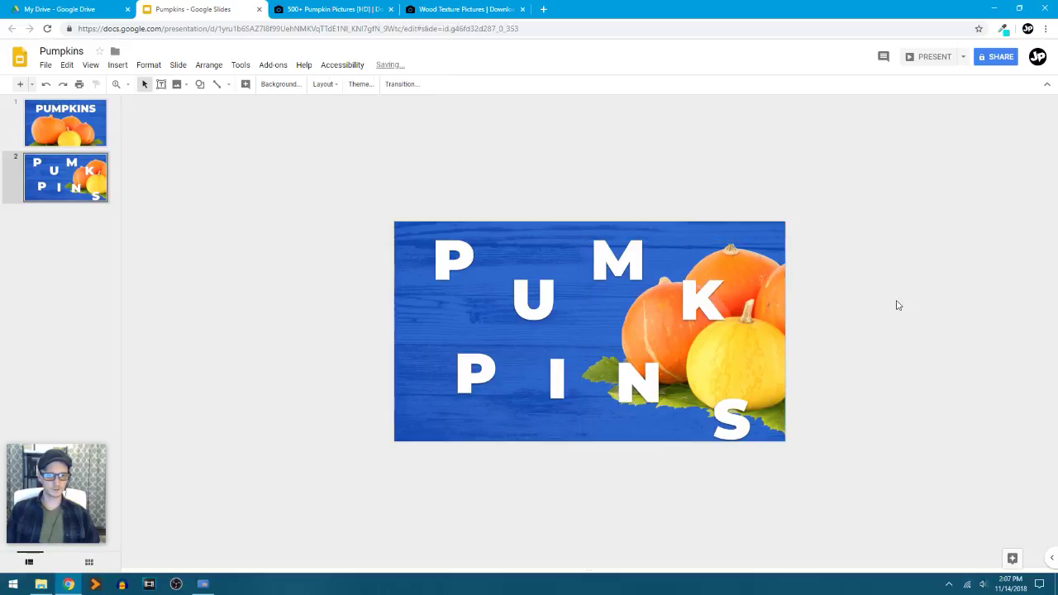
{"action": "left_click", "coordinate": [781, 355]}
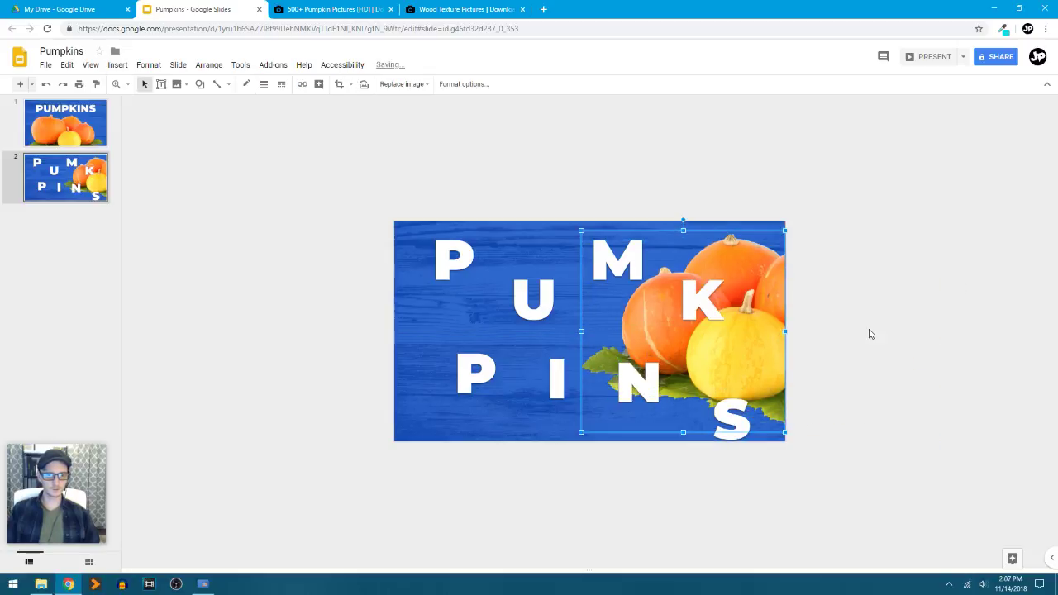
{"action": "left_click", "coordinate": [925, 358]}
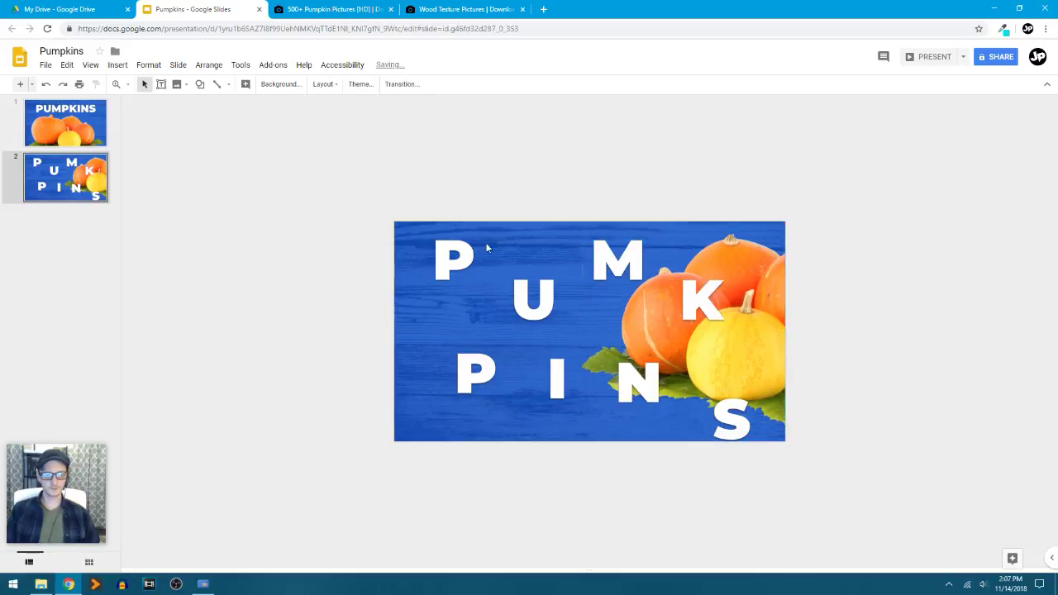
Step: Shift all eight letters slightly up and left together, leaving the pumpkin image in place
{"action": "left_click_drag", "start_coordinate": [349, 198], "coordinate": [780, 461]}
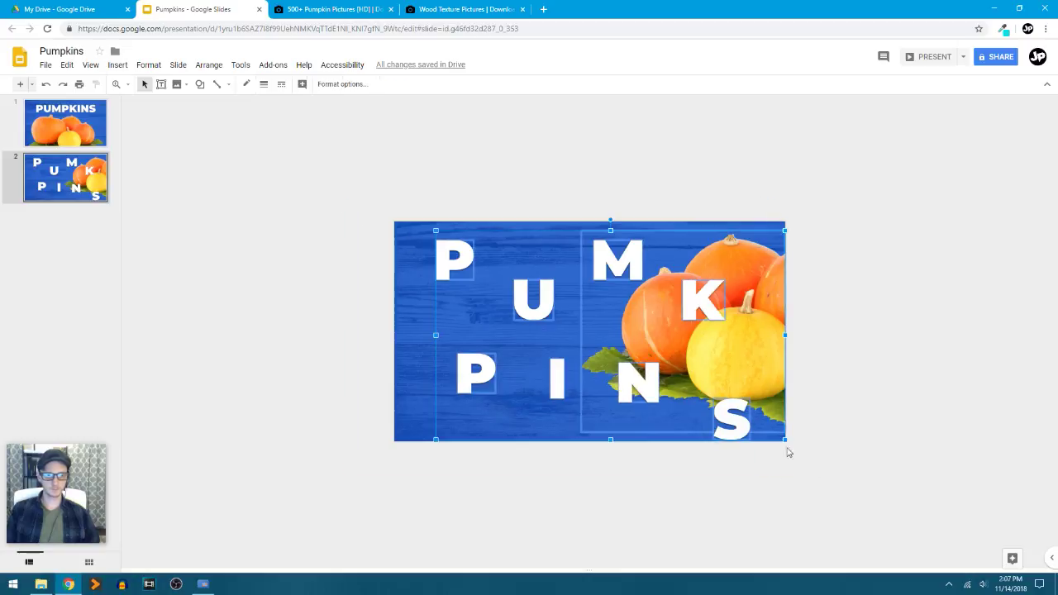
{"action": "left_click", "coordinate": [768, 313], "text": "shift"}
{"action": "left_click_drag", "start_coordinate": [475, 383], "coordinate": [472, 374]}
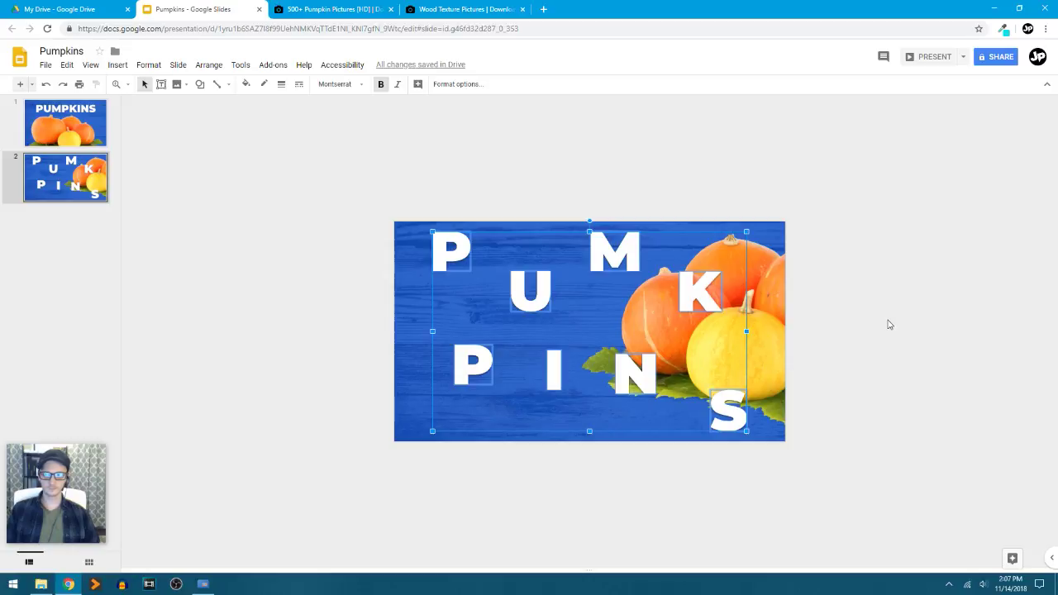
{"action": "left_click", "coordinate": [862, 330]}
Step: Swap the upper K with the lower P so the letters read PUMP above KINS
{"action": "left_click", "coordinate": [532, 312]}
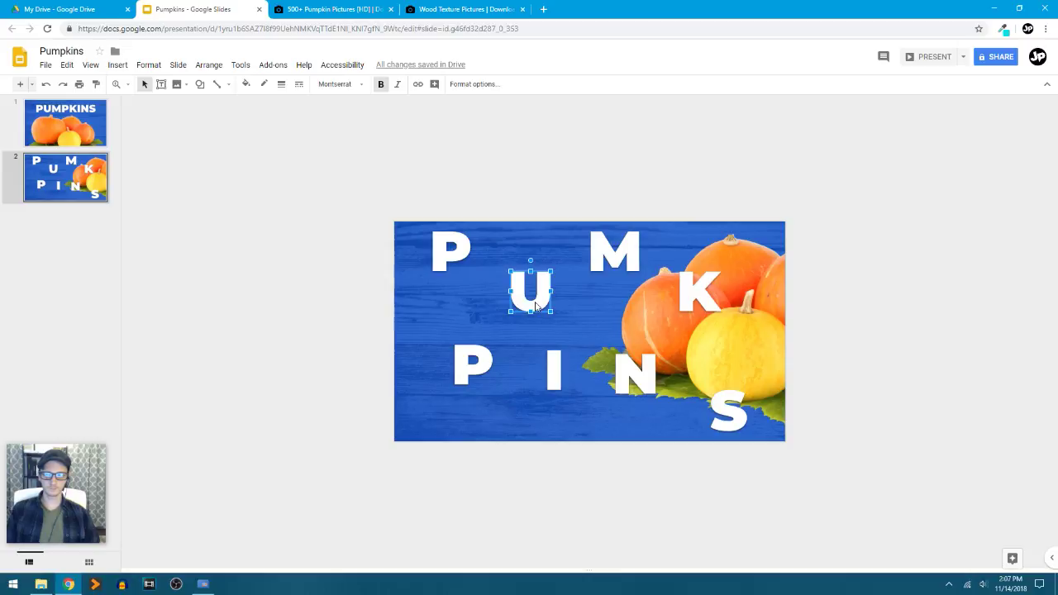
{"action": "left_click", "coordinate": [698, 299]}
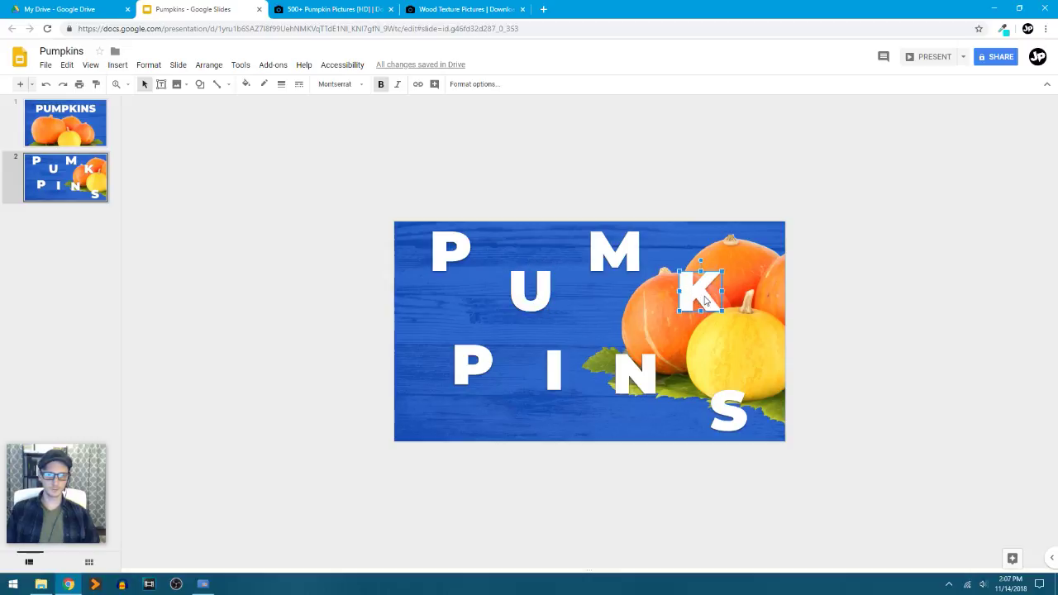
{"action": "left_click_drag", "start_coordinate": [706, 302], "coordinate": [472, 444]}
{"action": "left_click", "coordinate": [473, 372]}
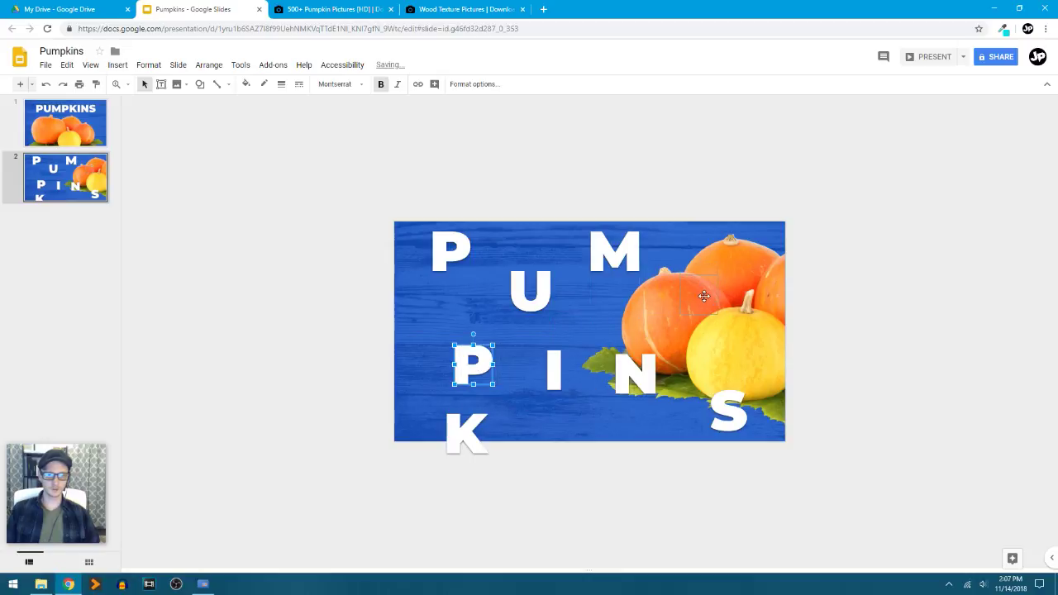
{"action": "left_click_drag", "start_coordinate": [703, 291], "coordinate": [701, 291]}
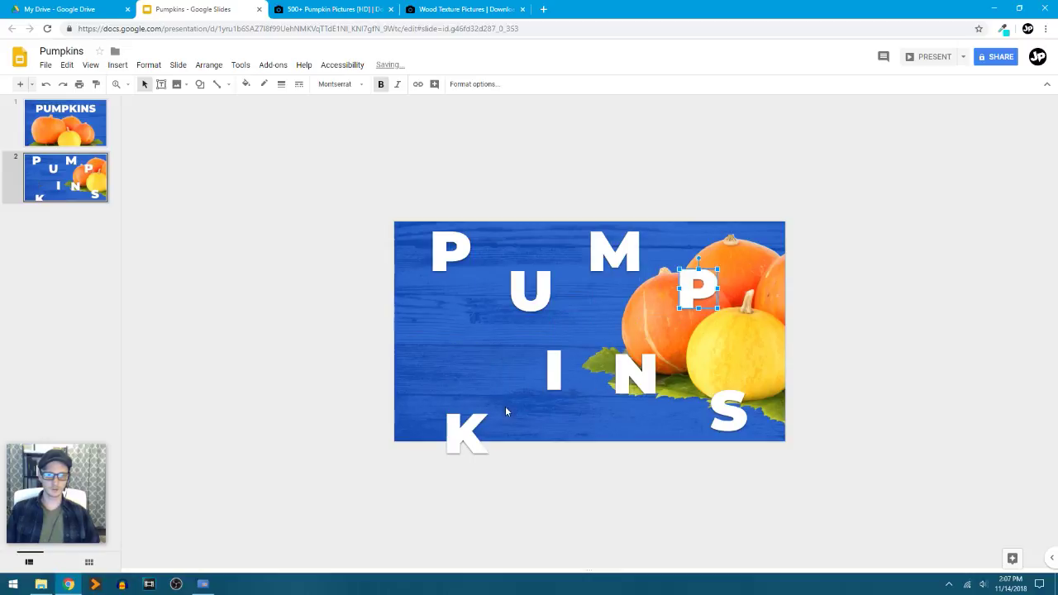
{"action": "left_click_drag", "start_coordinate": [467, 430], "coordinate": [483, 367]}
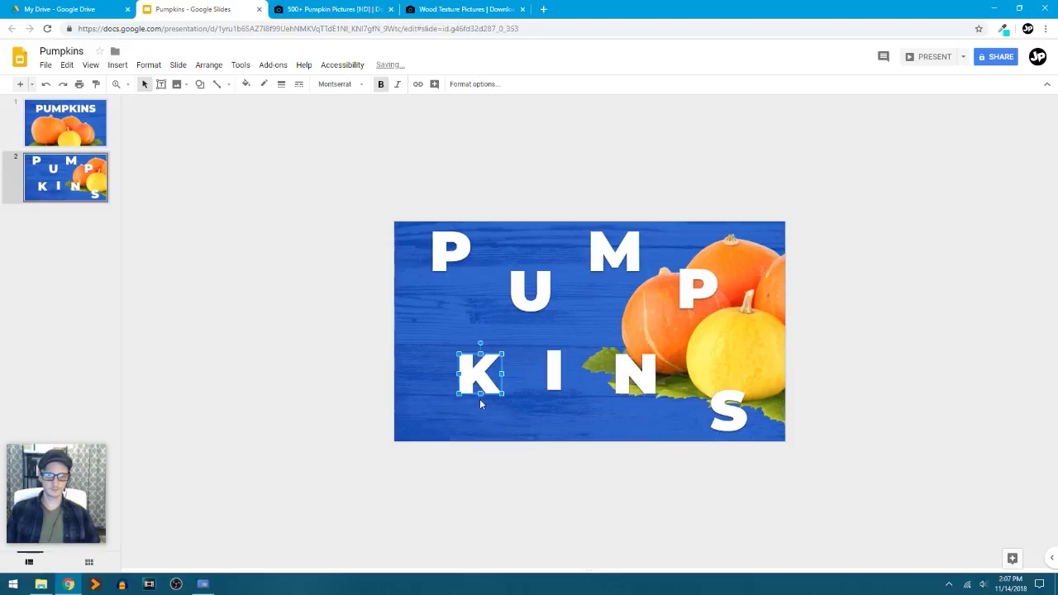
Step: Move the letter K down and slightly right, below the level of the I
{"action": "scroll", "coordinate": [480, 404], "scroll_direction": "up", "scroll_amount": 1}
{"action": "left_click_drag", "start_coordinate": [379, 422], "coordinate": [391, 480]}
{"action": "key", "text": "ctrl+alt+minus"}
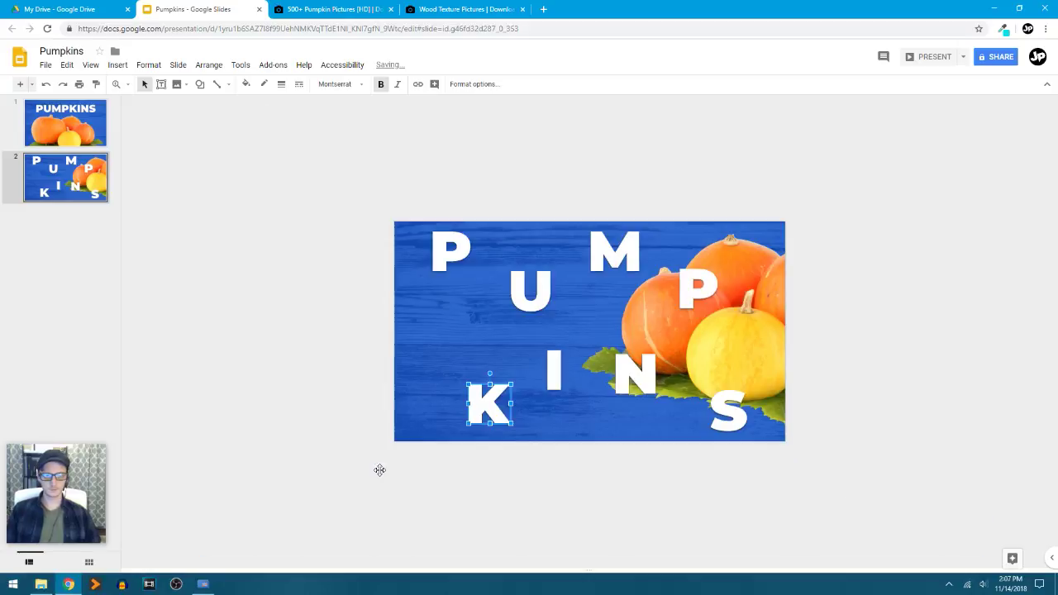
{"action": "left_click", "coordinate": [348, 327]}
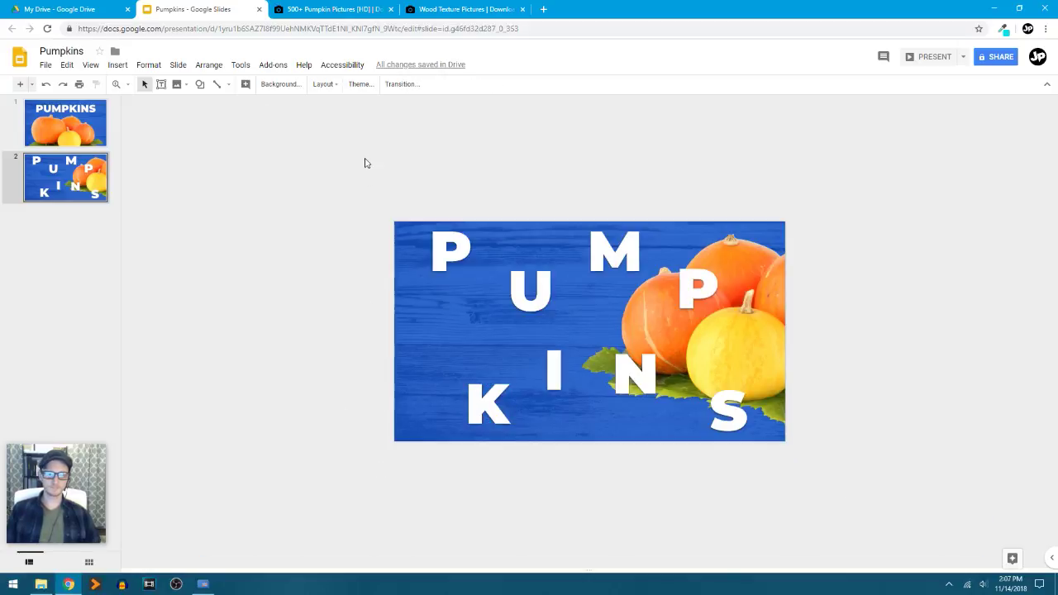
Step: Raise the letter S slightly and nudge the K up so the two sit level
{"action": "left_click", "coordinate": [728, 411]}
{"action": "key", "text": "Up"}
{"action": "key", "text": "Up"}
{"action": "left_click_drag", "start_coordinate": [485, 406], "coordinate": [480, 402]}
{"action": "left_click", "coordinate": [326, 339]}
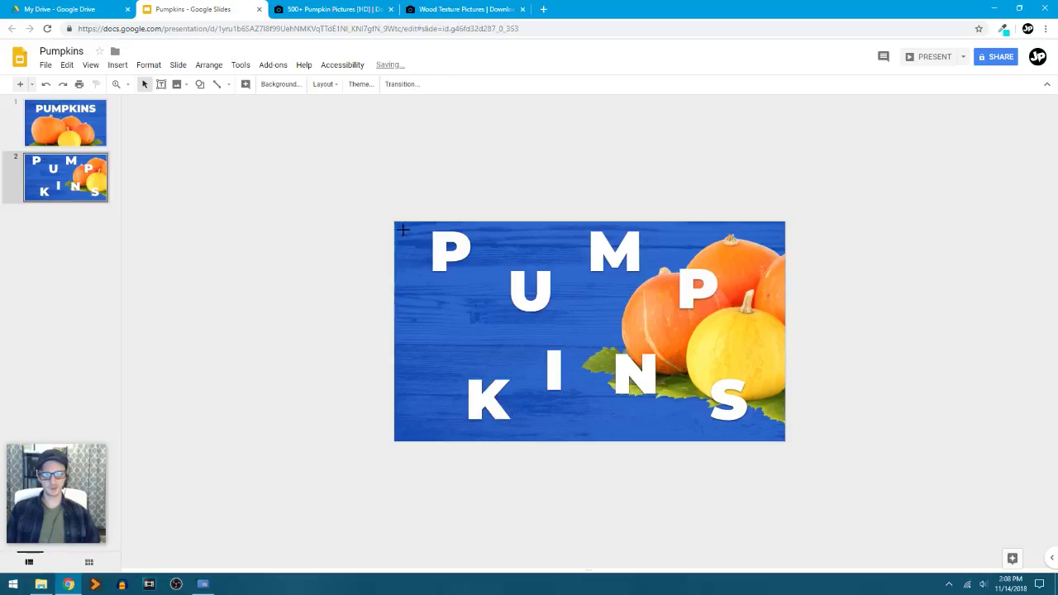
Step: Move all eight letters slightly down together to center them vertically on the slide
{"action": "left_click_drag", "start_coordinate": [376, 173], "coordinate": [762, 459]}
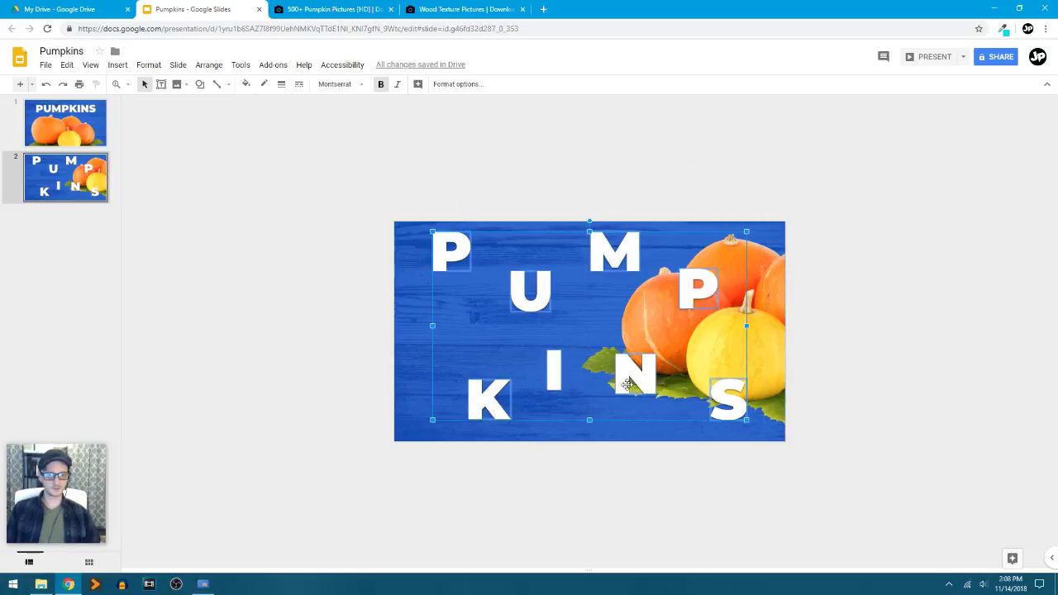
{"action": "left_click_drag", "start_coordinate": [620, 387], "coordinate": [621, 394]}
{"action": "left_click", "coordinate": [864, 332]}
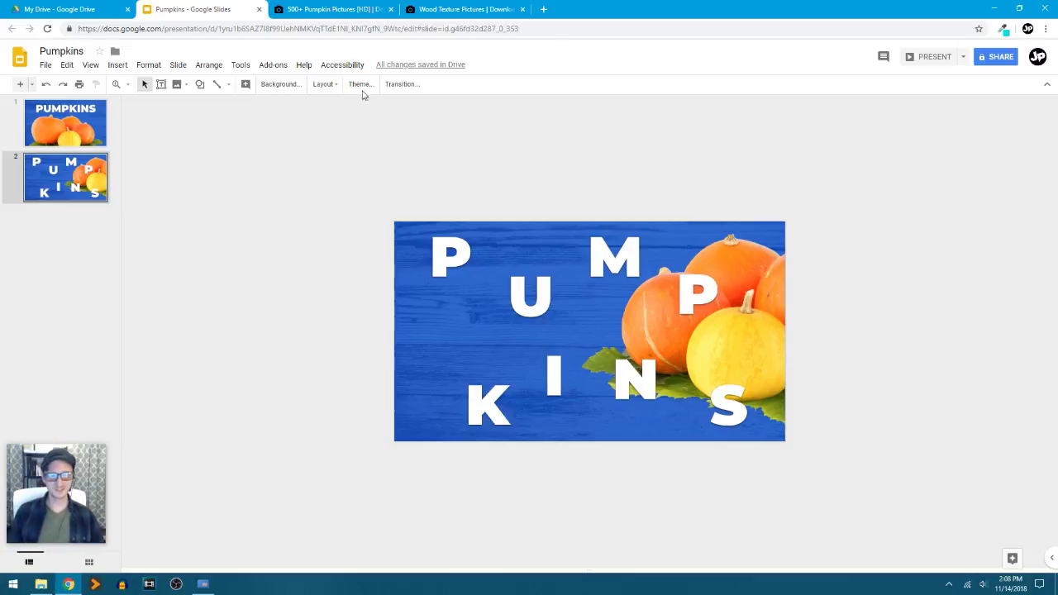
{"action": "left_click", "coordinate": [607, 250]}
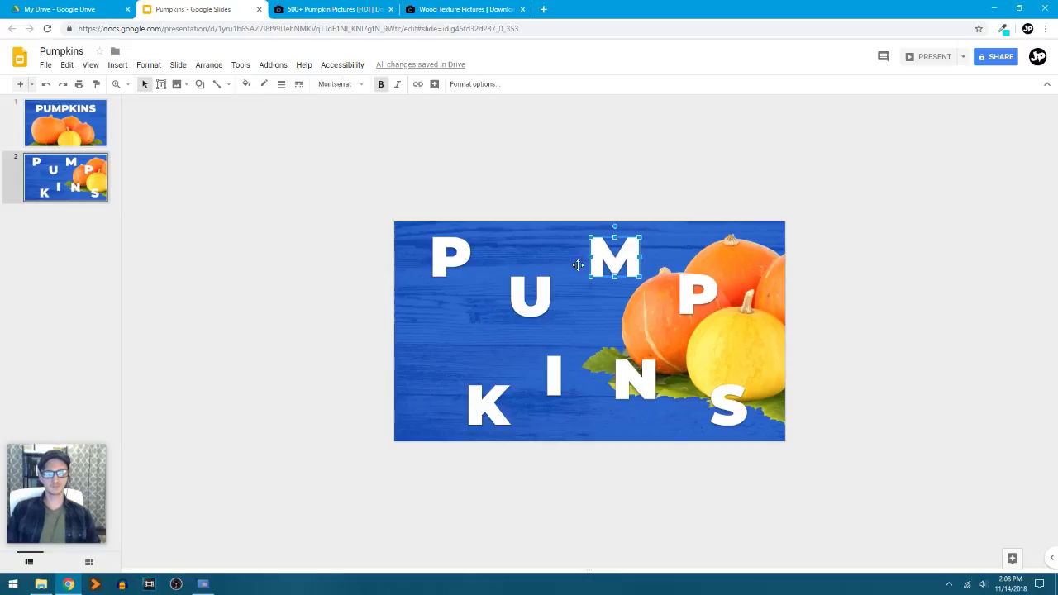
{"action": "left_click", "coordinate": [335, 251]}
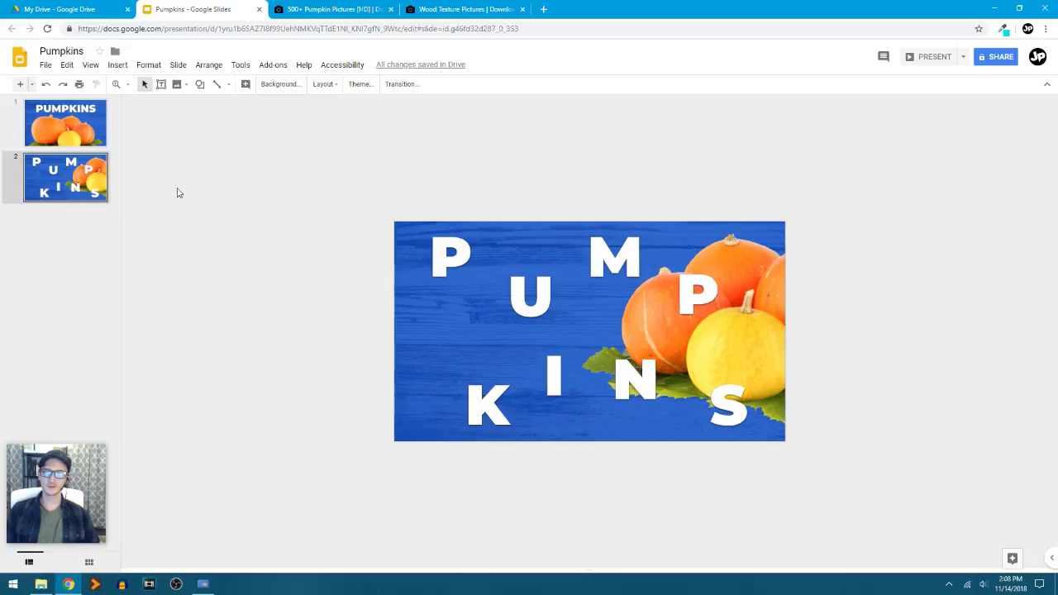
{"action": "left_click", "coordinate": [61, 139]}
{"action": "left_click", "coordinate": [71, 197]}
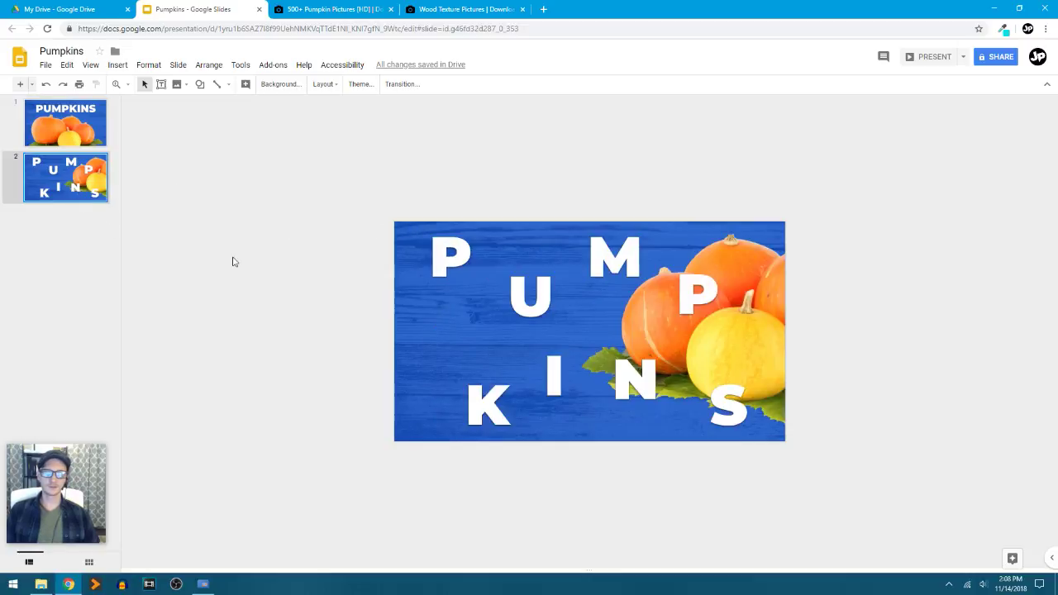
Step: Set the second slide's background color to solid orange
{"action": "left_click", "coordinate": [280, 83]}
{"action": "left_click", "coordinate": [553, 284]}
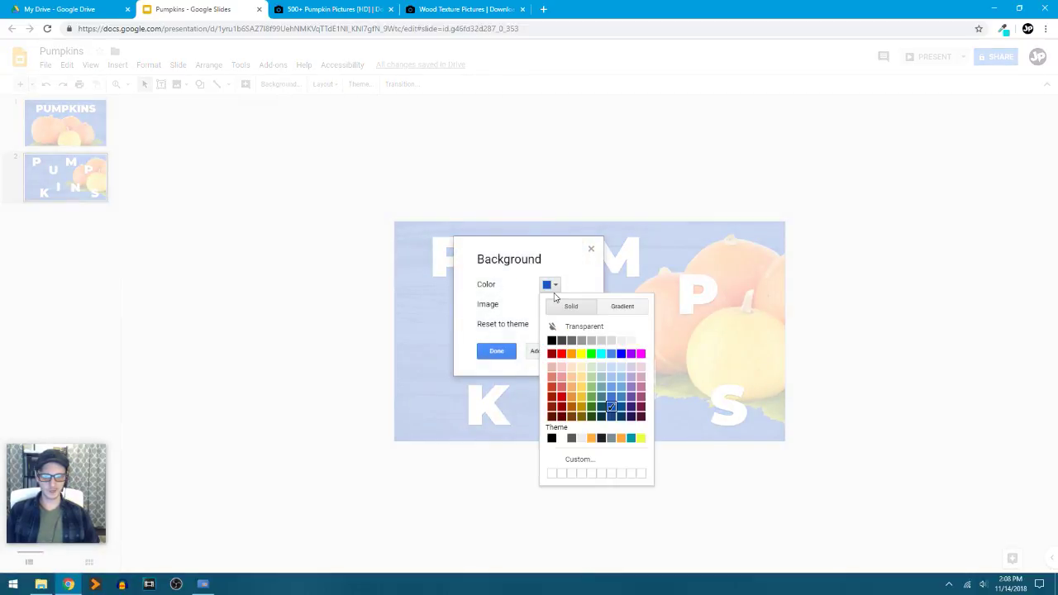
{"action": "left_click", "coordinate": [572, 354]}
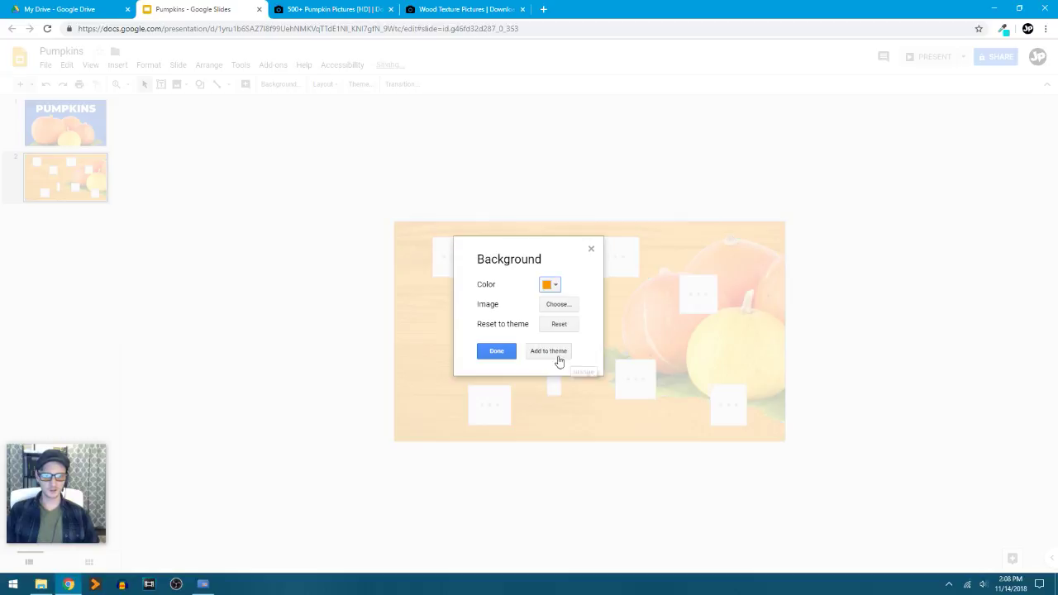
{"action": "left_click", "coordinate": [497, 351]}
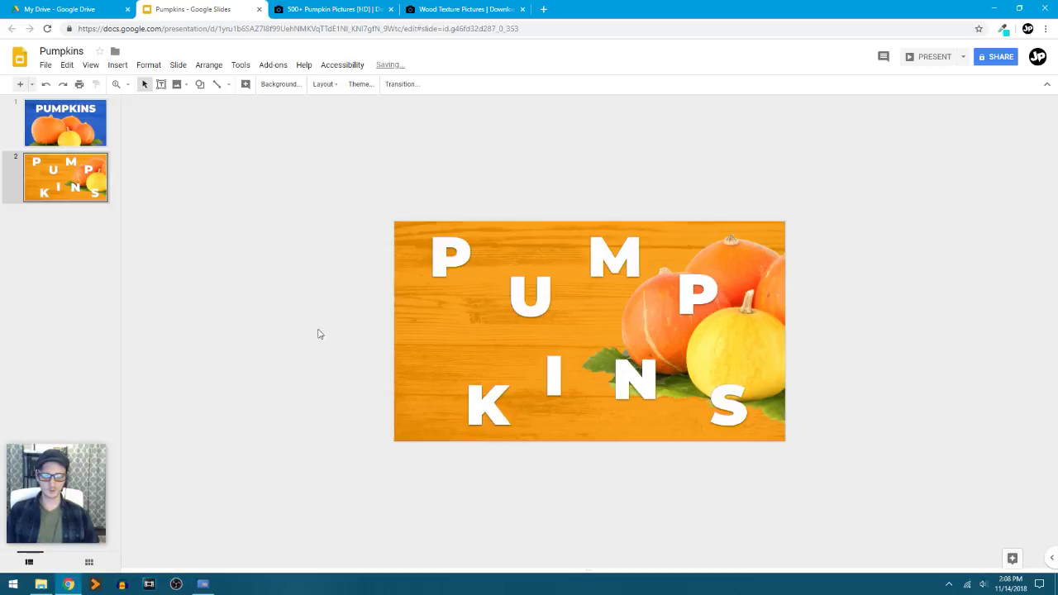
Step: Set the second slide's background to the lightest gray radial gradient
{"action": "left_click", "coordinate": [281, 84]}
{"action": "left_click", "coordinate": [552, 285]}
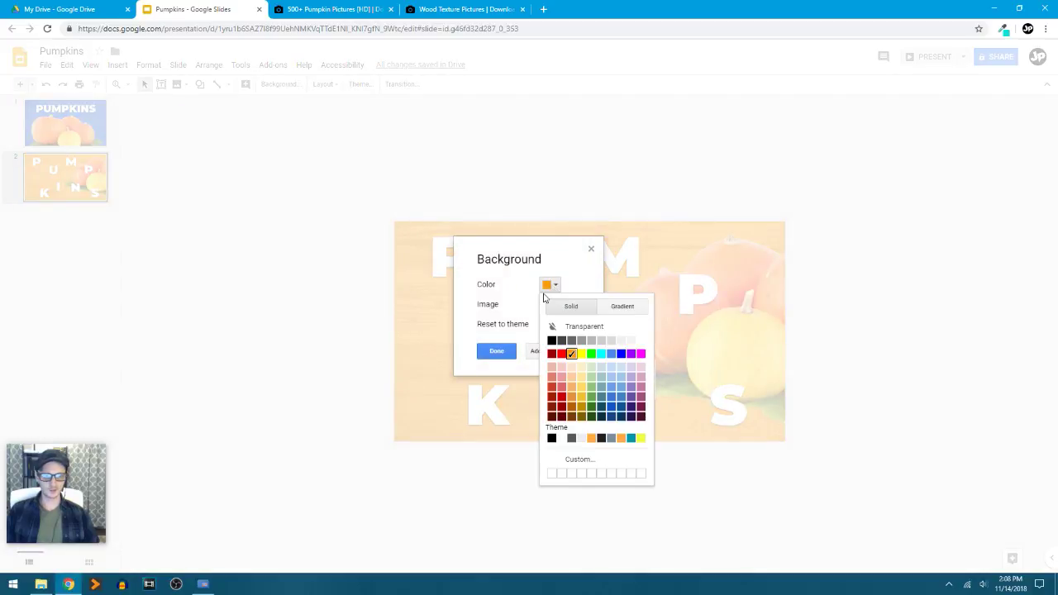
{"action": "left_click", "coordinate": [633, 308]}
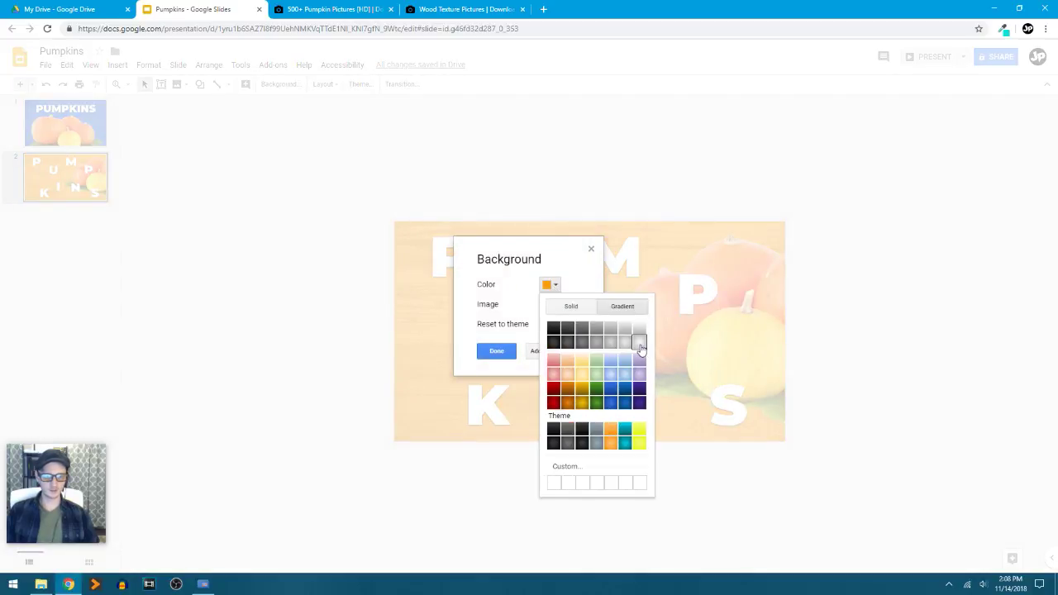
{"action": "left_click", "coordinate": [641, 348]}
{"action": "left_click", "coordinate": [500, 352]}
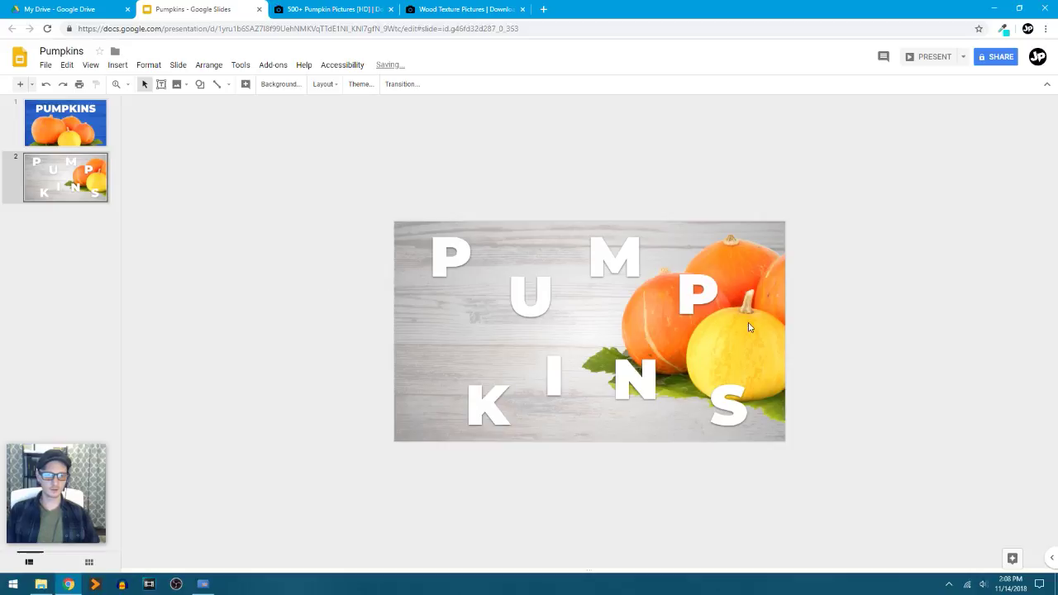
Step: Enlarge the pumpkin image beyond the slide's upper and lower edges, keeping its right side flush with the slide
{"action": "left_click", "coordinate": [776, 359]}
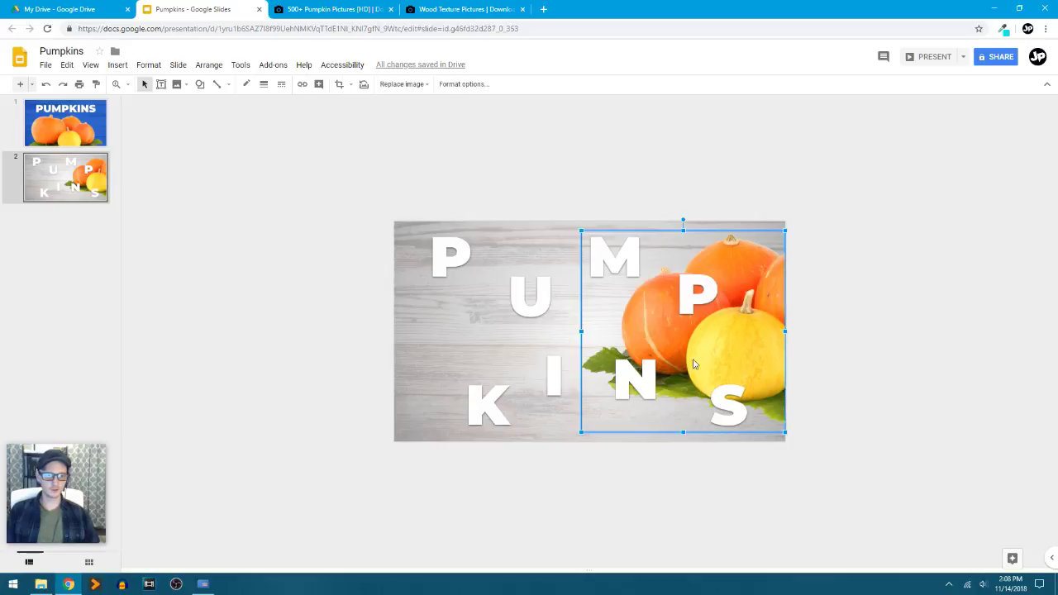
{"action": "double_click", "coordinate": [777, 342]}
{"action": "left_click", "coordinate": [848, 506]}
{"action": "left_click_drag", "start_coordinate": [579, 229], "coordinate": [551, 212]}
{"action": "left_click_drag", "start_coordinate": [789, 343], "coordinate": [764, 346]}
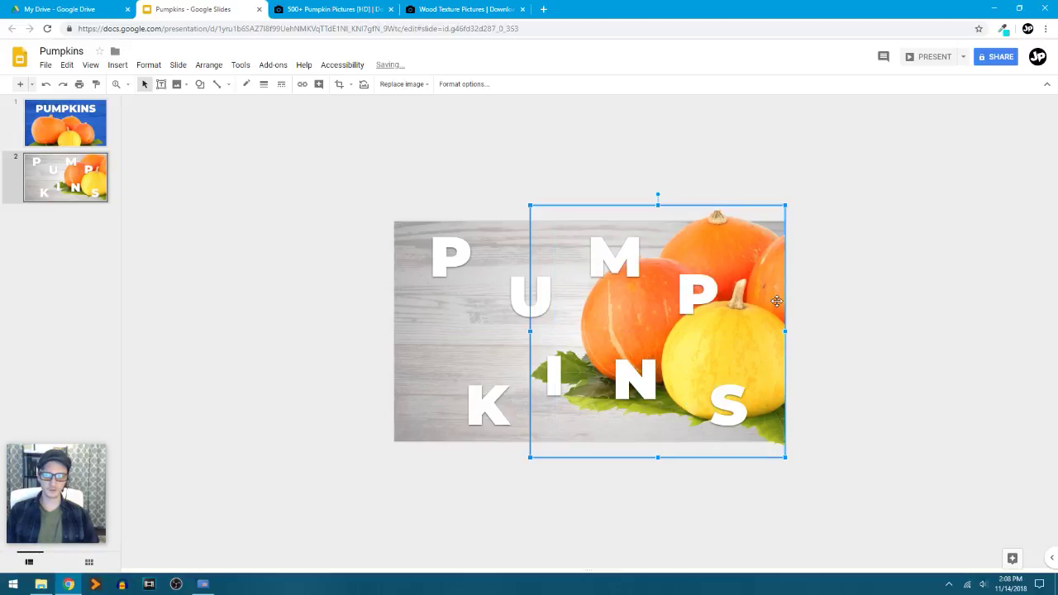
Step: Crop the pumpkin image's overhanging top and bottom to the slide's edges
{"action": "double_click", "coordinate": [777, 306]}
{"action": "left_click_drag", "start_coordinate": [658, 206], "coordinate": [658, 222]}
{"action": "left_click", "coordinate": [661, 158]}
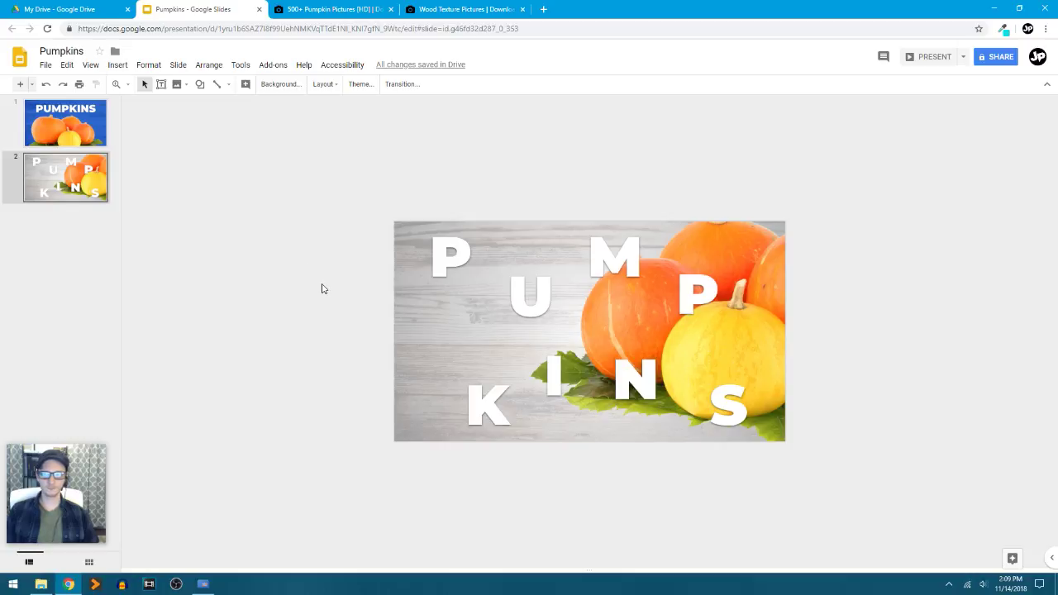
Step: Insert word art reading "Subtitle" on the first slide
{"action": "left_click", "coordinate": [79, 141]}
{"action": "left_click", "coordinate": [83, 190]}
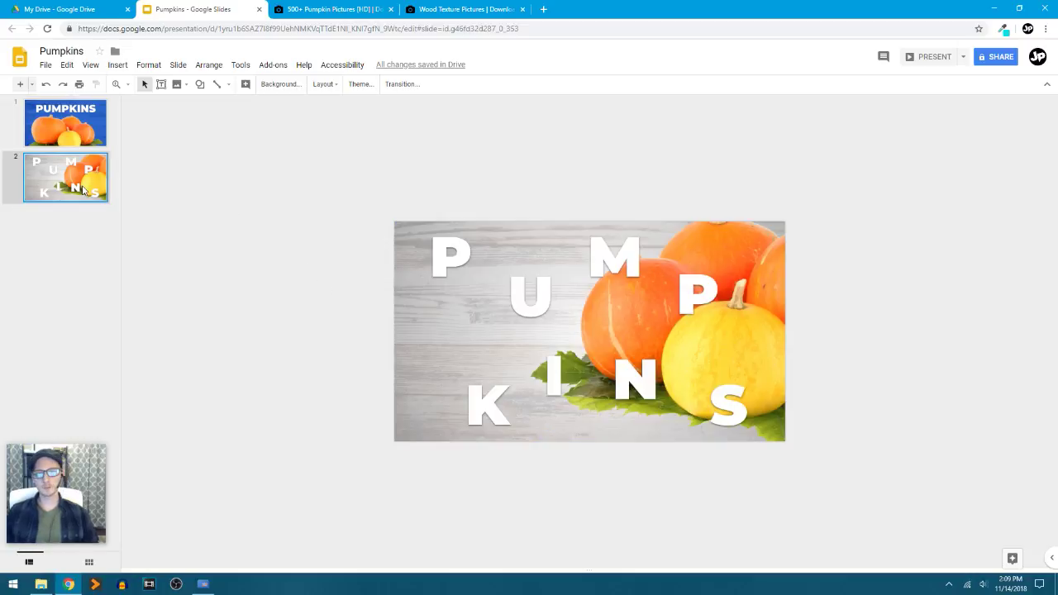
{"action": "left_click", "coordinate": [103, 115]}
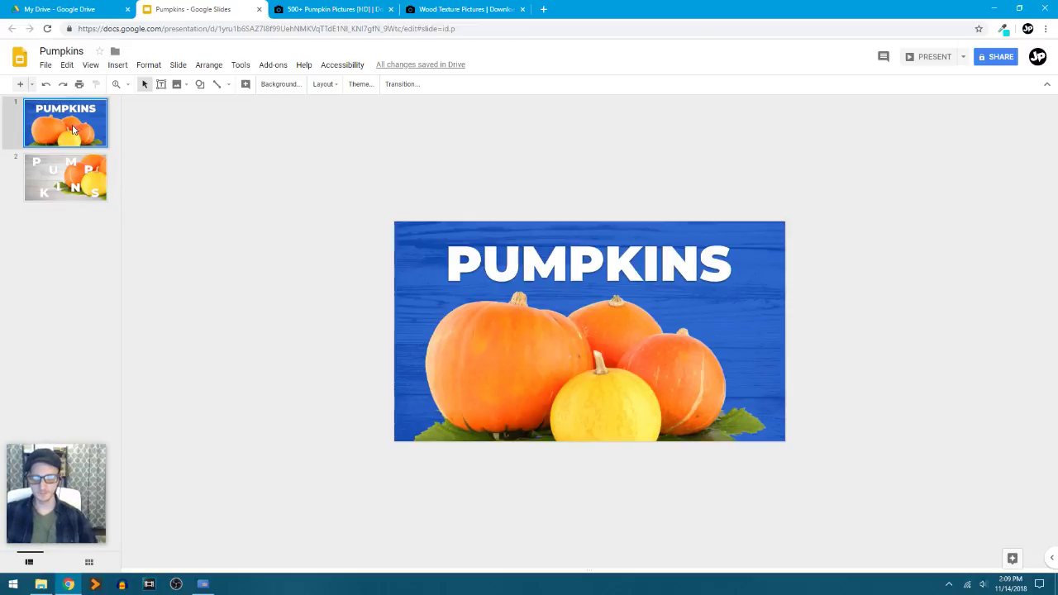
{"action": "left_click", "coordinate": [118, 66]}
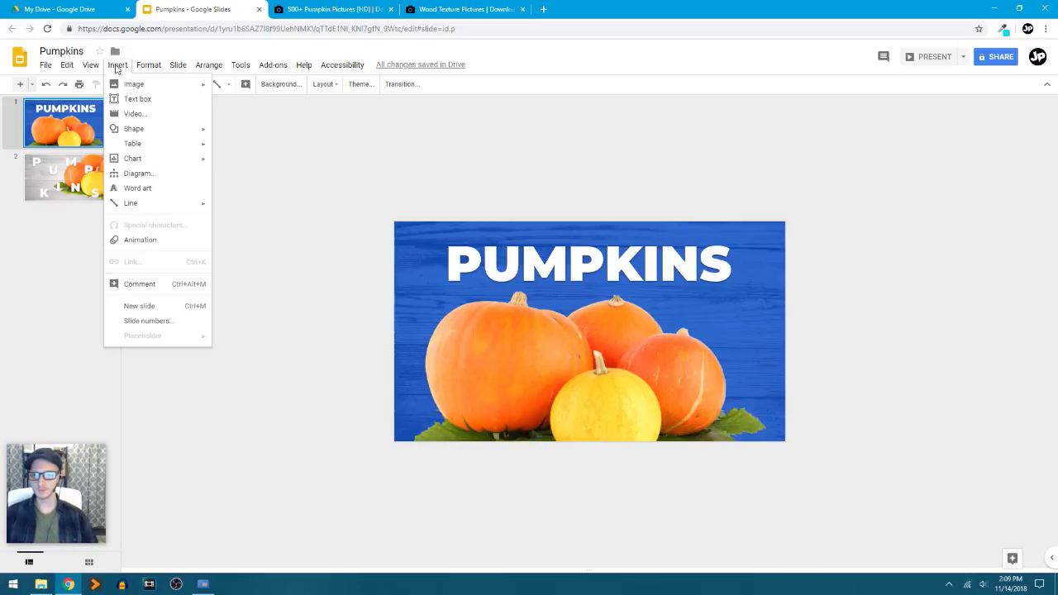
{"action": "left_click", "coordinate": [150, 190]}
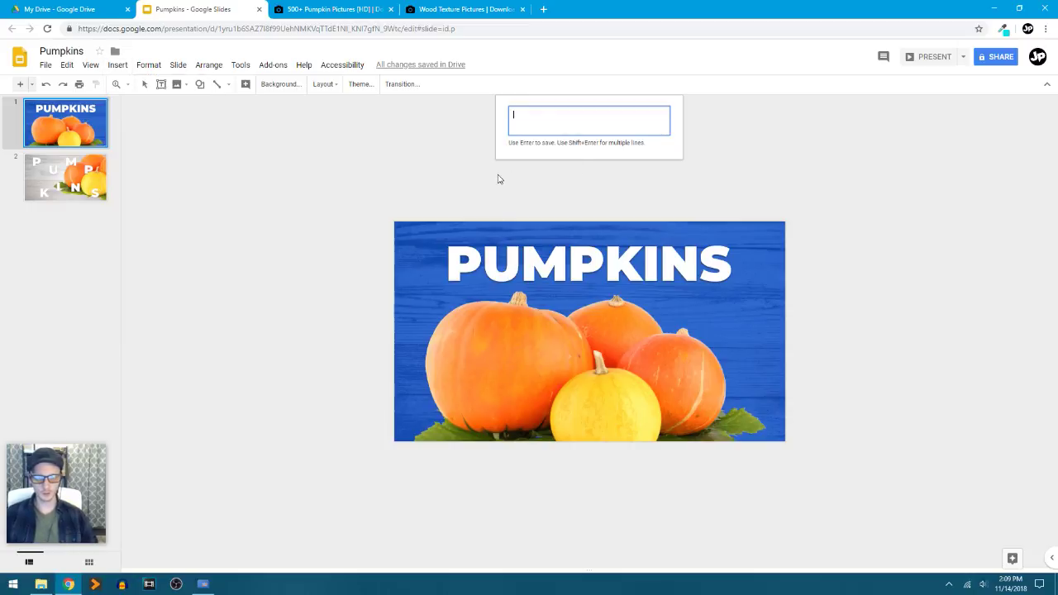
{"action": "type", "text": "u"}
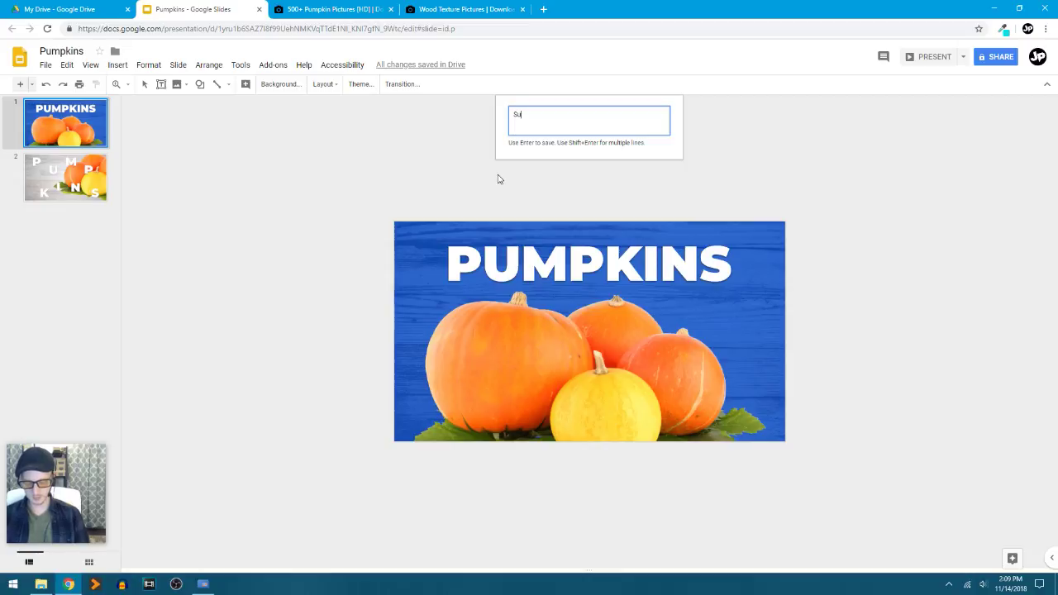
{"action": "type", "text": "btitle"}
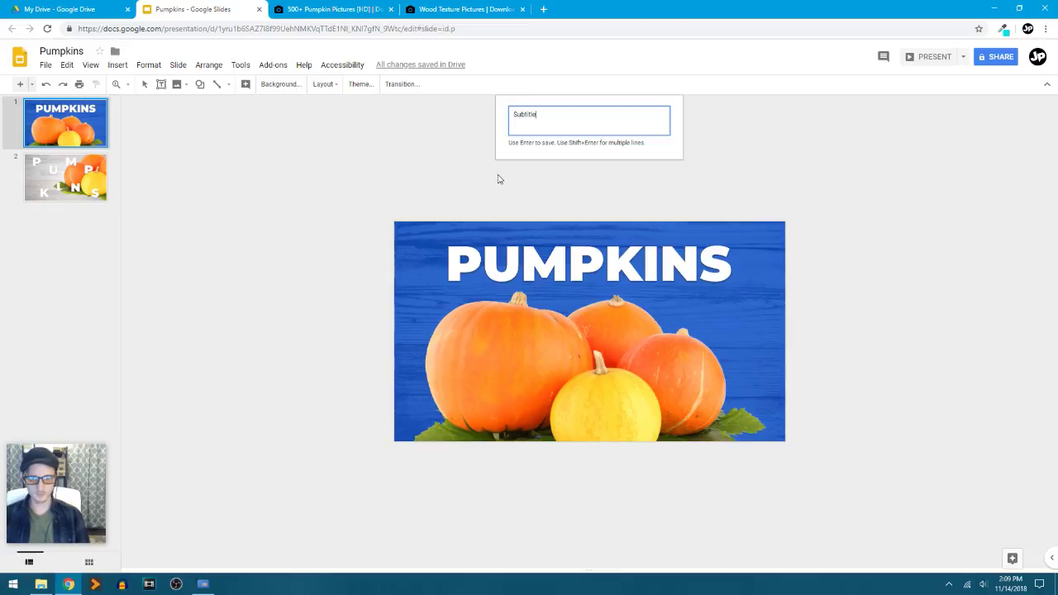
{"action": "key", "text": "Return"}
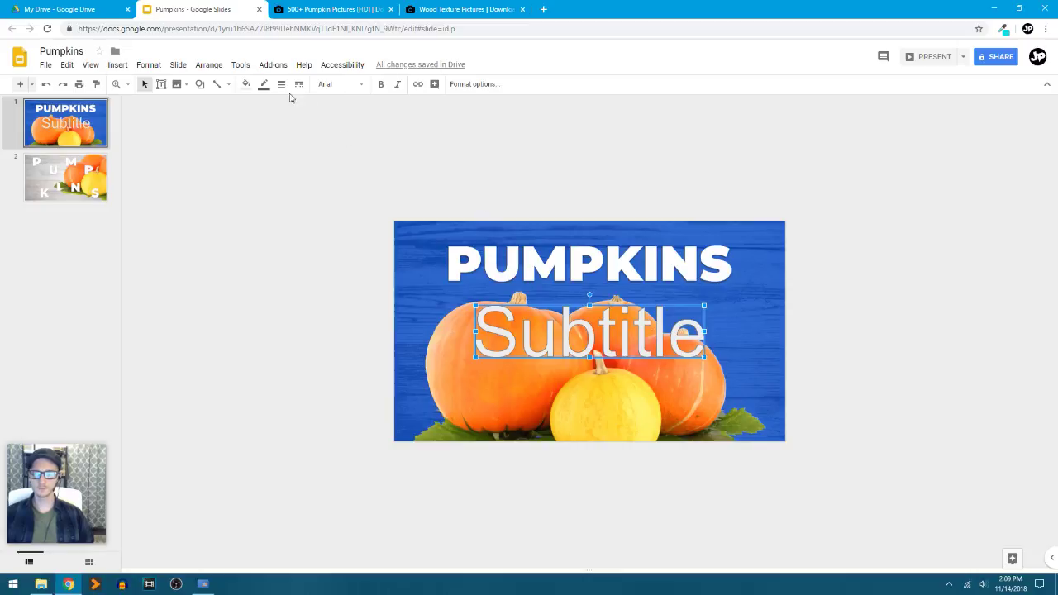
Step: Set the subtitle word art's font to Montserrat Medium
{"action": "left_click", "coordinate": [361, 88]}
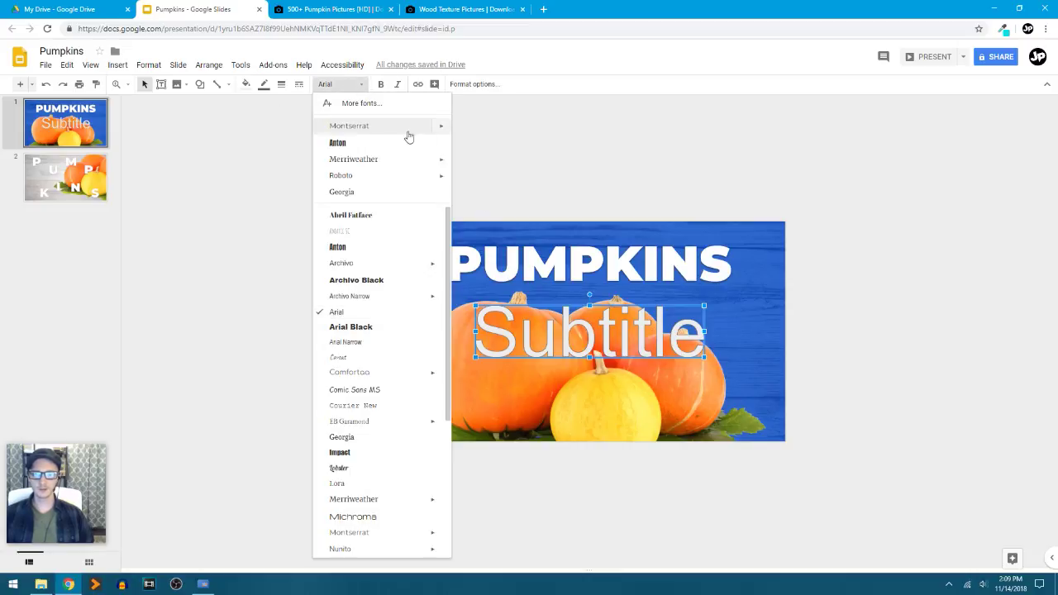
{"action": "mouse_move", "coordinate": [439, 127]}
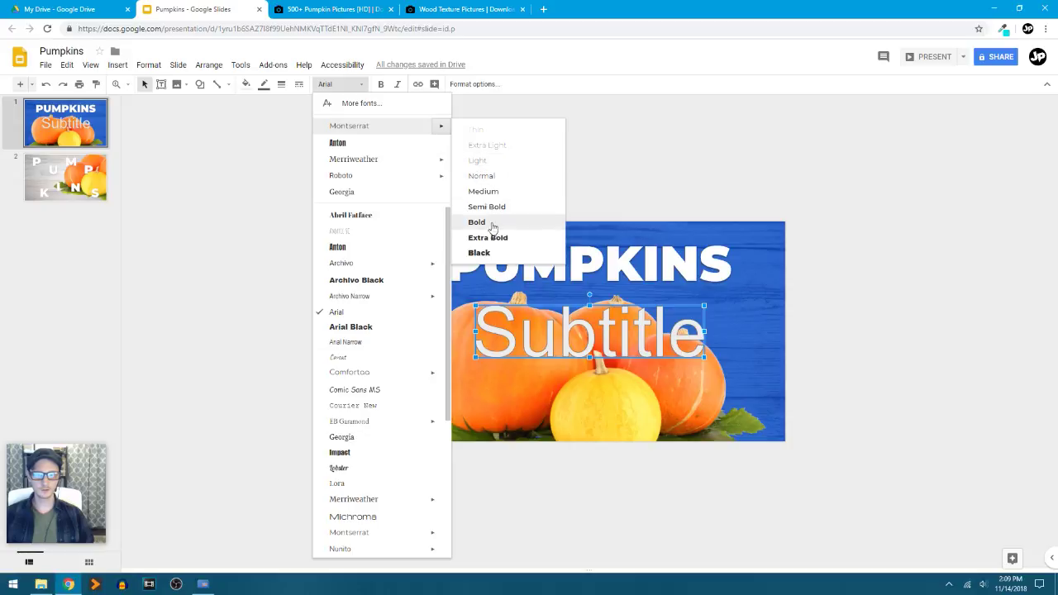
{"action": "left_click", "coordinate": [484, 191]}
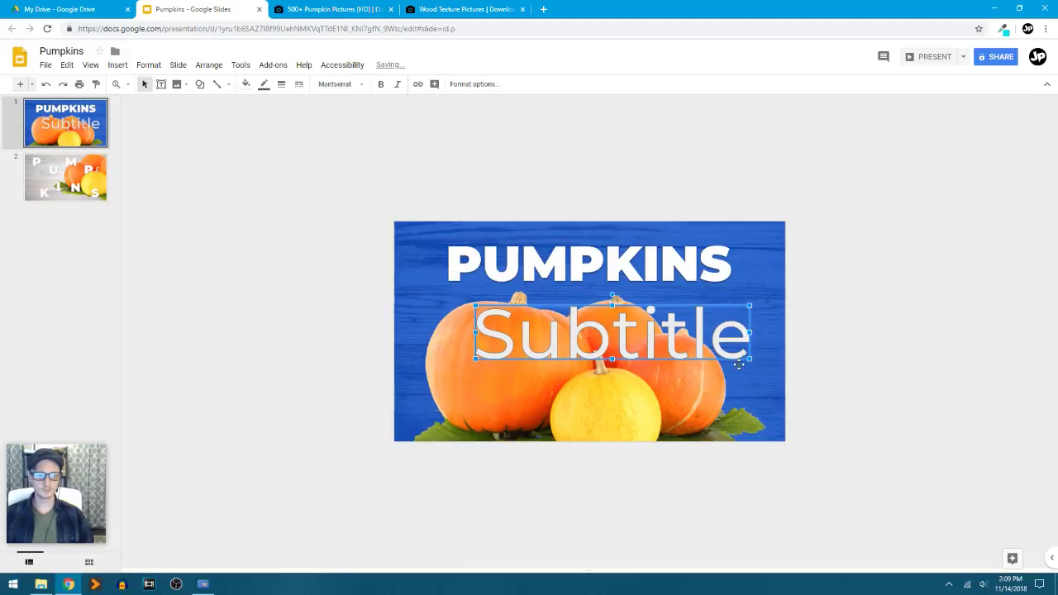
Step: Make the subtitle word art's outline transparent and fill the lettering with white
{"action": "left_click", "coordinate": [263, 84]}
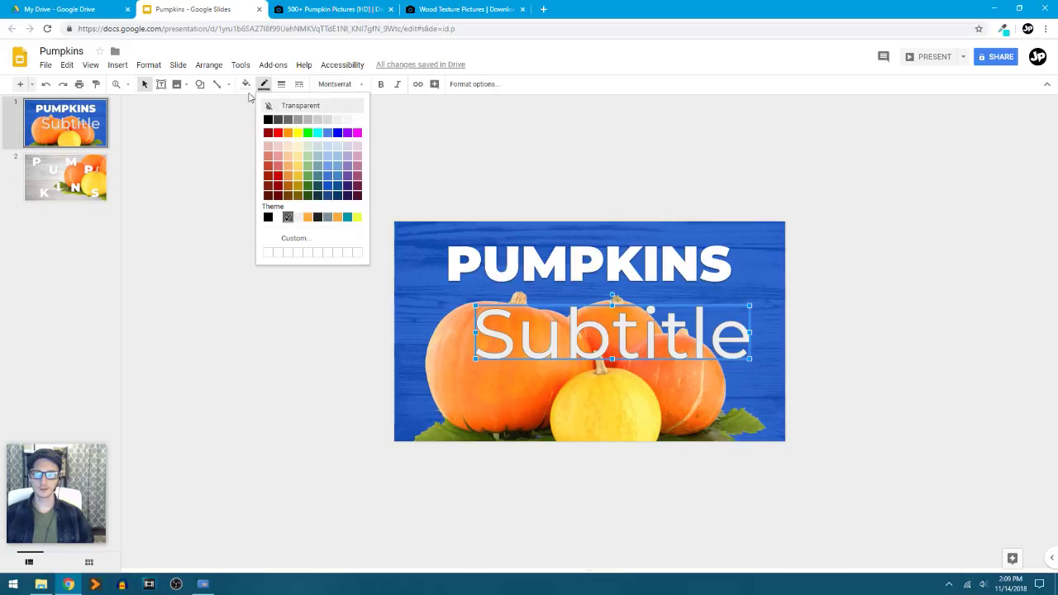
{"action": "left_click", "coordinate": [277, 107]}
{"action": "left_click", "coordinate": [245, 84]}
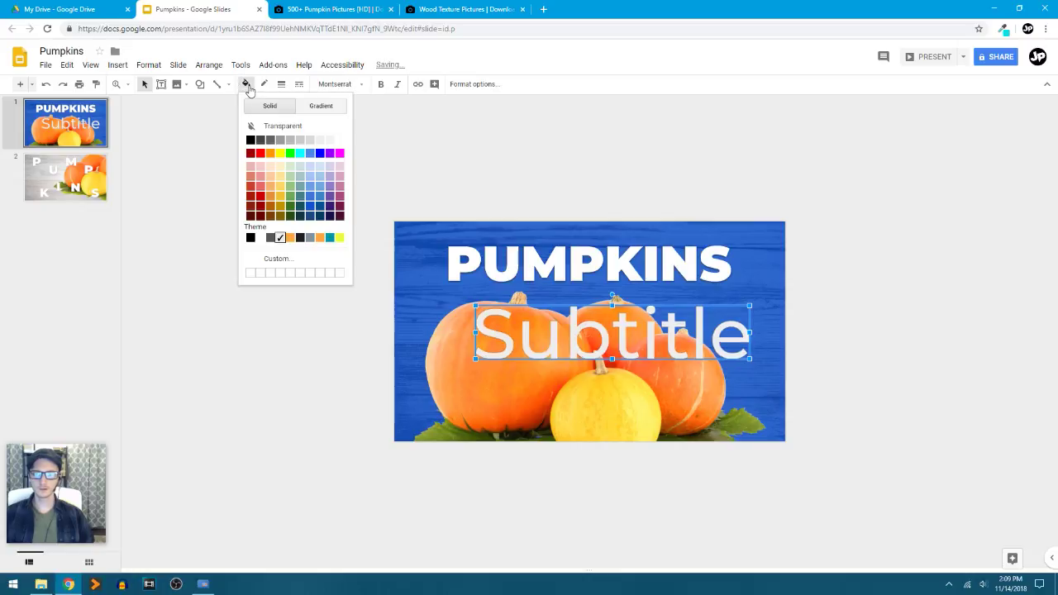
{"action": "left_click", "coordinate": [342, 152]}
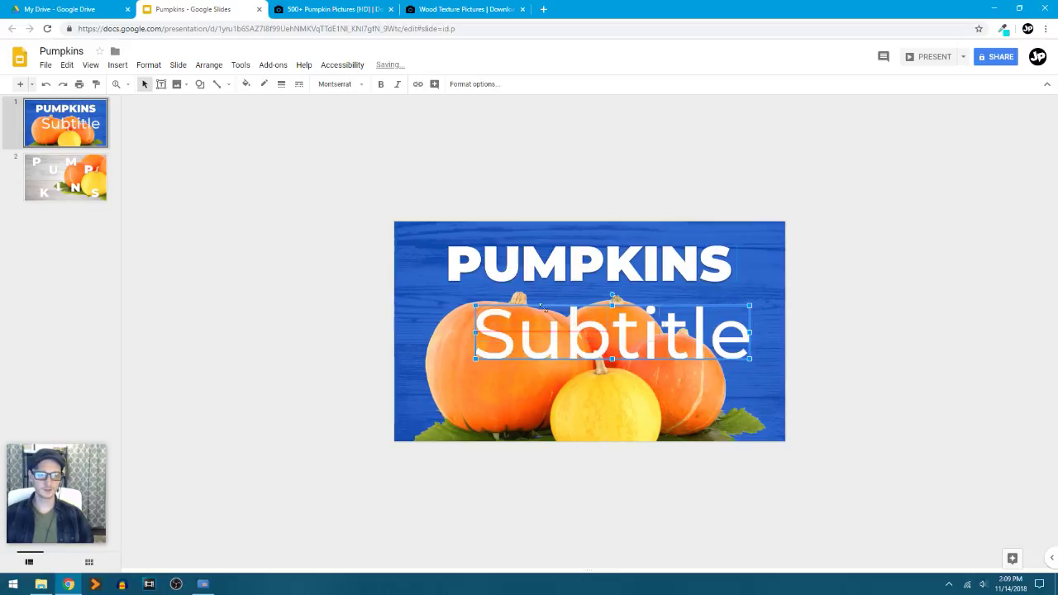
Step: Shrink the subtitle word art and place it just below the PUMPKINS title, aligned with the title's left edge
{"action": "left_click_drag", "start_coordinate": [542, 317], "coordinate": [512, 294]}
{"action": "key", "text": "Down"}
{"action": "key", "text": "Down"}
{"action": "key", "text": "Down"}
{"action": "key", "text": "Down"}
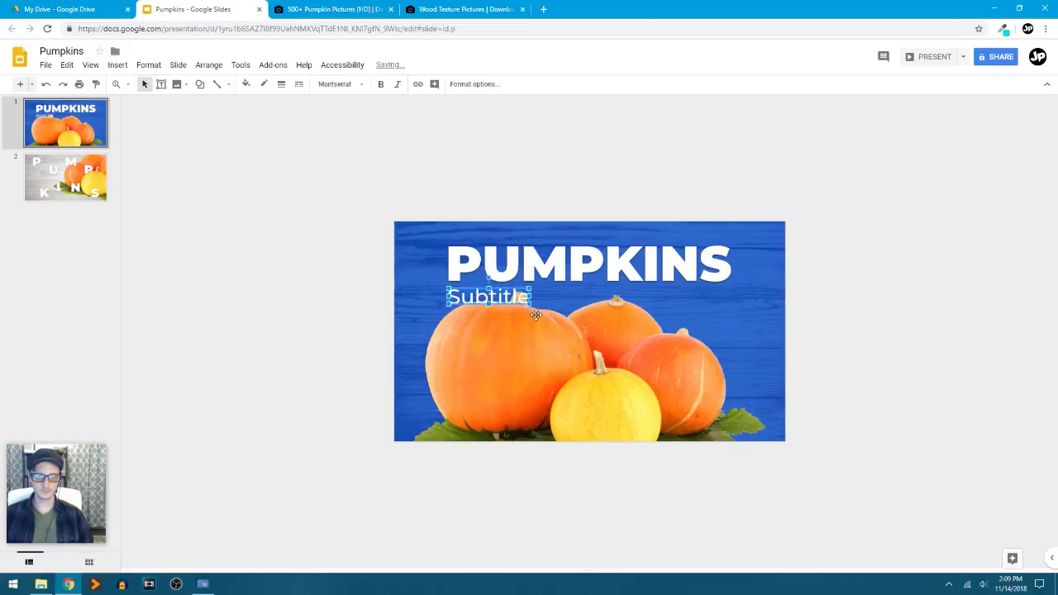
Step: Lower the title slide's pumpkin image to clear the subtitle, and crop its overhanging bottom to the slide's edge
{"action": "left_click", "coordinate": [612, 379]}
{"action": "left_click_drag", "start_coordinate": [611, 379], "coordinate": [612, 404]}
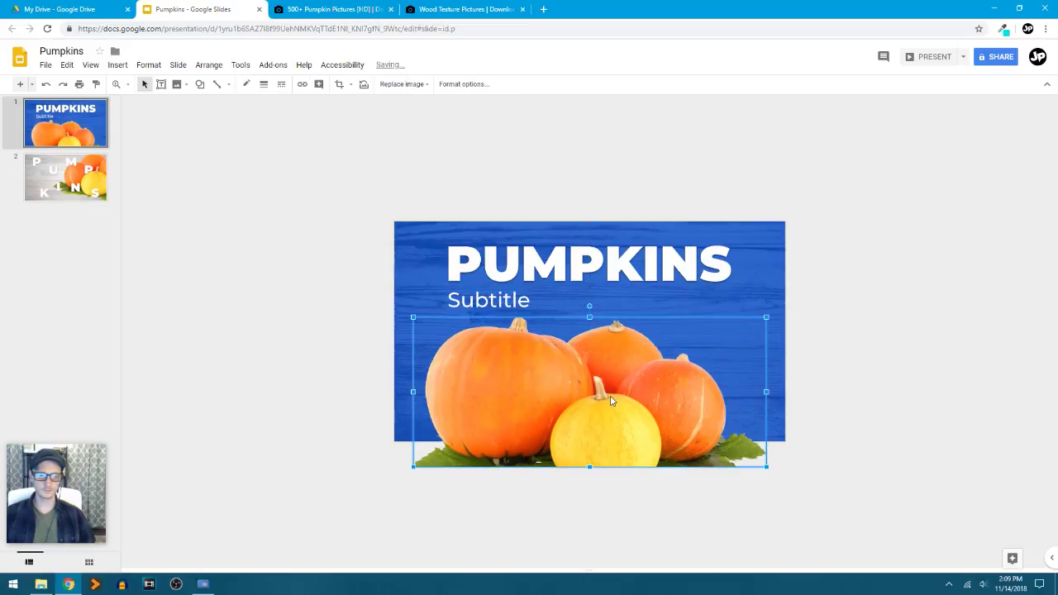
{"action": "double_click", "coordinate": [598, 449]}
{"action": "left_click_drag", "start_coordinate": [591, 470], "coordinate": [591, 443]}
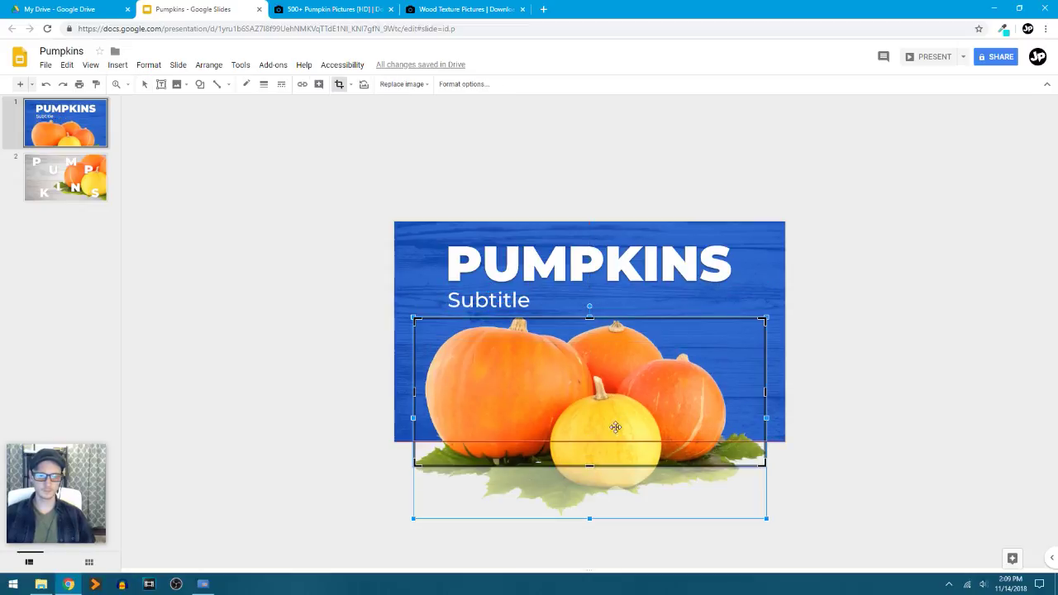
{"action": "left_click", "coordinate": [888, 331]}
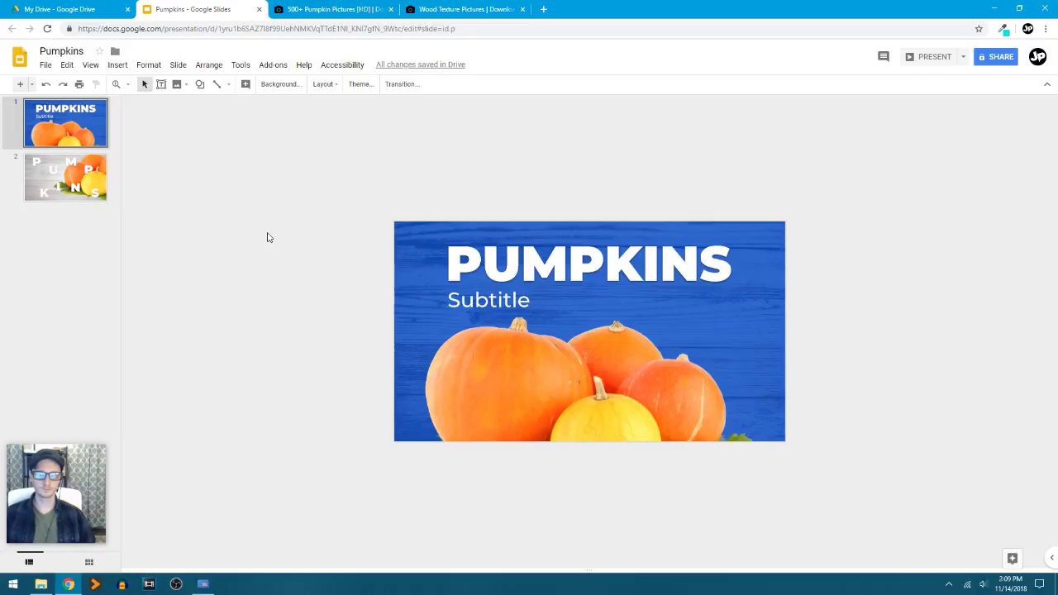
Step: Add a drop shadow to the subtitle word art and close its format options
{"action": "left_click", "coordinate": [491, 293]}
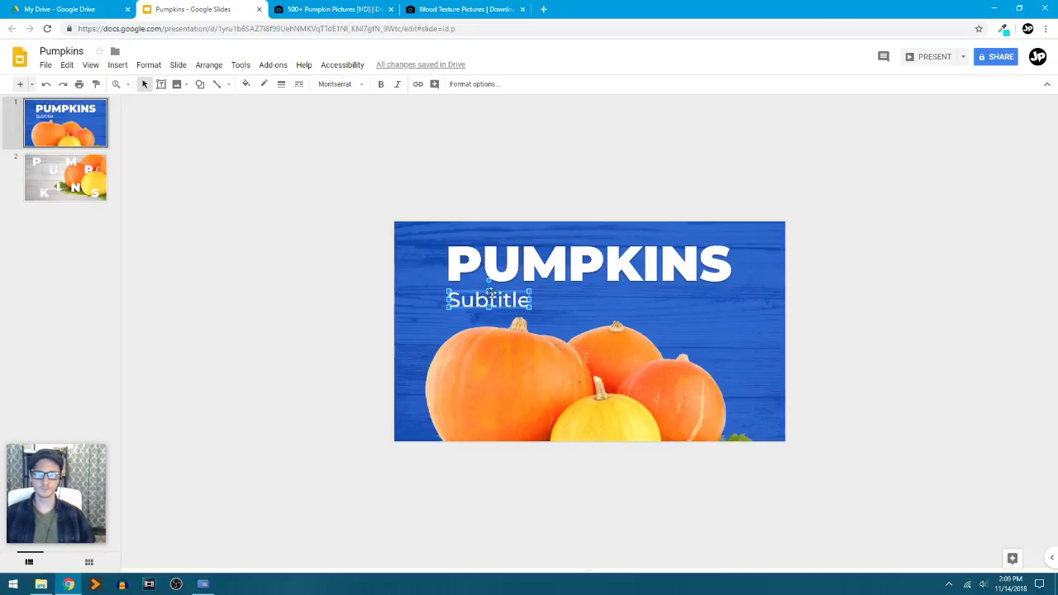
{"action": "left_click", "coordinate": [478, 84]}
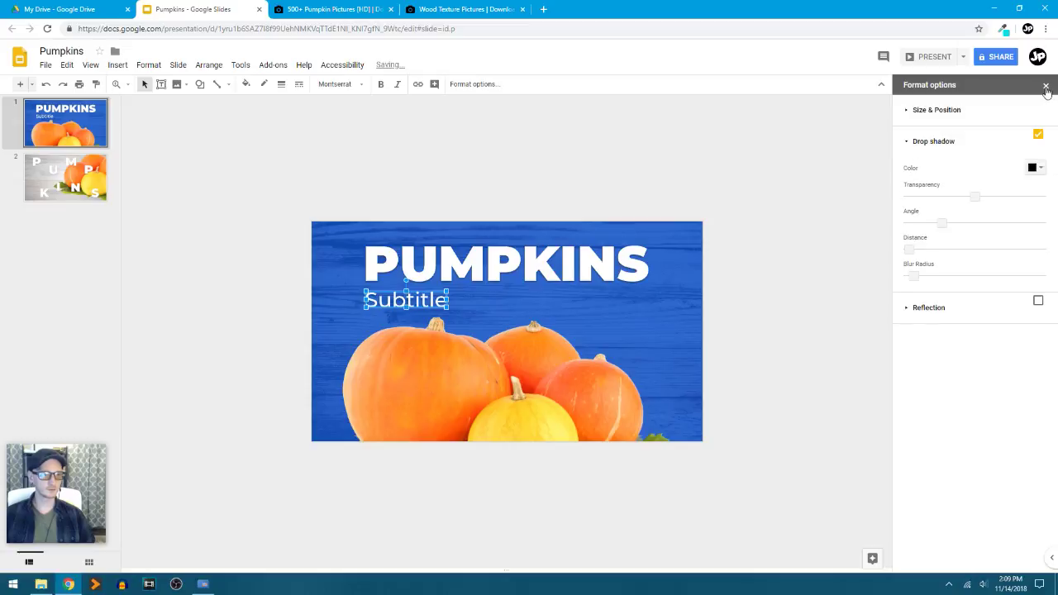
{"action": "left_click", "coordinate": [1046, 85]}
{"action": "left_click", "coordinate": [723, 173]}
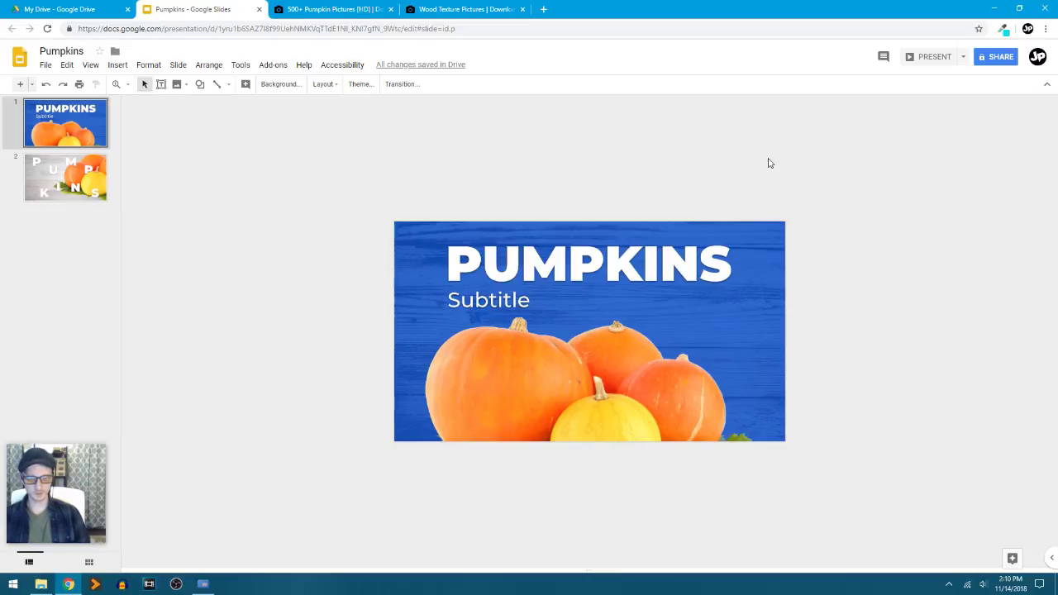
{"action": "scroll", "coordinate": [769, 163], "scroll_direction": "up", "scroll_amount": 4}
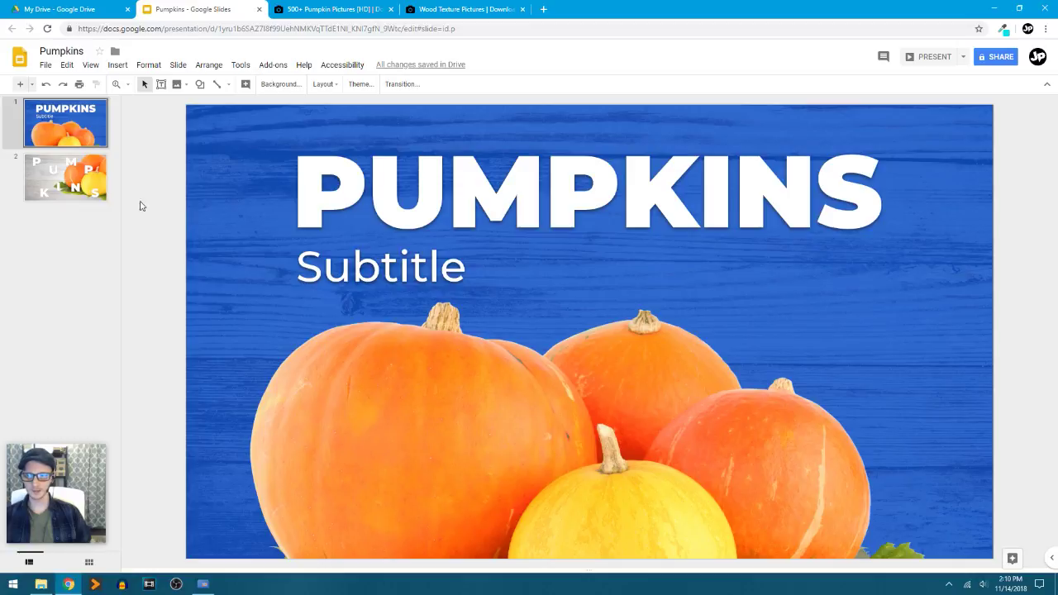
{"action": "left_click", "coordinate": [89, 191]}
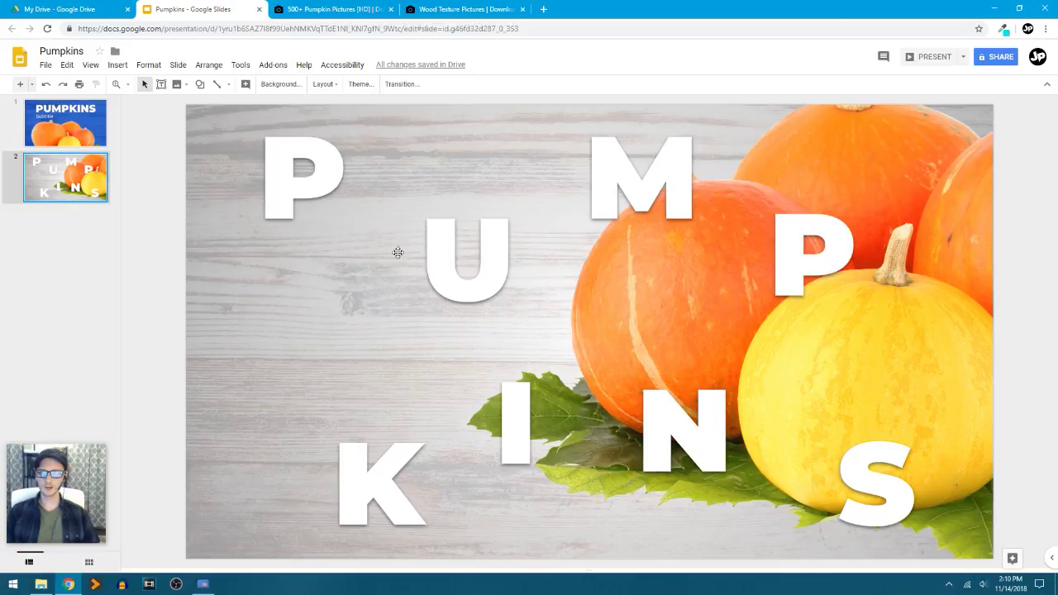
{"action": "left_click", "coordinate": [69, 136]}
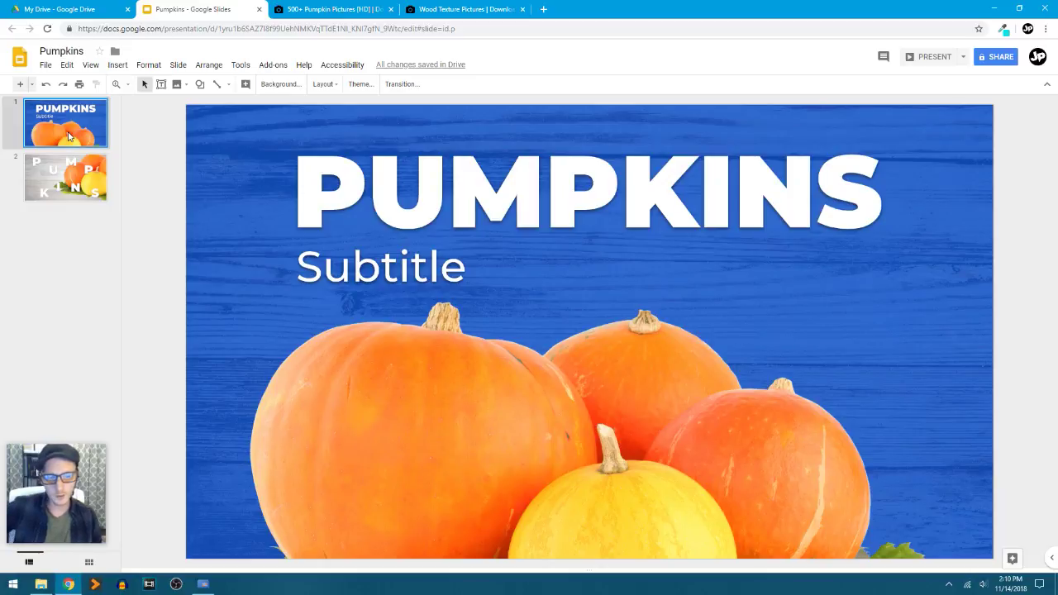
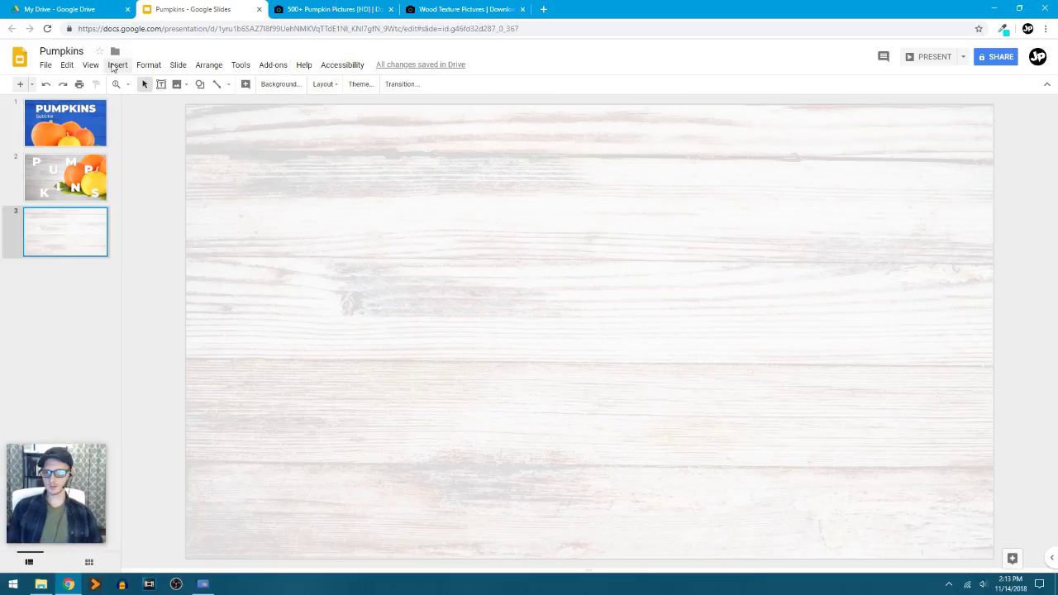
Step: Show the alignment guides on the third slide
{"action": "left_click", "coordinate": [117, 66]}
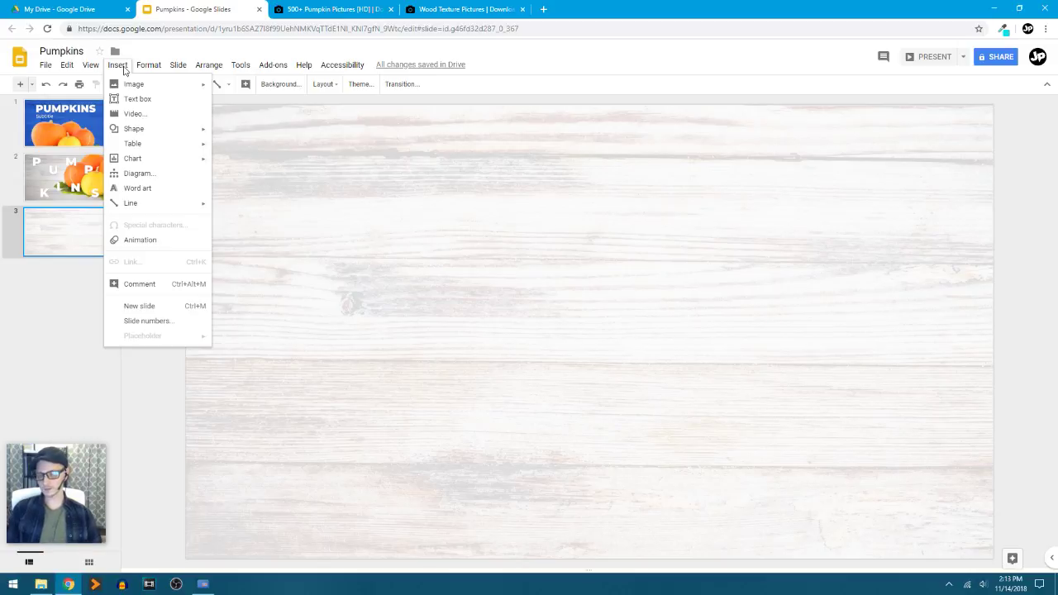
{"action": "mouse_move", "coordinate": [90, 66]}
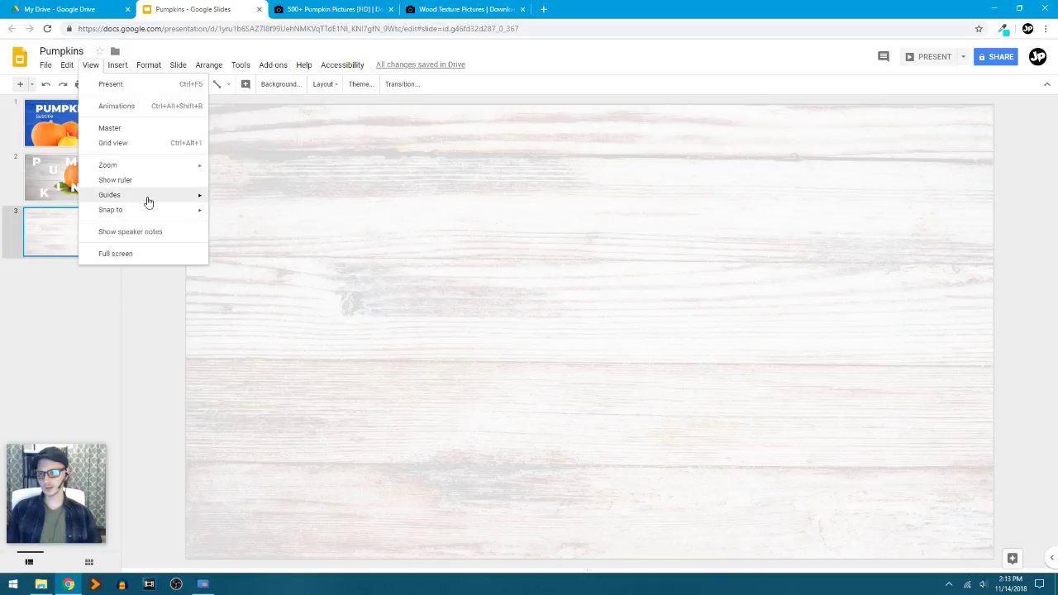
{"action": "mouse_move", "coordinate": [147, 198]}
{"action": "left_click", "coordinate": [284, 203]}
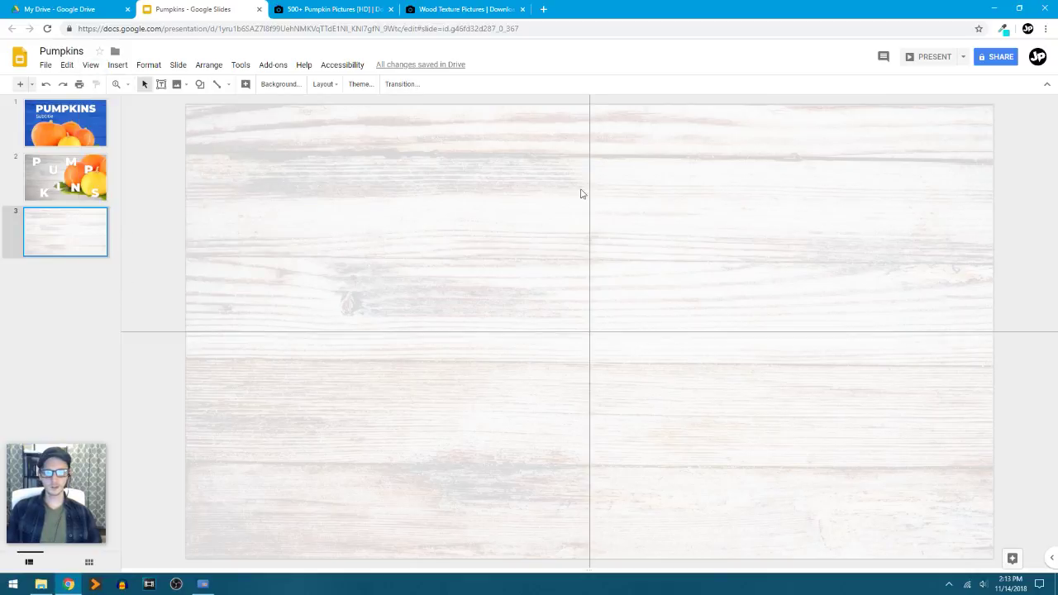
Step: Move the vertical guide toward the slide's left edge at 0.50, and undo the move
{"action": "left_click_drag", "start_coordinate": [588, 180], "coordinate": [227, 186]}
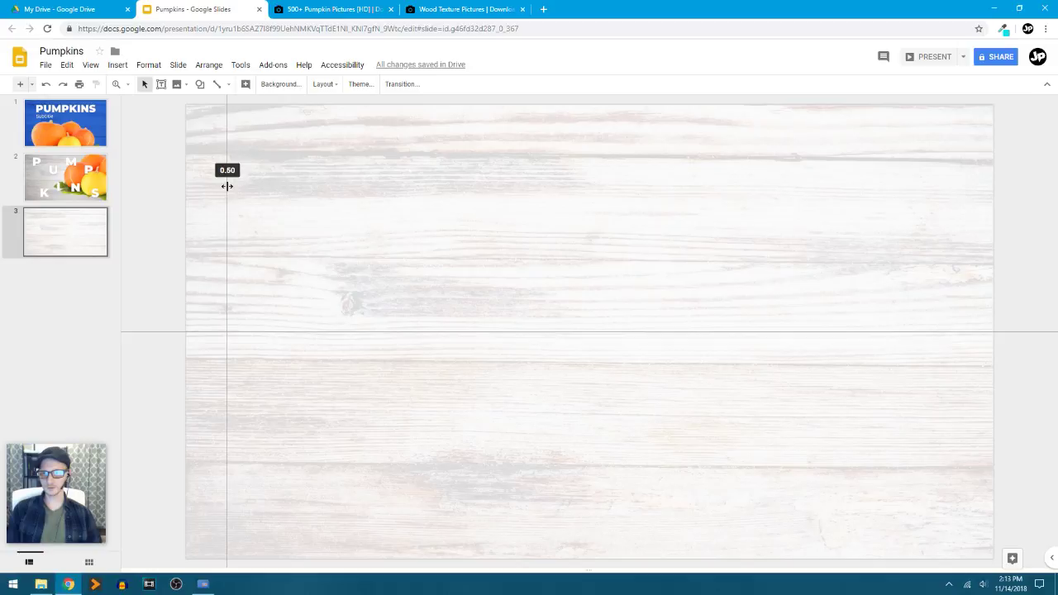
{"action": "left_click_drag", "start_coordinate": [227, 186], "coordinate": [227, 187]}
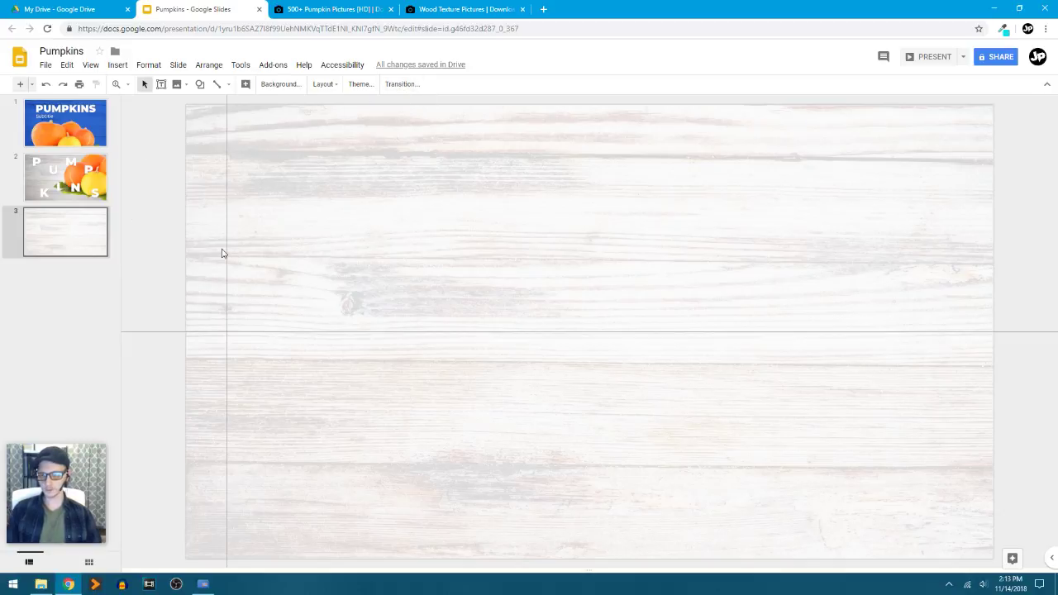
{"action": "key", "text": "ctrl+z"}
{"action": "key", "text": "ctrl+z"}
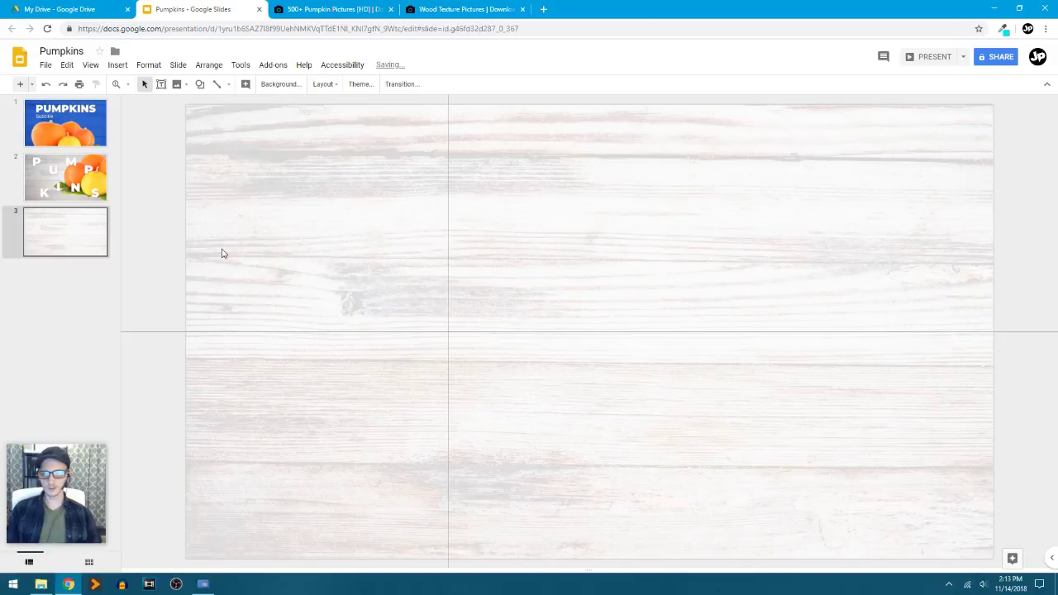
Step: Examine the size and position settings of the pumpkin image on the second slide
{"action": "left_click", "coordinate": [100, 186]}
{"action": "left_click", "coordinate": [921, 172]}
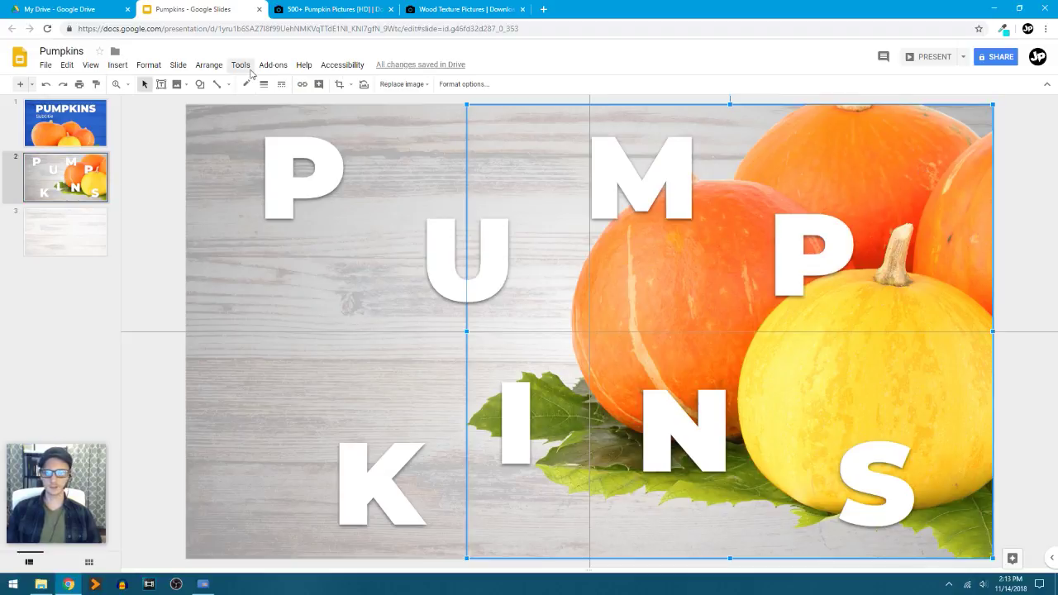
{"action": "left_click", "coordinate": [460, 84]}
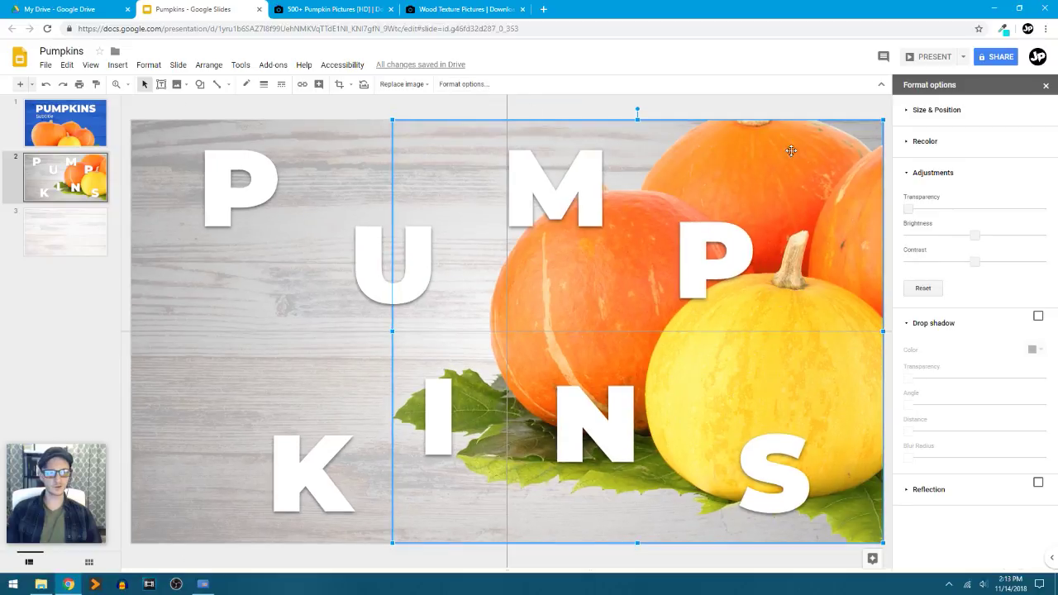
{"action": "left_click", "coordinate": [958, 120]}
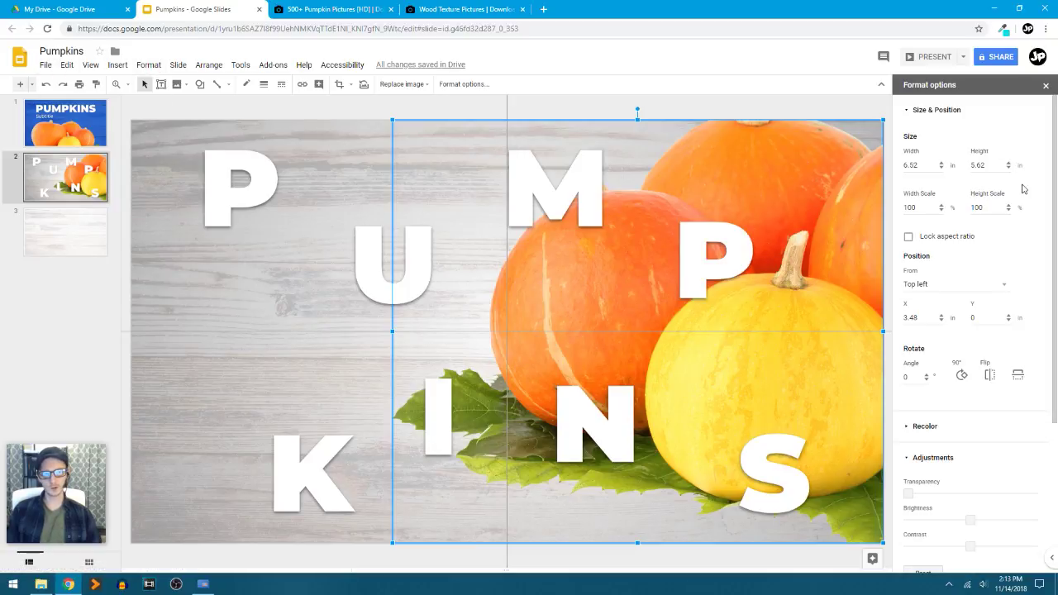
Step: Set the presentation's page setup to a custom size of 960 × 540 pixels
{"action": "left_click", "coordinate": [45, 64]}
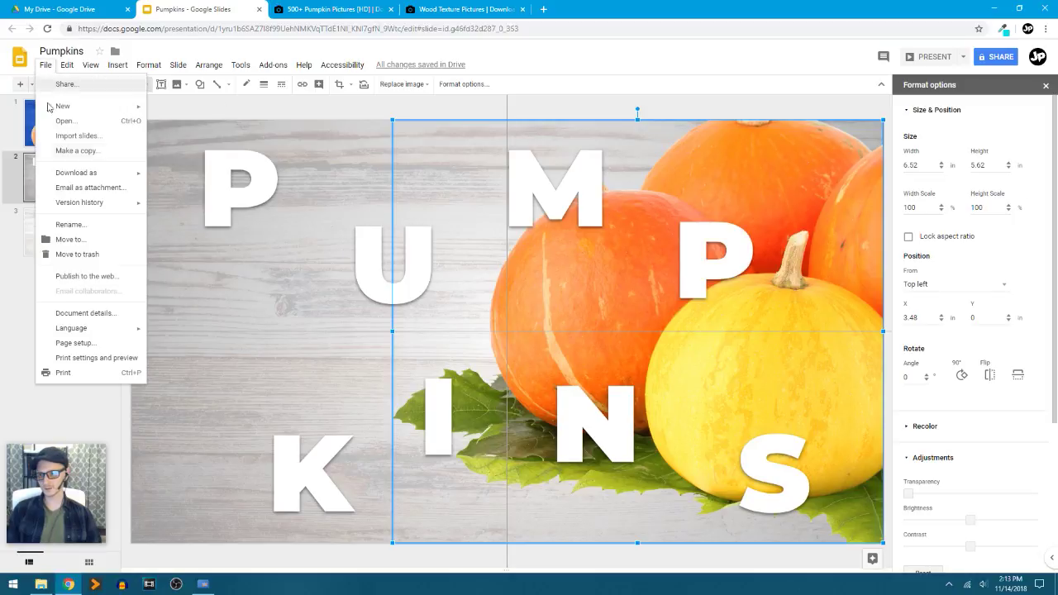
{"action": "left_click", "coordinate": [106, 342]}
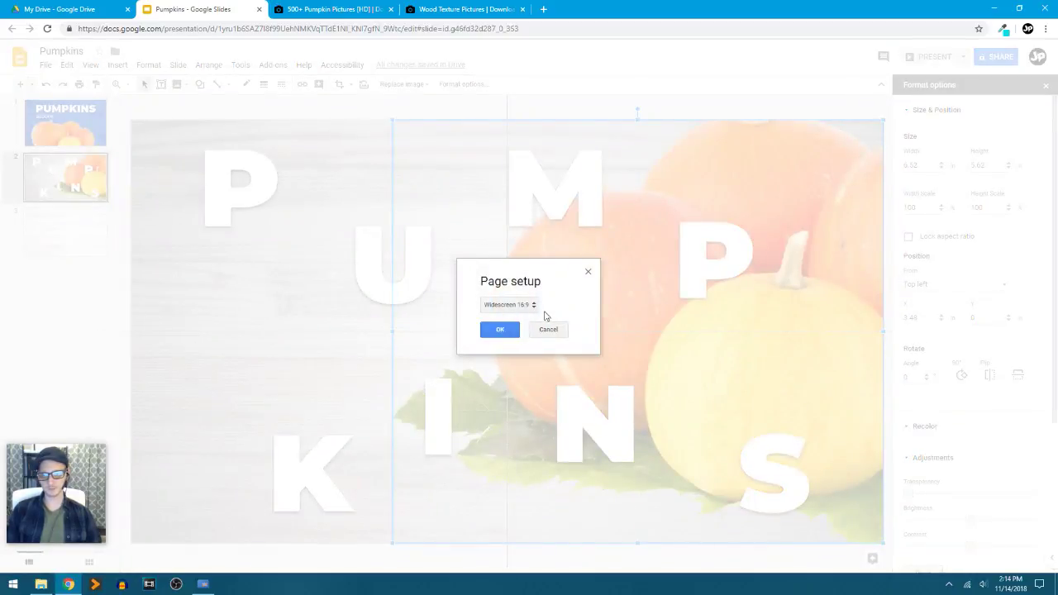
{"action": "left_click", "coordinate": [519, 307]}
{"action": "left_click", "coordinate": [545, 339]}
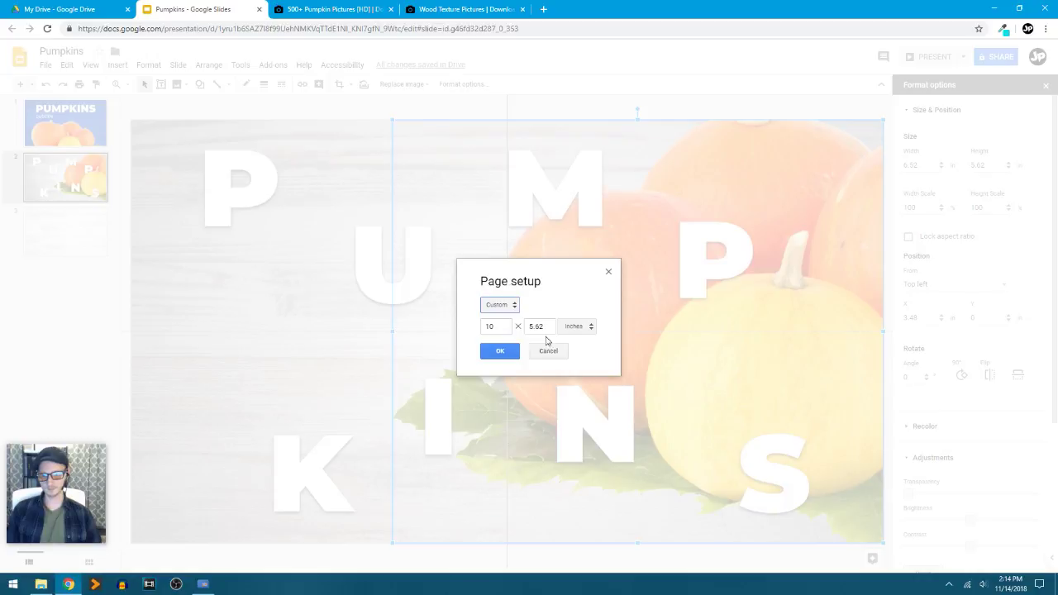
{"action": "left_click", "coordinate": [584, 329]}
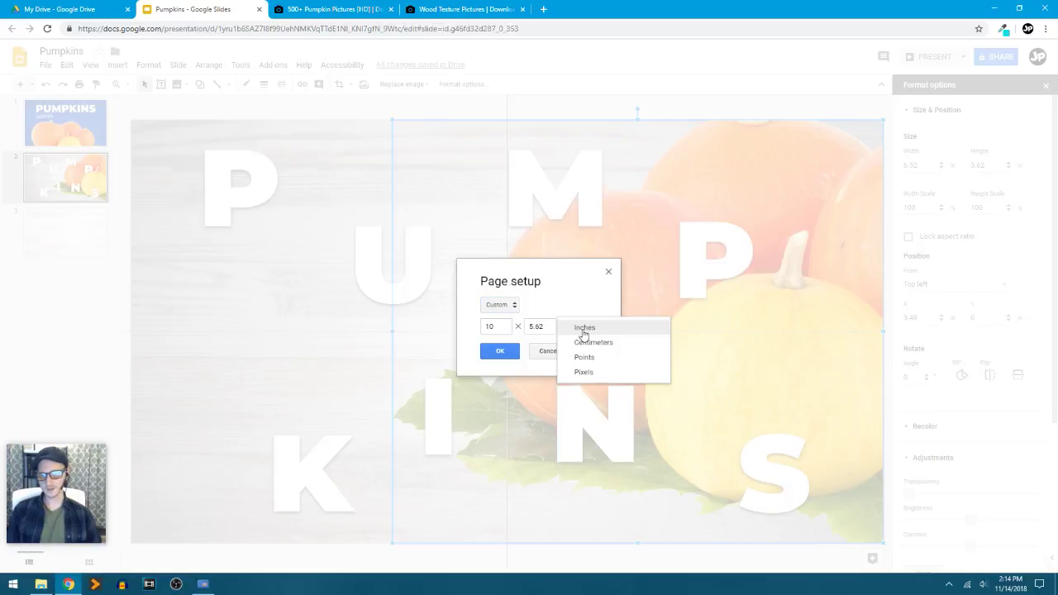
{"action": "left_click", "coordinate": [593, 373]}
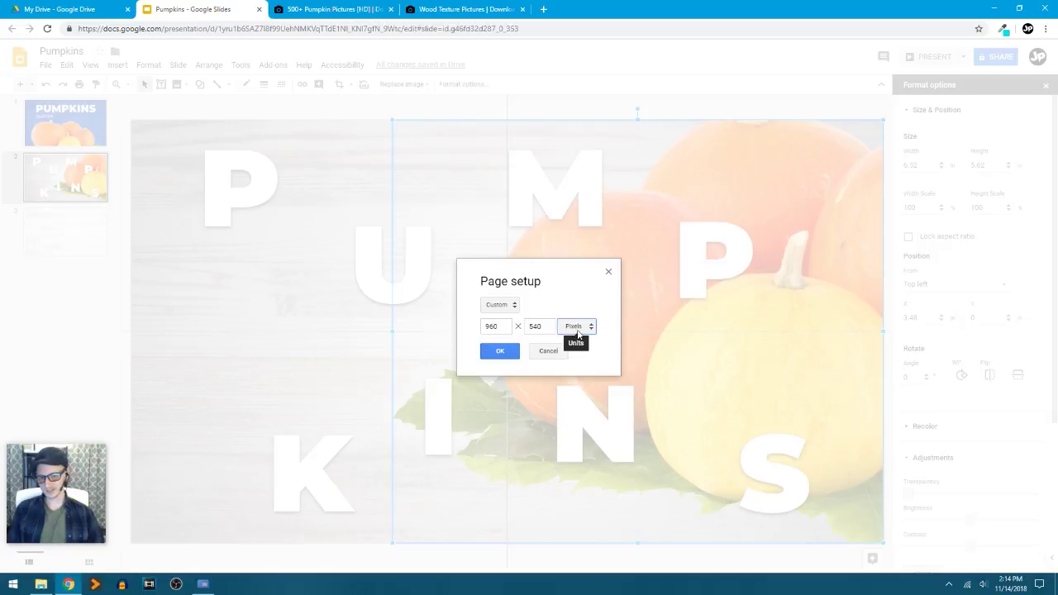
{"action": "left_click", "coordinate": [501, 352]}
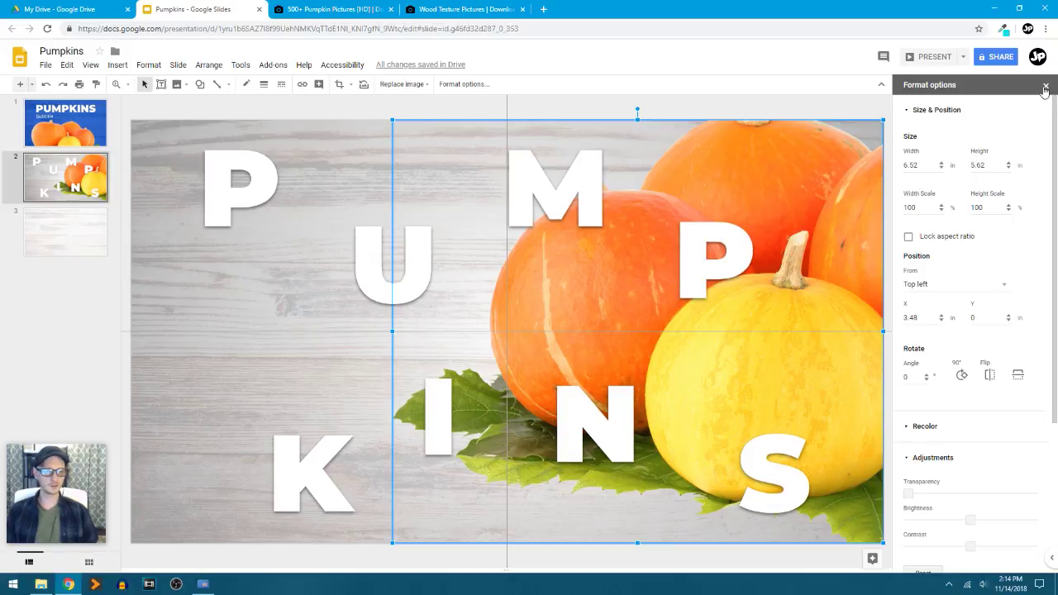
Step: Set the X position of the first letter P on the second slide to 2 inches from the top left
{"action": "left_click", "coordinate": [238, 192]}
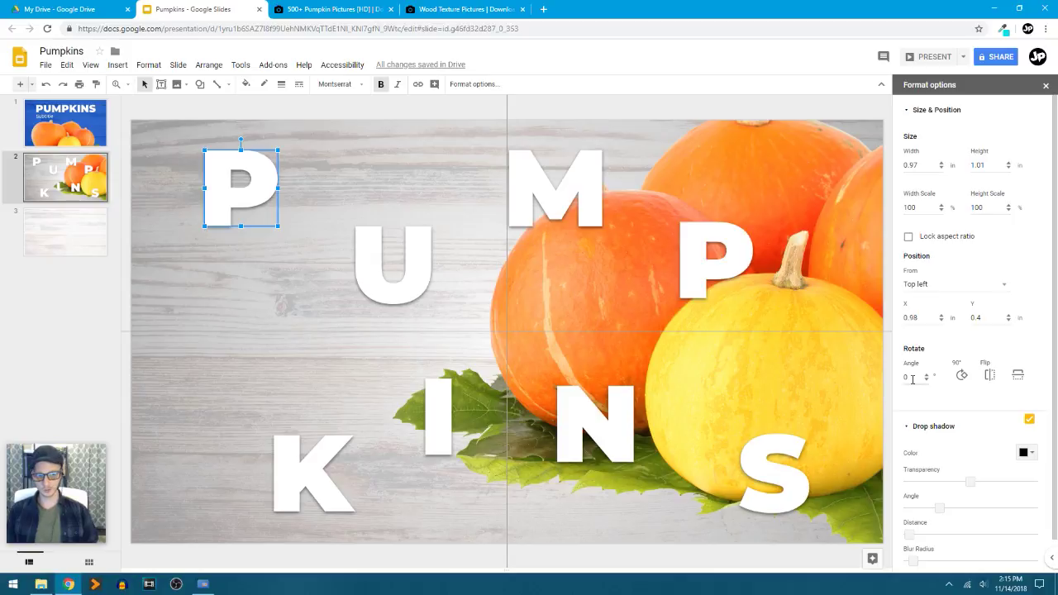
{"action": "double_click", "coordinate": [910, 318]}
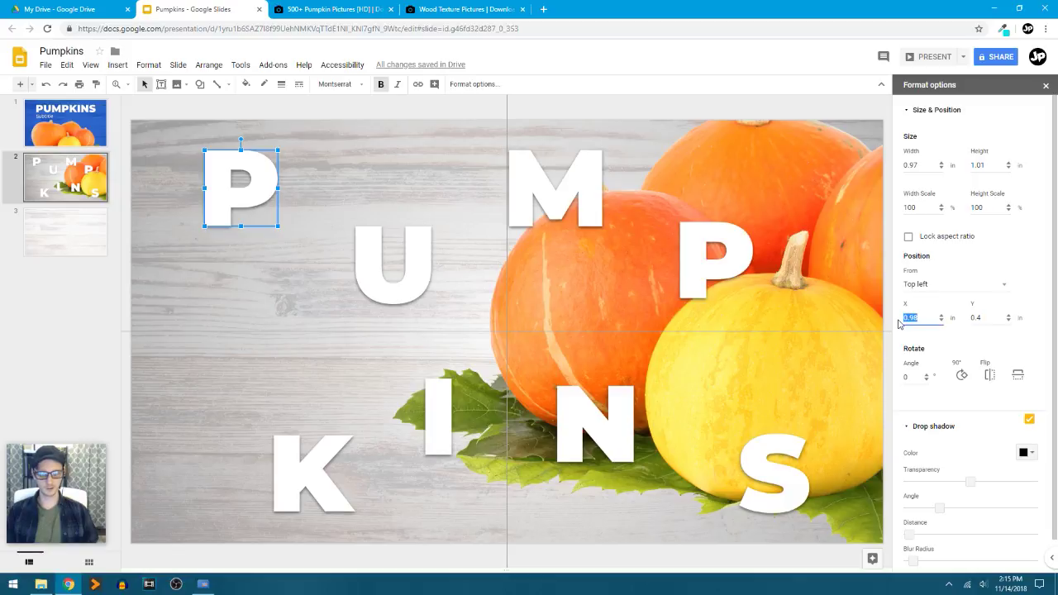
{"action": "type", "text": "2"}
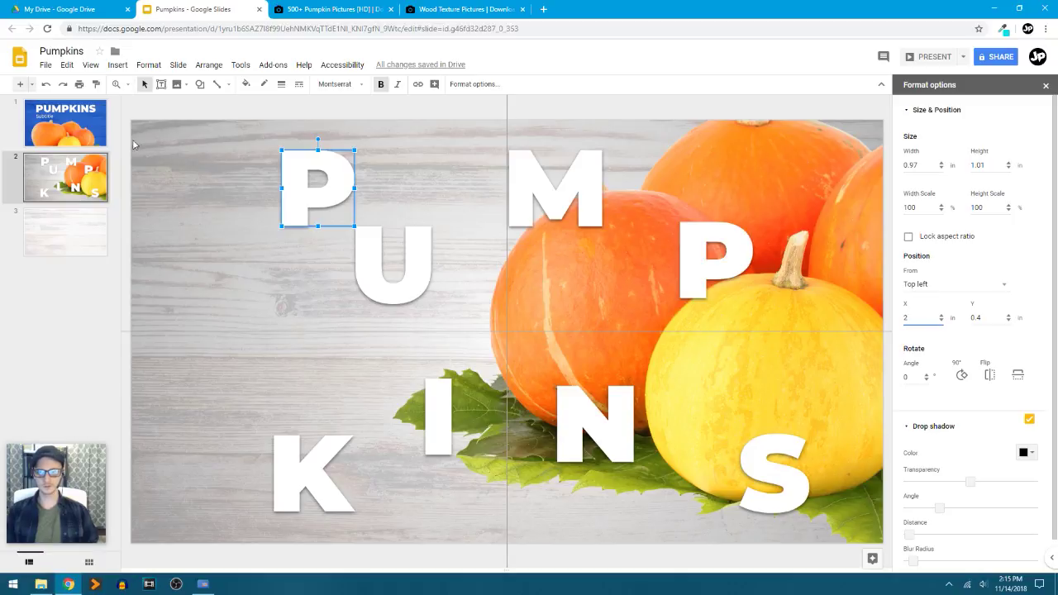
Step: Try the first letter P in the second slide's upper-left corner, and undo both that move and the earlier X position change
{"action": "left_click_drag", "start_coordinate": [298, 198], "coordinate": [153, 170]}
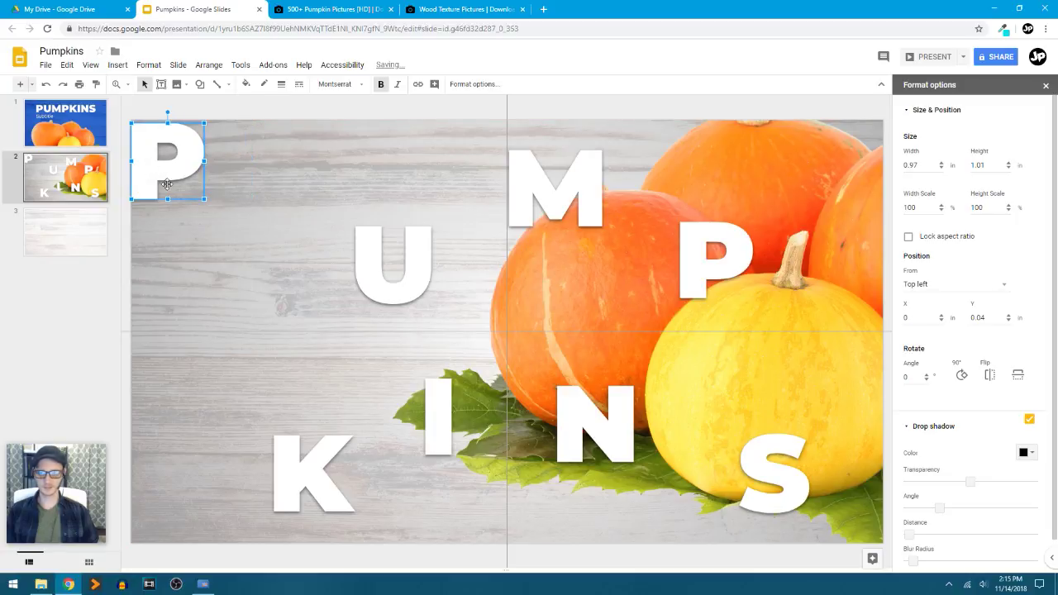
{"action": "key", "text": "ctrl+z"}
{"action": "key", "text": "ctrl+z"}
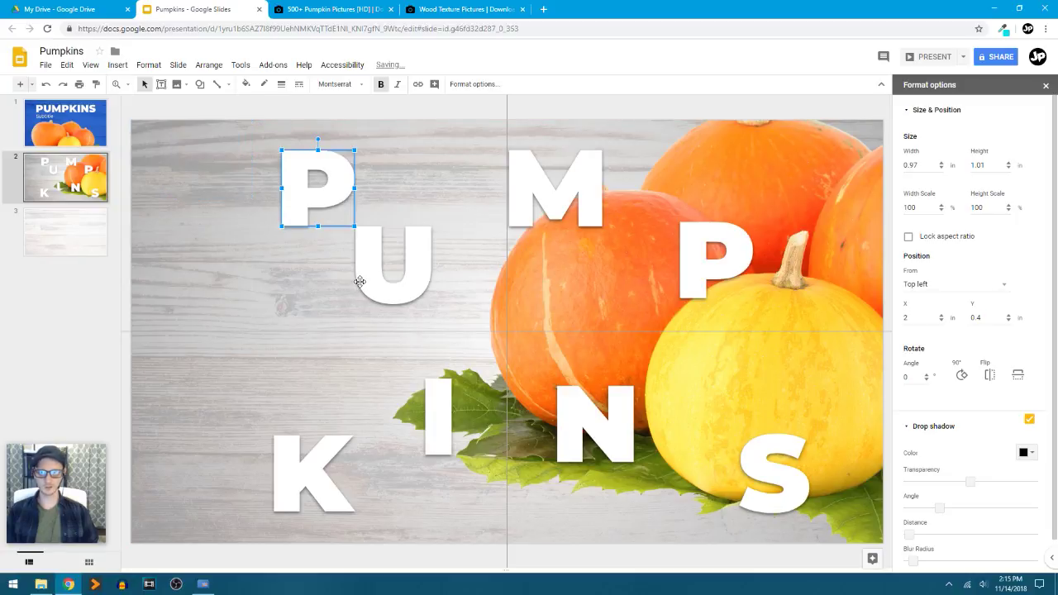
{"action": "key", "text": "ctrl+z"}
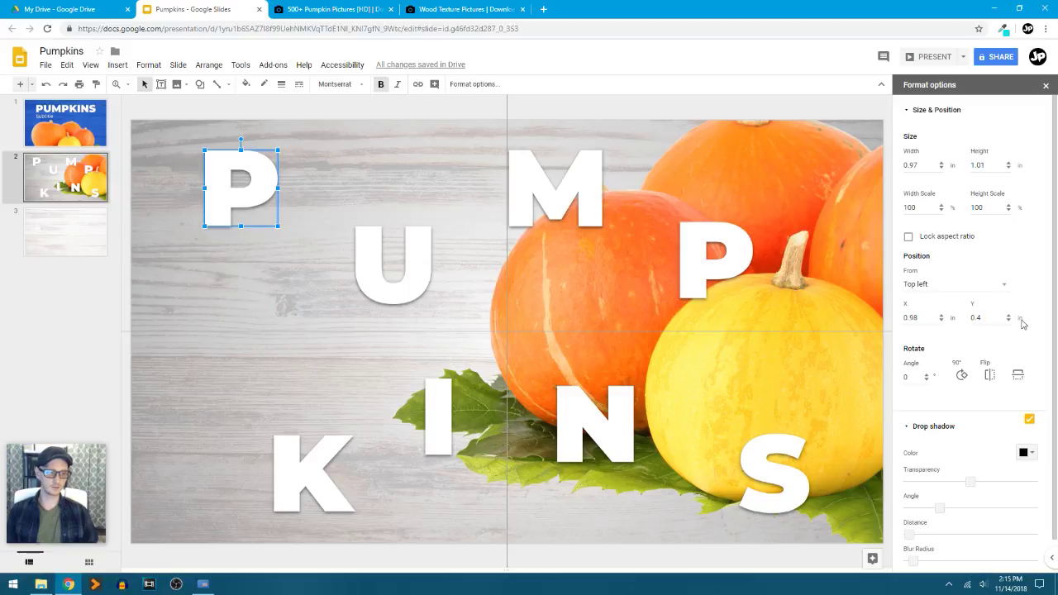
{"action": "left_click", "coordinate": [1046, 85]}
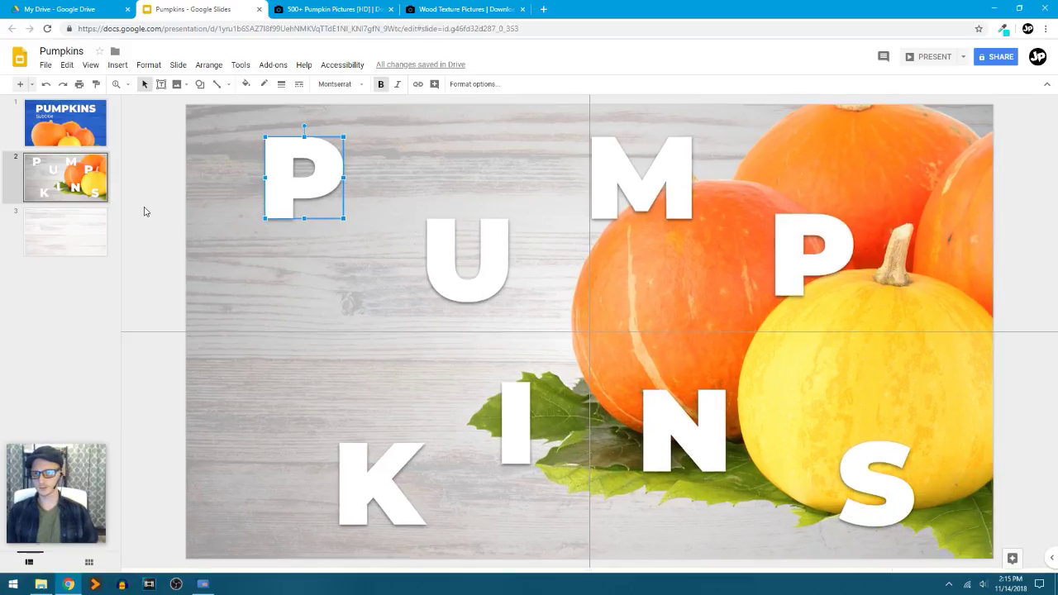
Step: Hide the guides in the presentation
{"action": "left_click", "coordinate": [144, 212]}
{"action": "left_click", "coordinate": [91, 65]}
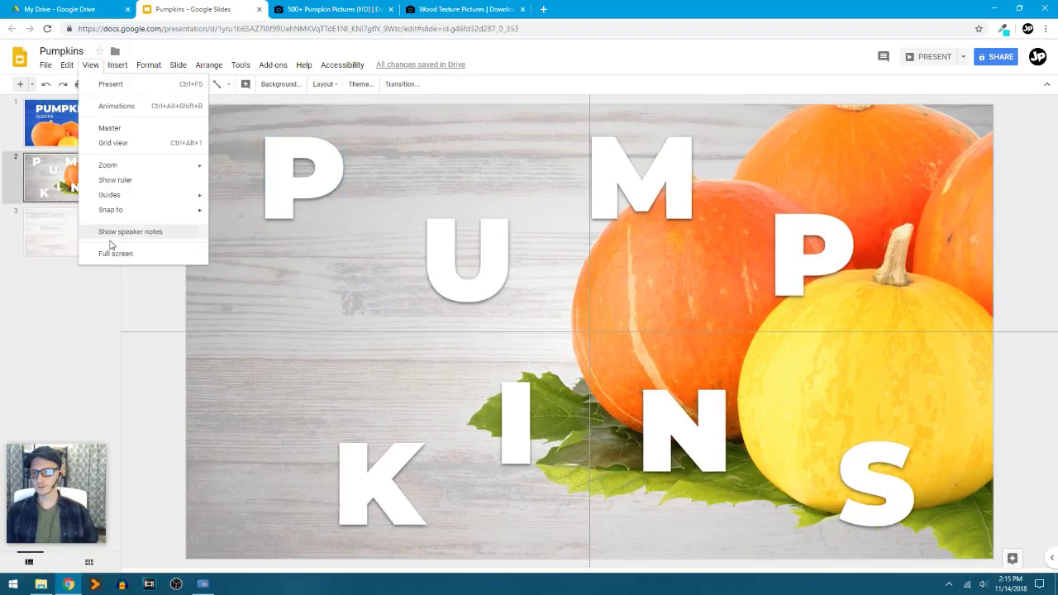
{"action": "mouse_move", "coordinate": [197, 199]}
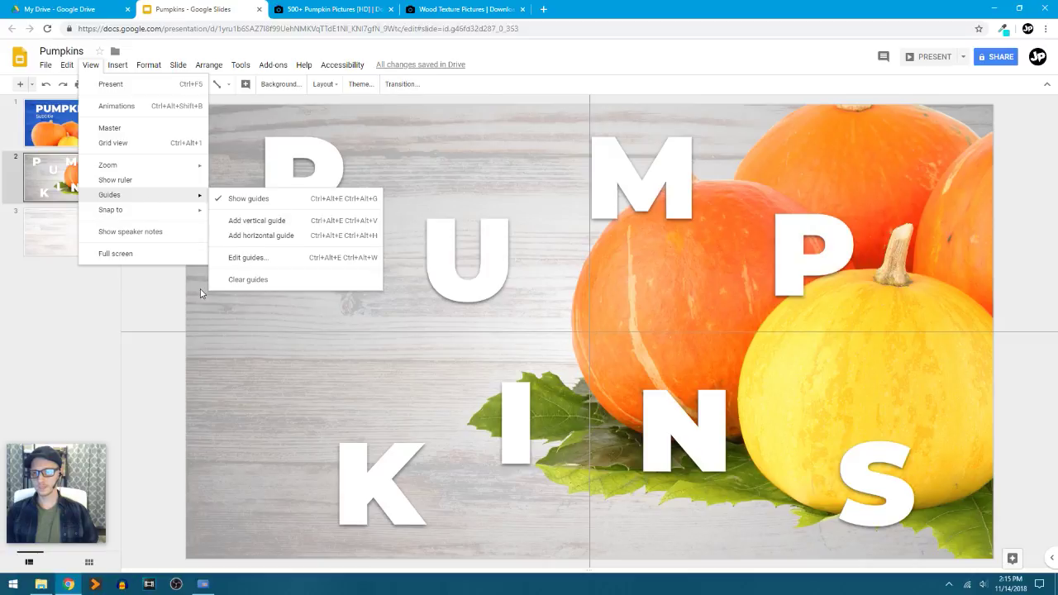
{"action": "left_click", "coordinate": [290, 203]}
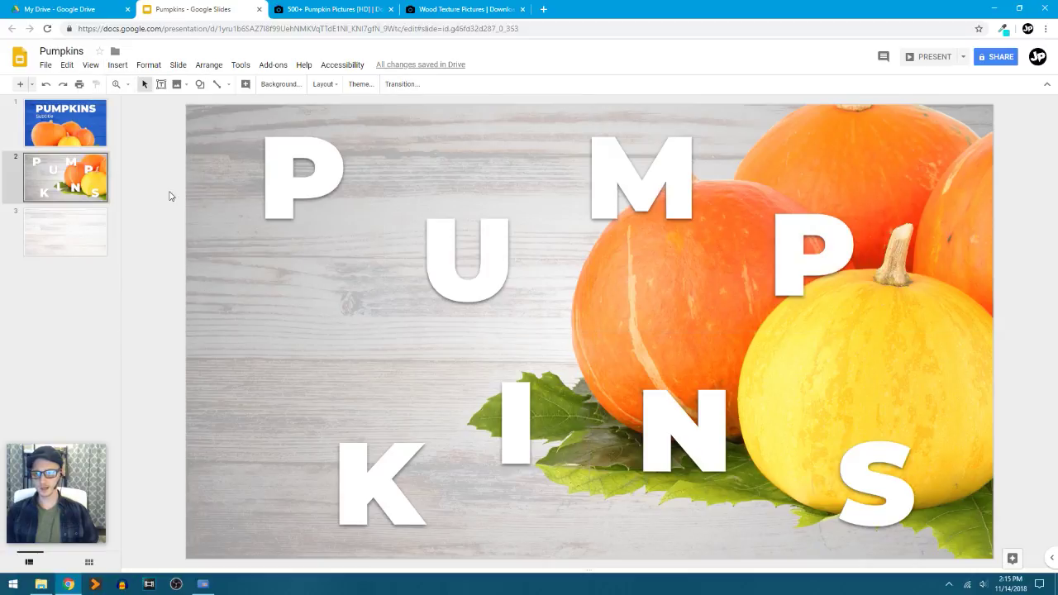
Step: Copy the PUMPKINS title and the Subtitle from the first slide onto the third slide
{"action": "left_click", "coordinate": [80, 241]}
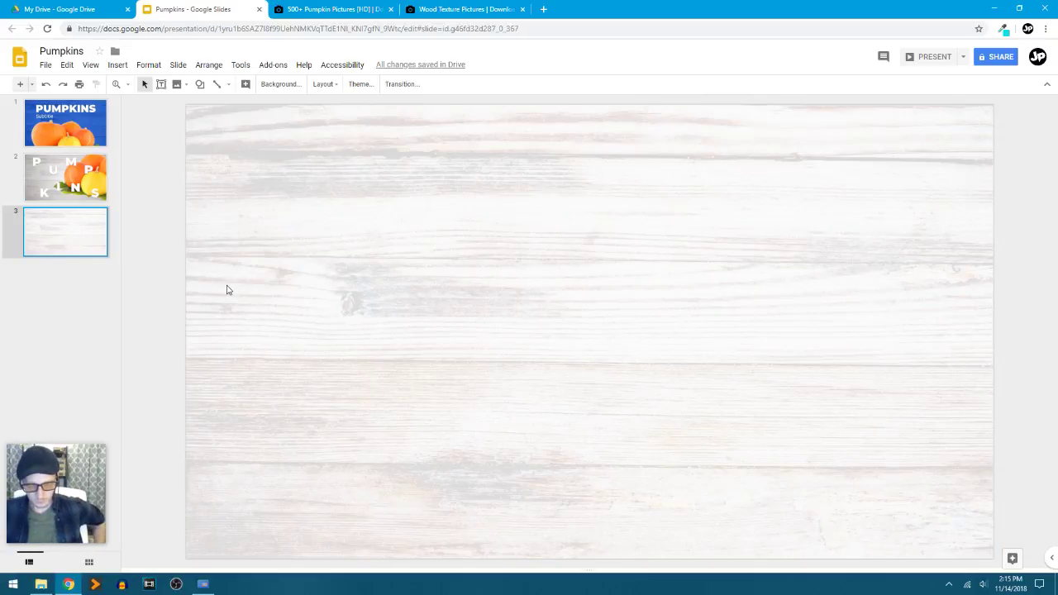
{"action": "left_click", "coordinate": [86, 130]}
{"action": "left_click", "coordinate": [527, 200]}
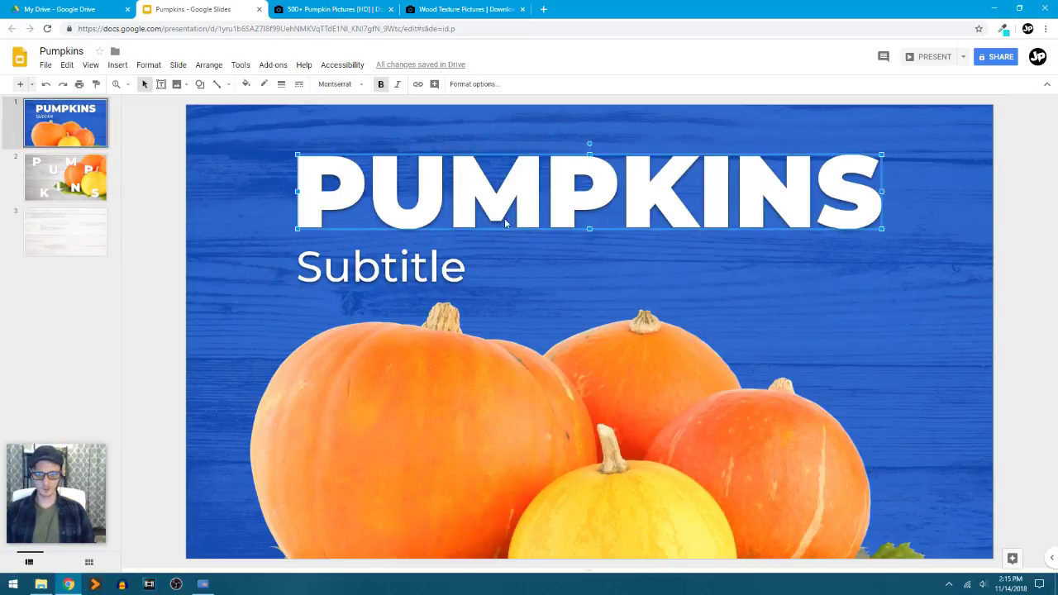
{"action": "left_click", "coordinate": [435, 276], "text": "shift"}
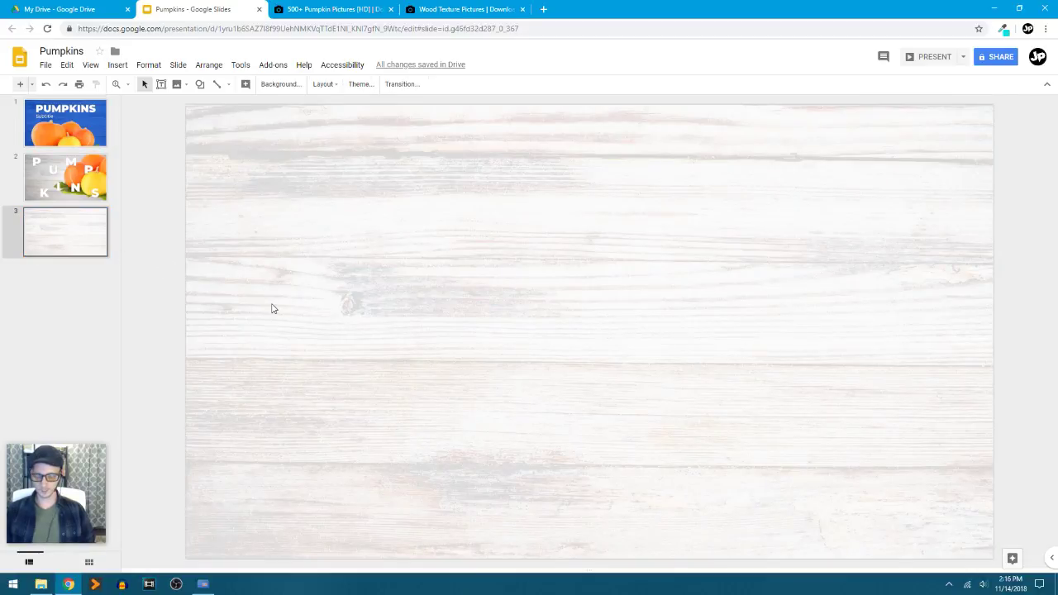
{"action": "key", "text": "ctrl+v"}
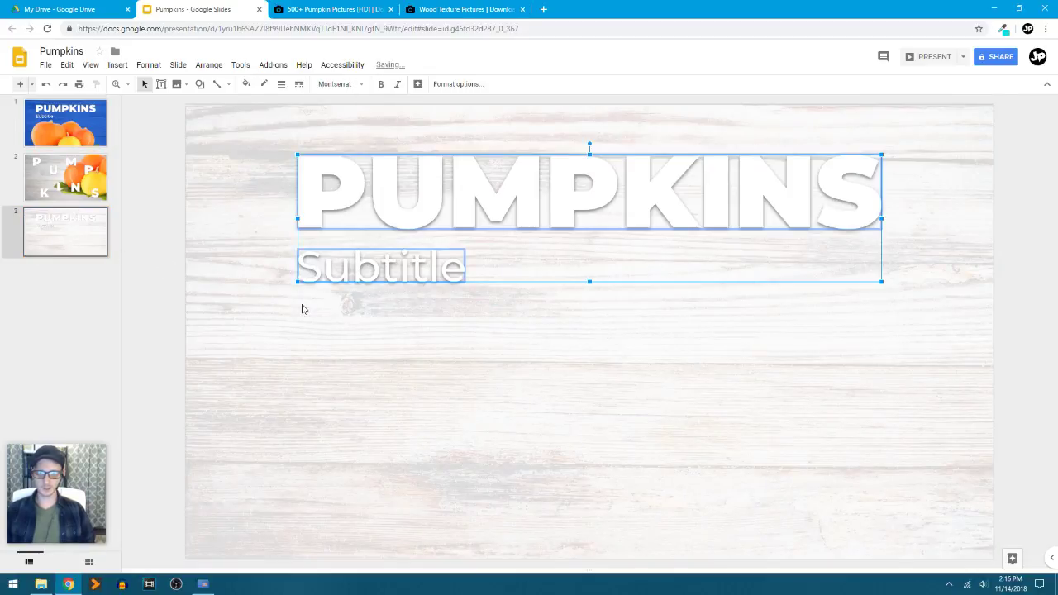
Step: Remove the drop shadow from the pasted title and subtitle on the third slide
{"action": "left_click", "coordinate": [457, 86]}
{"action": "scroll", "coordinate": [923, 117], "scroll_direction": "down", "scroll_amount": 1}
{"action": "left_click", "coordinate": [922, 114]}
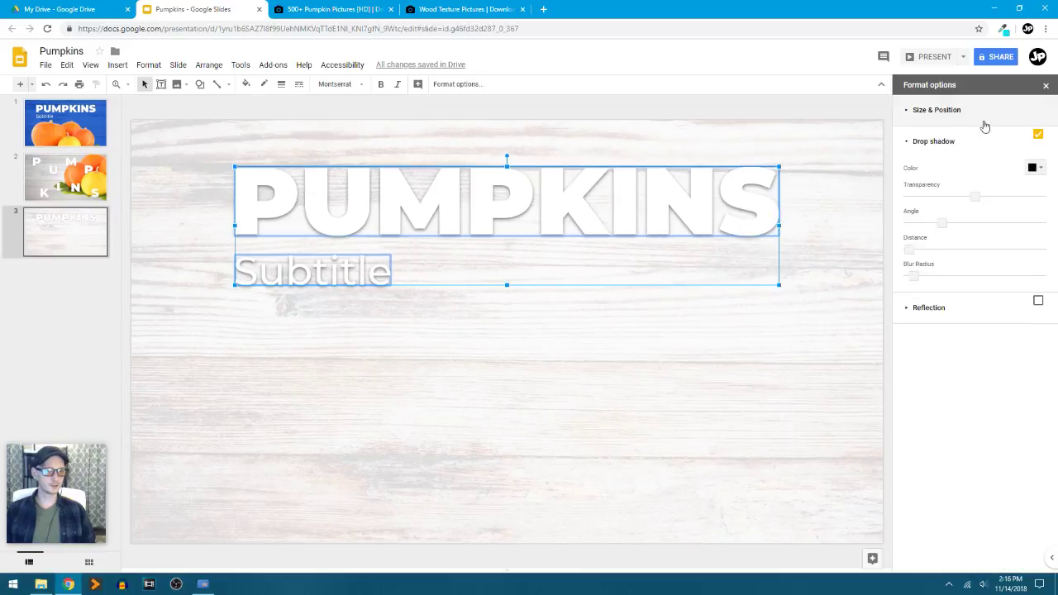
{"action": "left_click", "coordinate": [1037, 137]}
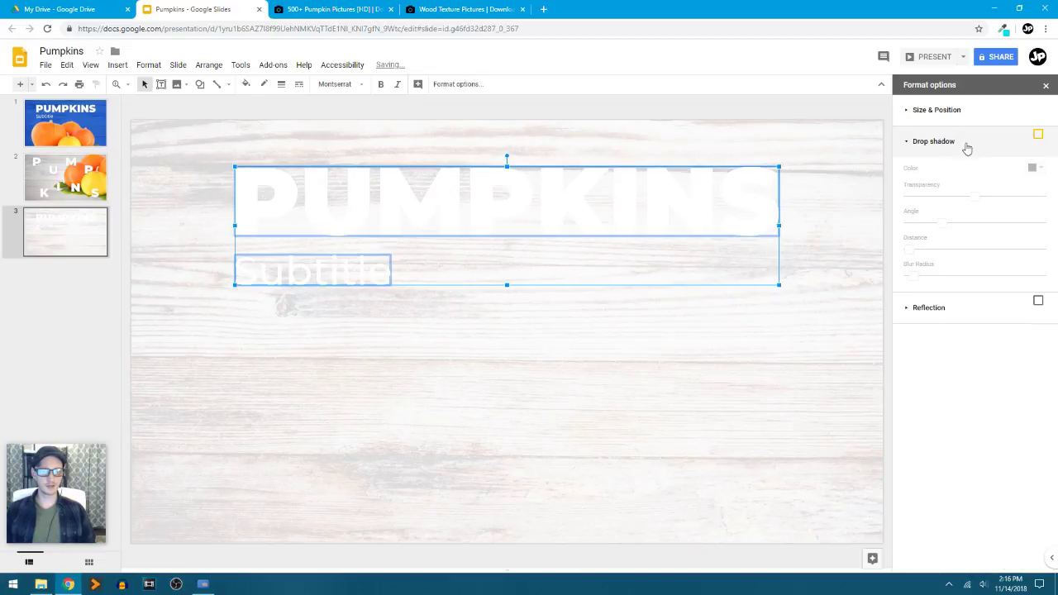
{"action": "left_click", "coordinate": [1046, 86]}
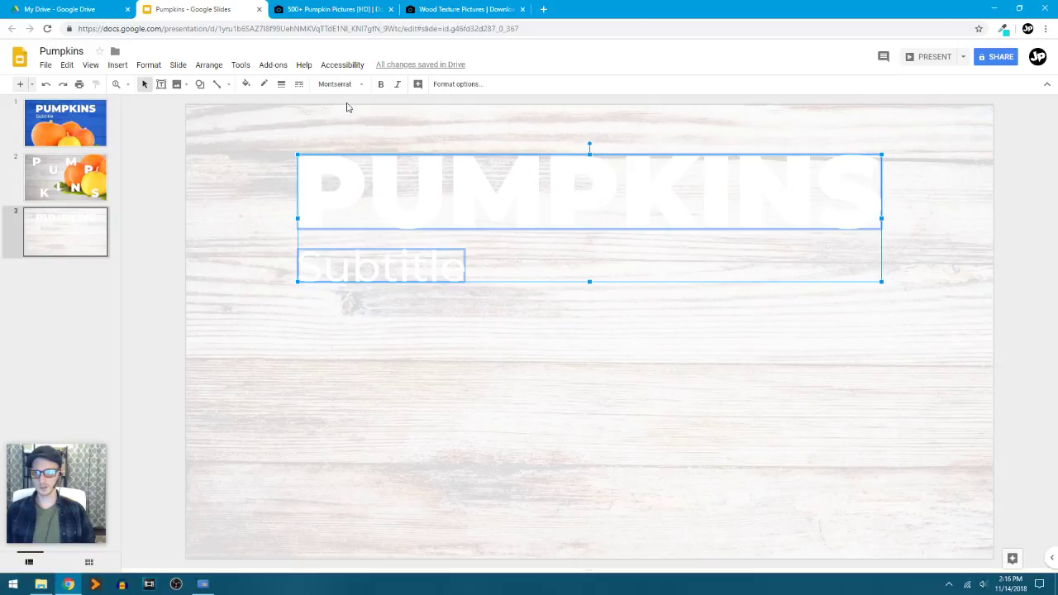
Step: Fill the pasted title and subtitle on the third slide with solid orange
{"action": "left_click", "coordinate": [246, 85]}
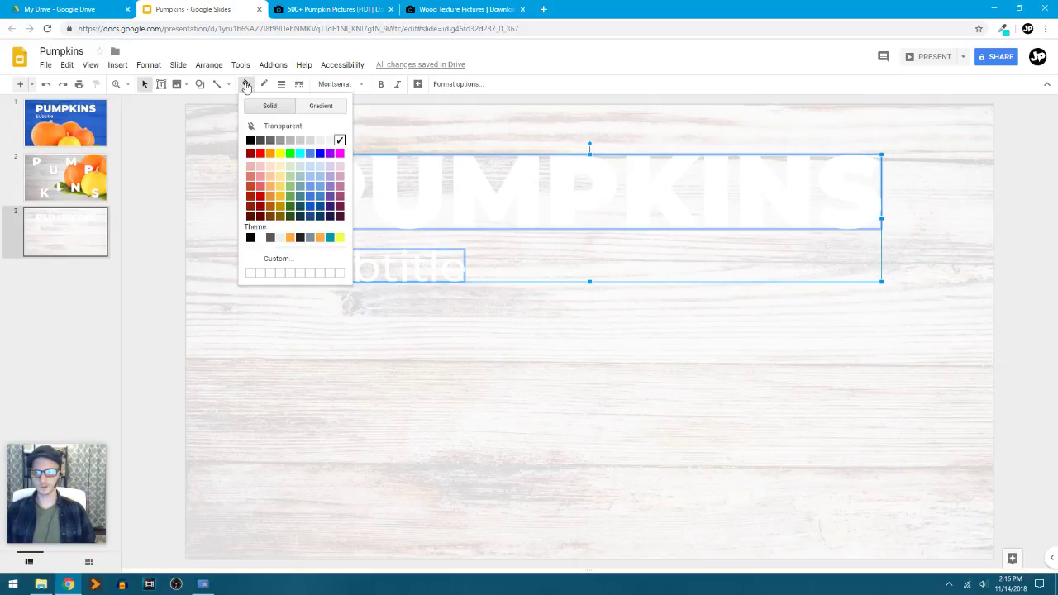
{"action": "left_click", "coordinate": [270, 154]}
{"action": "left_click", "coordinate": [209, 301]}
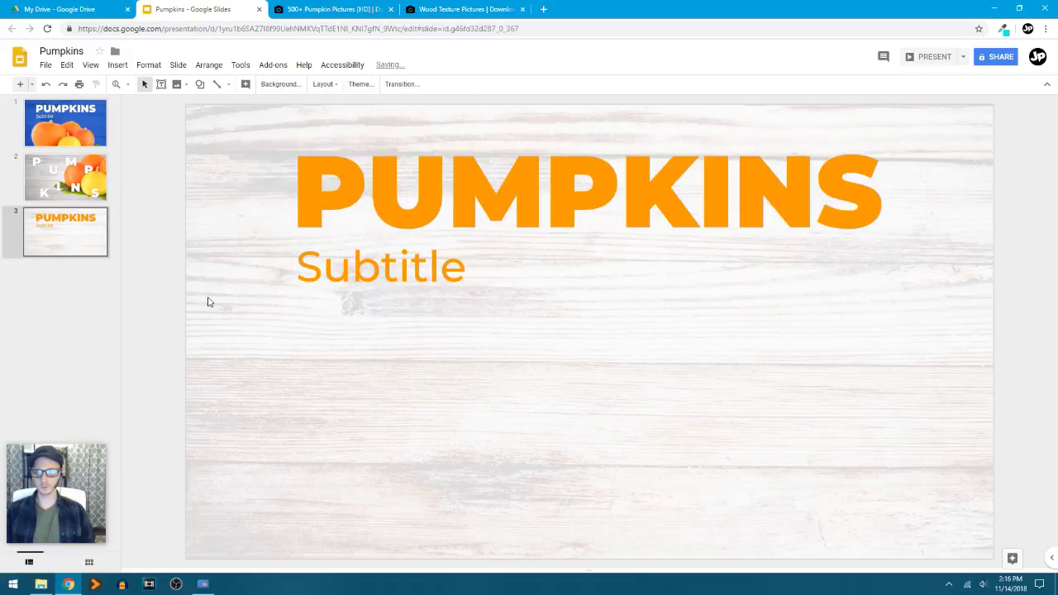
Step: Change the word art title on the third slide to "Section Headlin"
{"action": "left_click", "coordinate": [514, 210]}
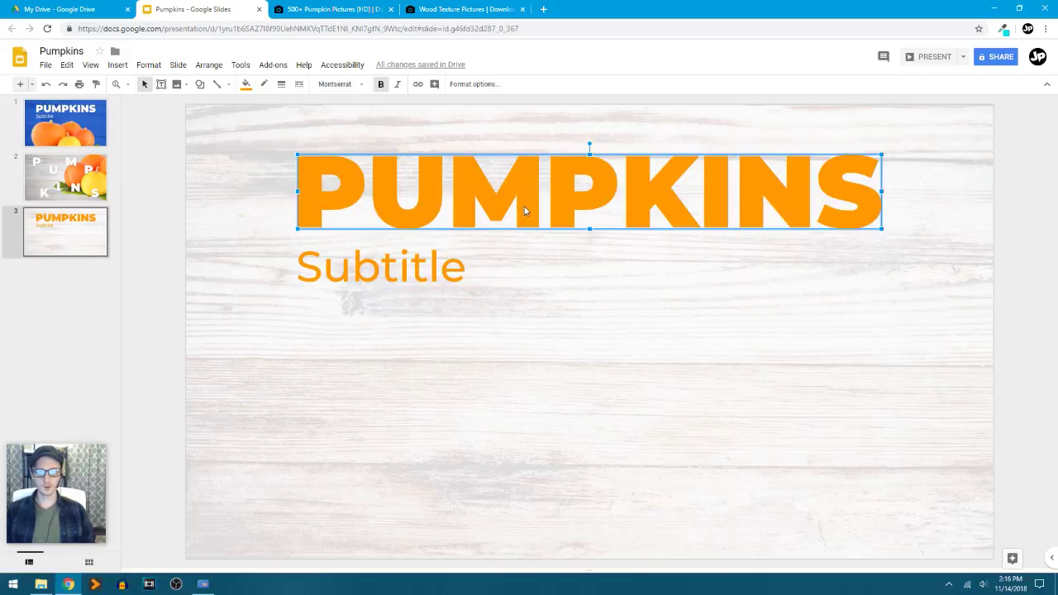
{"action": "double_click", "coordinate": [524, 211]}
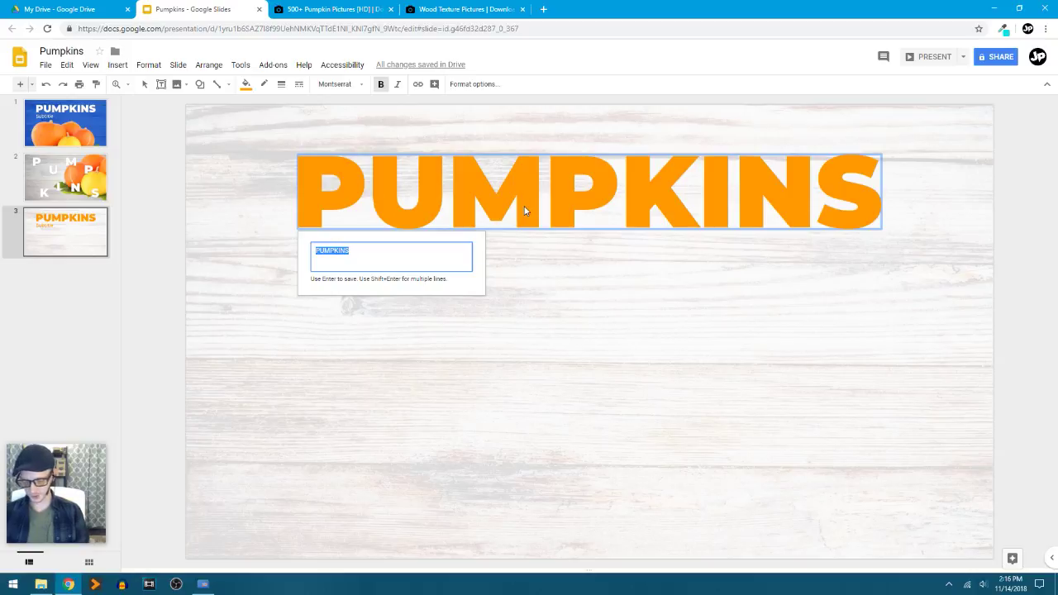
{"action": "type", "text": "Section Headi"}
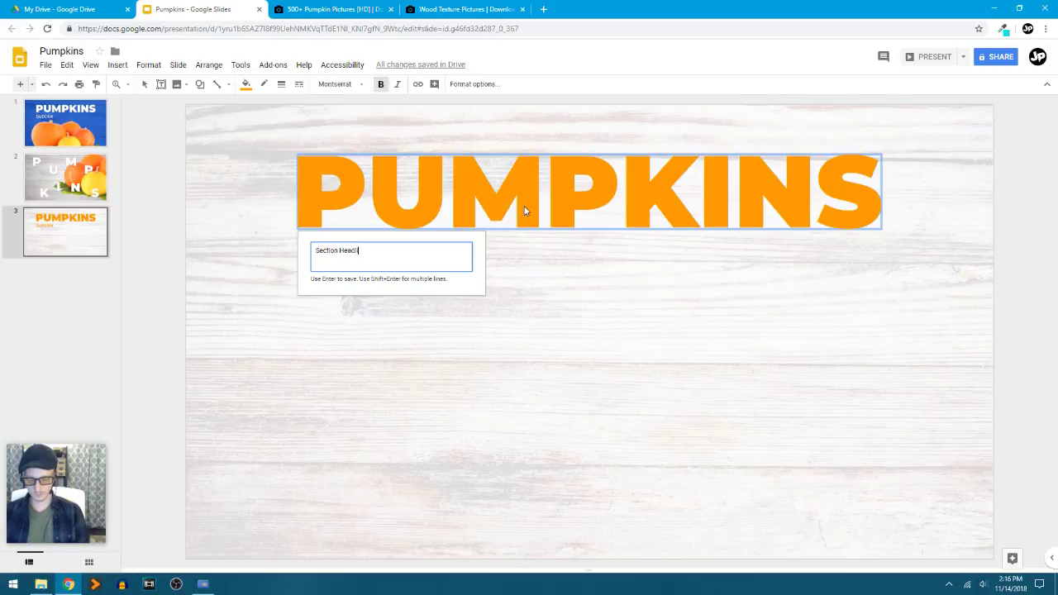
{"action": "key", "text": "Return"}
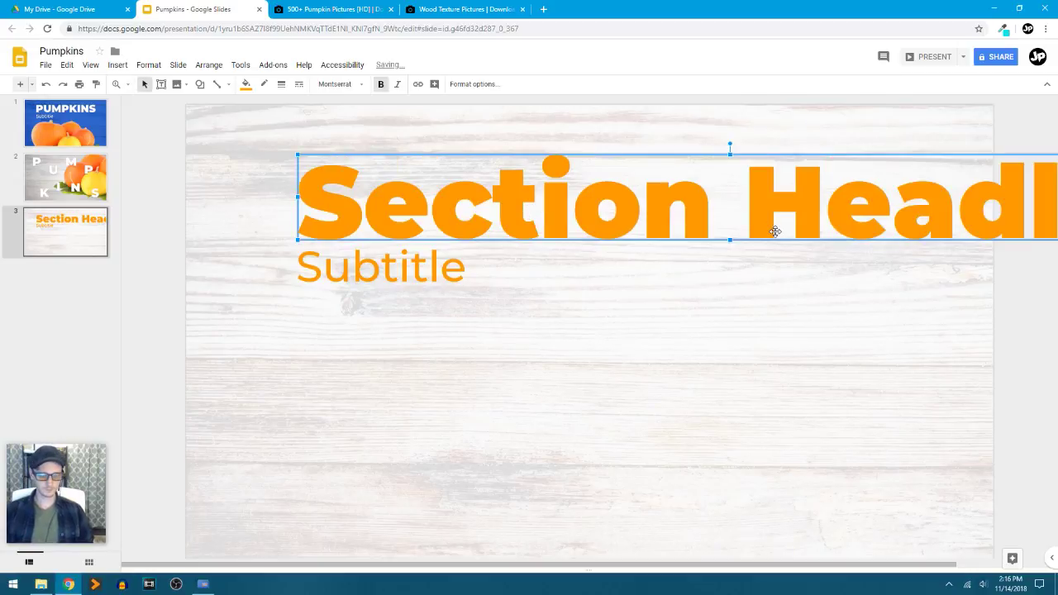
Step: Delete the orange word art title and subtitle from the third slide
{"action": "key", "text": "ctrl+minus"}
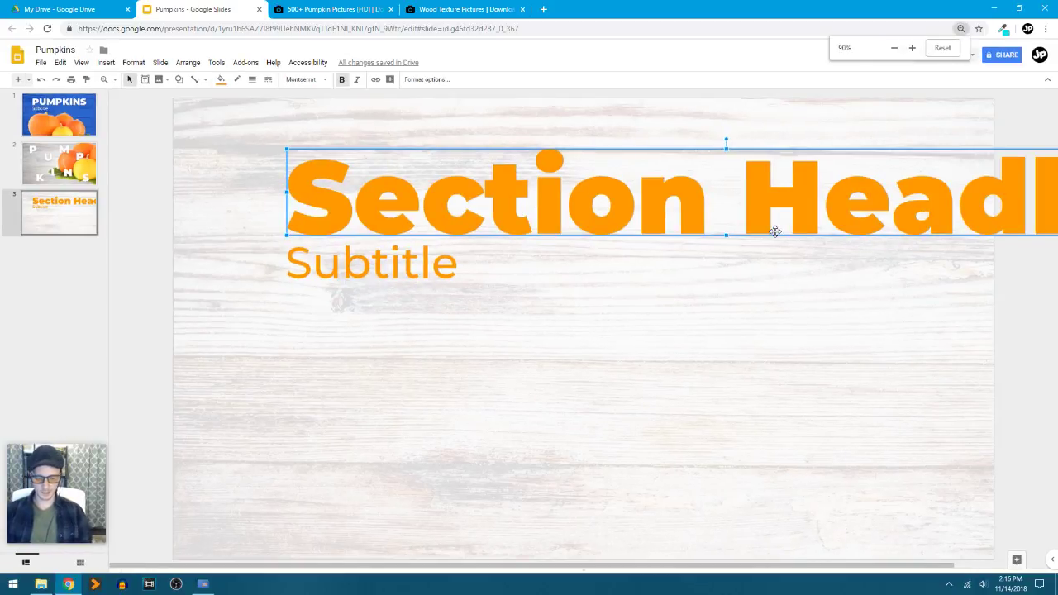
{"action": "key", "text": "ctrl+plus"}
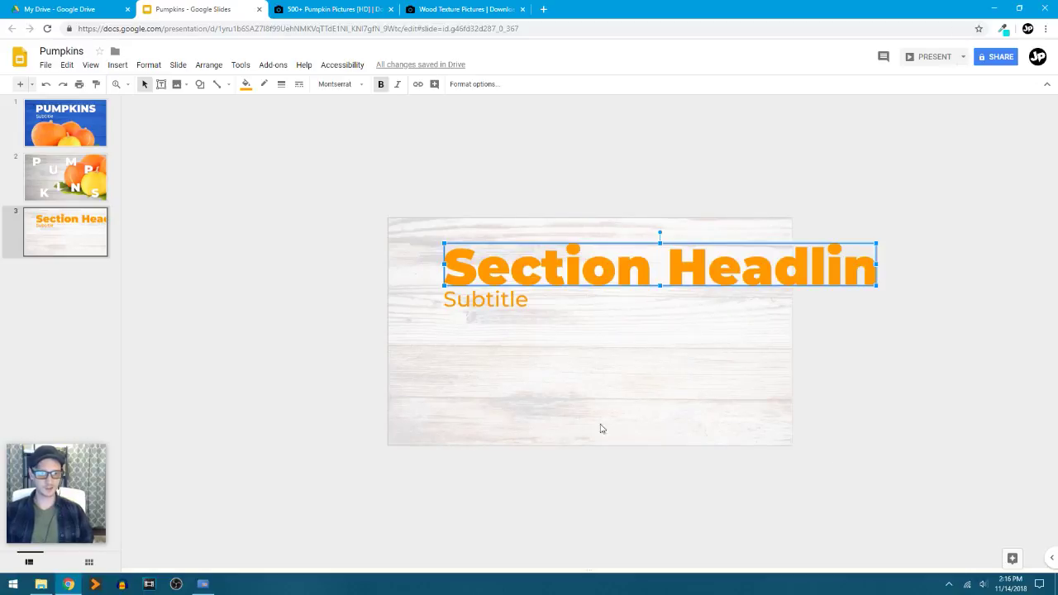
{"action": "left_click", "coordinate": [695, 397]}
{"action": "left_click_drag", "start_coordinate": [713, 390], "coordinate": [459, 217]}
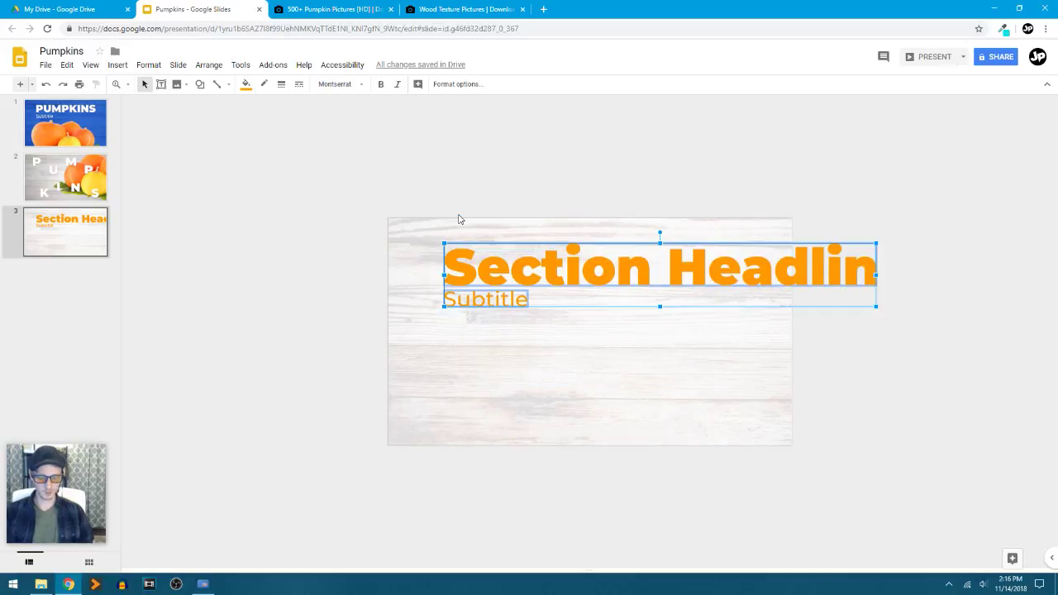
{"action": "key", "text": "Delete"}
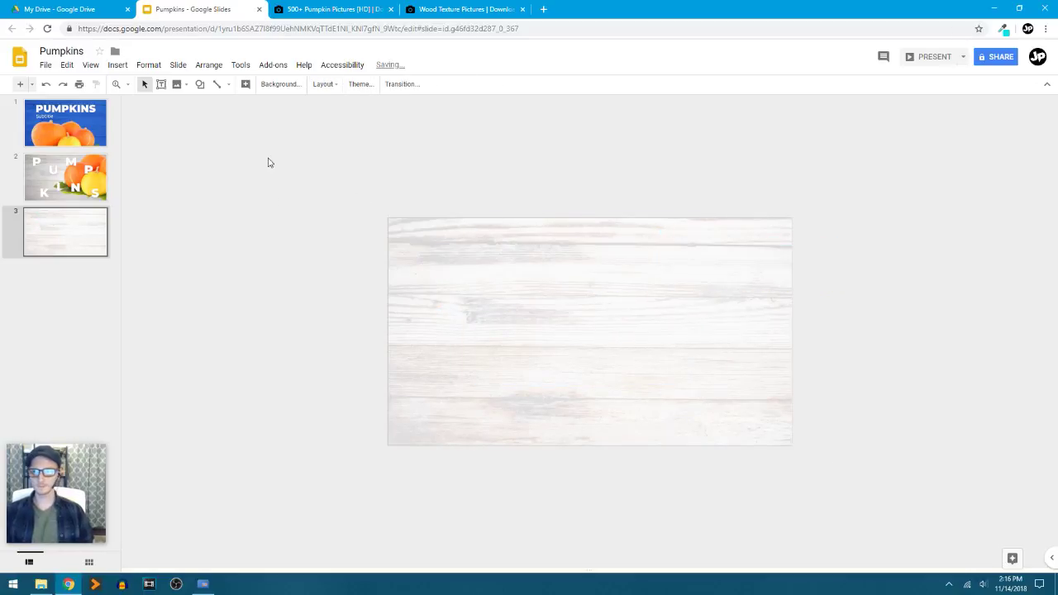
Step: Draw a text box across the upper half of the third slide and widen it to nearly the slide's width, centred horizontally
{"action": "left_click", "coordinate": [161, 84]}
{"action": "left_click_drag", "start_coordinate": [430, 253], "coordinate": [681, 354]}
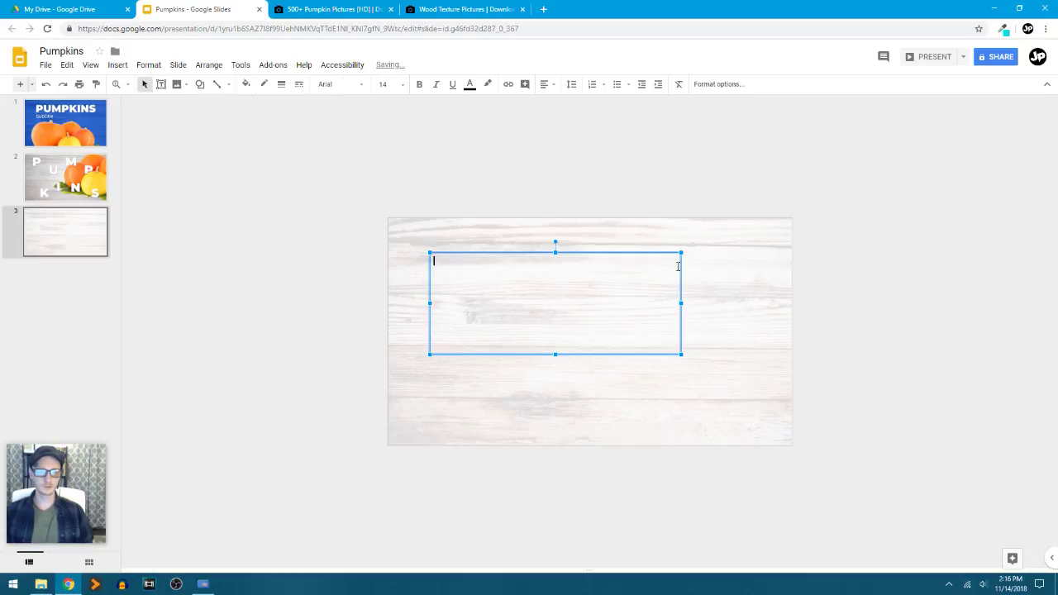
{"action": "left_click_drag", "start_coordinate": [621, 252], "coordinate": [659, 241]}
{"action": "left_click_drag", "start_coordinate": [716, 288], "coordinate": [755, 295]}
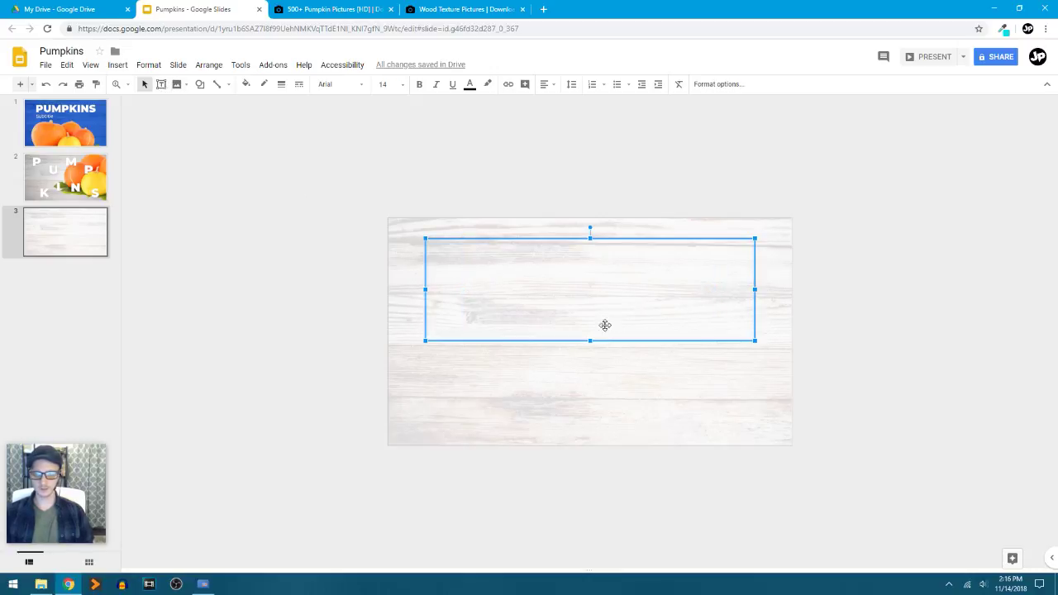
Step: Set the new text box's font to Montserrat Black
{"action": "left_click", "coordinate": [353, 85]}
{"action": "mouse_move", "coordinate": [442, 130]}
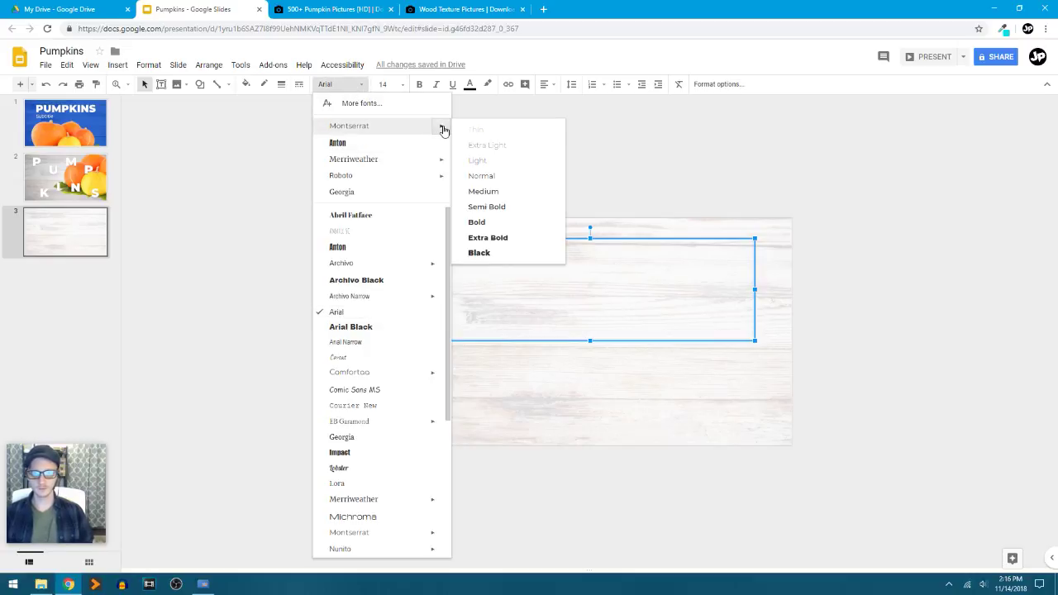
{"action": "left_click", "coordinate": [492, 254]}
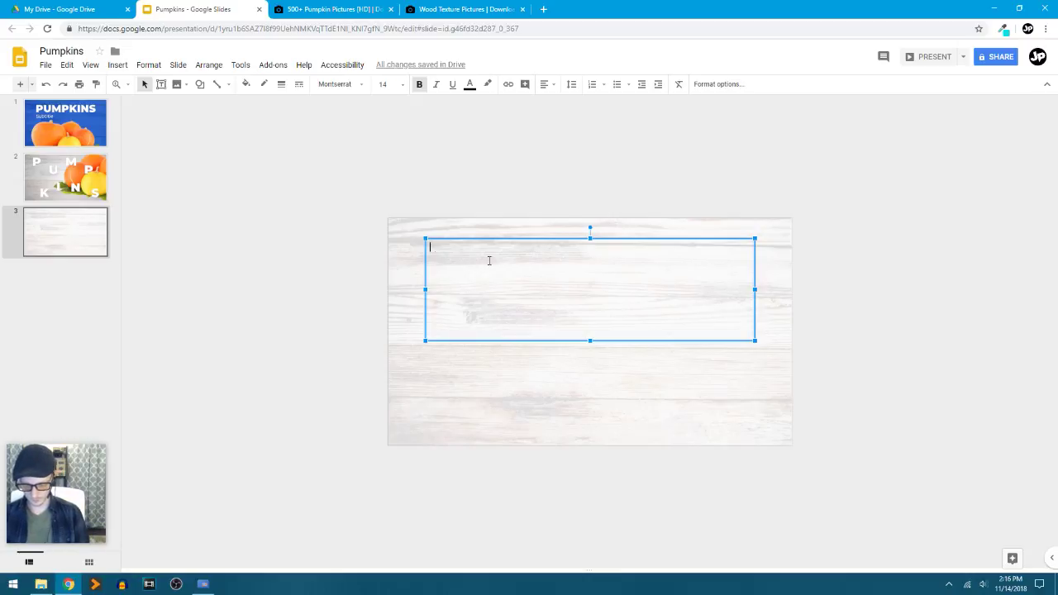
Step: Enter "Section Headline" in the text box on the third slide
{"action": "type", "text": "Section Headlin"}
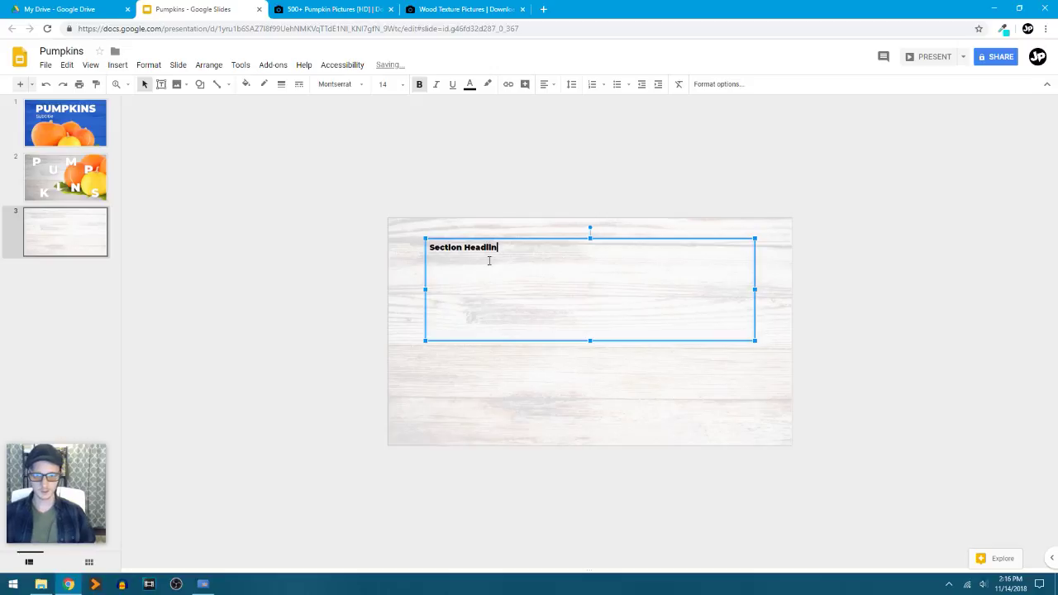
{"action": "key", "text": "shift+Left"}
{"action": "key", "text": "shift+Left"}
{"action": "key", "text": "shift+Left"}
{"action": "key", "text": "shift+Left"}
{"action": "key", "text": "shift+Left"}
{"action": "key", "text": "shift+Left"}
{"action": "key", "text": "shift+Left"}
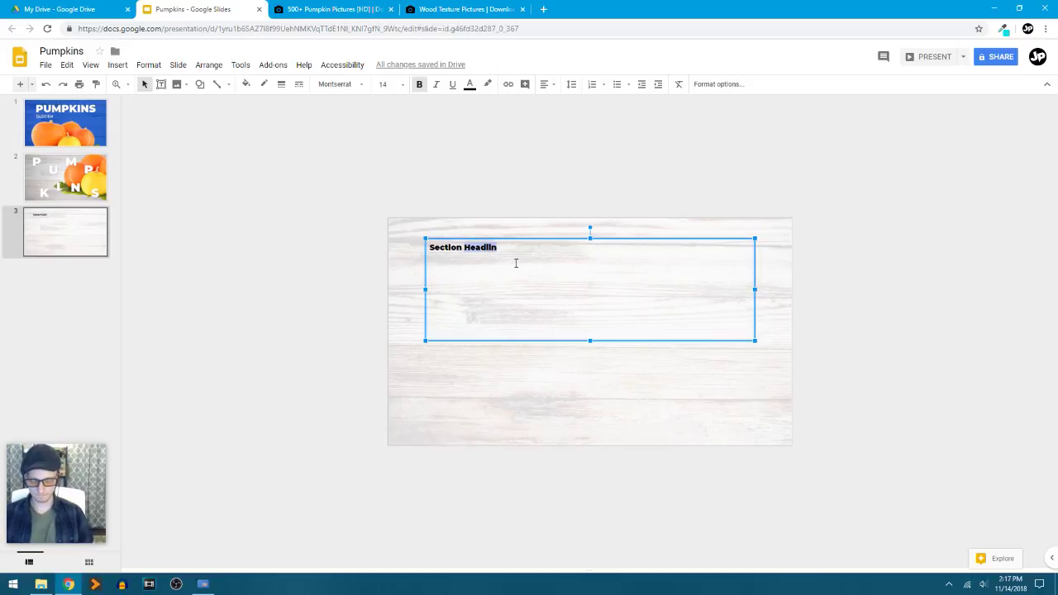
{"action": "type", "text": "He"}
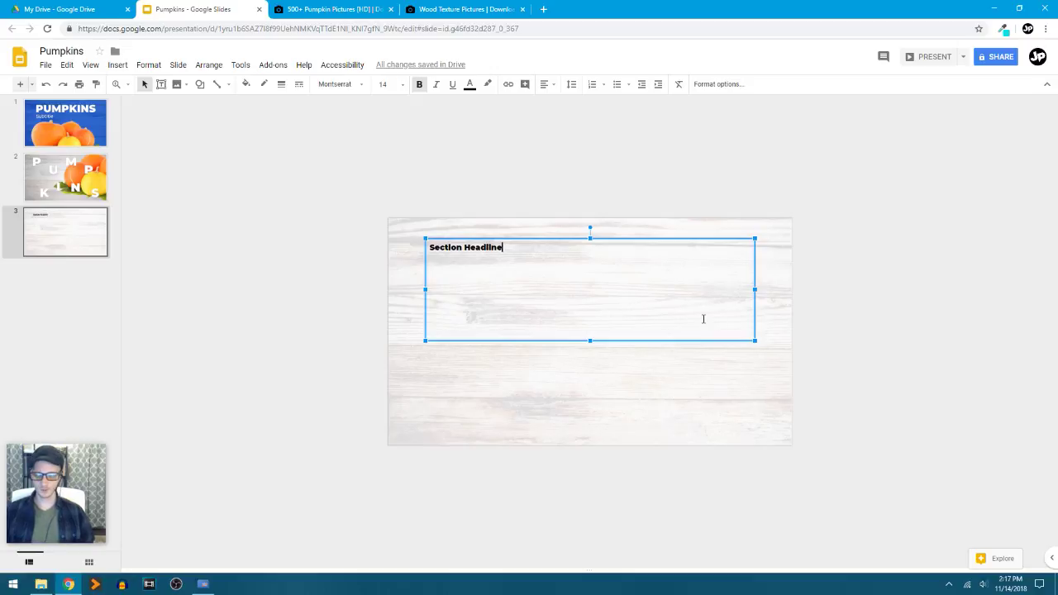
Step: Enlarge all the Section Headline text stepwise to font size 31
{"action": "key", "text": "ctrl+a"}
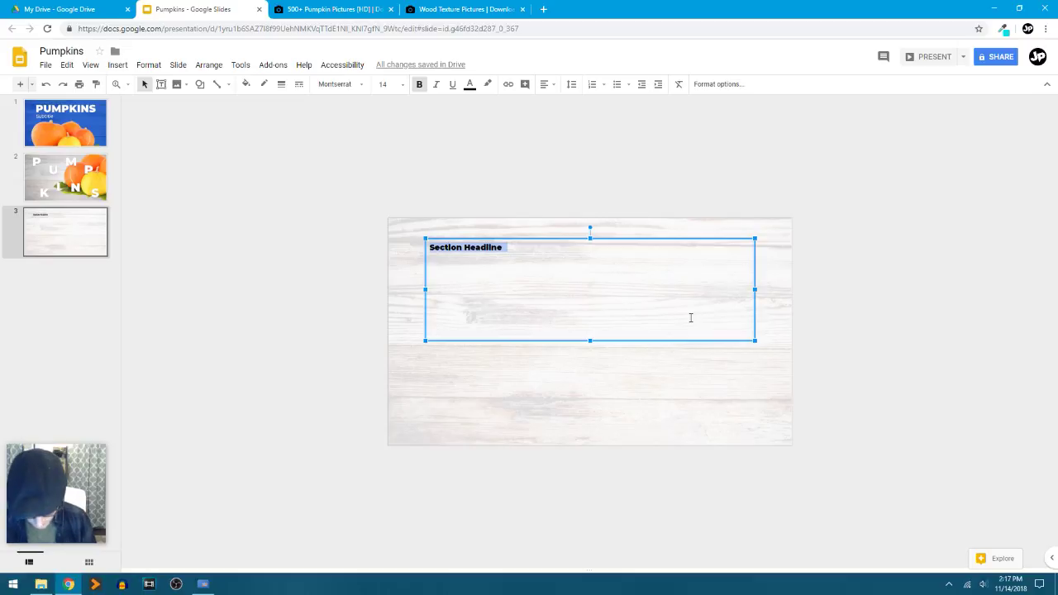
{"action": "key", "text": "ctrl+shift+period"}
{"action": "key", "text": "ctrl+shift+period"}
{"action": "key", "text": "ctrl+shift+period"}
{"action": "key", "text": "ctrl+shift+period"}
{"action": "key", "text": "ctrl+shift+period"}
{"action": "key", "text": "ctrl+shift+period"}
{"action": "key", "text": "ctrl+shift+period"}
{"action": "key", "text": "ctrl+shift+period"}
{"action": "key", "text": "ctrl+shift+period"}
{"action": "key", "text": "ctrl+shift+period"}
{"action": "key", "text": "ctrl+shift+period"}
{"action": "key", "text": "ctrl+shift+period"}
{"action": "key", "text": "ctrl+shift+period"}
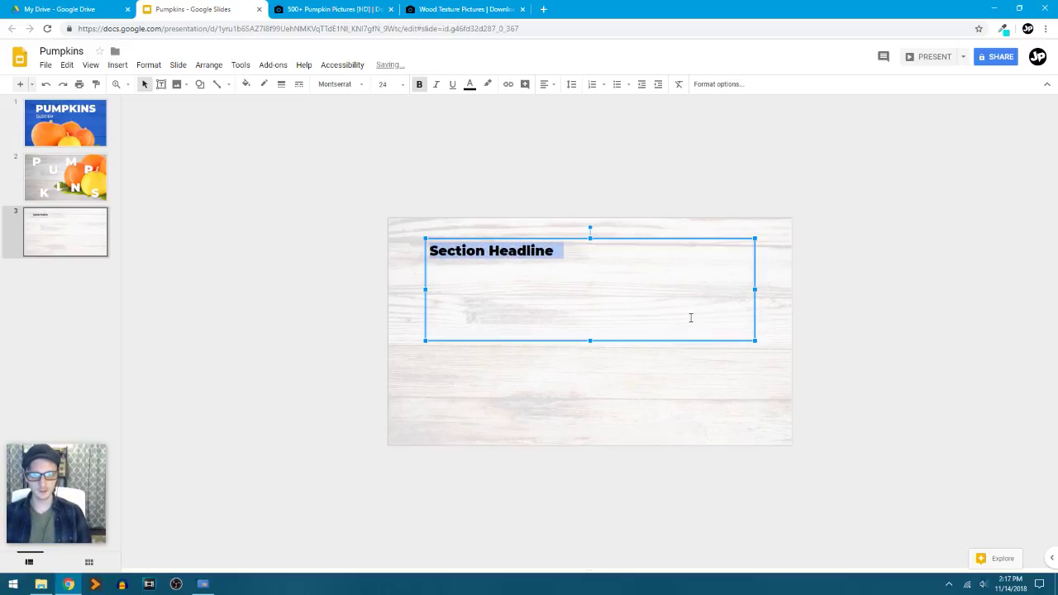
{"action": "key", "text": "ctrl+shift+period"}
{"action": "key", "text": "ctrl+shift+period"}
{"action": "key", "text": "ctrl+shift+period"}
{"action": "key", "text": "ctrl+shift+period"}
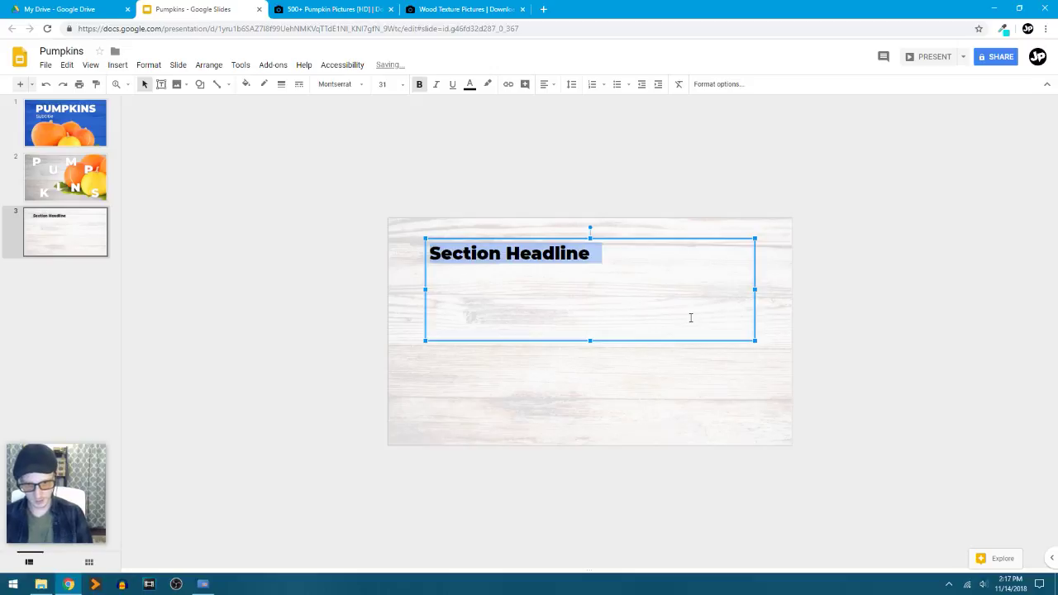
Step: Reduce the Section Headline text stepwise to font size 20
{"action": "key", "text": "ctrl+shift+comma"}
{"action": "key", "text": "ctrl+shift+comma"}
{"action": "key", "text": "ctrl+shift+comma"}
{"action": "key", "text": "ctrl+shift+comma"}
{"action": "key", "text": "ctrl+shift+comma"}
{"action": "key", "text": "ctrl+shift+comma"}
{"action": "key", "text": "ctrl+shift+comma"}
{"action": "key", "text": "ctrl+shift+comma"}
{"action": "key", "text": "ctrl+shift+comma"}
{"action": "key", "text": "ctrl+shift+comma"}
{"action": "key", "text": "ctrl+shift+comma"}
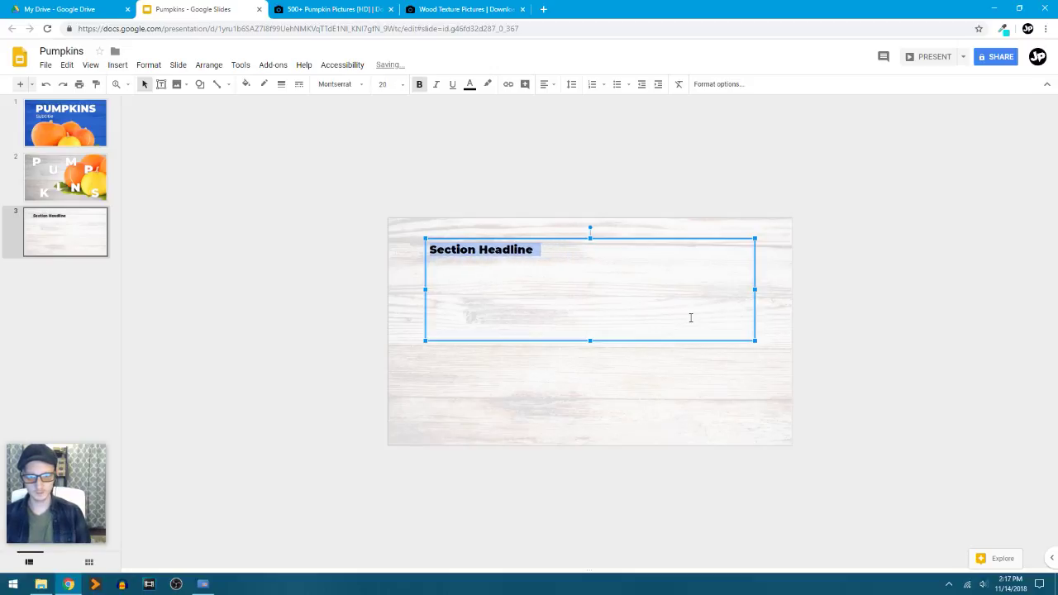
Step: Enlarge the selected Section Headline text stepwise to font size 36
{"action": "key", "text": "ctrl+shift+period"}
{"action": "key", "text": "ctrl+shift+period"}
{"action": "key", "text": "ctrl+shift+period"}
{"action": "key", "text": "ctrl+shift+period"}
{"action": "key", "text": "ctrl+shift+period"}
{"action": "key", "text": "ctrl+shift+period"}
{"action": "key", "text": "ctrl+shift+period"}
{"action": "key", "text": "ctrl+shift+period"}
{"action": "key", "text": "ctrl+shift+period"}
{"action": "key", "text": "ctrl+shift+period"}
{"action": "key", "text": "ctrl+shift+period"}
{"action": "key", "text": "ctrl+shift+period"}
{"action": "key", "text": "ctrl+shift+period"}
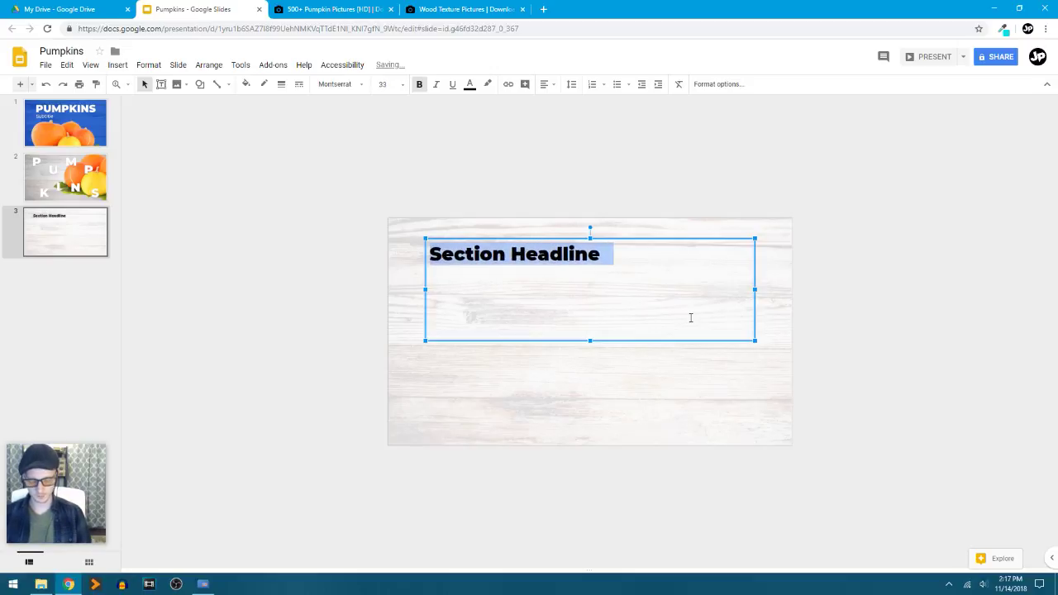
{"action": "key", "text": "ctrl+shift+period"}
{"action": "key", "text": "ctrl+shift+period"}
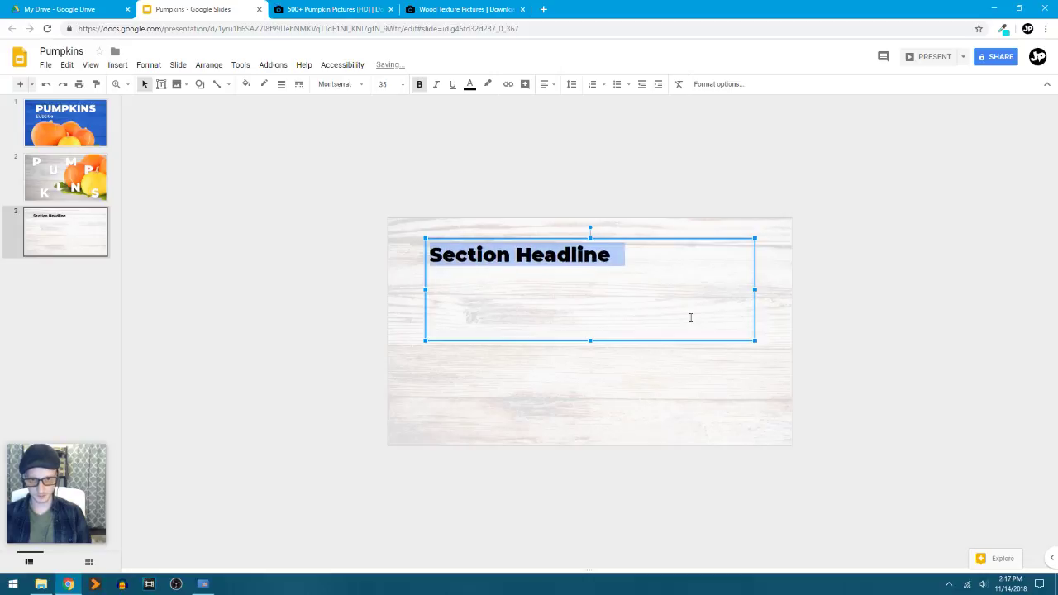
{"action": "key", "text": "ctrl+shift+comma"}
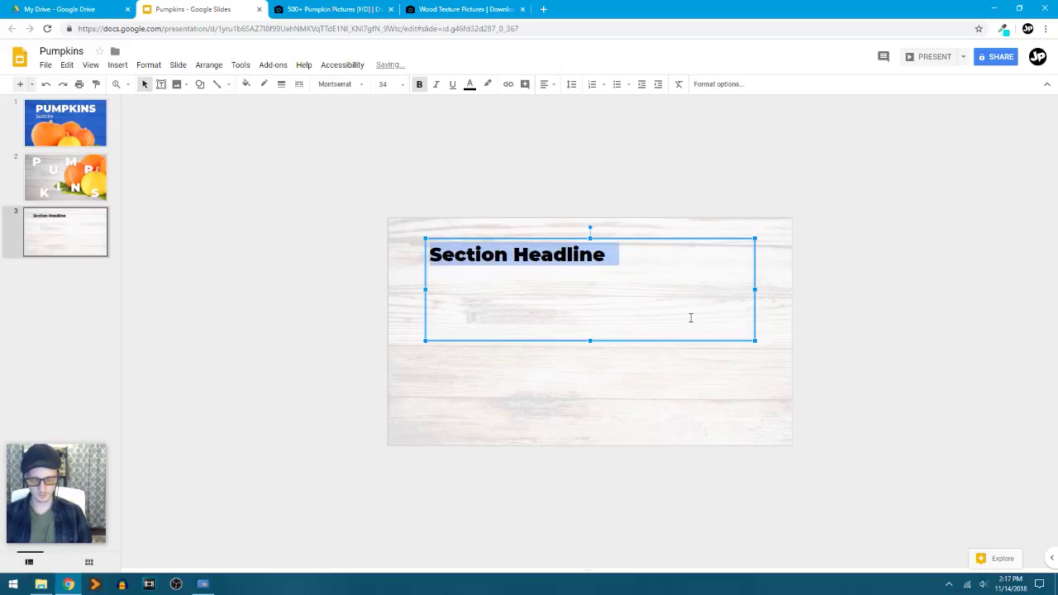
{"action": "key", "text": "ctrl+shift+period"}
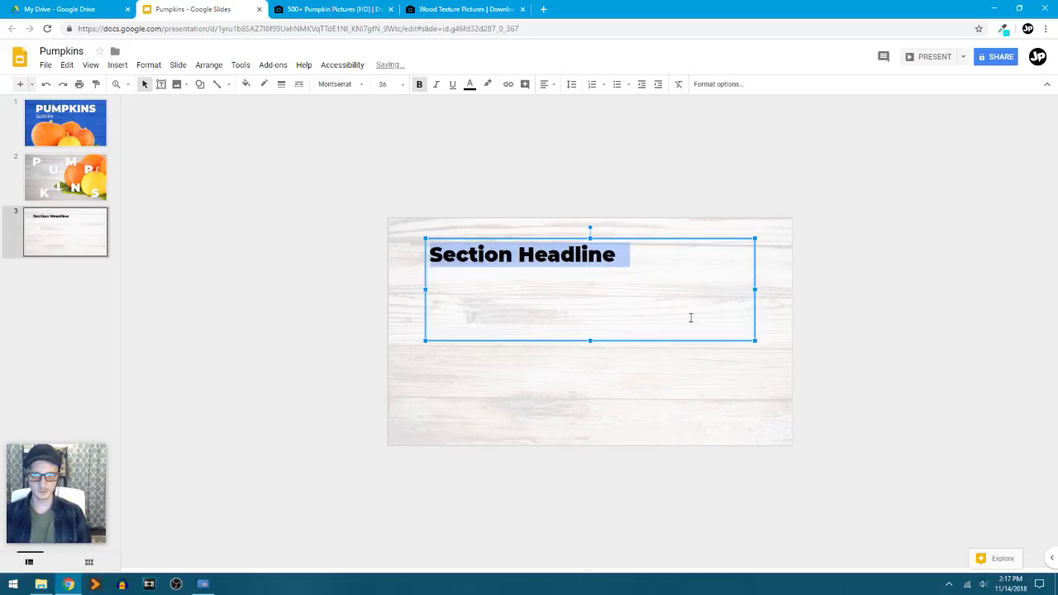
{"action": "key", "text": "ctrl+shift+period"}
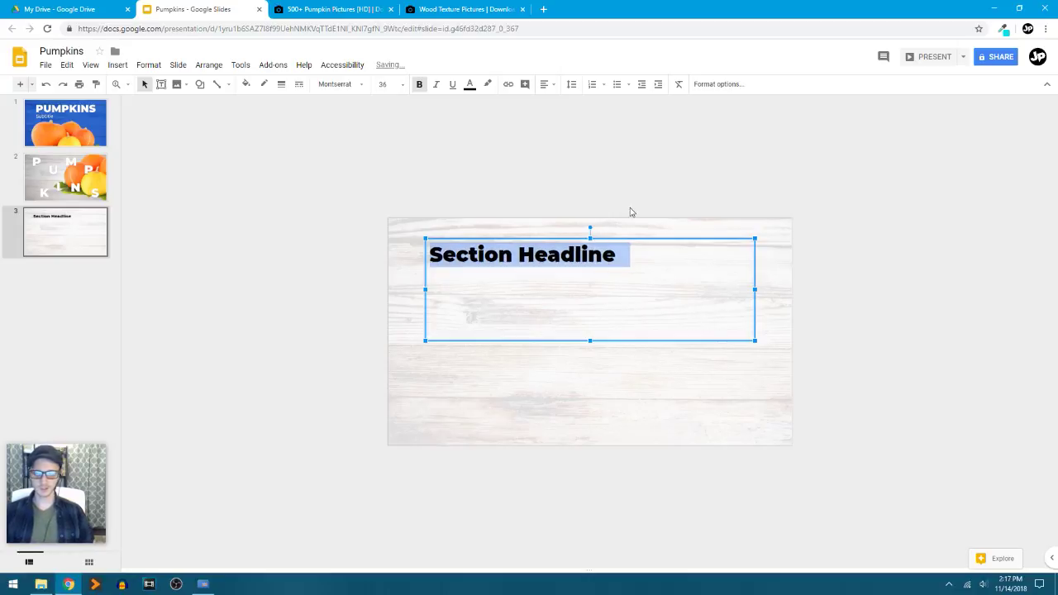
Step: Check the title slide for comparison and shrink the third slide's headline text box to the height of its single line
{"action": "left_click", "coordinate": [43, 107]}
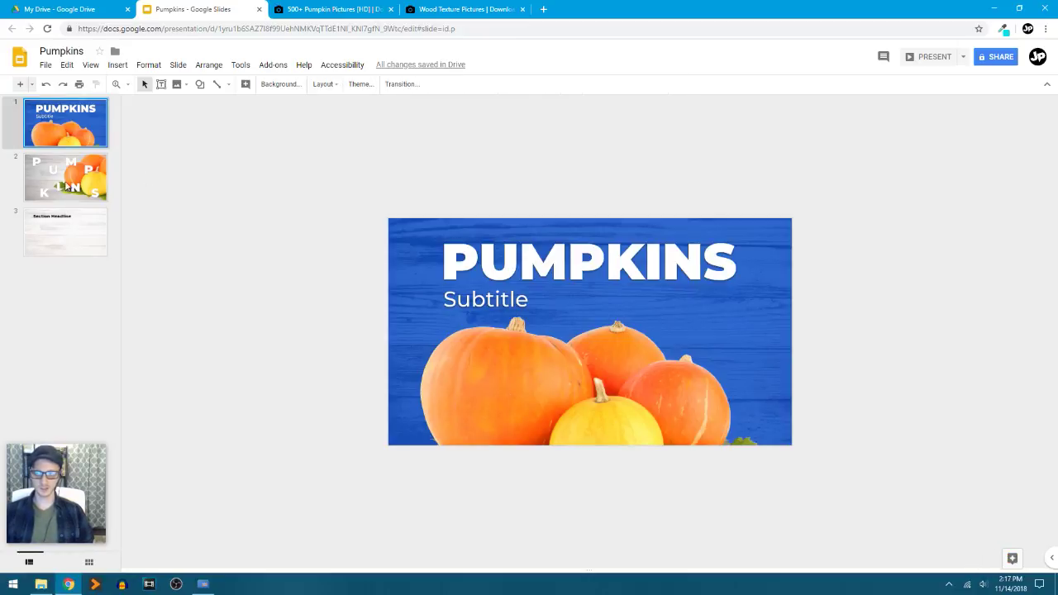
{"action": "left_click", "coordinate": [66, 243]}
{"action": "double_click", "coordinate": [566, 255]}
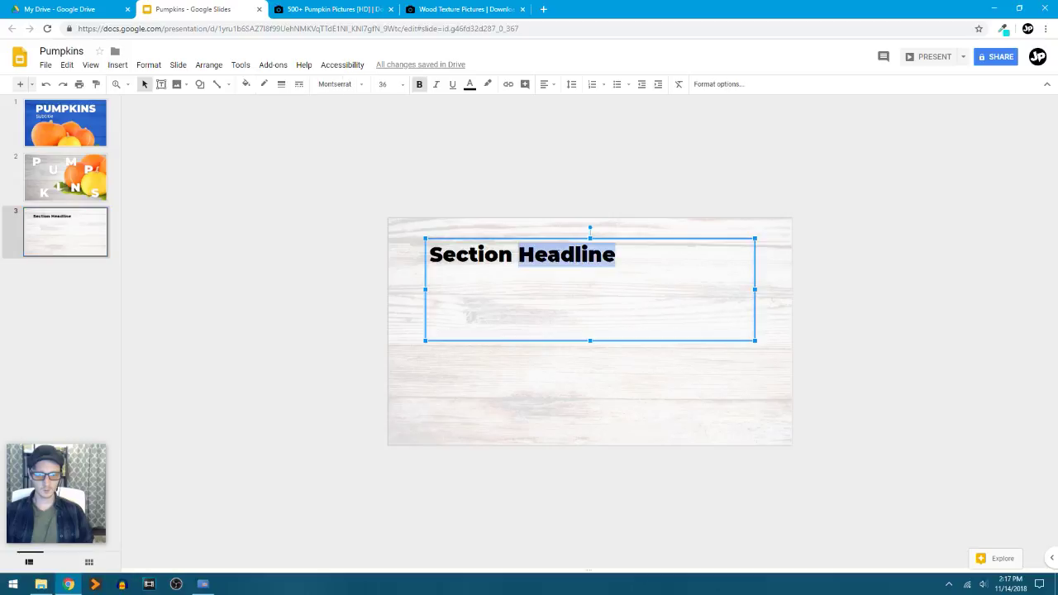
{"action": "left_click", "coordinate": [544, 254]}
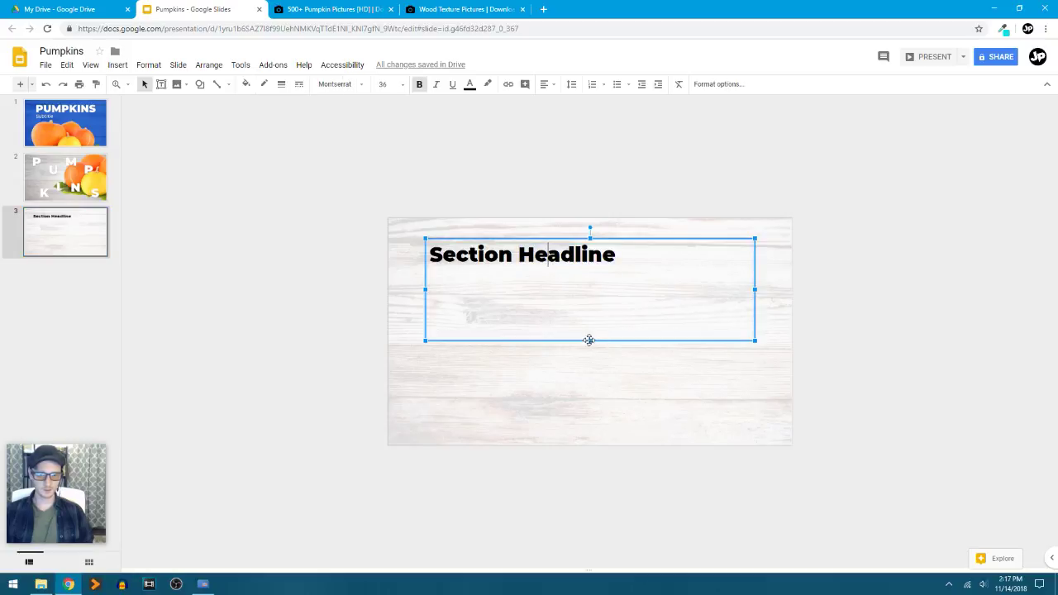
{"action": "left_click_drag", "start_coordinate": [593, 282], "coordinate": [594, 272]}
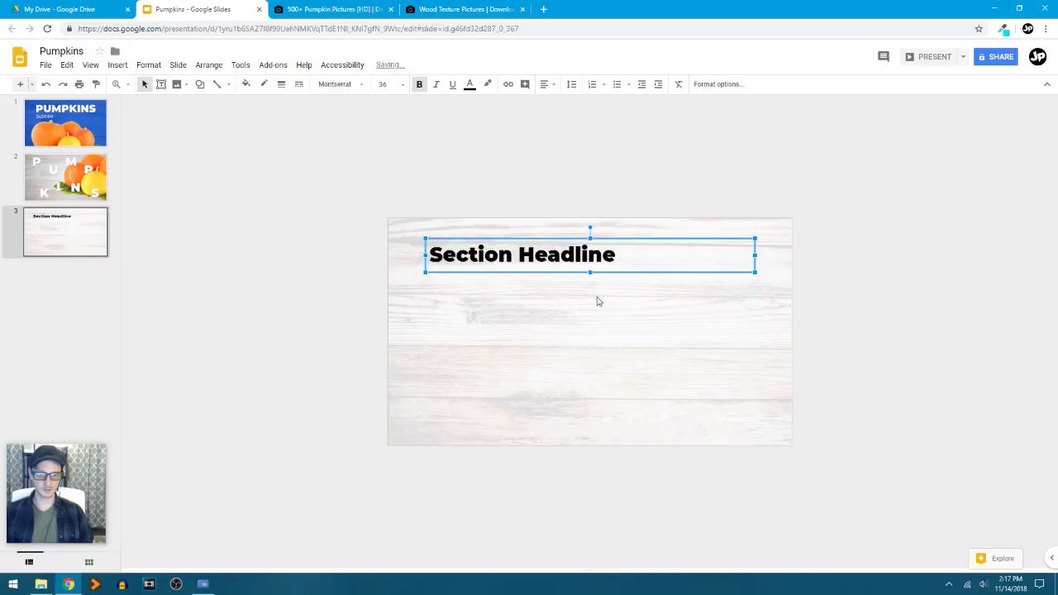
{"action": "left_click", "coordinate": [470, 182]}
Step: Try aligning the headline text box with the slide's left edge and nudging it rightward to leave a small margin
{"action": "left_click", "coordinate": [576, 255]}
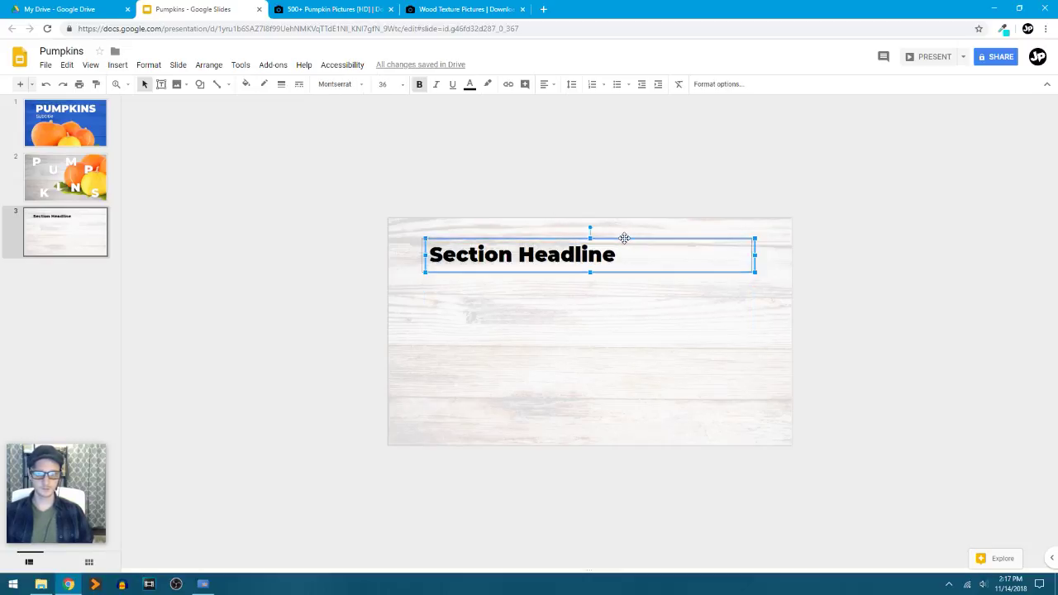
{"action": "left_click_drag", "start_coordinate": [621, 239], "coordinate": [590, 239]}
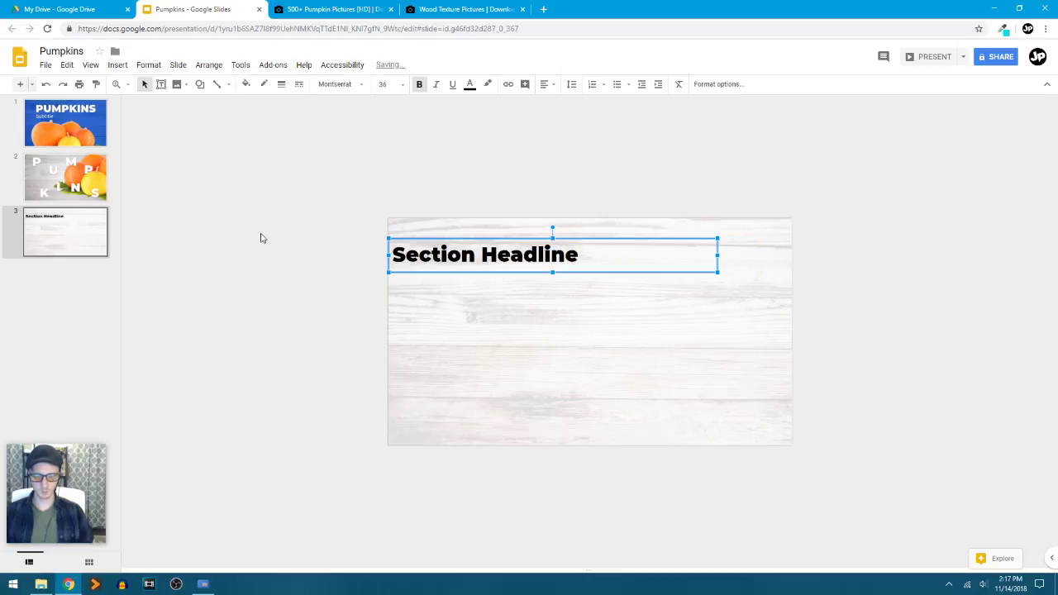
{"action": "key", "text": "Right"}
{"action": "key", "text": "Right"}
{"action": "key", "text": "Right"}
{"action": "key", "text": "Right"}
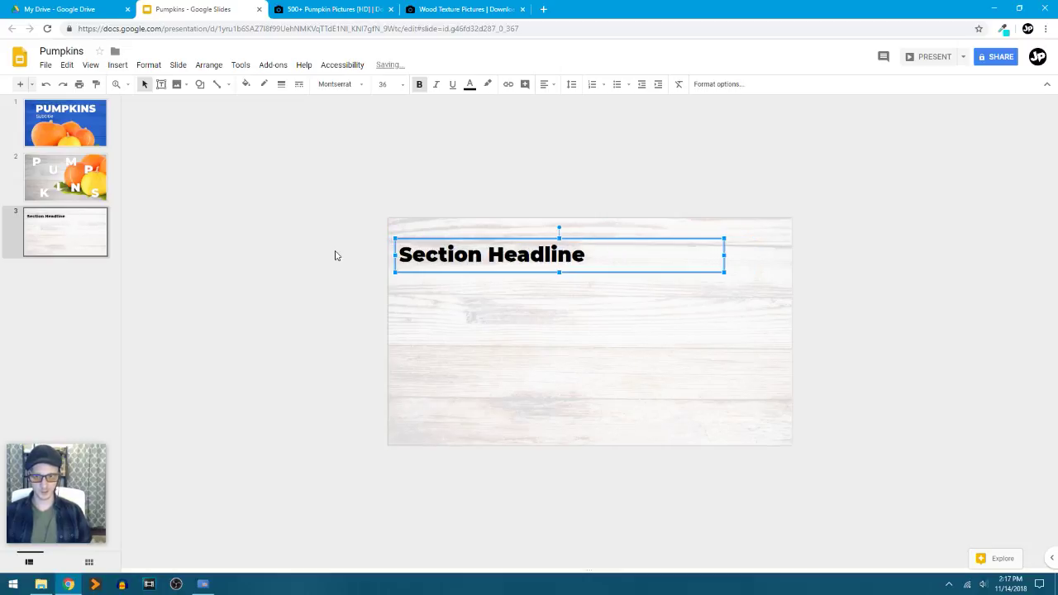
{"action": "left_click_drag", "start_coordinate": [487, 239], "coordinate": [477, 243]}
{"action": "key", "text": "Right"}
{"action": "key", "text": "Right"}
{"action": "key", "text": "Right"}
{"action": "key", "text": "Right"}
{"action": "key", "text": "Right"}
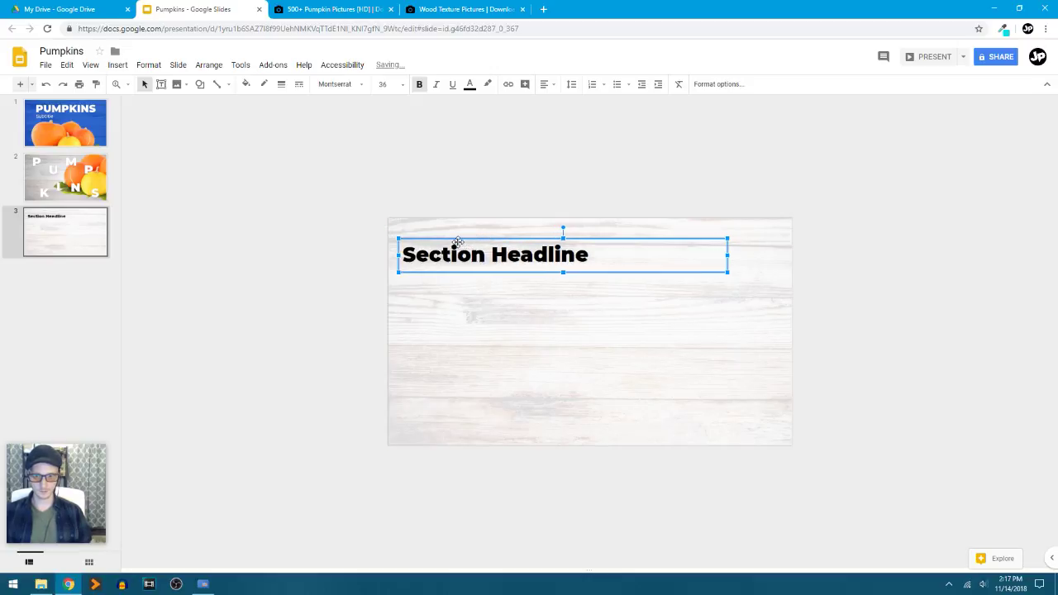
{"action": "key", "text": "Right"}
{"action": "key", "text": "Right"}
{"action": "key", "text": "Right"}
{"action": "key", "text": "Right"}
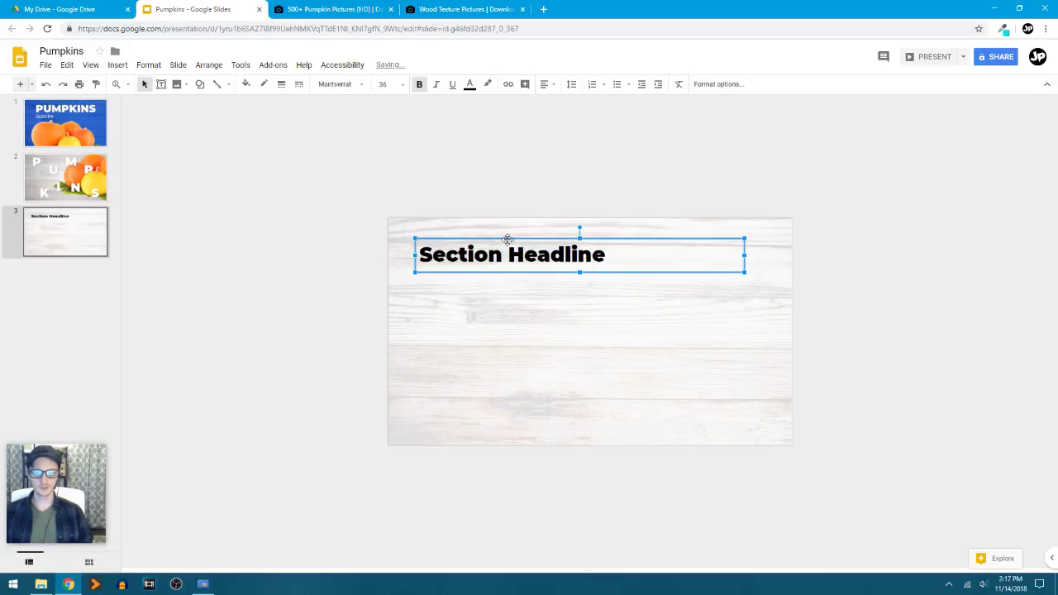
{"action": "left_click", "coordinate": [532, 177]}
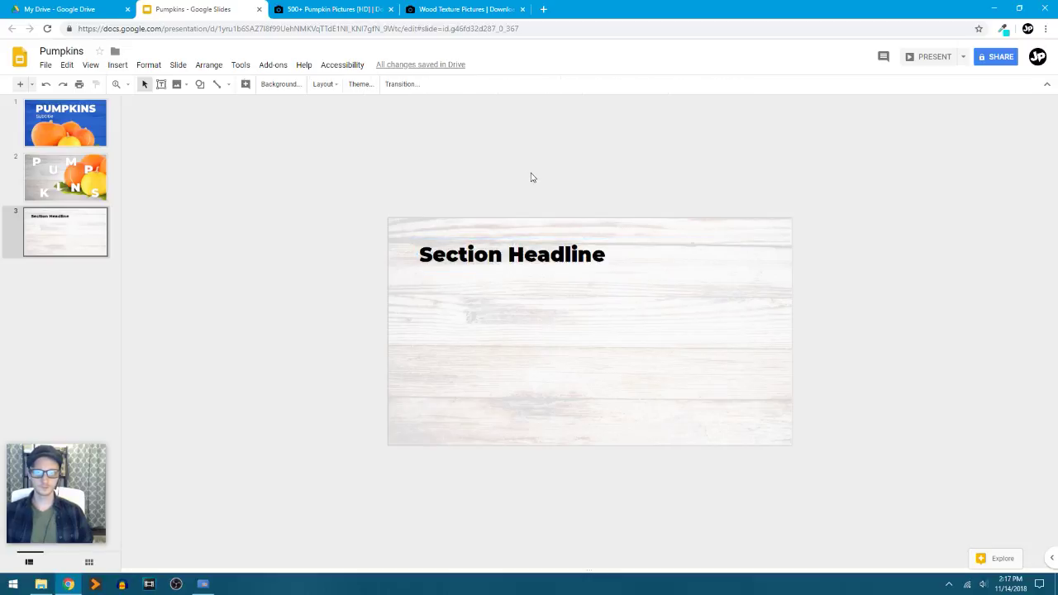
Step: Centre the headline text box horizontally on the third slide and centre-align its text
{"action": "left_click", "coordinate": [555, 260]}
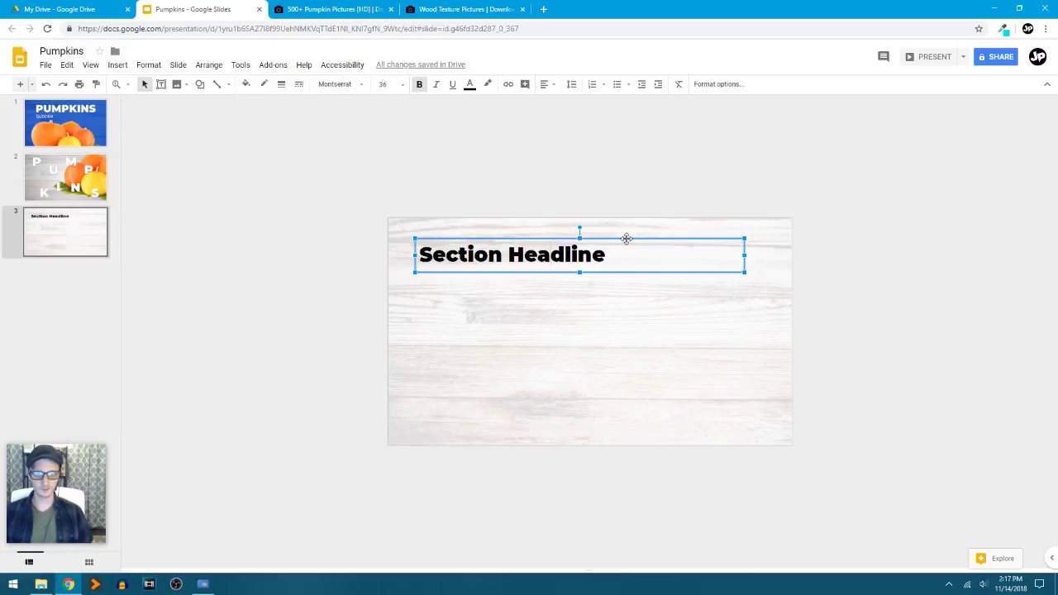
{"action": "mouse_move", "coordinate": [626, 239]}
{"action": "left_mouse_down"}
{"action": "mouse_move", "coordinate": [636, 237]}
{"action": "mouse_move", "coordinate": [613, 231]}
{"action": "left_mouse_up"}
{"action": "left_click", "coordinate": [544, 83]}
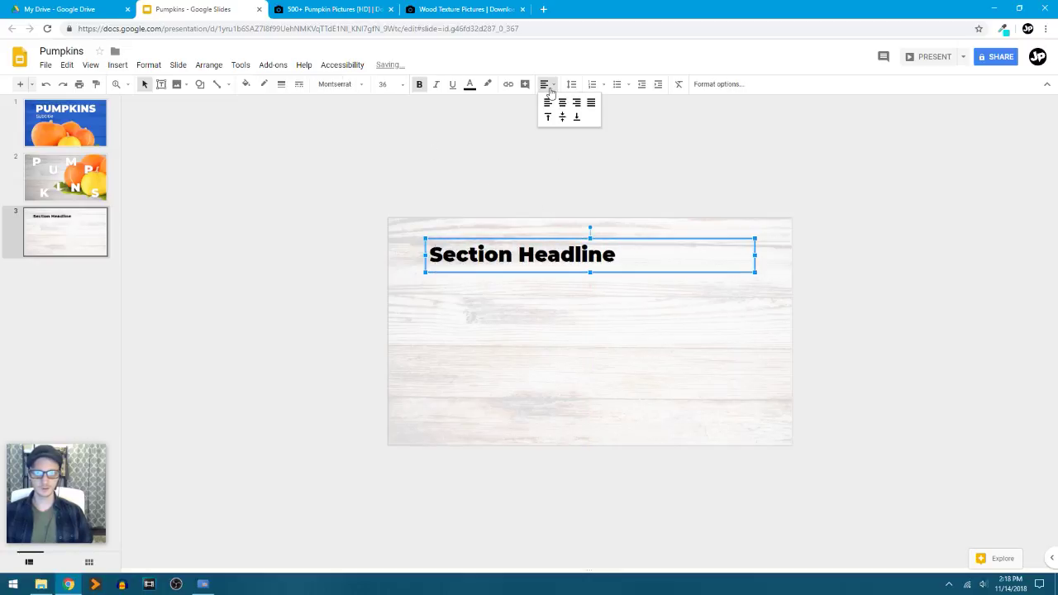
{"action": "left_click", "coordinate": [562, 103]}
{"action": "left_click", "coordinate": [700, 158]}
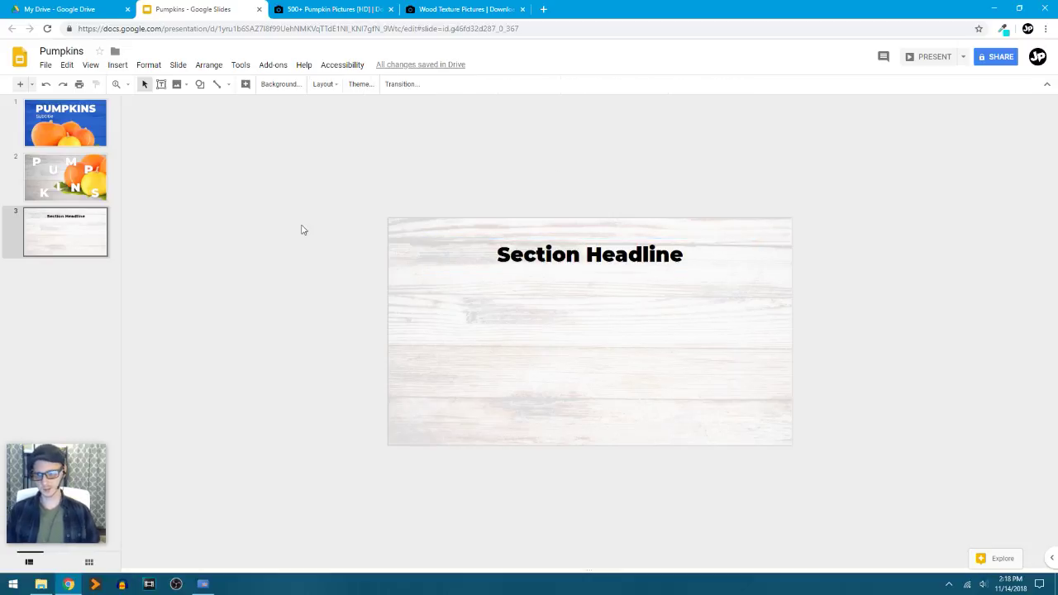
Step: Start drawing a rectangle shape on the third slide
{"action": "left_click", "coordinate": [199, 84]}
{"action": "mouse_move", "coordinate": [239, 108]}
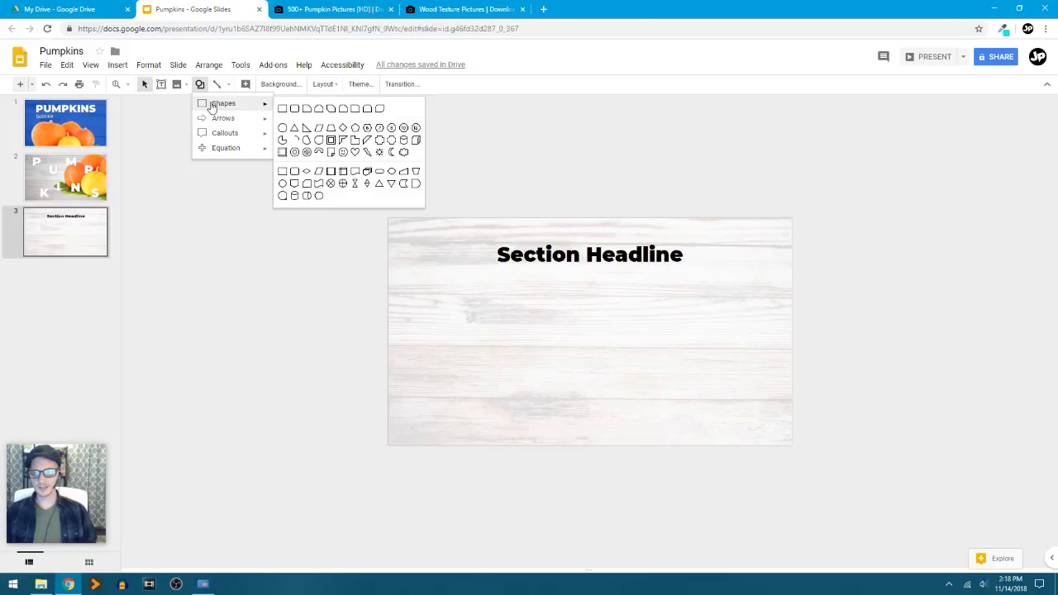
{"action": "left_click", "coordinate": [283, 110]}
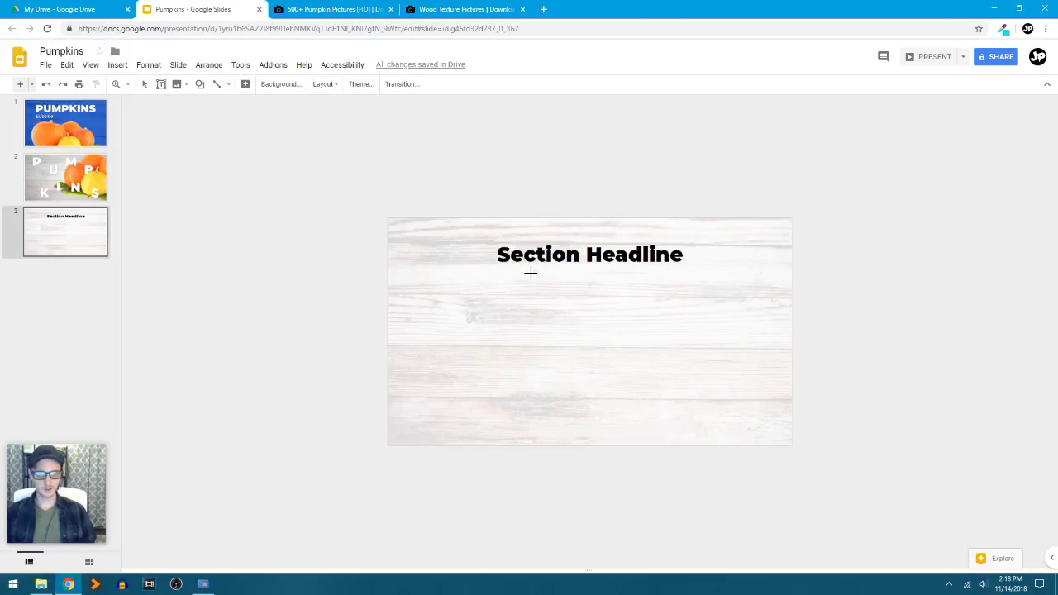